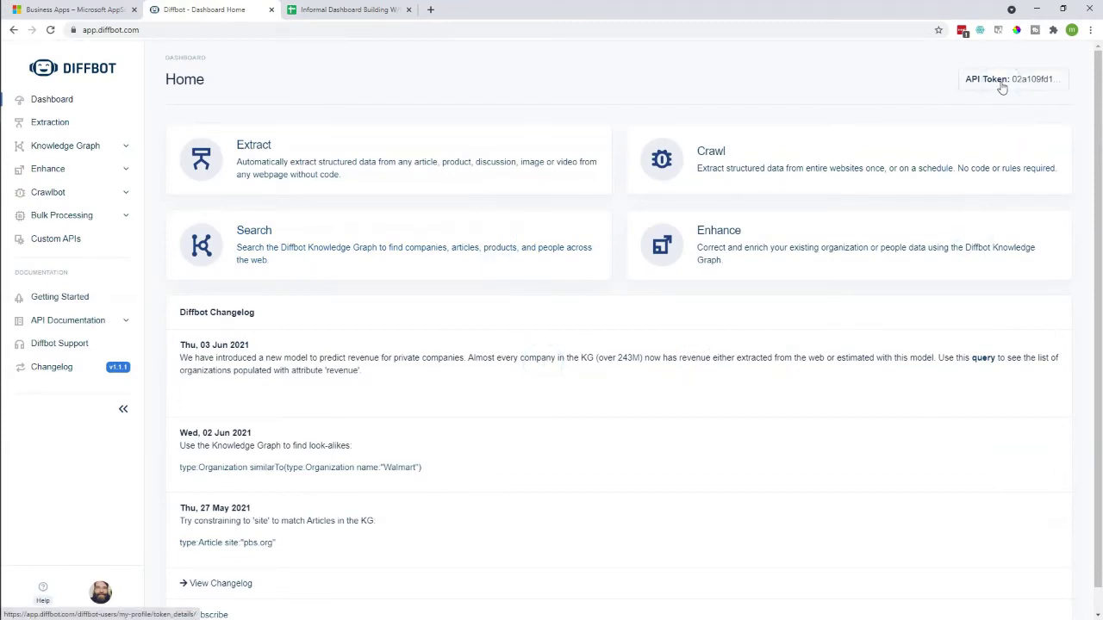
Open the Diffbot account's token details and copy the API token.
left_click(591, 124)
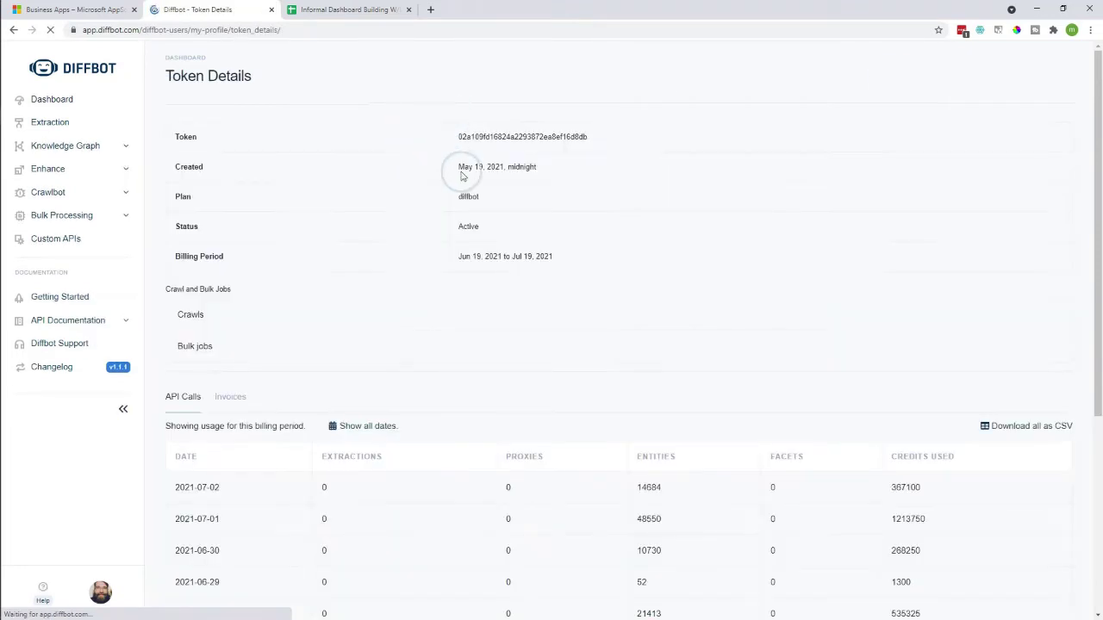
left_click_drag(592, 136, 460, 135)
key("ctrl+c")
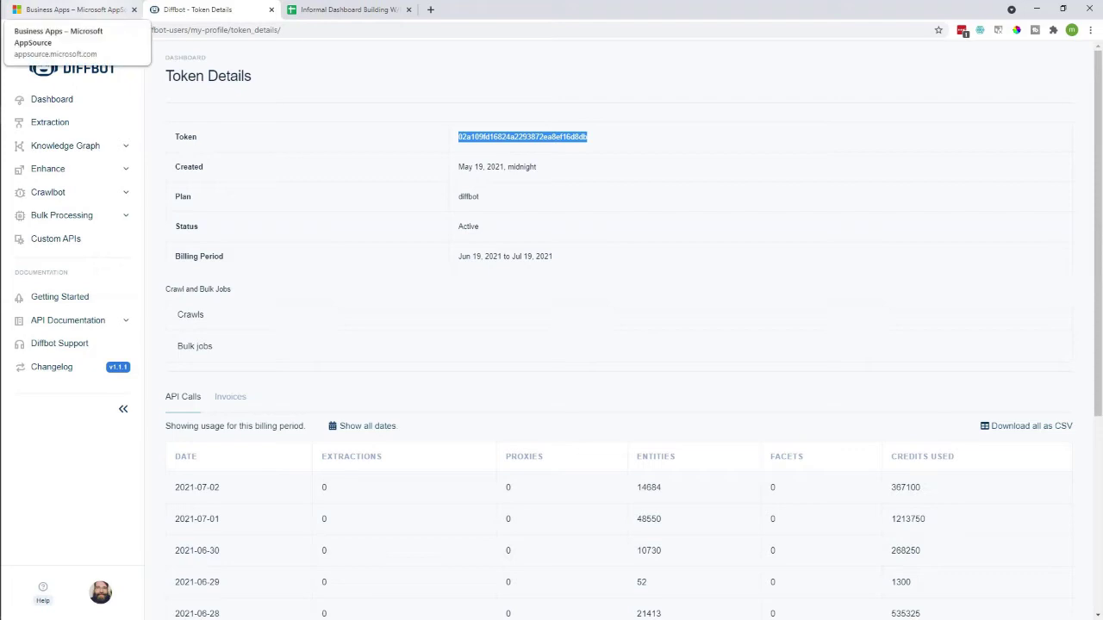
Switch to AppSource, get the Diffbot Add-In for Excel, and open a blank workbook in Excel.
left_click(69, 10)
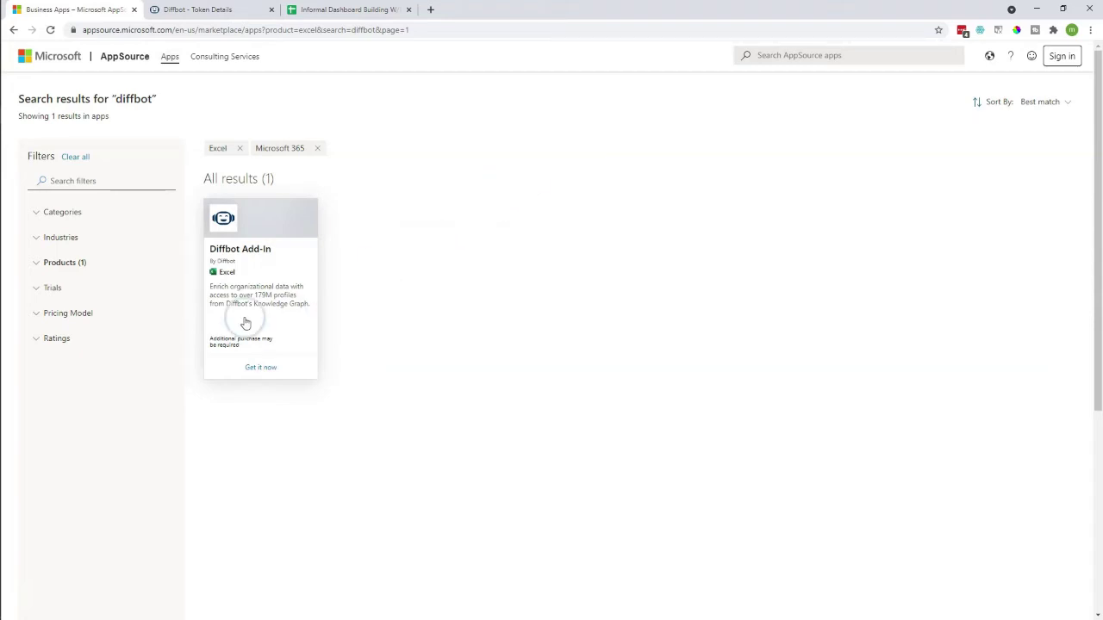
left_click(260, 367)
mouse_move(17, 237)
left_click(23, 133)
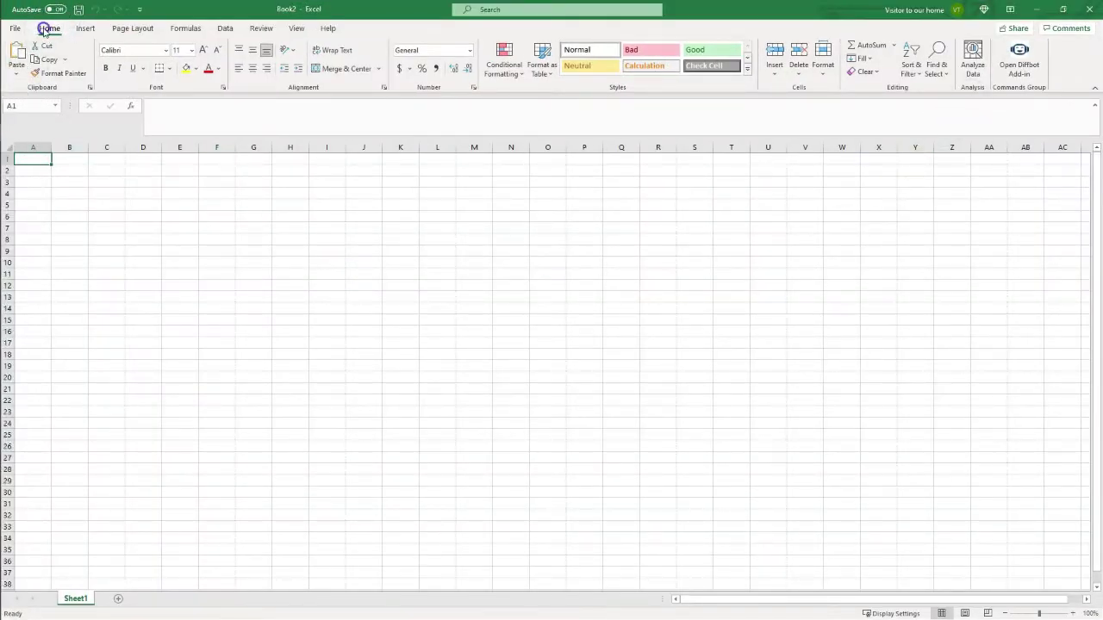
Open the Diffbot add-in and sign in by pasting the copied API token.
left_click(1019, 58)
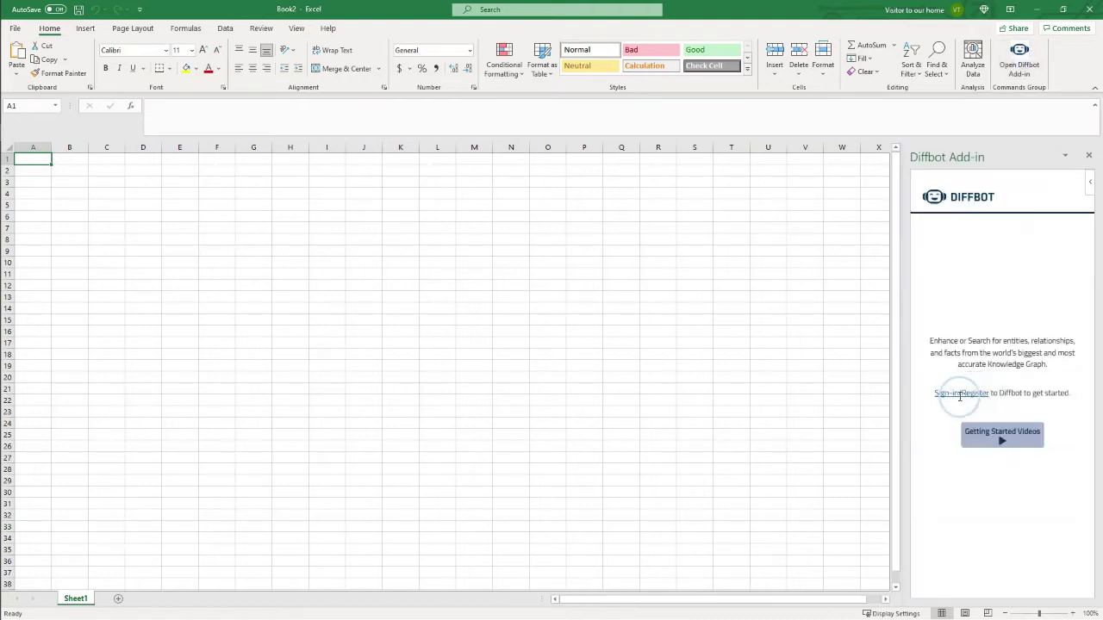
left_click(954, 394)
left_click(584, 301)
key("ctrl+v")
left_click(558, 343)
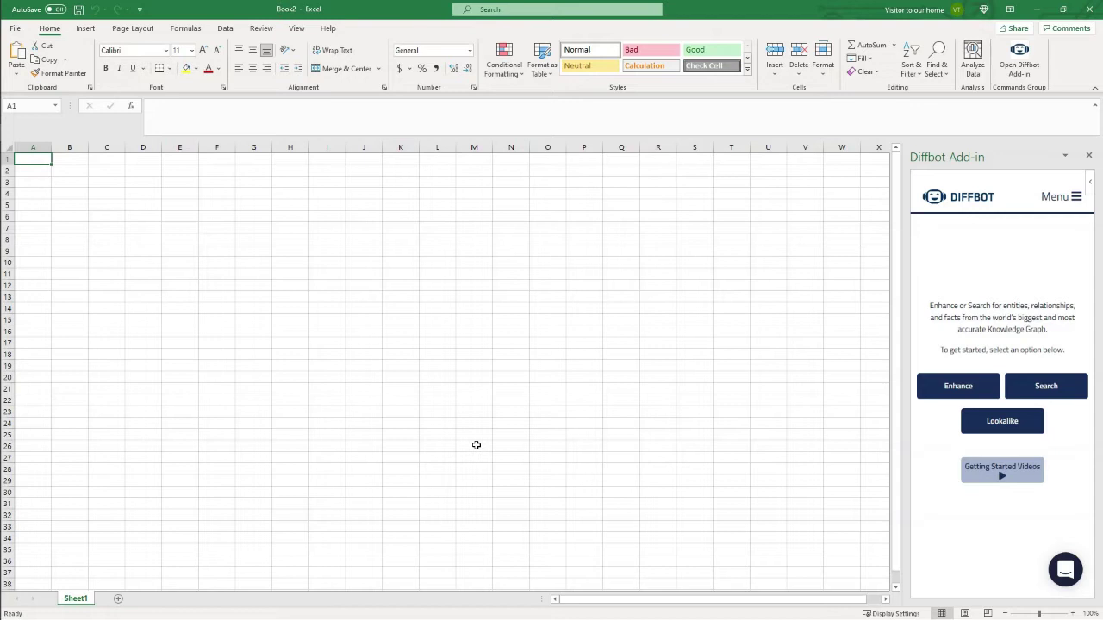
Create a new organization search query and set its industry to Artificial Intelligence Companies.
left_click(1061, 394)
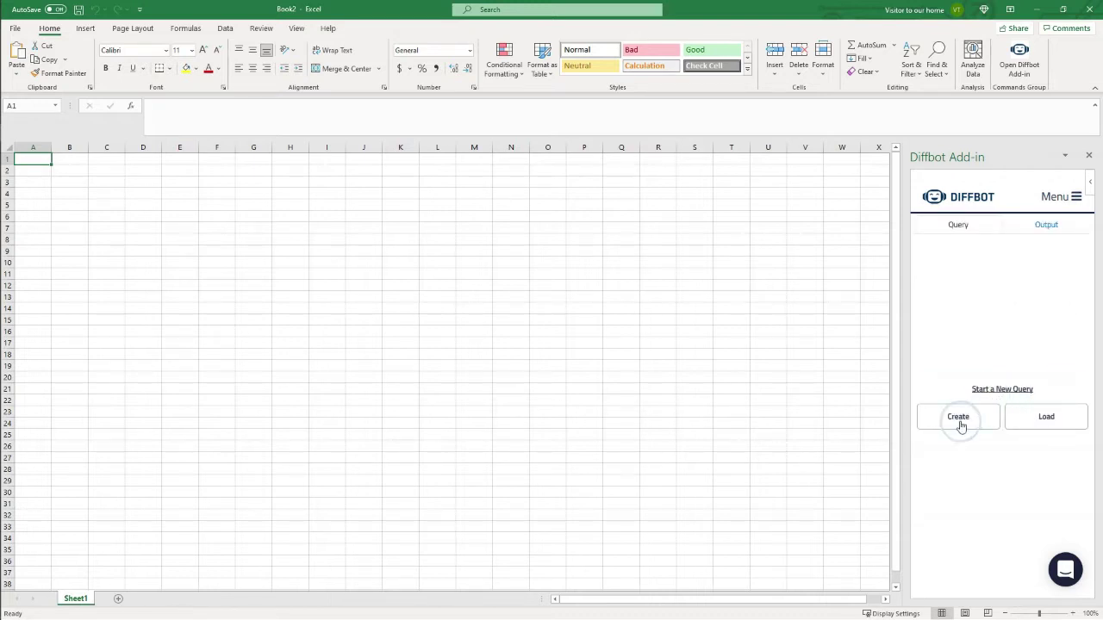
left_click(960, 422)
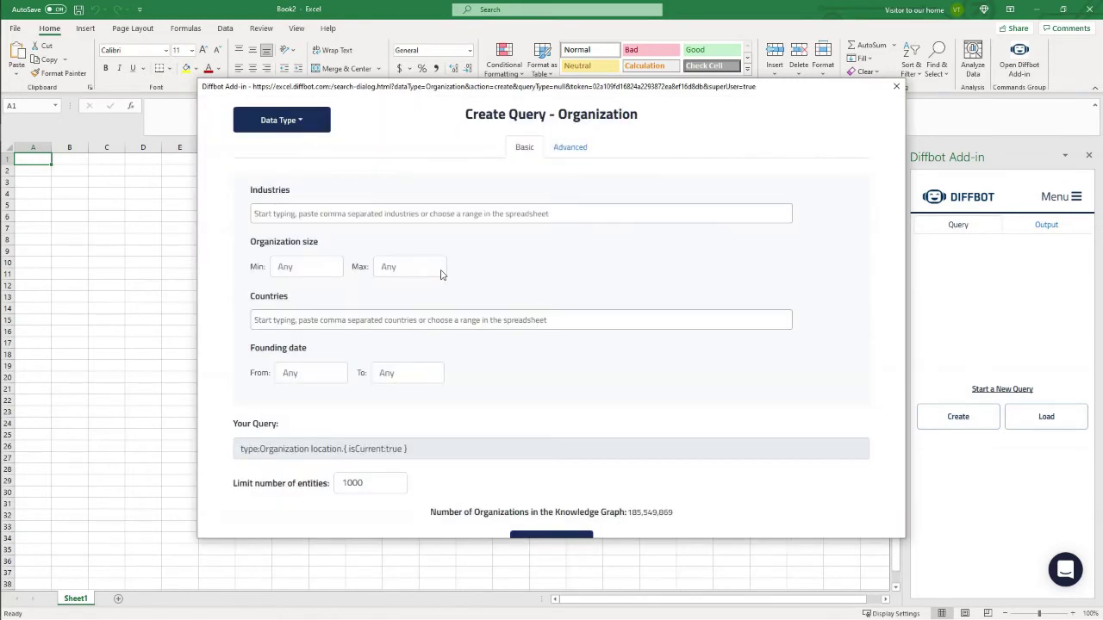
left_click(287, 213)
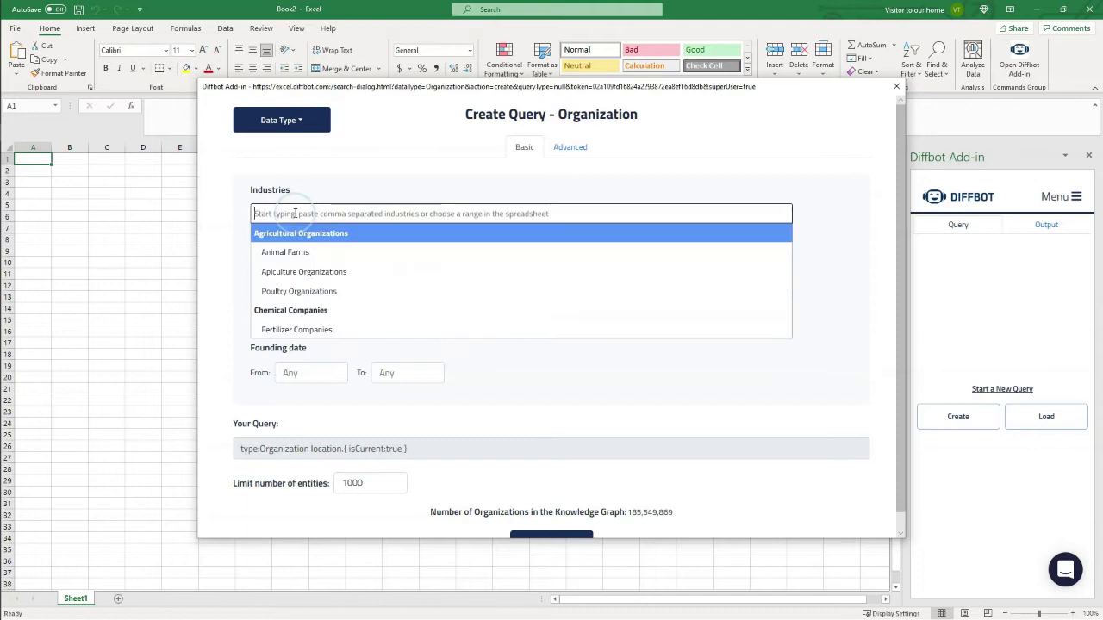
type("Artif")
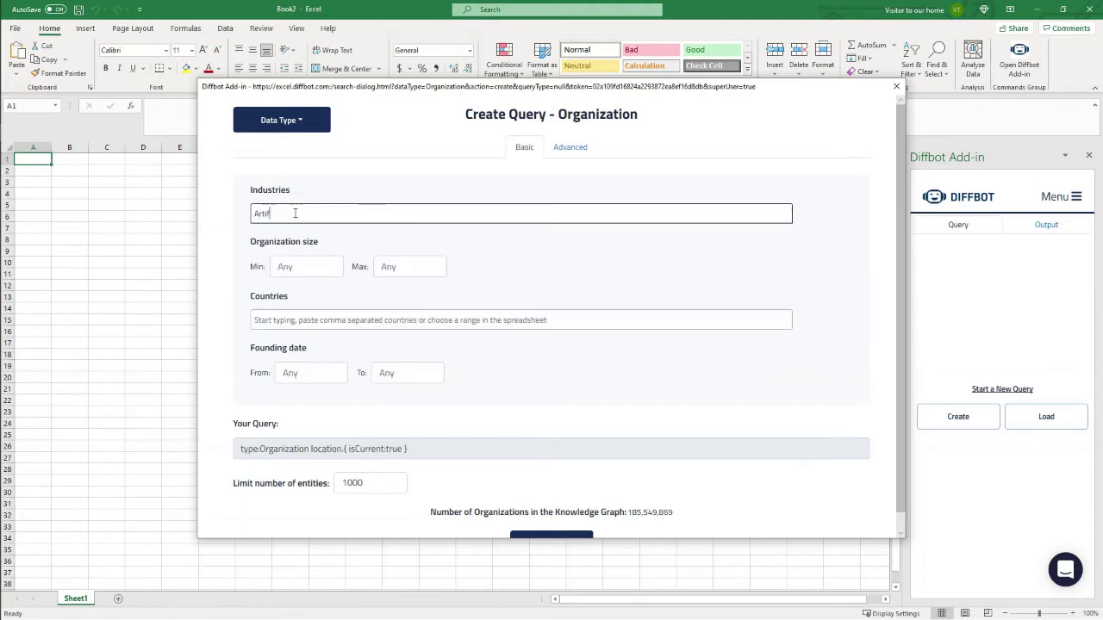
scroll(331, 262, "down", 6)
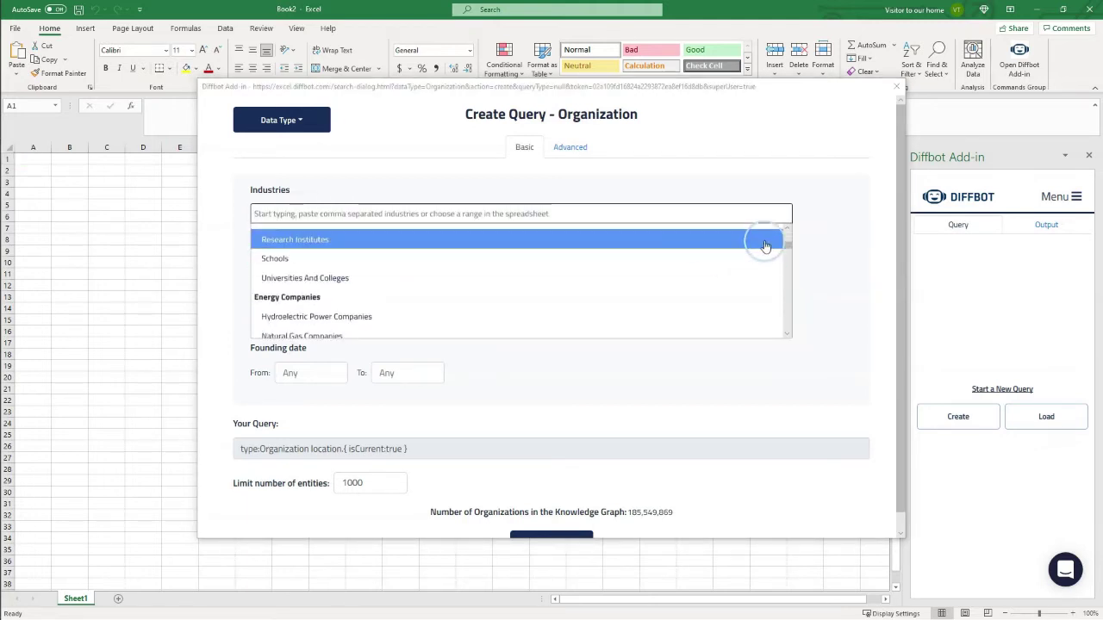
left_click_drag(785, 245, 787, 320)
scroll(592, 298, "down", 2)
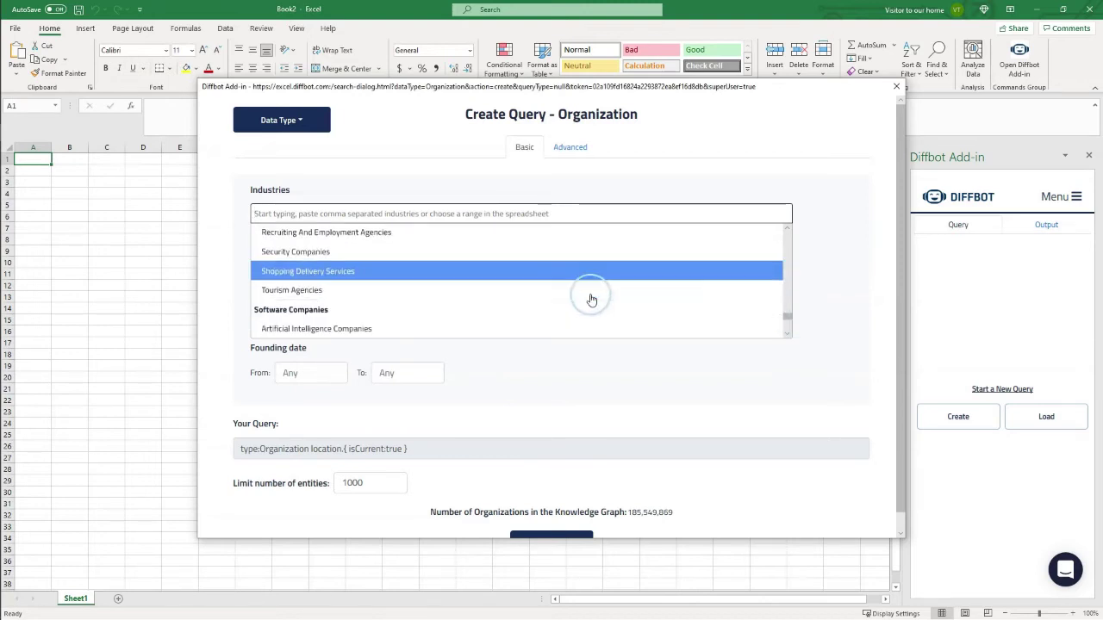
left_click(534, 311)
Limit the query to organizations sized 1 to 100 in the United States of America.
left_click(301, 260)
type("1")
key("Tab")
type("100")
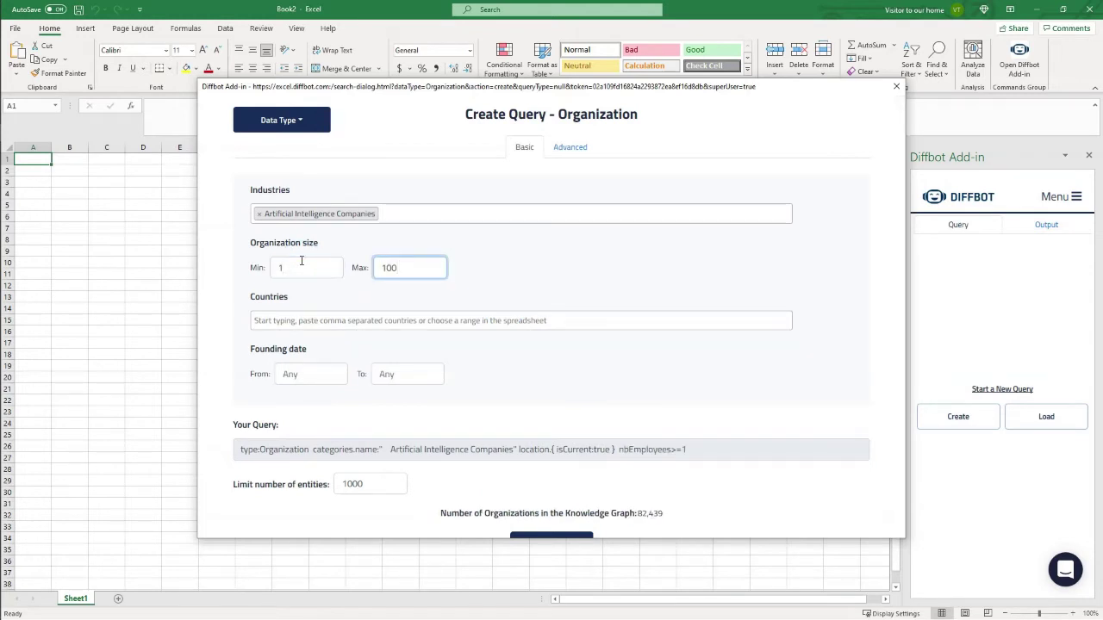
left_click(326, 321)
type("United")
left_click(344, 346)
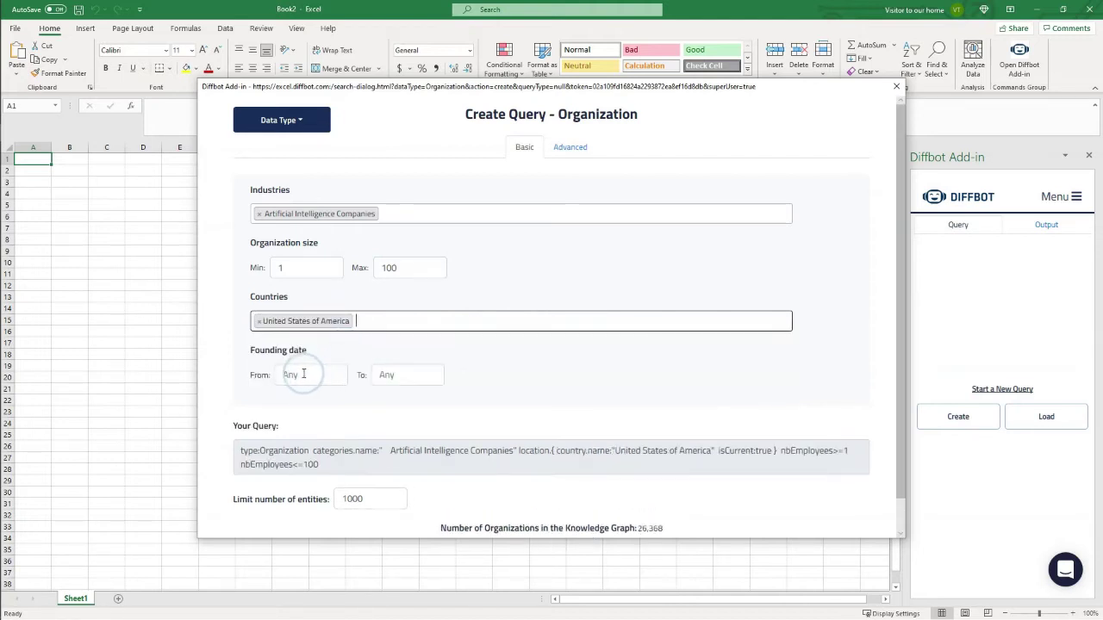
Set the founding date to start from 07-2019 and finish the query.
left_click(304, 374)
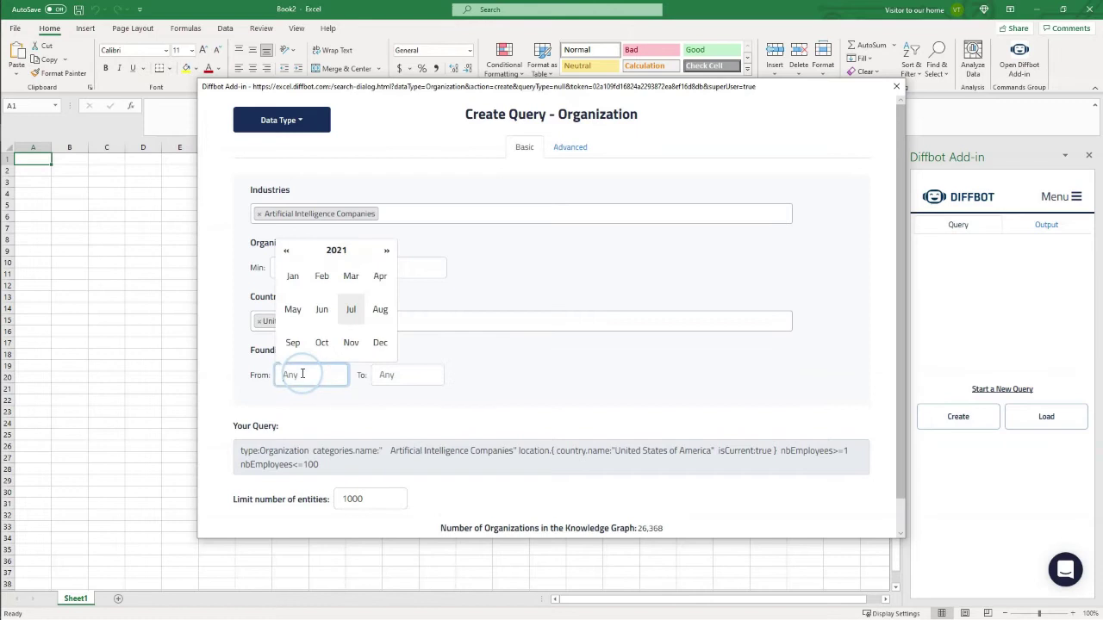
left_click(328, 253)
left_click(295, 275)
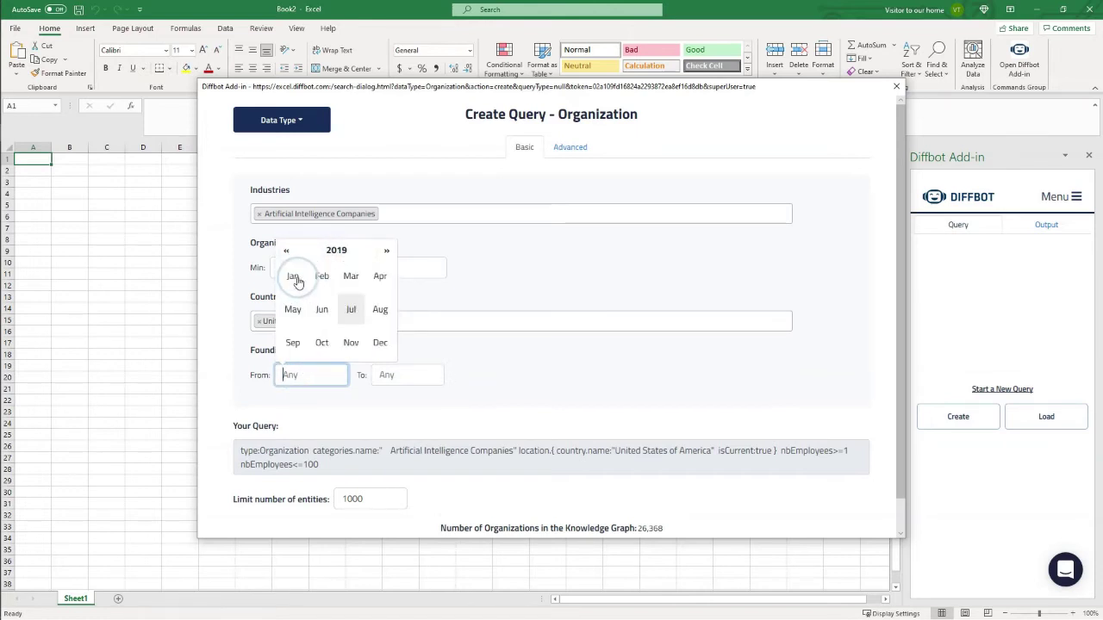
left_click(344, 316)
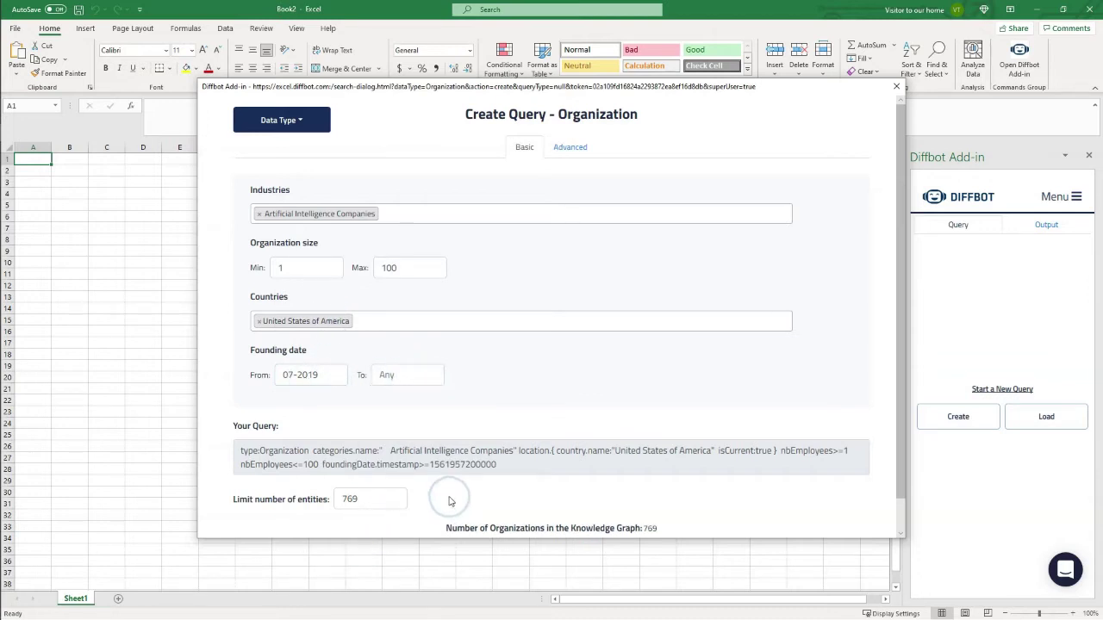
scroll(635, 492, "down", 1)
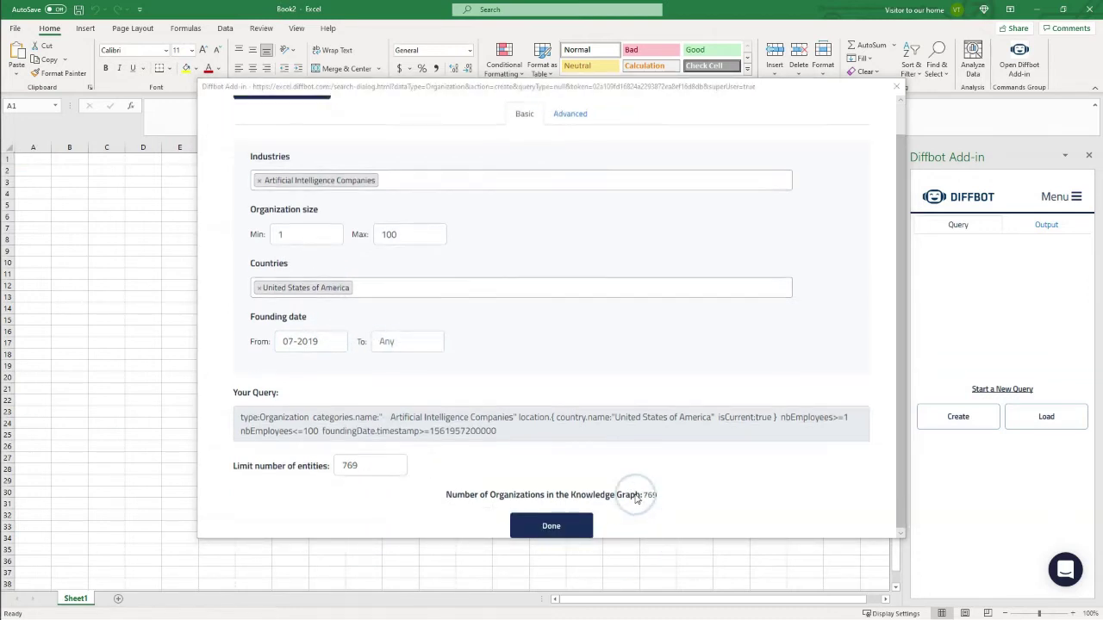
left_click(550, 523)
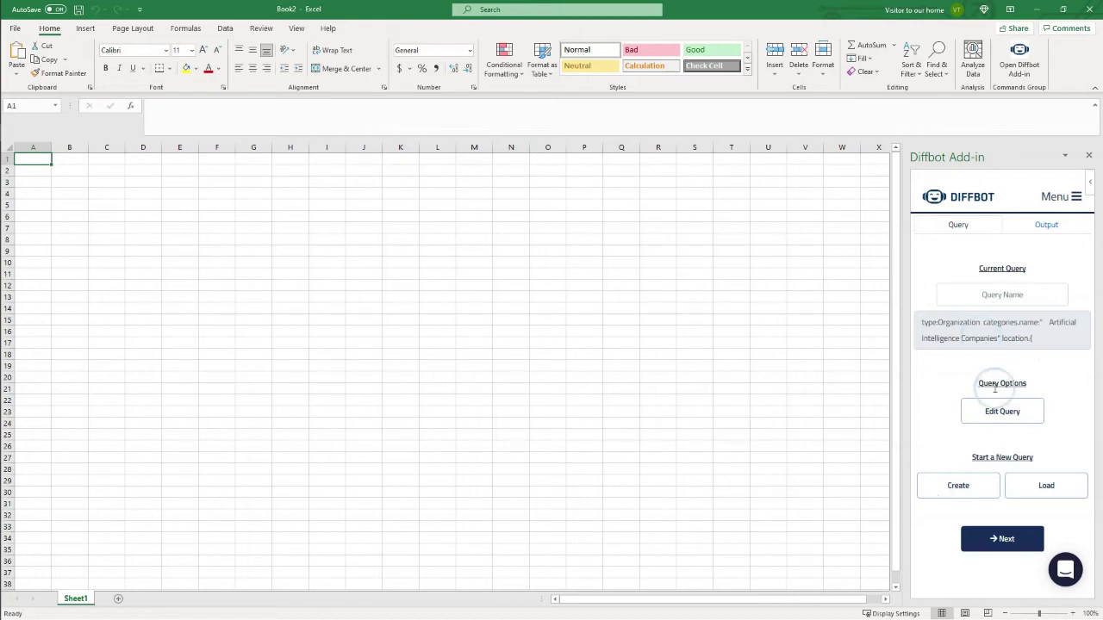
Execute the query with the preselected output fields, look across the resulting columns, and dismiss the completion message.
left_click(1003, 552)
scroll(1007, 307, "down", 10)
scroll(977, 455, "up", 10)
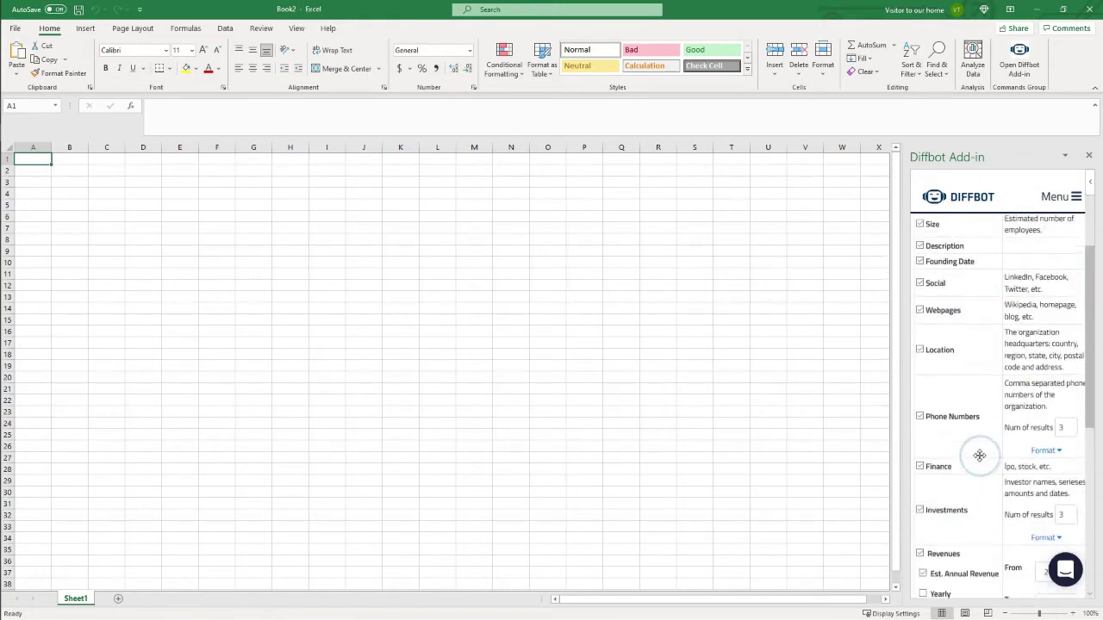
scroll(967, 396, "down", 10)
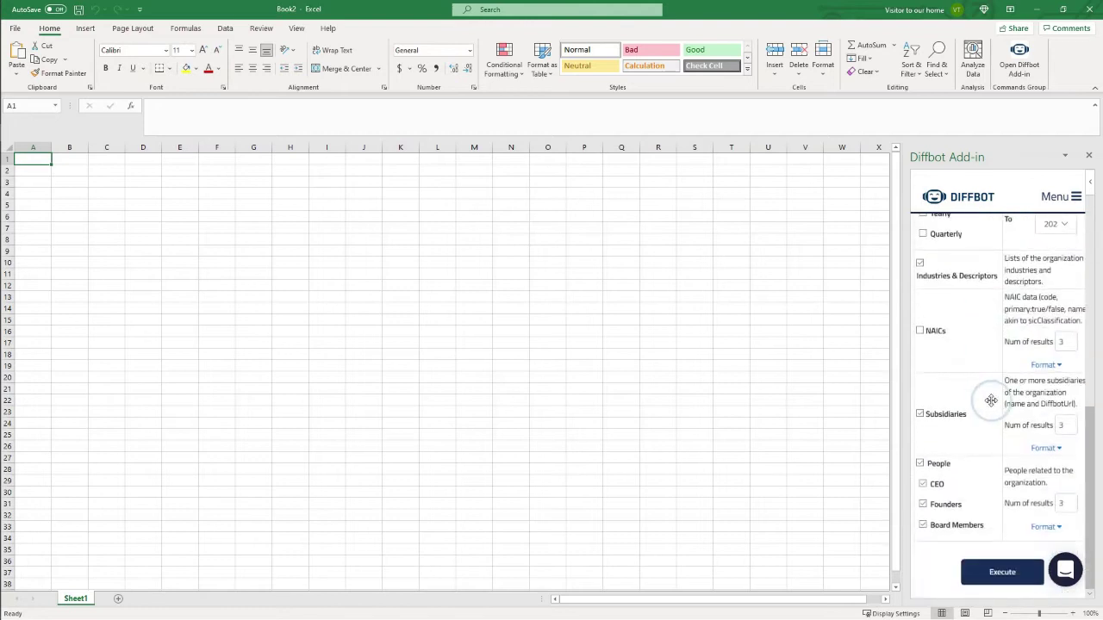
left_click(1000, 569)
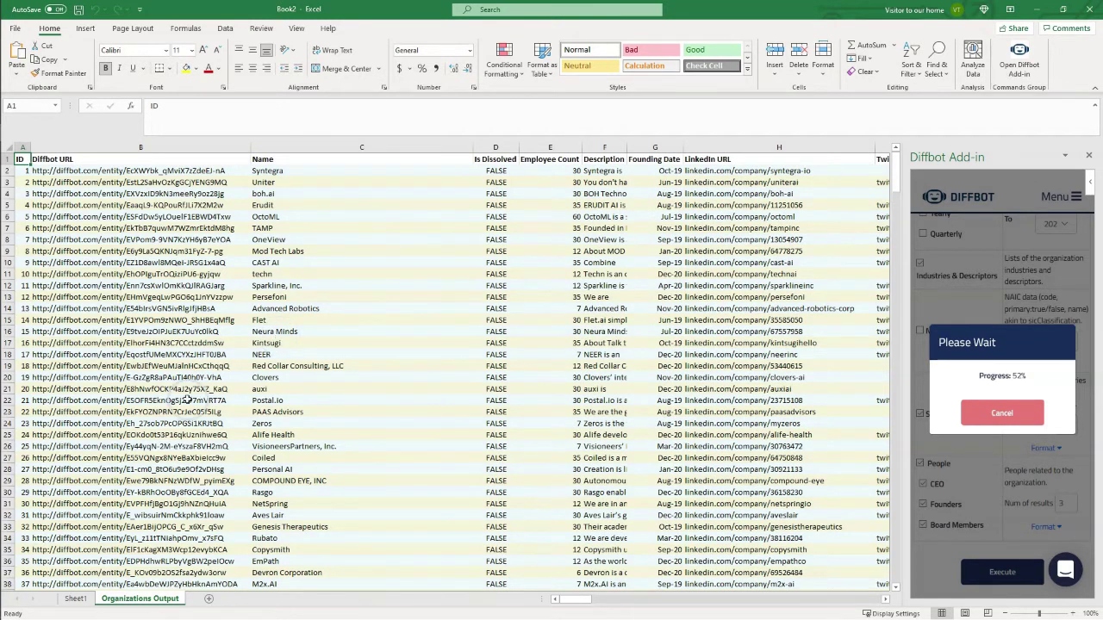
left_click_drag(580, 600, 687, 580)
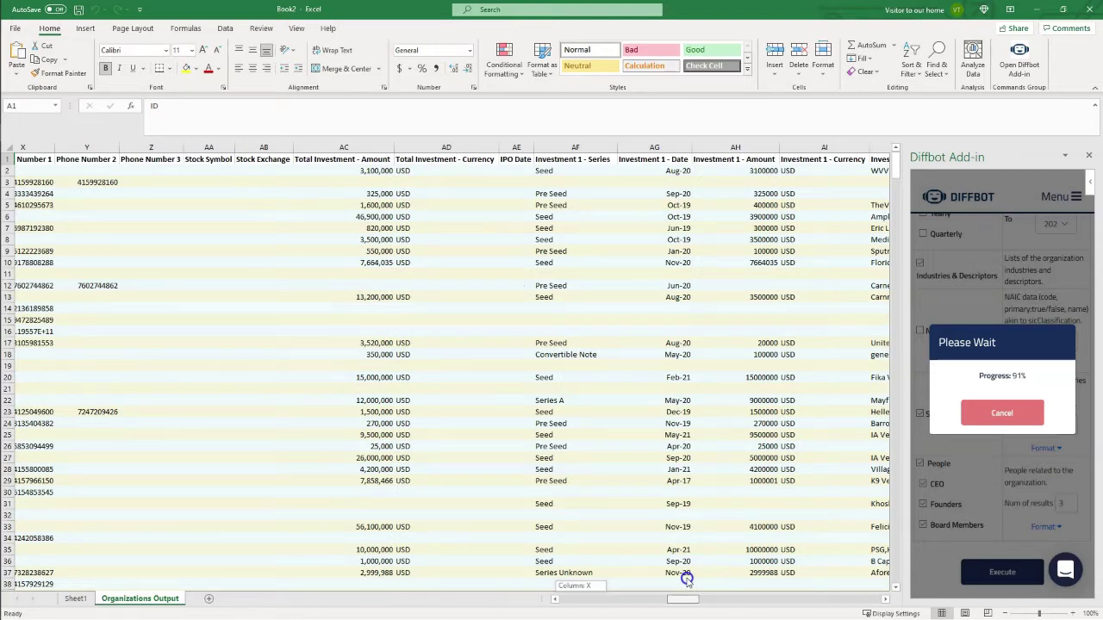
left_click_drag(687, 579, 544, 604)
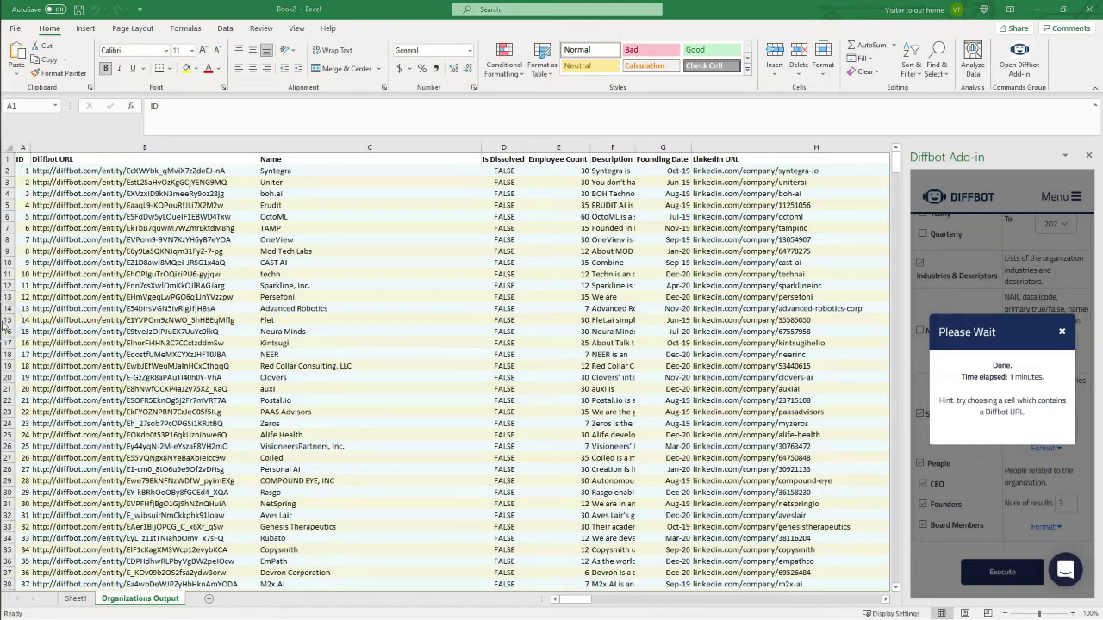
left_click(1062, 331)
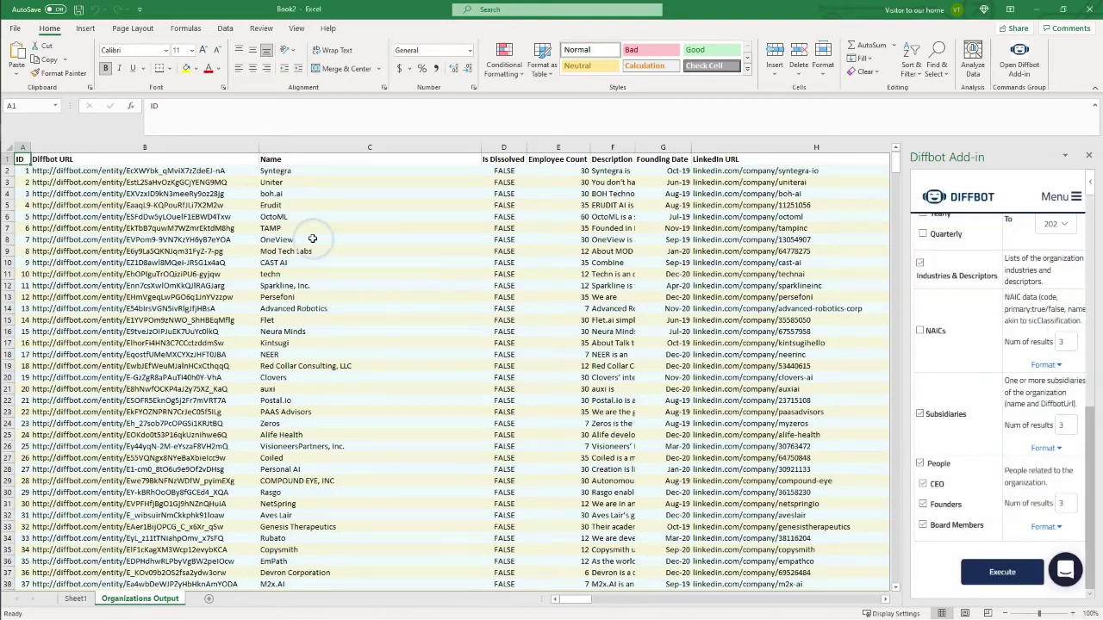
Convert columns A through BR of the Organizations Output sheet into a table with headers.
left_click(7, 161)
left_click_drag(586, 599, 773, 594)
left_click_drag(826, 593, 861, 595)
left_click(815, 147)
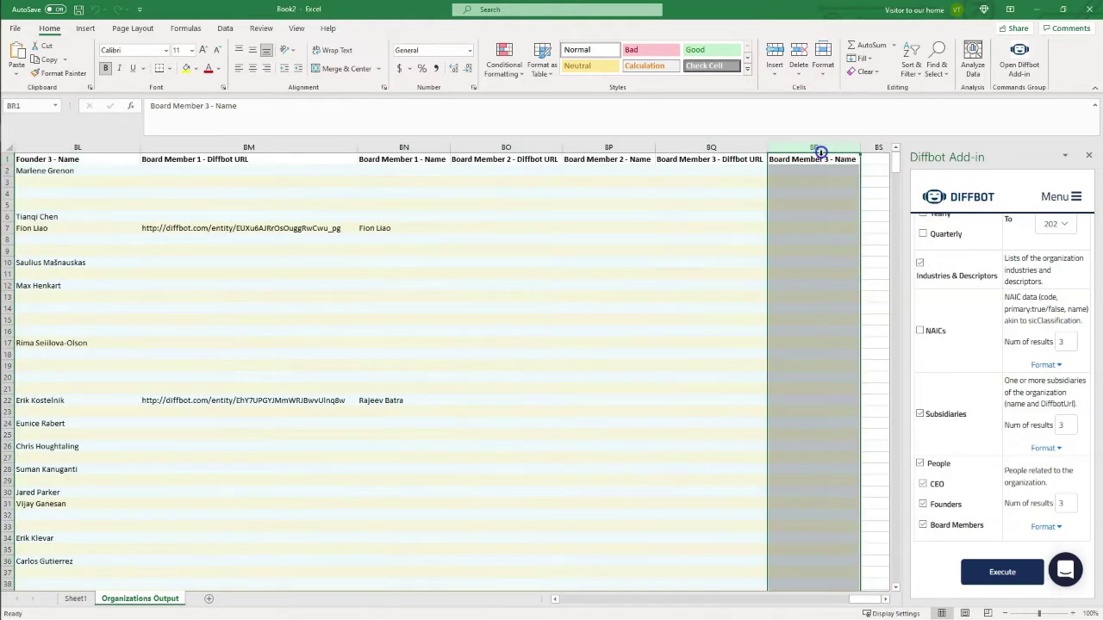
left_click_drag(861, 598, 523, 601)
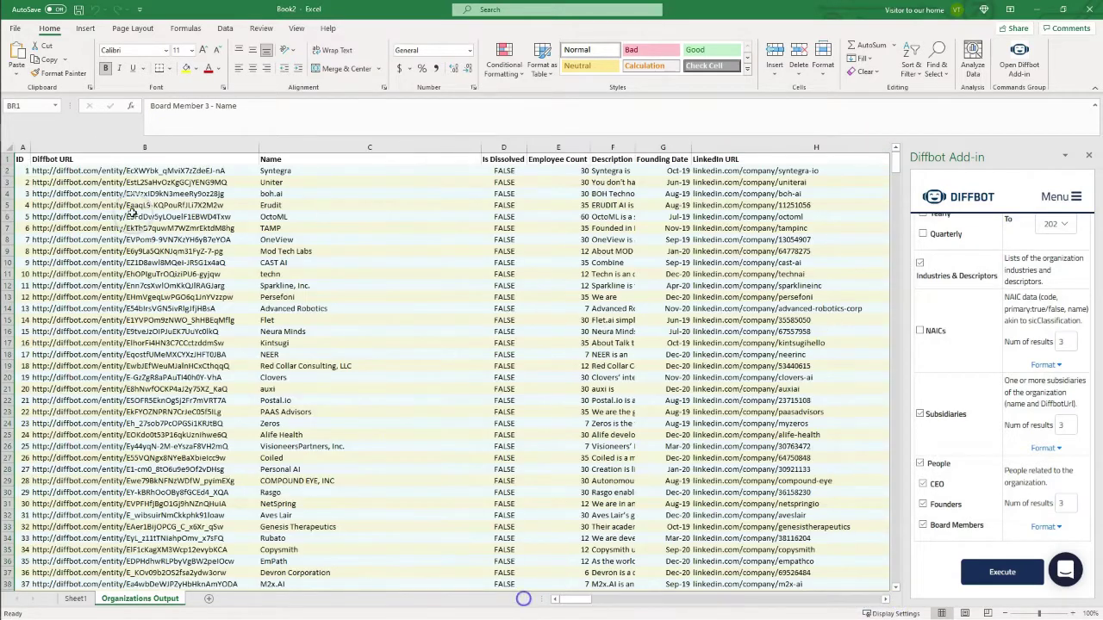
left_click(21, 158)
key("ctrl+shift+Down")
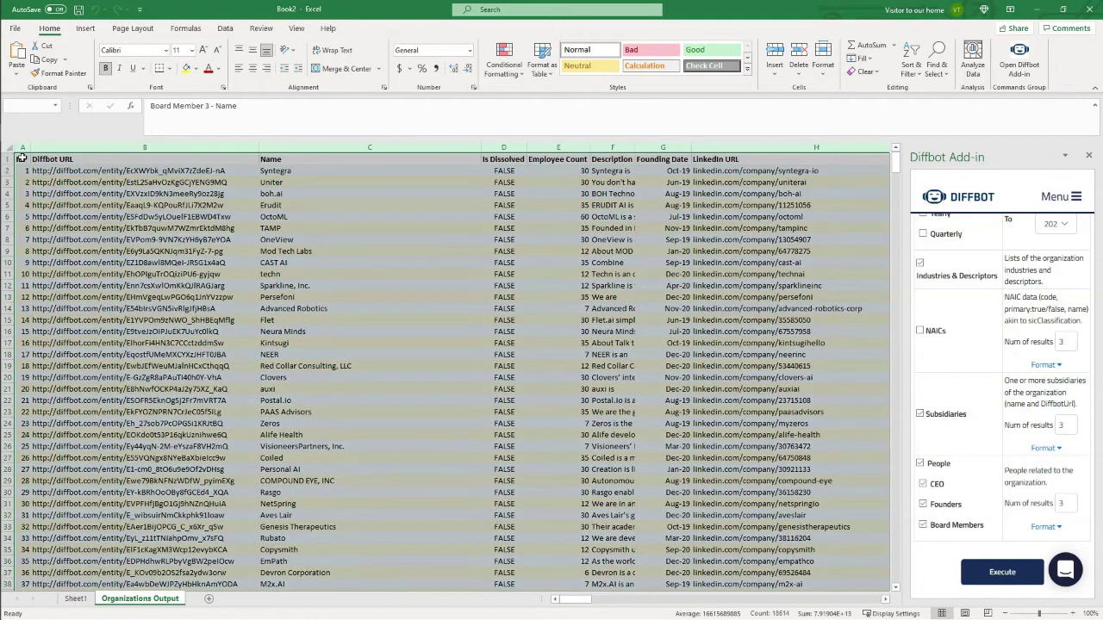
key("ctrl+t")
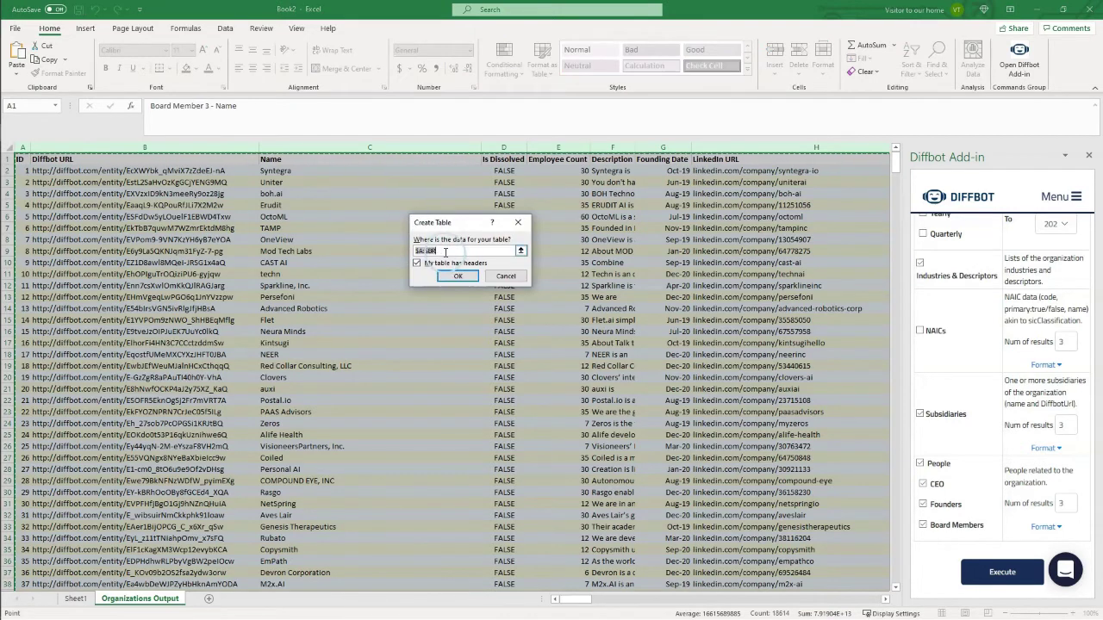
left_click(457, 276)
left_click(436, 258)
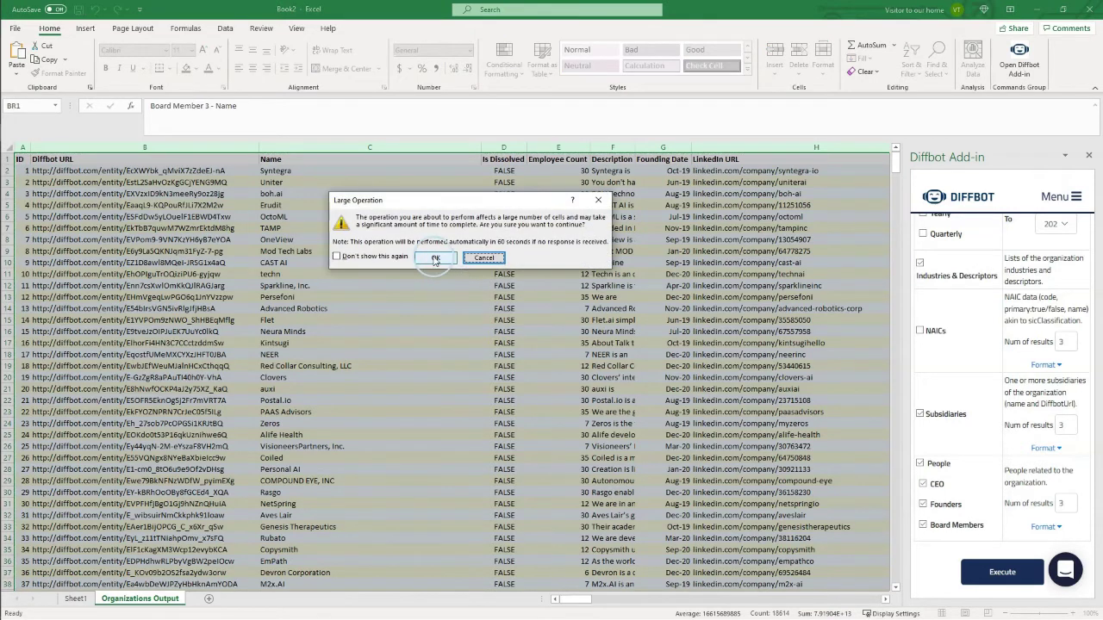
Rename the new table as aiorgs.
left_click(31, 59)
double_click(16, 59)
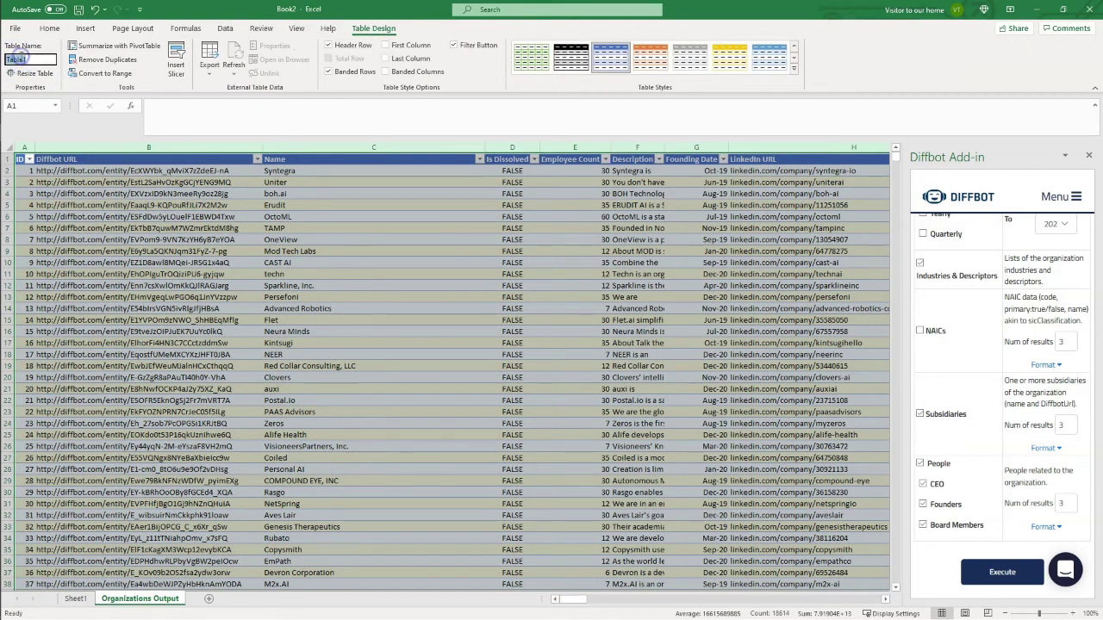
type("aiorgs")
key("Return")
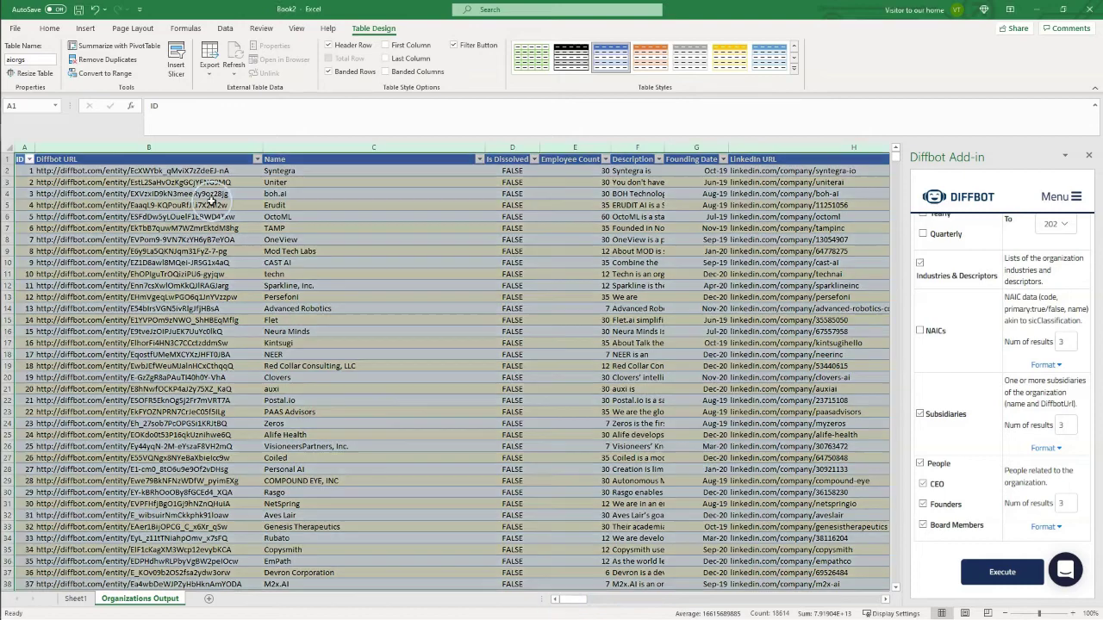
Create a PivotTable from the aiorgs table on a new worksheet.
left_click(207, 205)
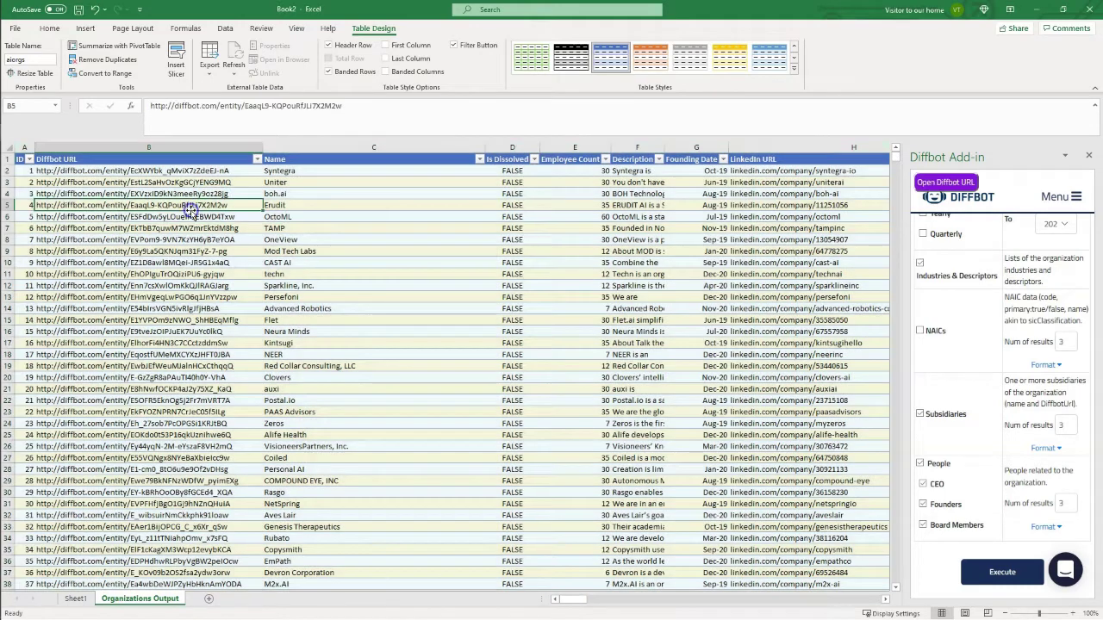
left_click(86, 28)
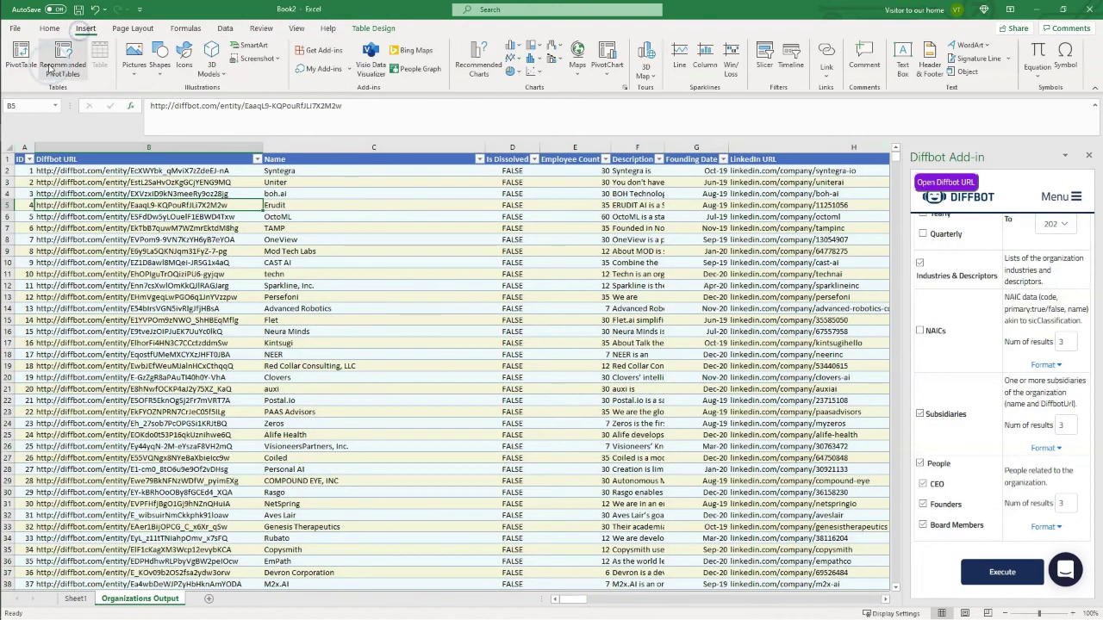
left_click(21, 53)
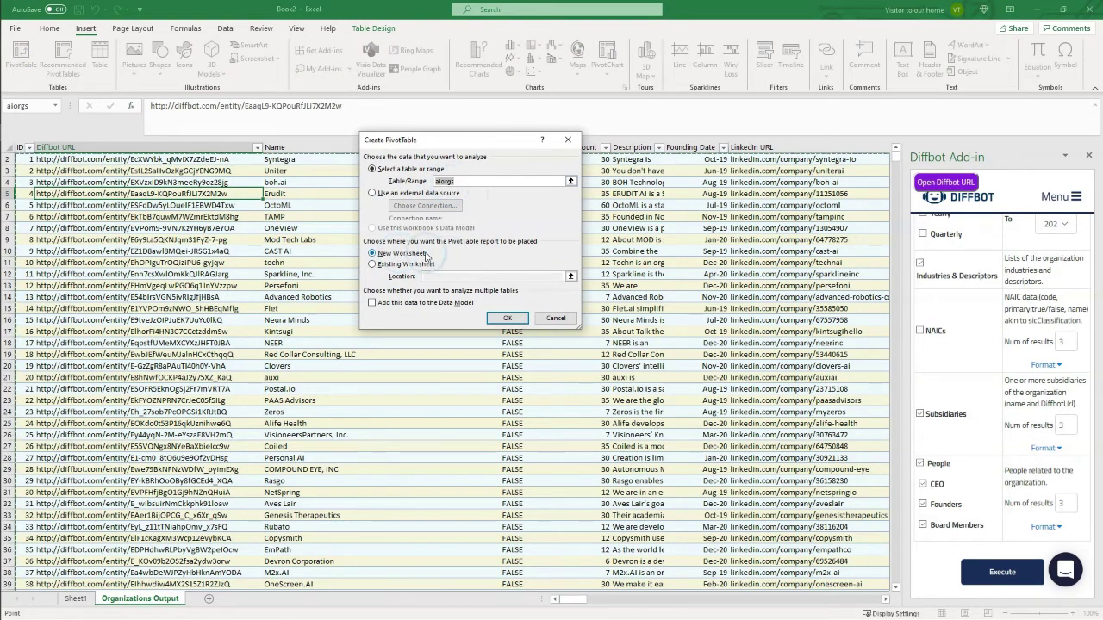
left_click(511, 322)
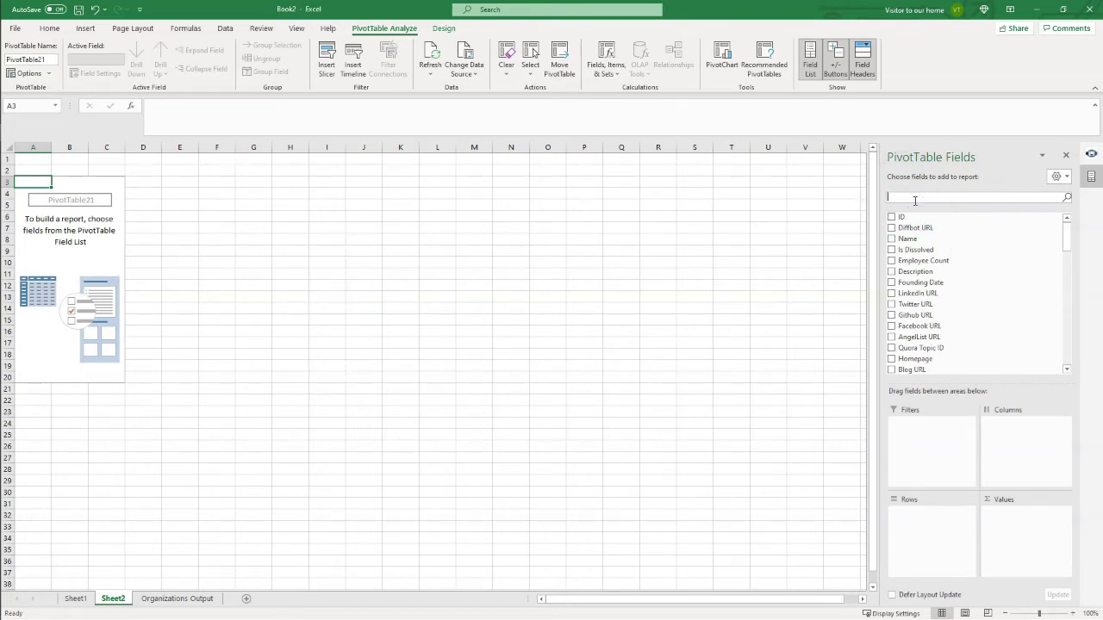
Find the City field and add it to the PivotTable as both rows and a count value.
type("city")
left_click_drag(952, 216, 936, 517)
left_click_drag(911, 220, 1019, 515)
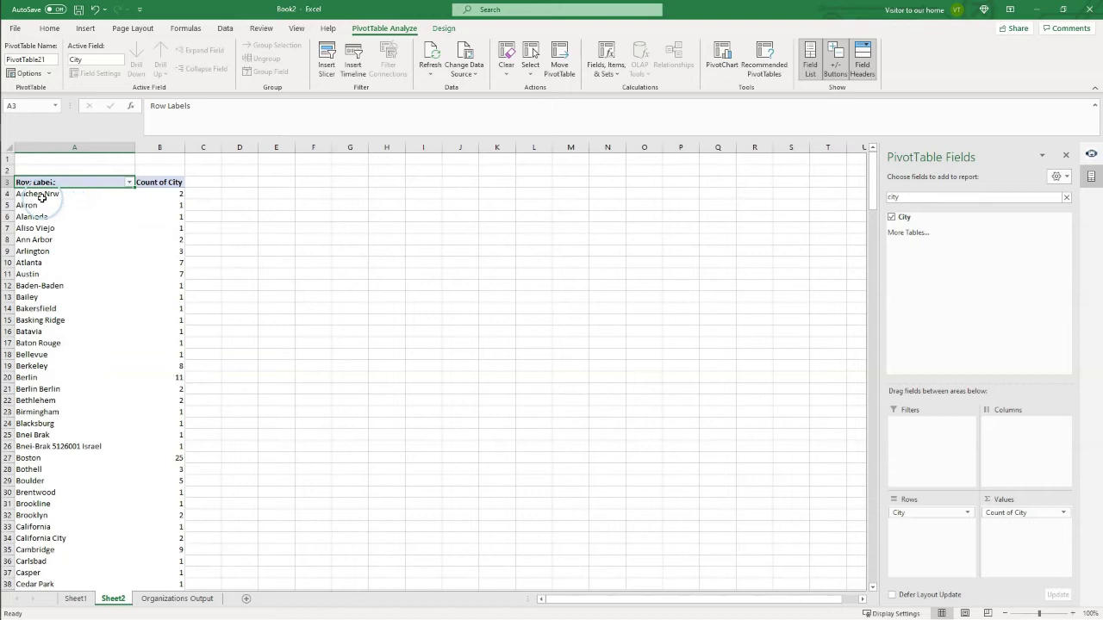
Sort the city row labels in descending order by Count of City.
left_click(128, 182)
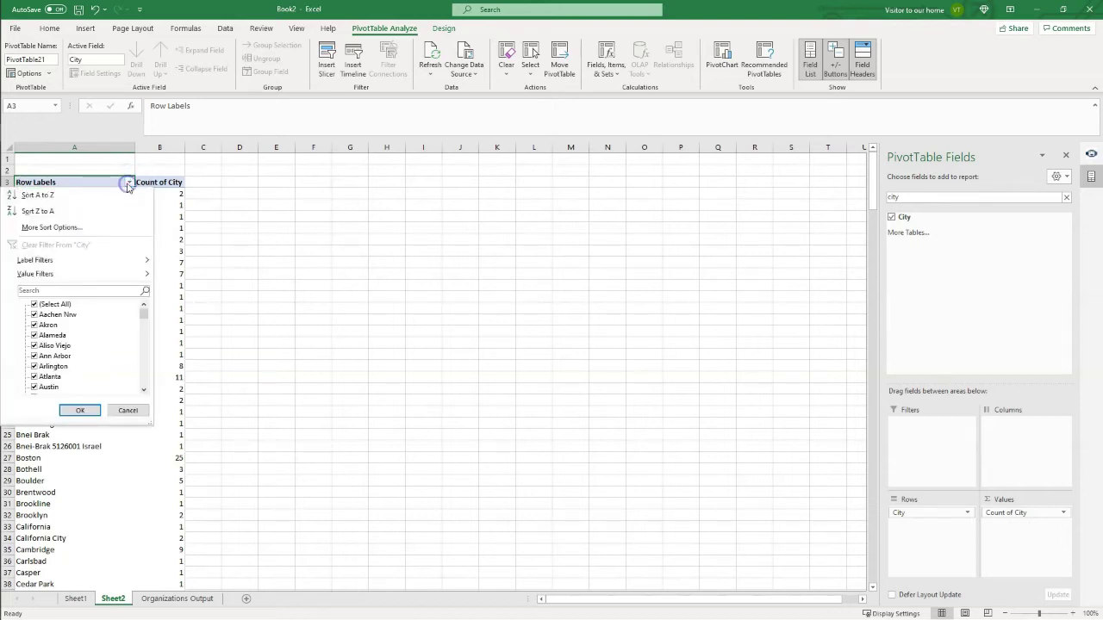
left_click(74, 228)
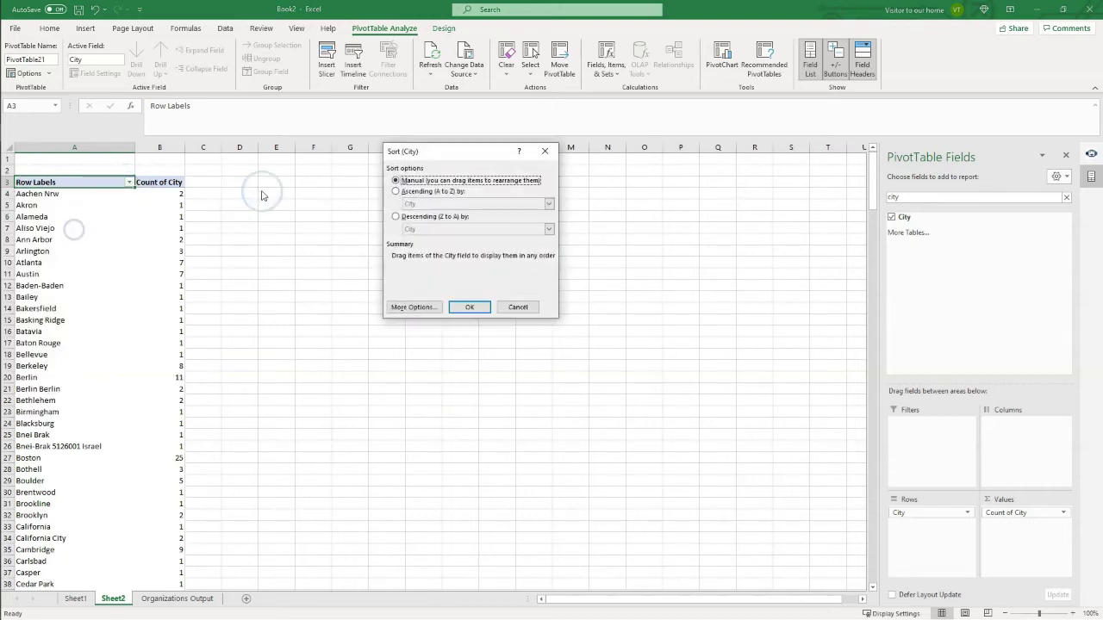
left_click(396, 218)
left_click(549, 229)
left_click(502, 251)
left_click(470, 307)
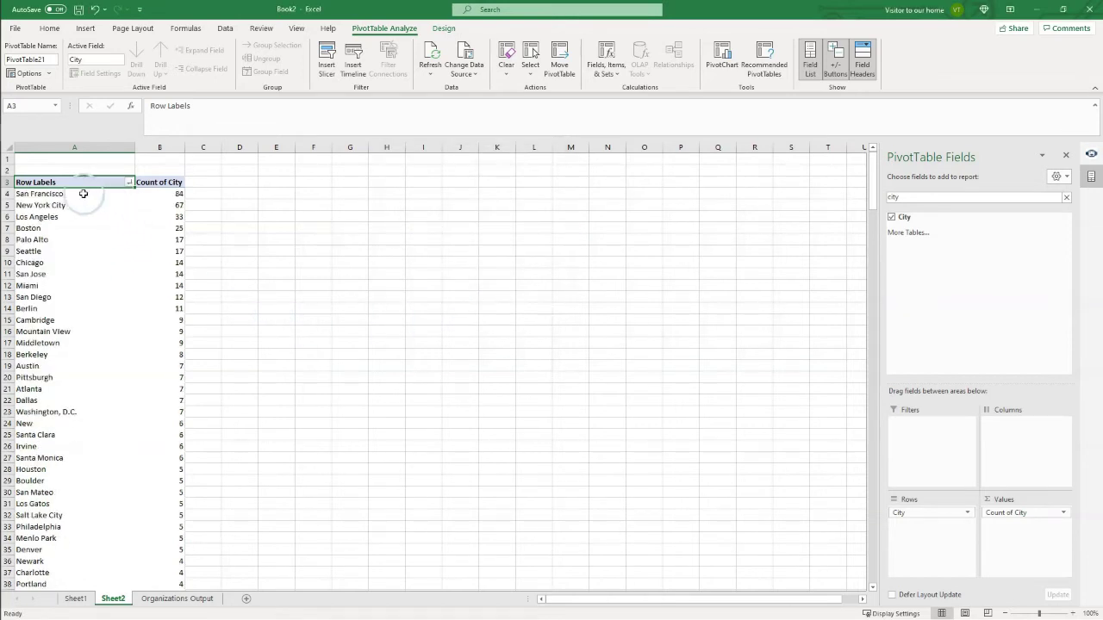
left_click(73, 192)
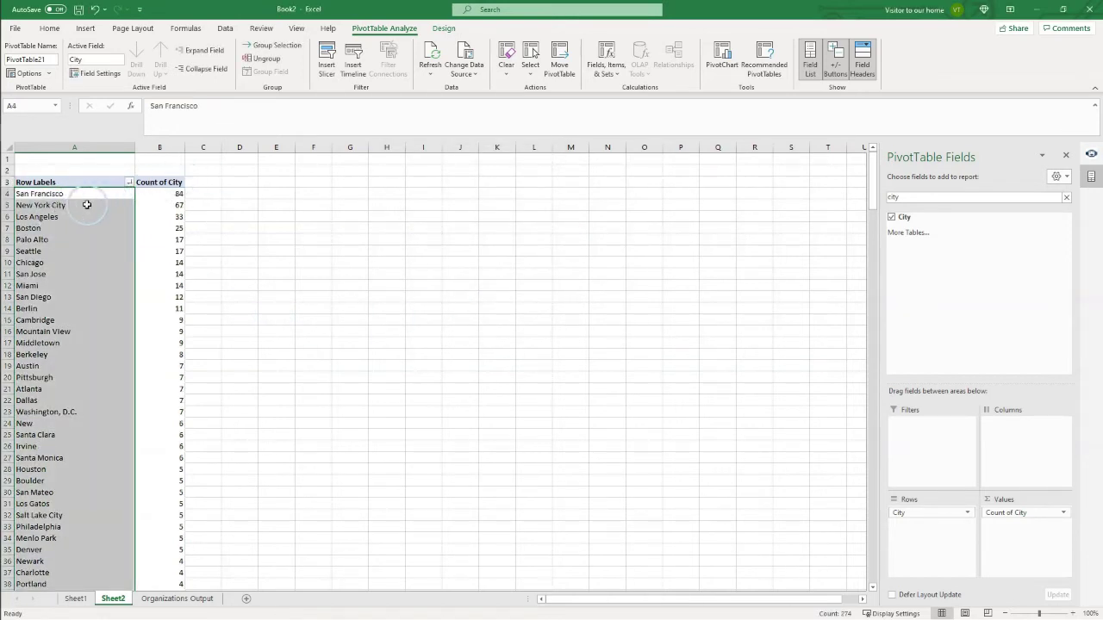
left_click(86, 205)
left_click(55, 243)
left_click(249, 213)
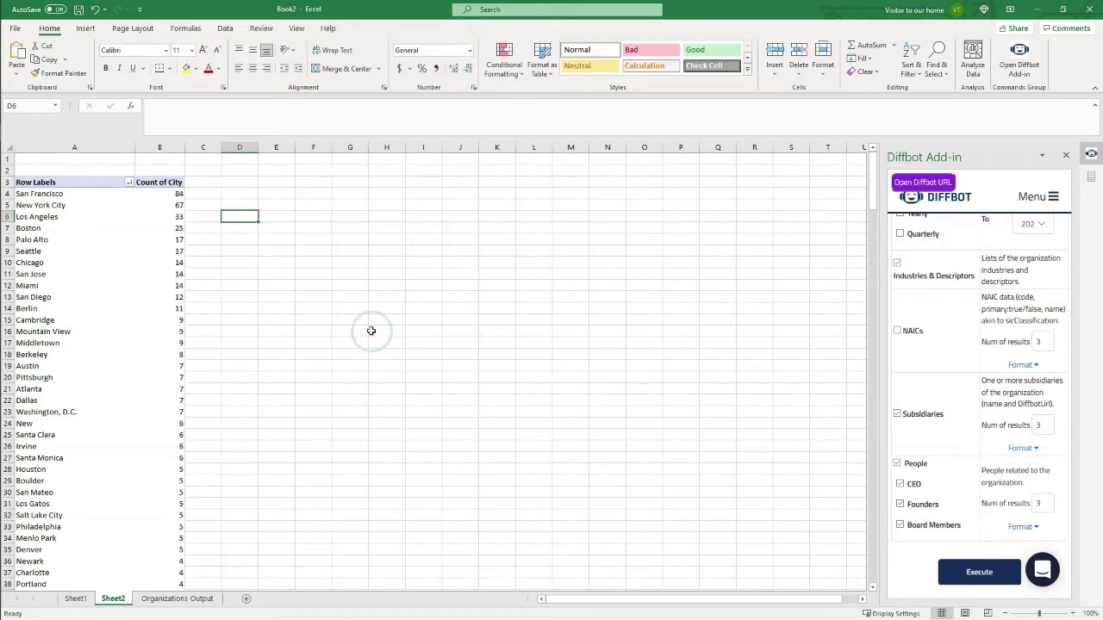
Create a second PivotTable from the aiorgs table at cell D3 of Sheet2.
left_click(249, 182)
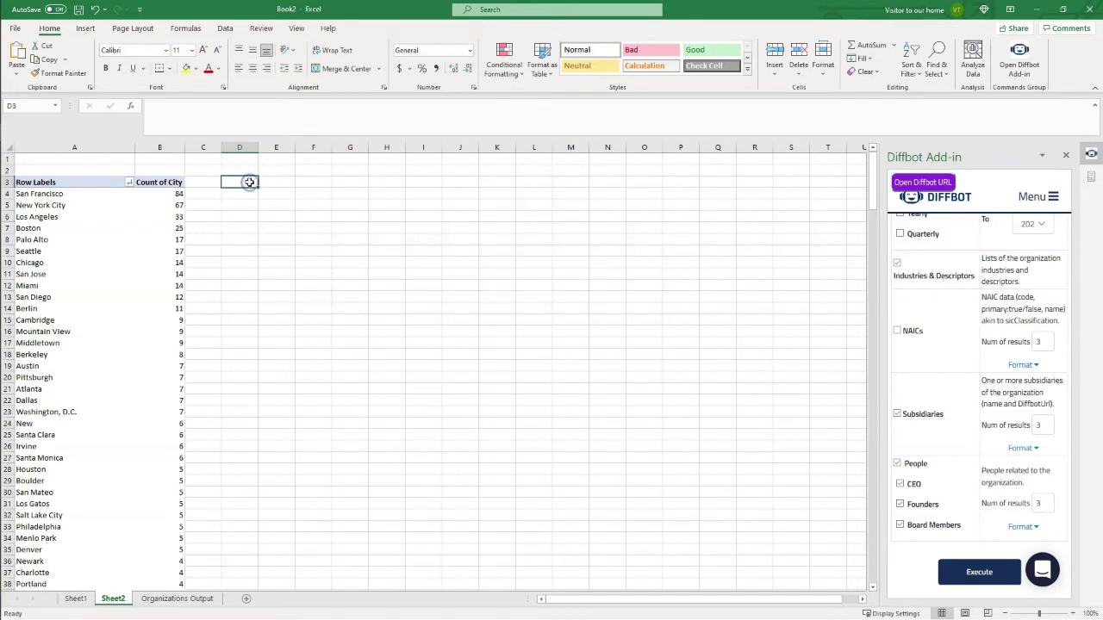
left_click(84, 31)
left_click(22, 56)
left_click(505, 179)
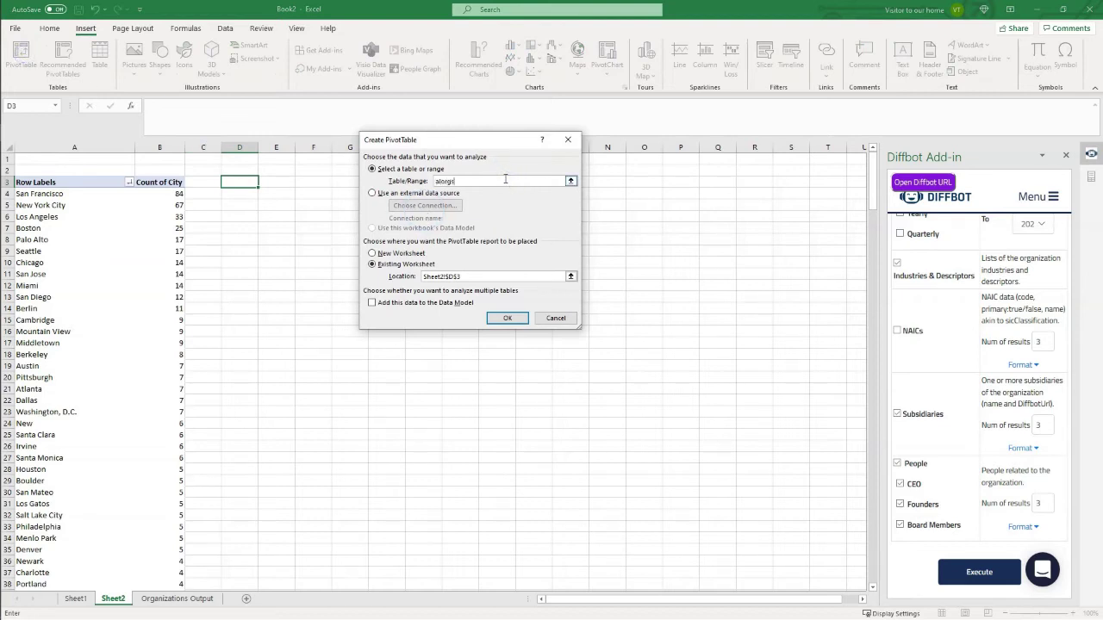
left_click(506, 319)
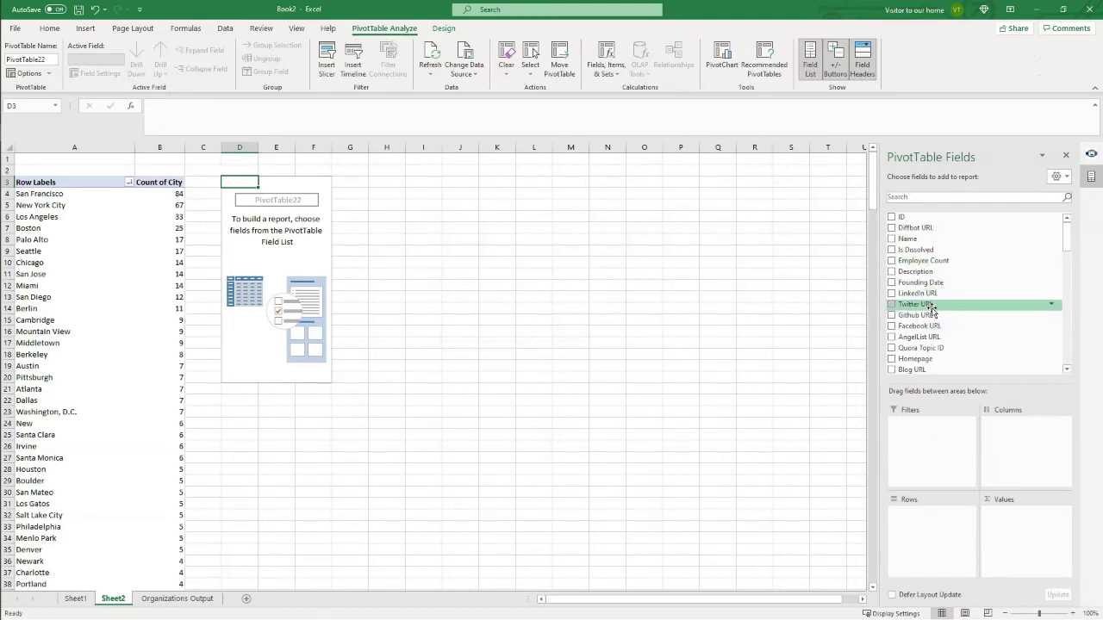
Add Investment 1 - Series to the D3 PivotTable as rows and as a count value.
scroll(991, 267, "down", 10)
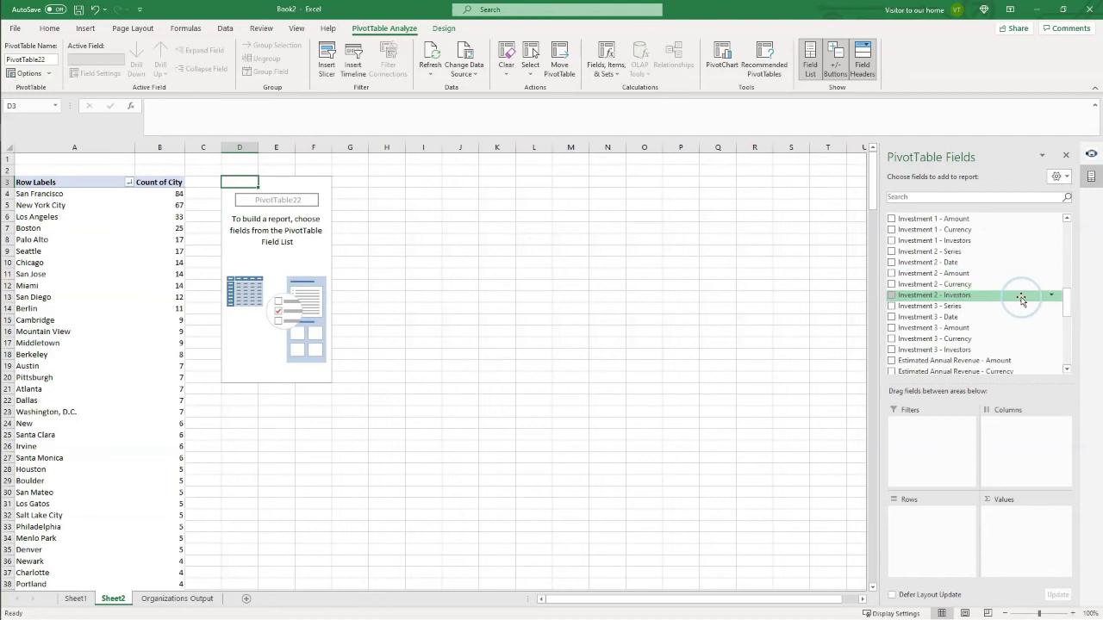
scroll(1000, 275, "up", 5)
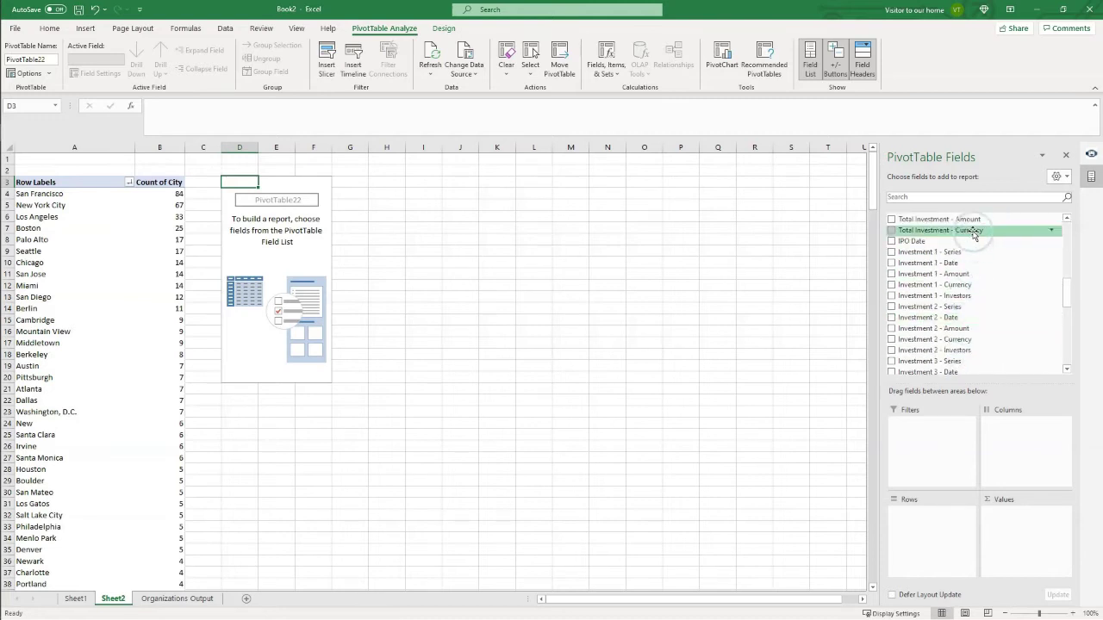
left_click(979, 251)
left_click_drag(979, 251, 1038, 523)
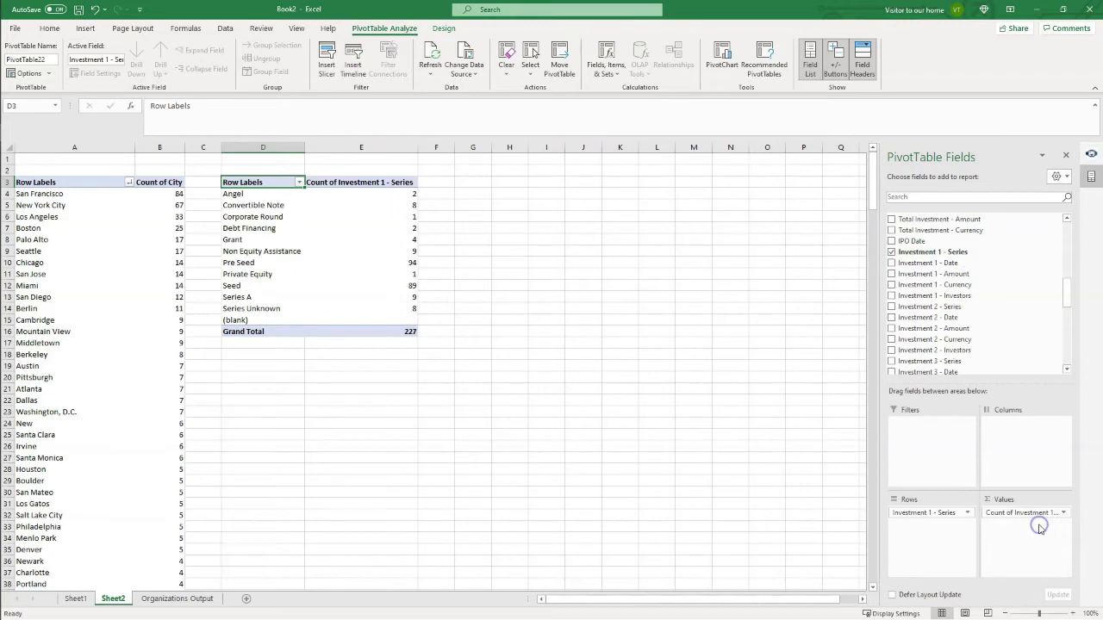
Create a third PivotTable from the aiorgs table at cell G3 of Sheet2.
left_click(469, 179)
left_click(85, 28)
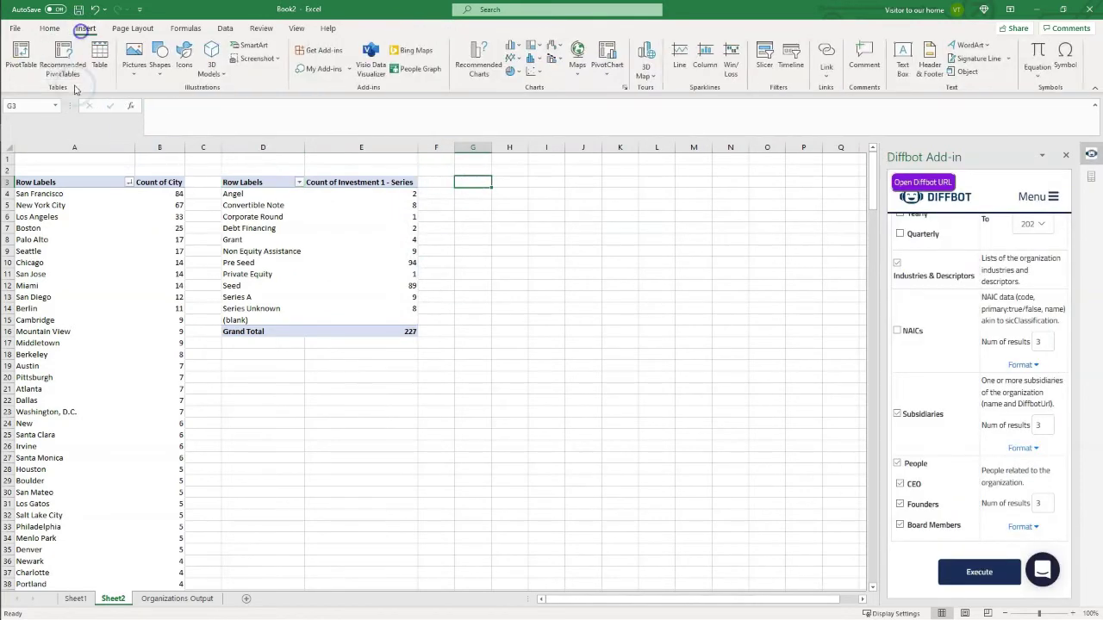
left_click(20, 54)
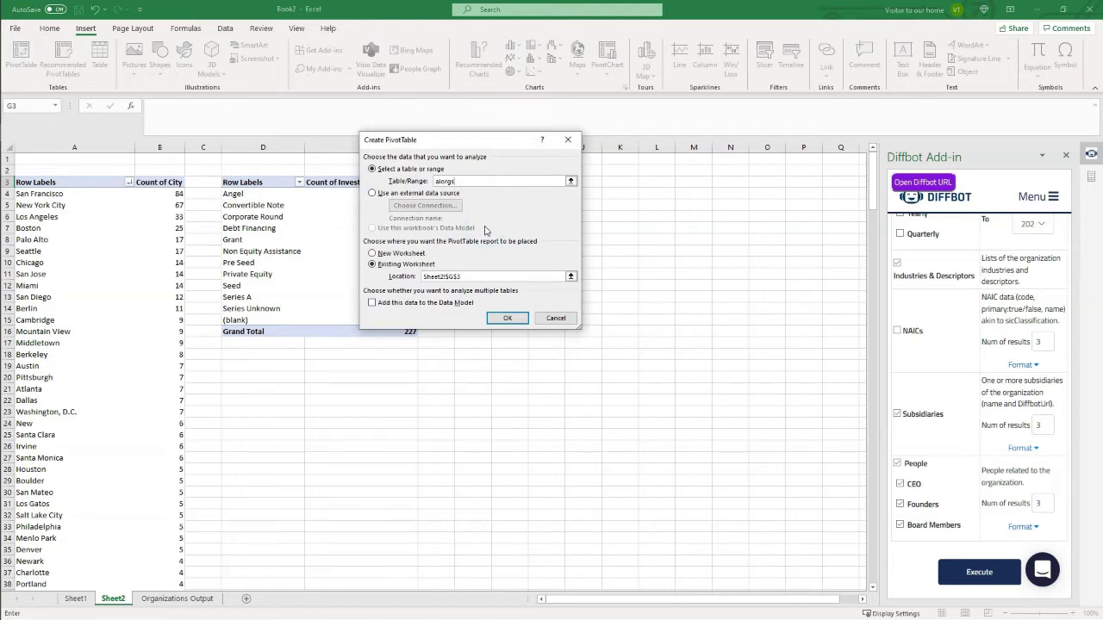
key("Return")
Add Investment 2 - Series to the G3 PivotTable as rows and as a count value.
scroll(929, 259, "down", 3)
scroll(931, 258, "down", 3)
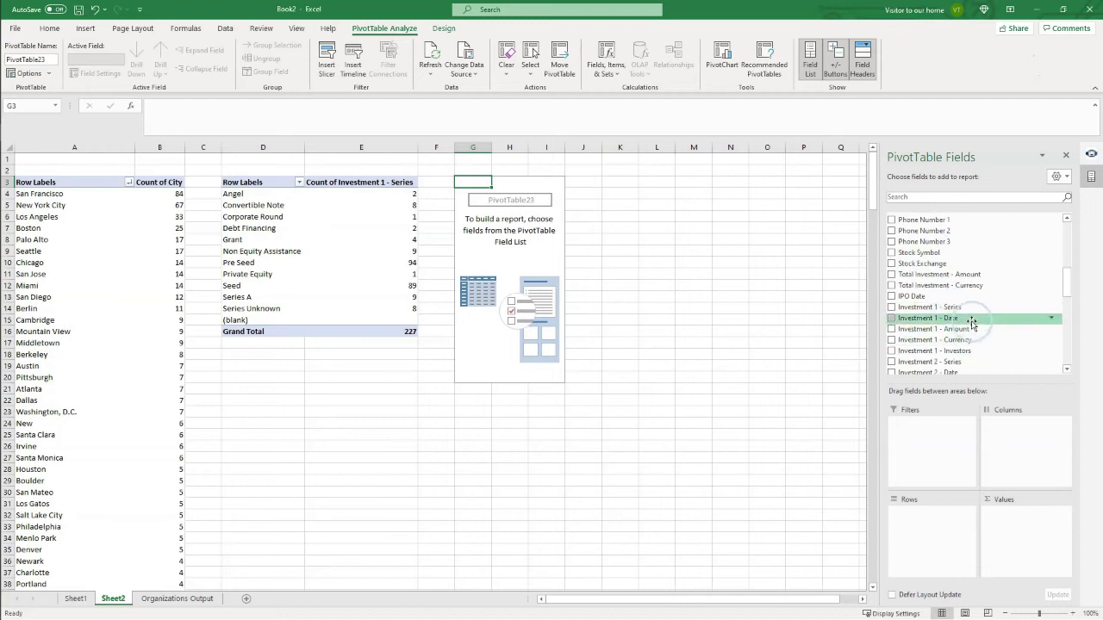
scroll(969, 334, "down", 1)
left_click_drag(963, 334, 934, 517)
left_click_drag(964, 335, 1042, 520)
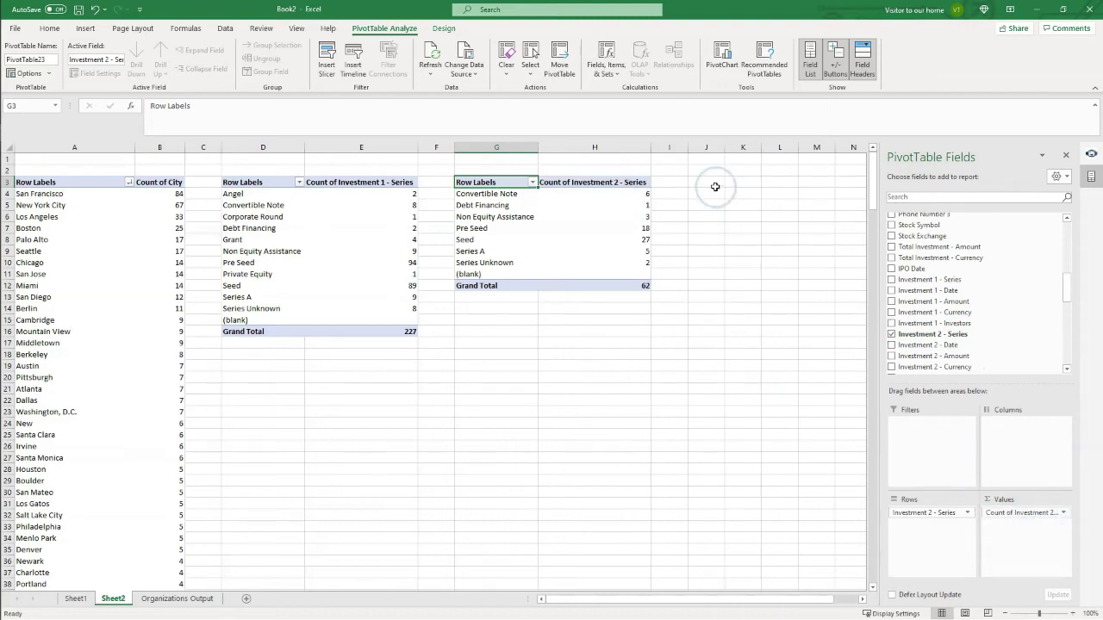
Create a fourth PivotTable from the aiorgs table at cell J3 of Sheet2.
left_click(720, 182)
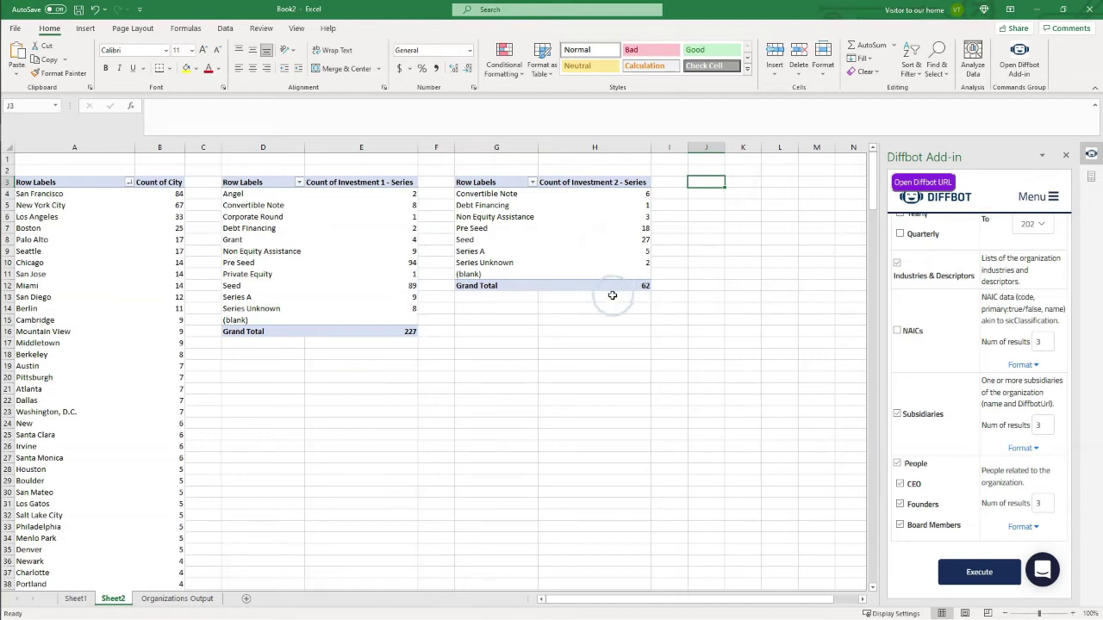
mouse_move(638, 287)
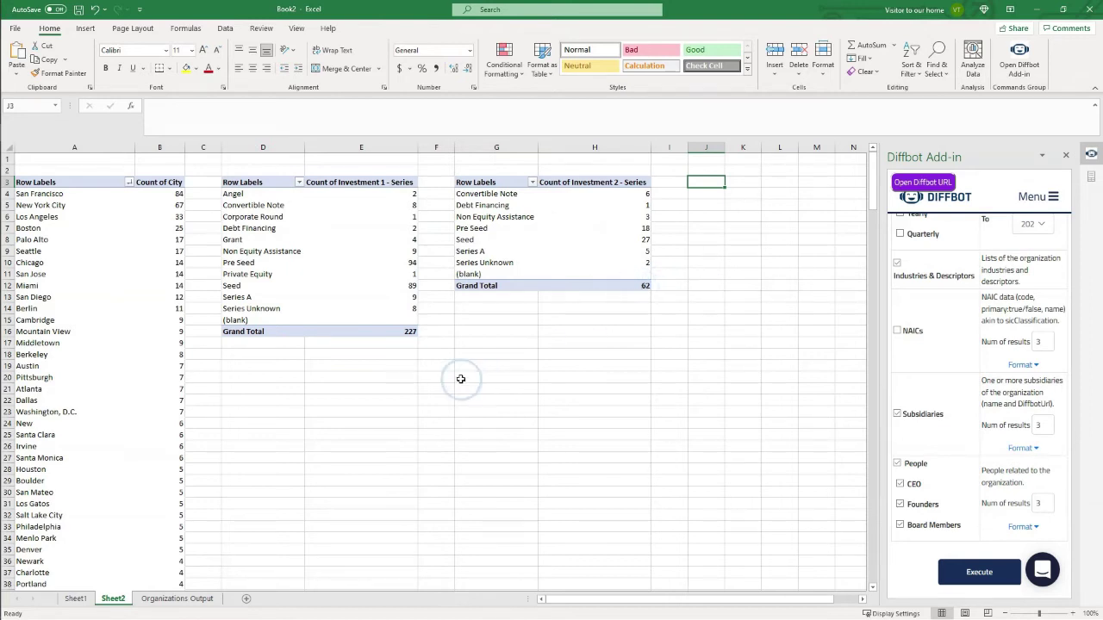
left_click(401, 331)
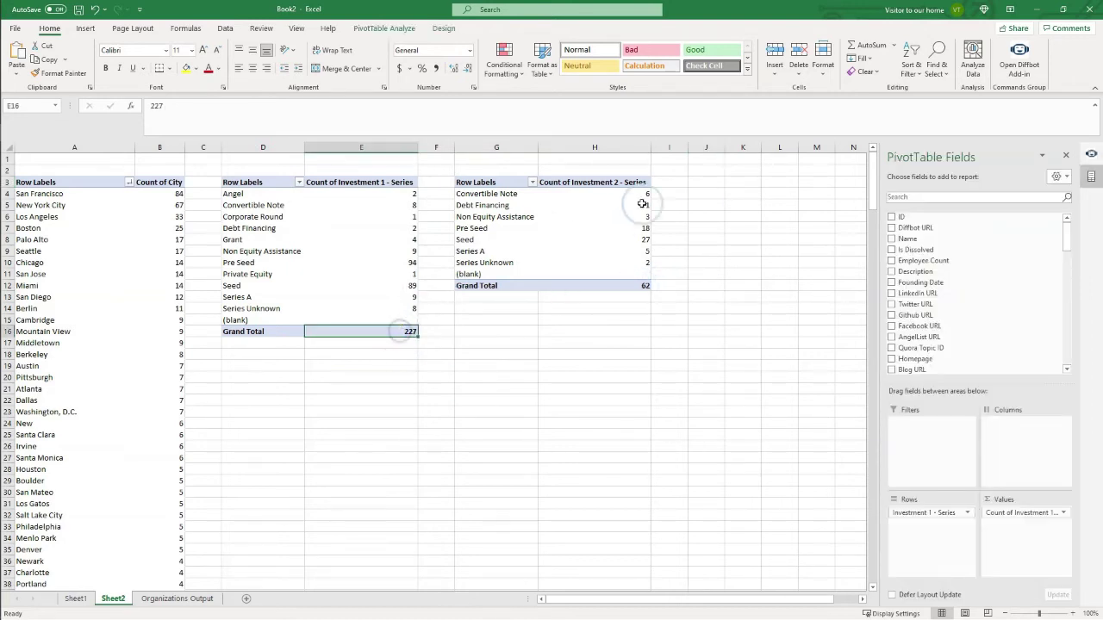
left_click(704, 182)
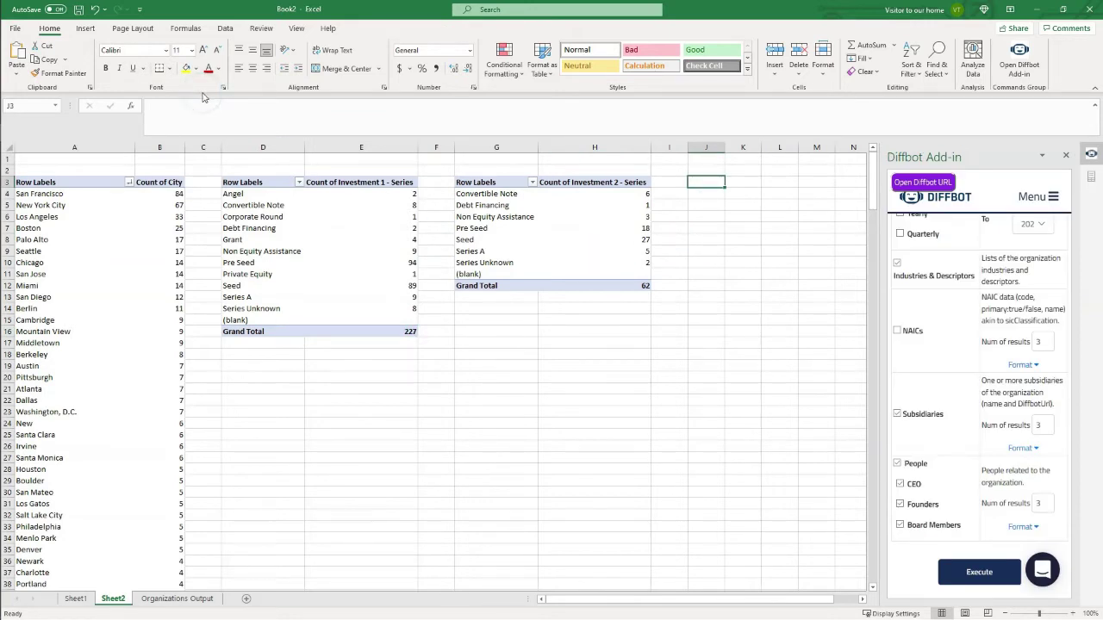
left_click(85, 27)
left_click(22, 56)
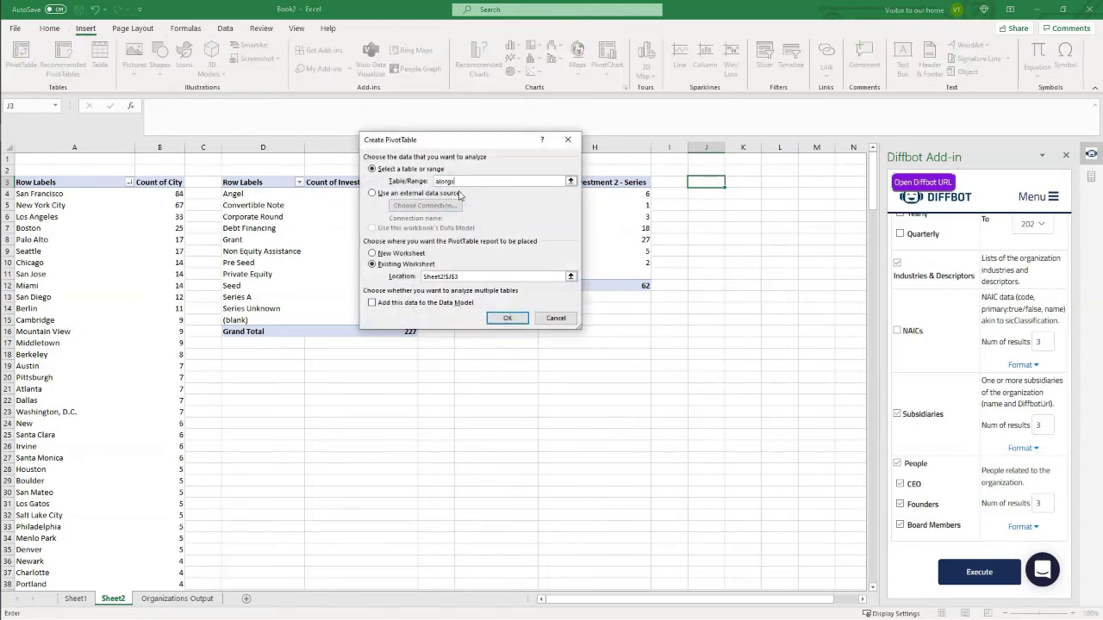
key("Return")
Add Investment 3 - Series to the J3 PivotTable as rows and as a count value.
scroll(942, 279, "down", 5)
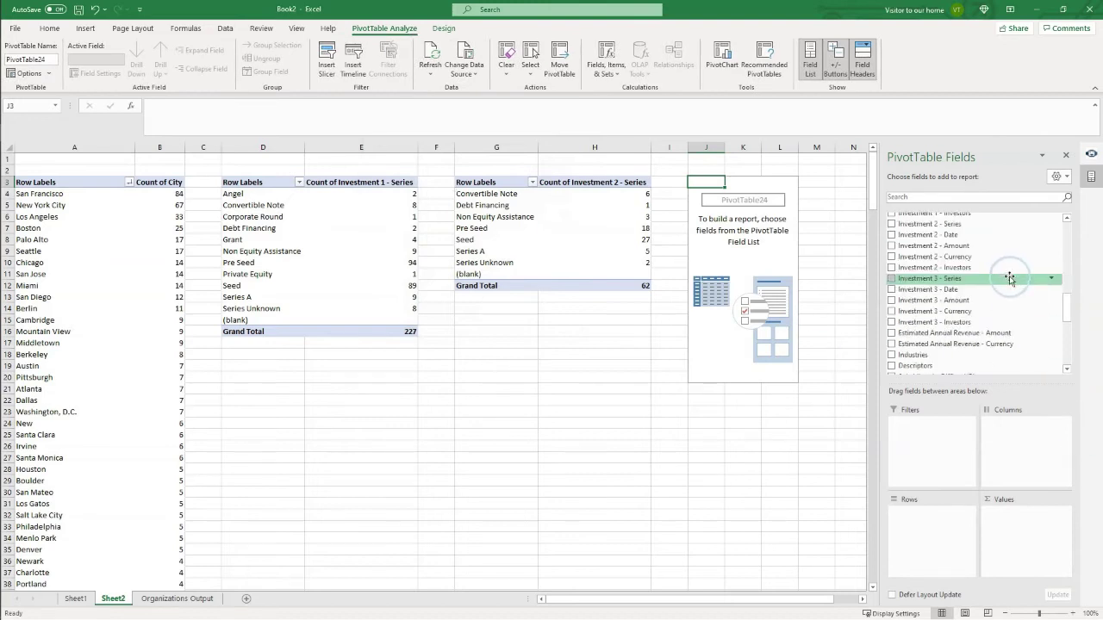
left_click(892, 278)
left_click_drag(938, 284, 942, 529)
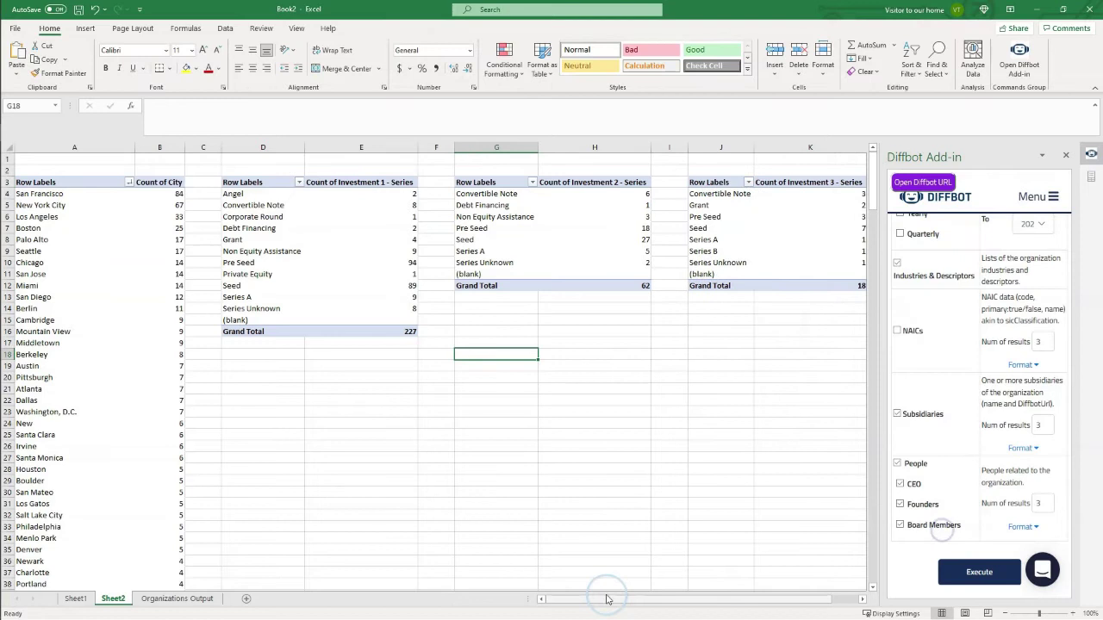
Create a fifth PivotTable from the aiorgs table at cell M3 of Sheet2.
left_click_drag(606, 599, 762, 607)
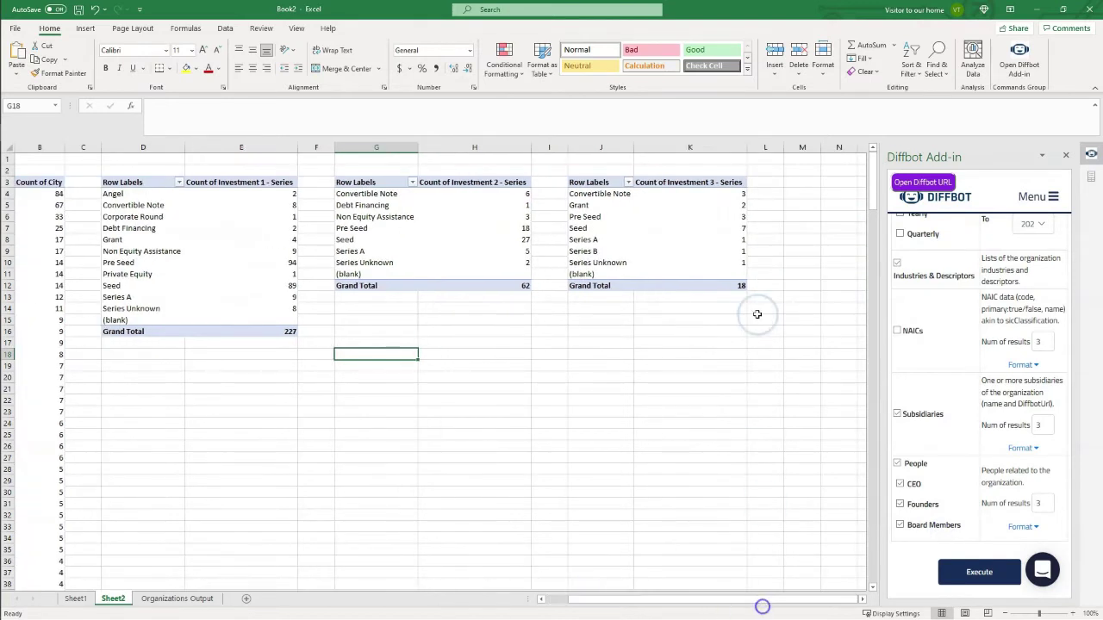
left_click(801, 182)
left_click(90, 29)
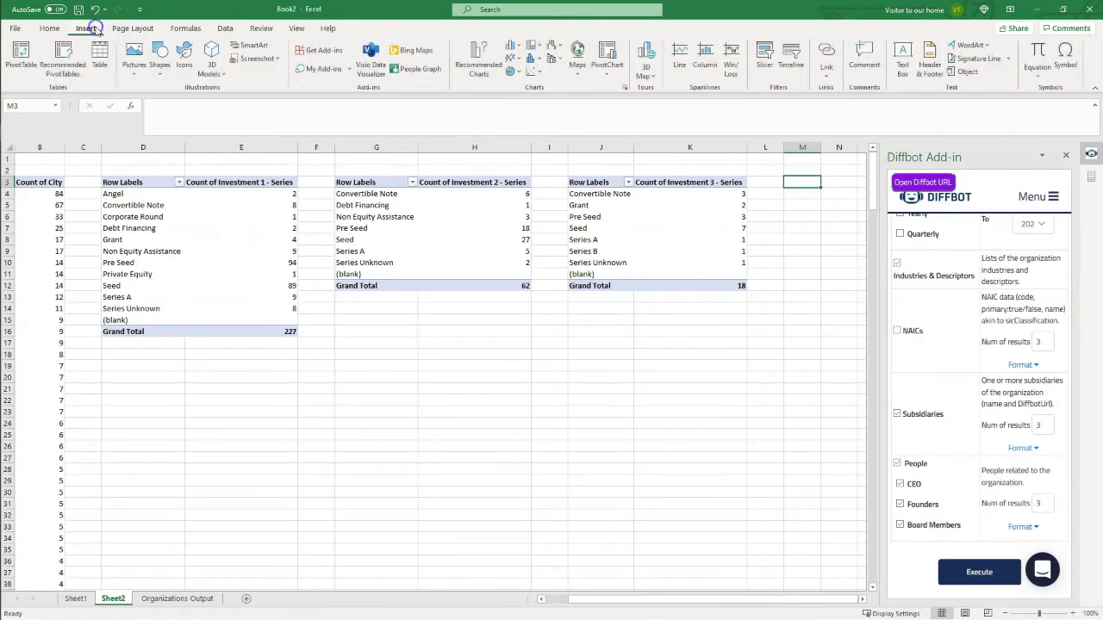
left_click(23, 52)
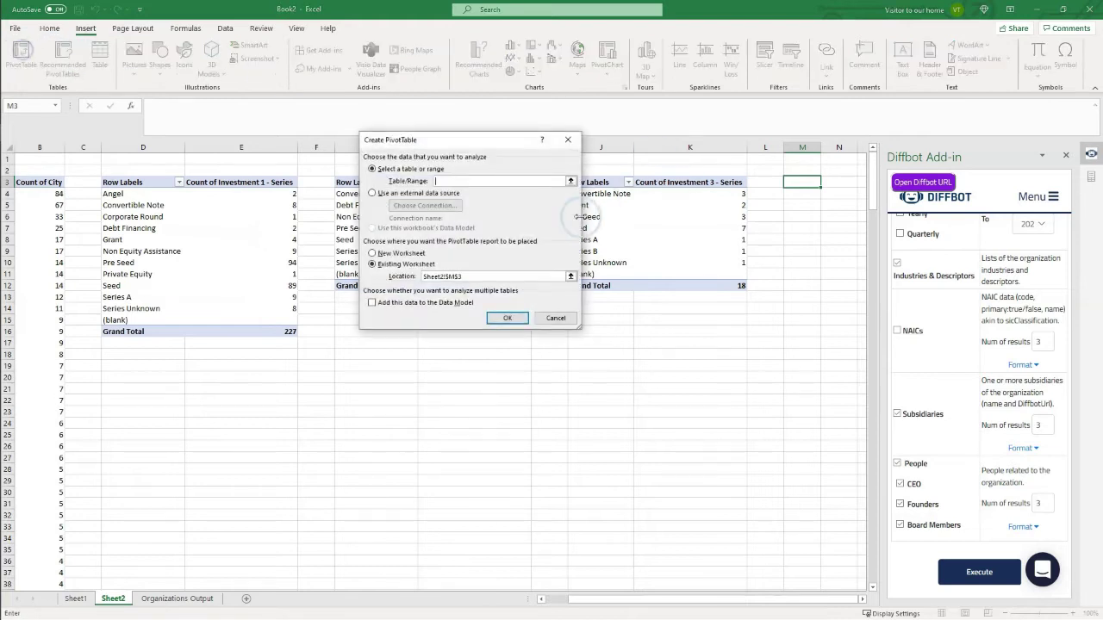
key("Return")
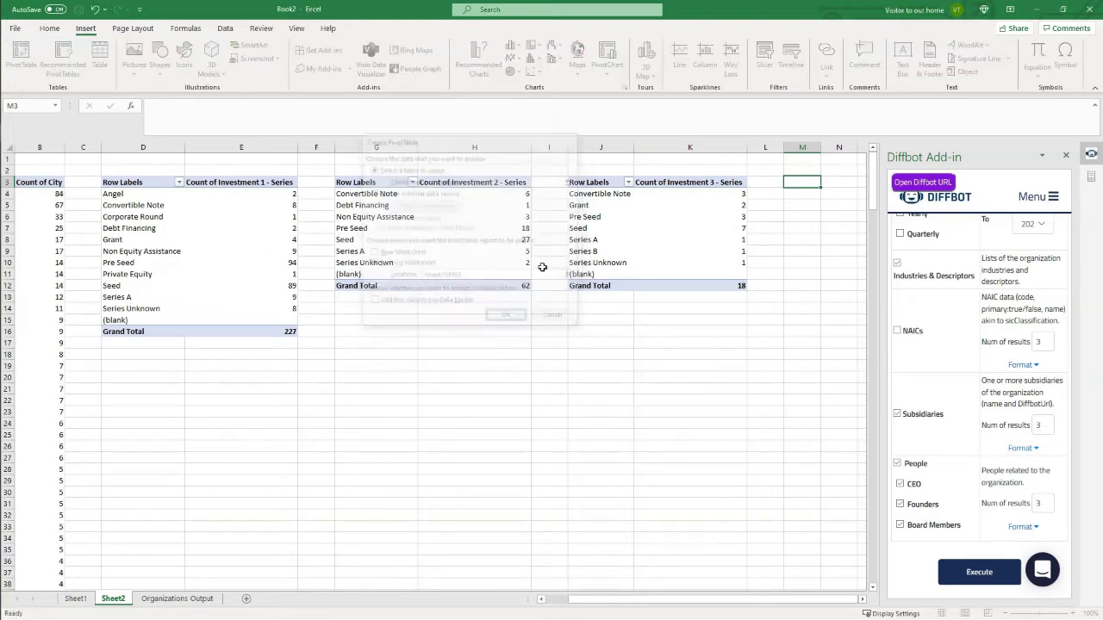
Sum Estimated Annual Revenue - Amount as the M3 PivotTable's value and list it by organization Name in rows.
scroll(986, 330, "down", 4)
scroll(987, 330, "down", 6)
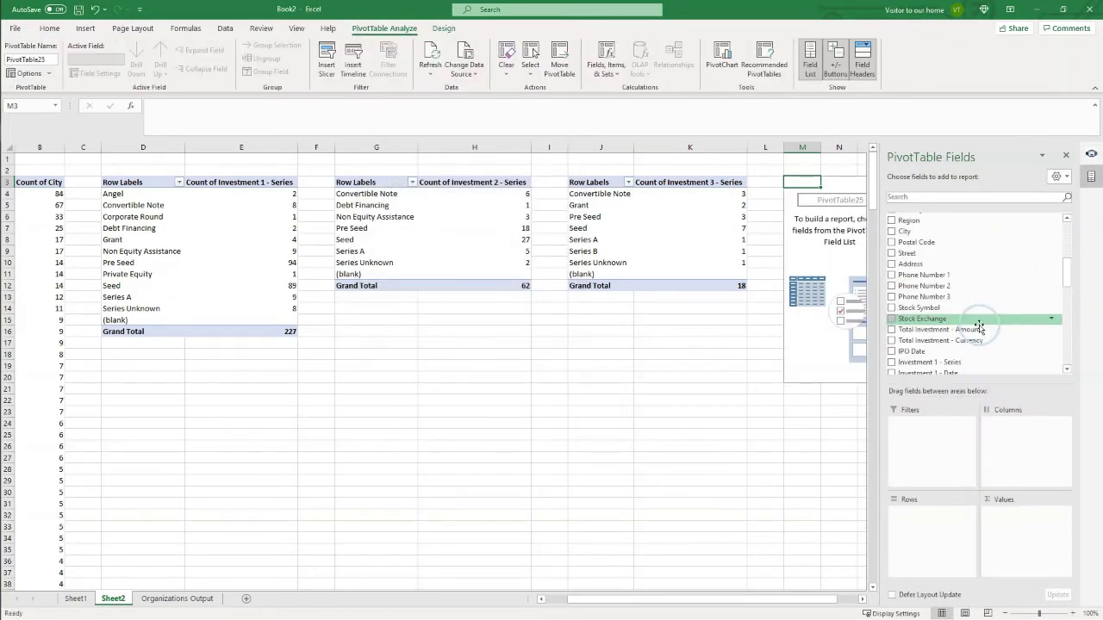
left_click(941, 198)
type("reve")
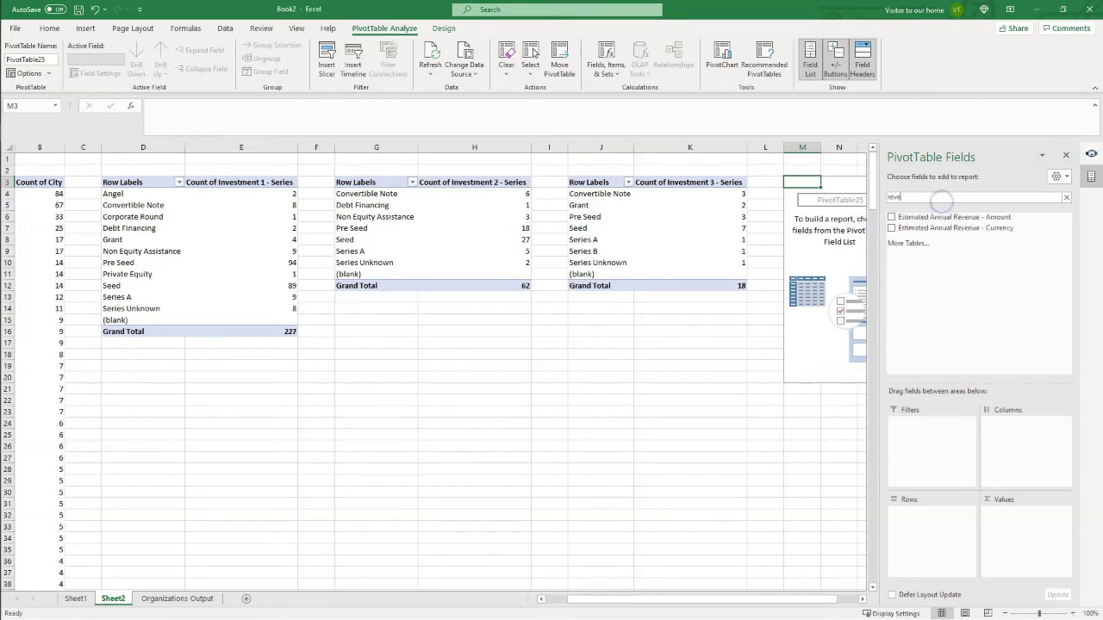
left_click_drag(964, 220, 1000, 524)
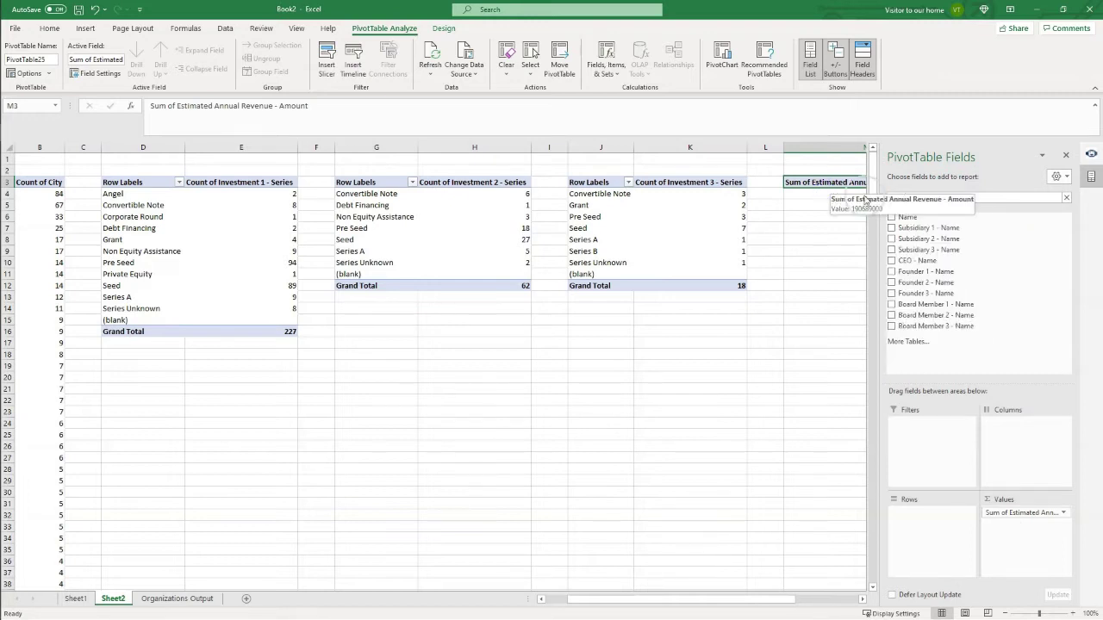
left_click_drag(908, 216, 924, 528)
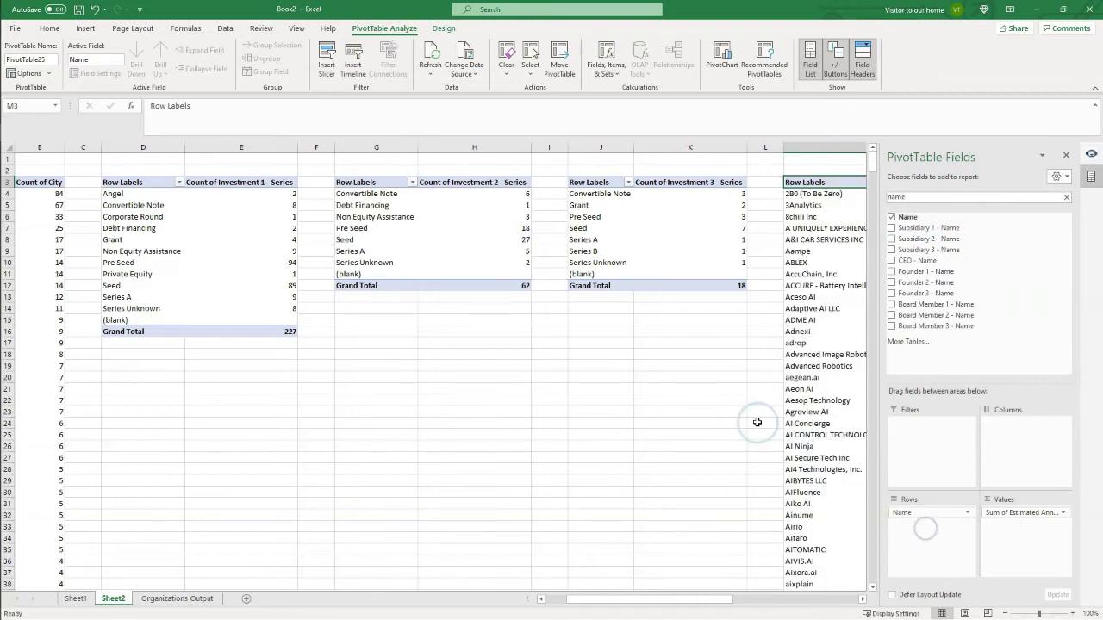
Sort the M3 PivotTable's organization names in Z to A order.
left_click_drag(607, 601, 725, 601)
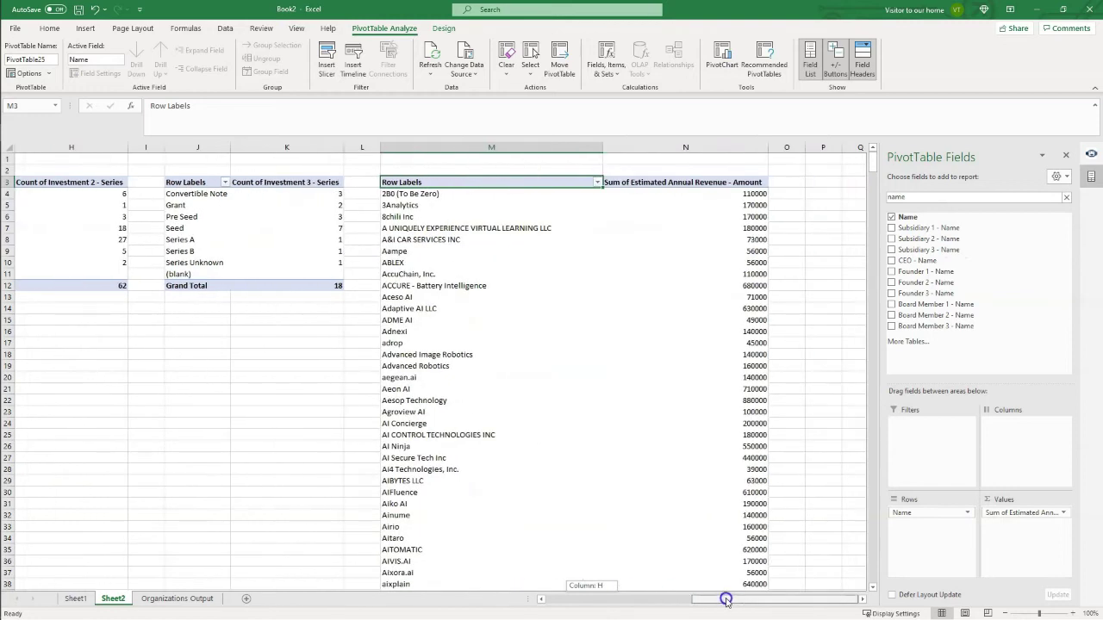
left_click(597, 182)
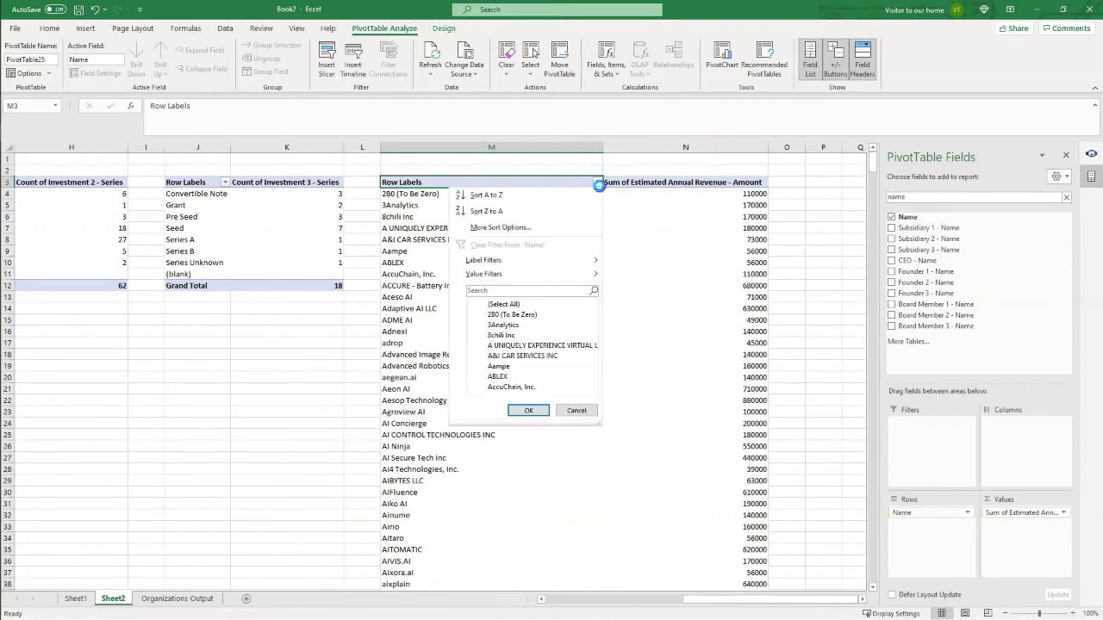
left_click(505, 213)
left_click(507, 217)
Sort the M3 PivotTable in descending order by Sum of Estimated Annual Revenue - Amount.
left_click(597, 181)
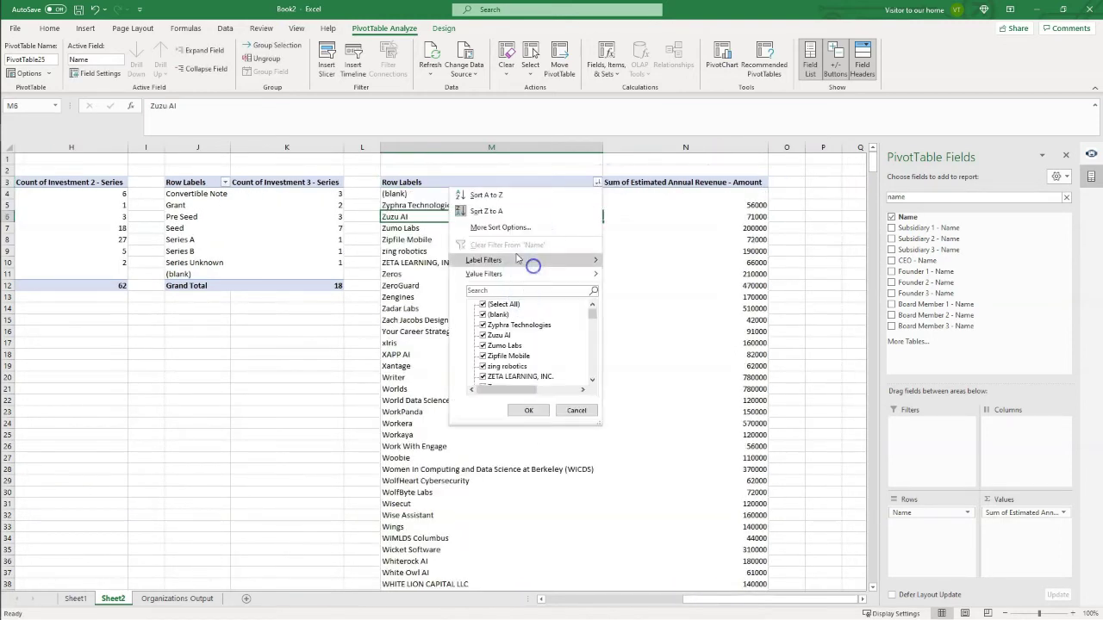
left_click(508, 227)
left_click(541, 228)
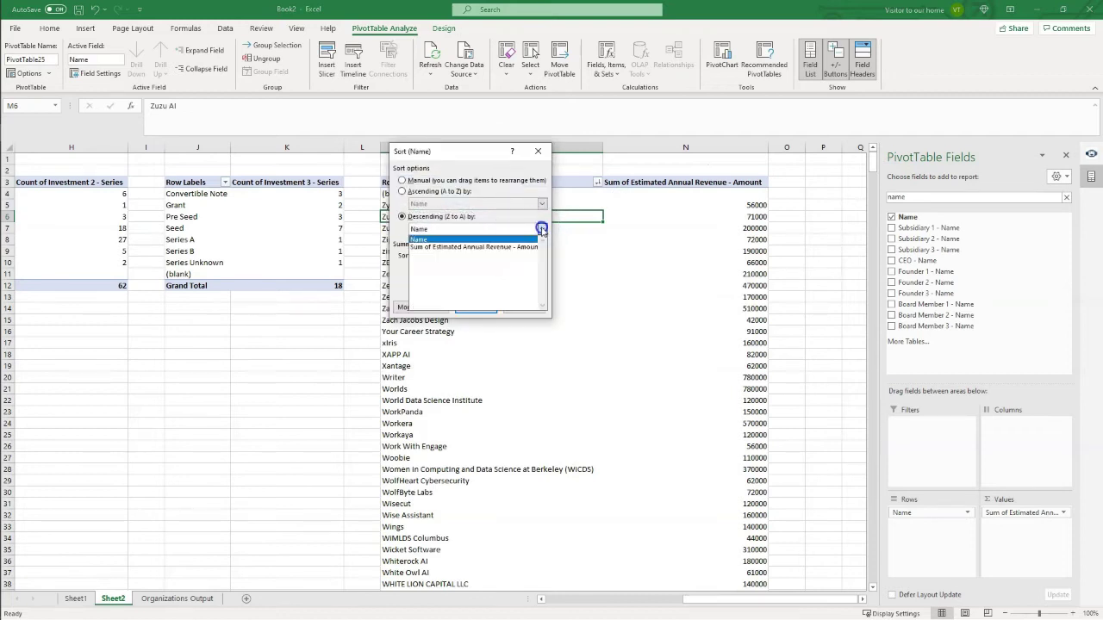
left_click(474, 246)
left_click(476, 308)
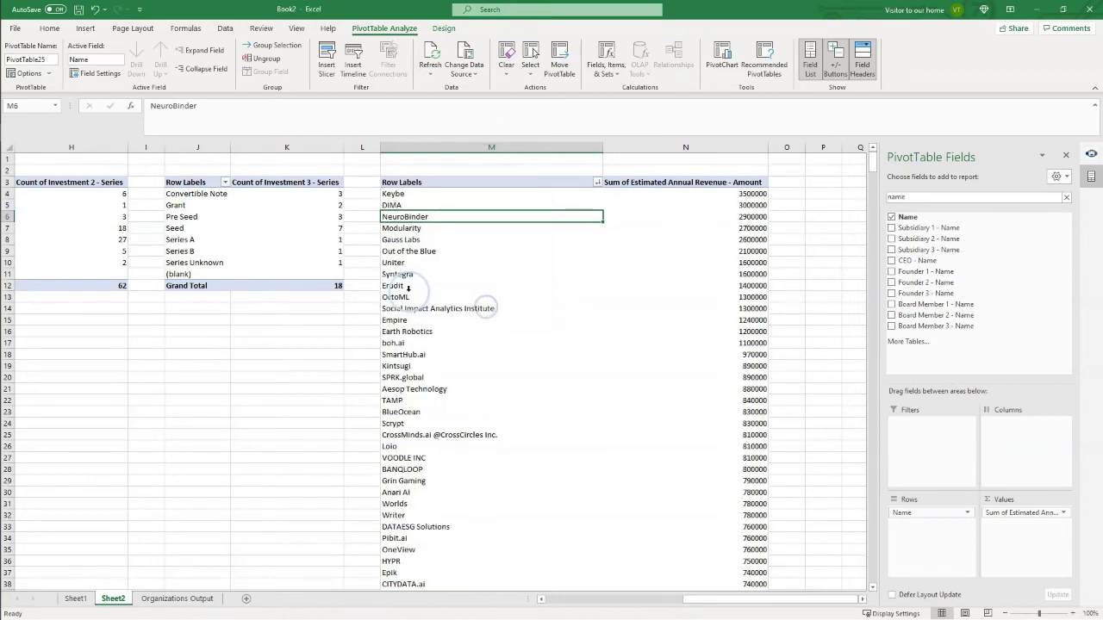
Sort the J3 PivotTable in descending order by Count of Investment 3 - Series.
left_click(224, 182)
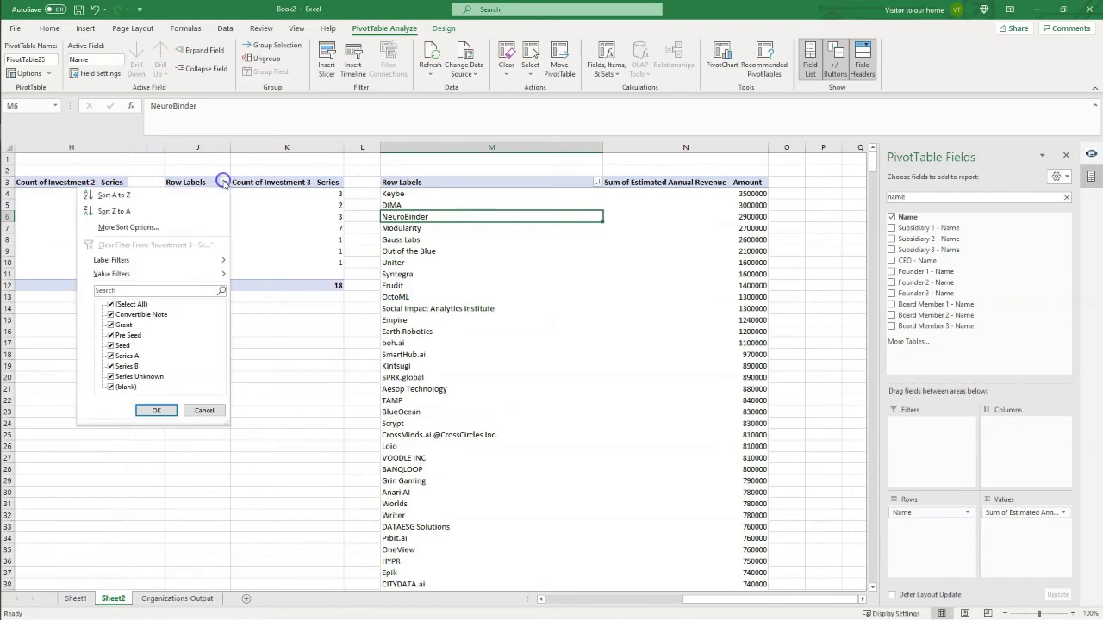
left_click(151, 226)
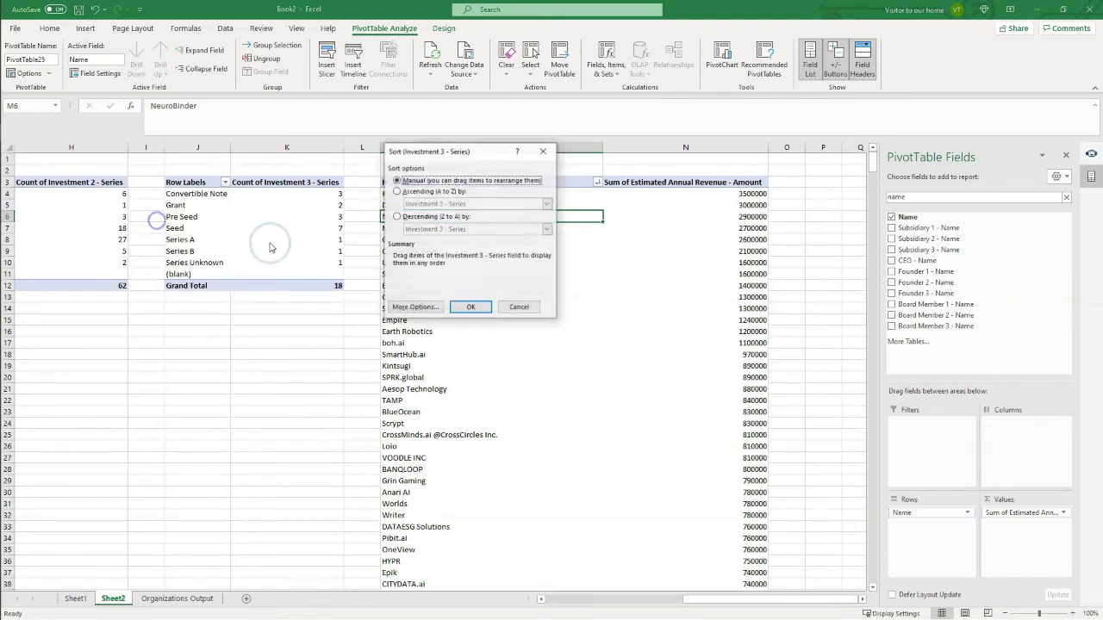
left_click(434, 216)
left_click(547, 229)
left_click(521, 249)
left_click(469, 309)
Sort the G3 PivotTable in descending order by Count of Investment 2 - Series.
left_click_drag(720, 600, 611, 591)
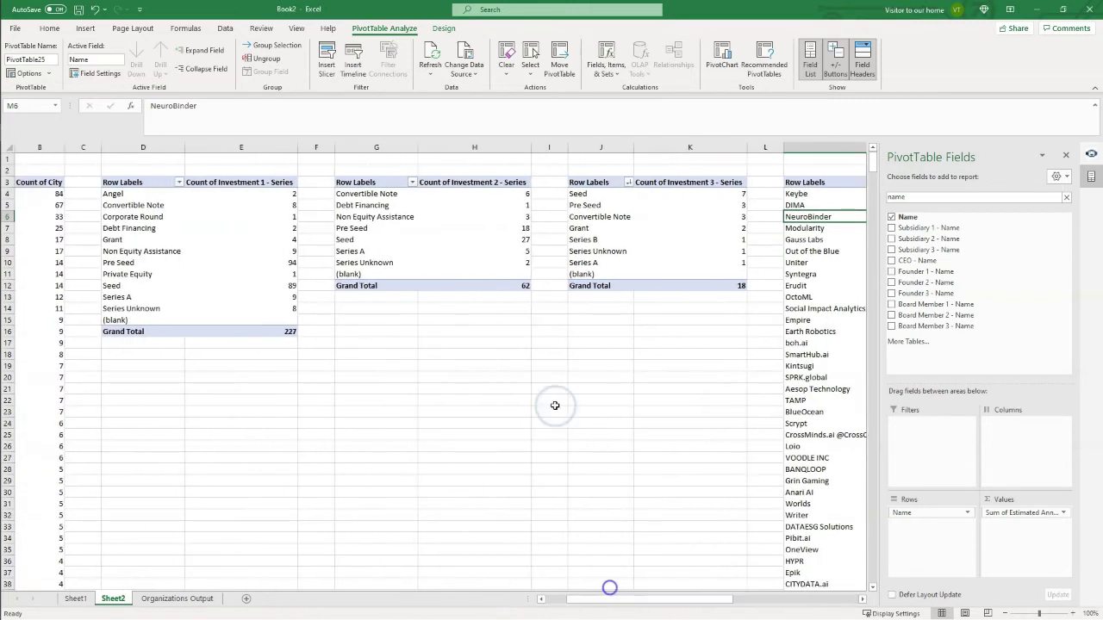
left_click(413, 184)
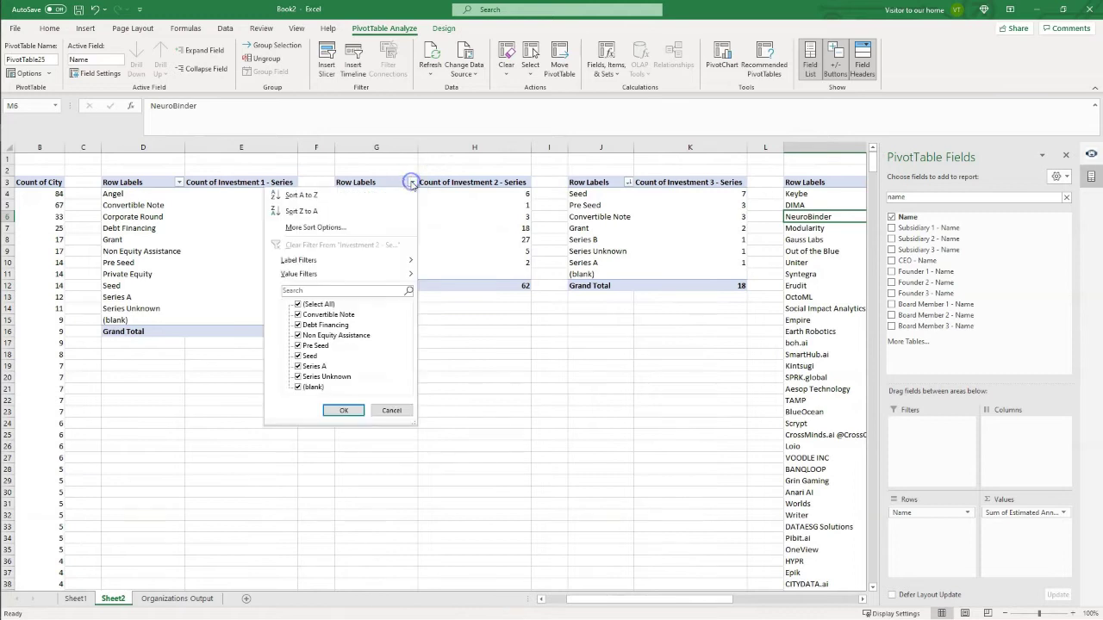
left_click(332, 226)
left_click(397, 217)
left_click(547, 229)
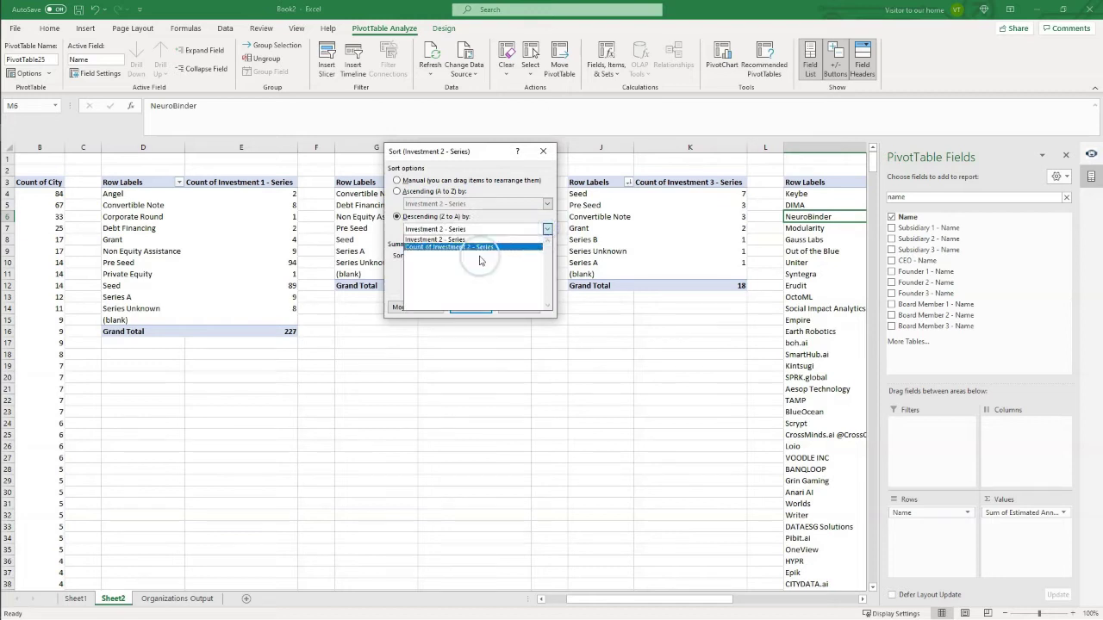
left_click(459, 247)
left_click(470, 308)
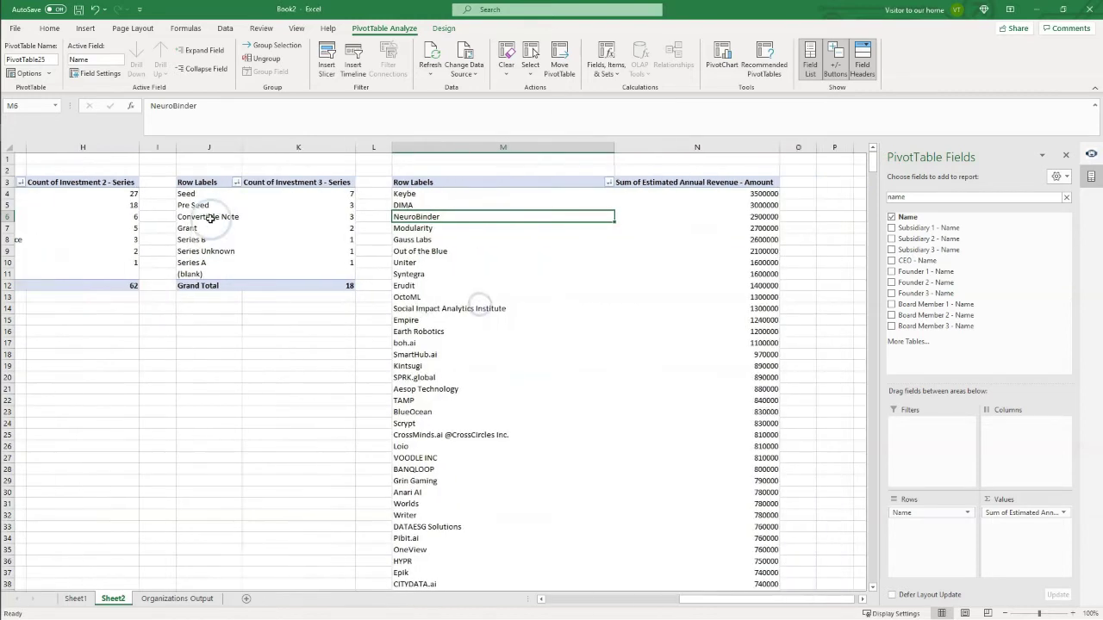
Sort the D3 PivotTable in descending order by Count of Investment 1 - Series.
left_click_drag(696, 600, 587, 594)
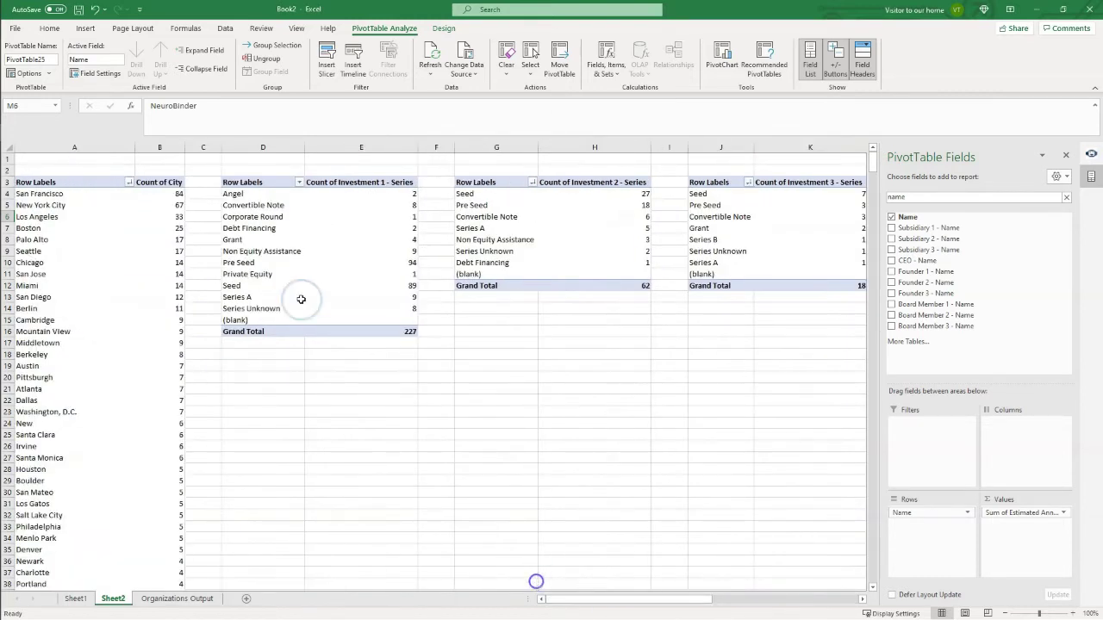
left_click(299, 182)
left_click(250, 227)
left_click(397, 217)
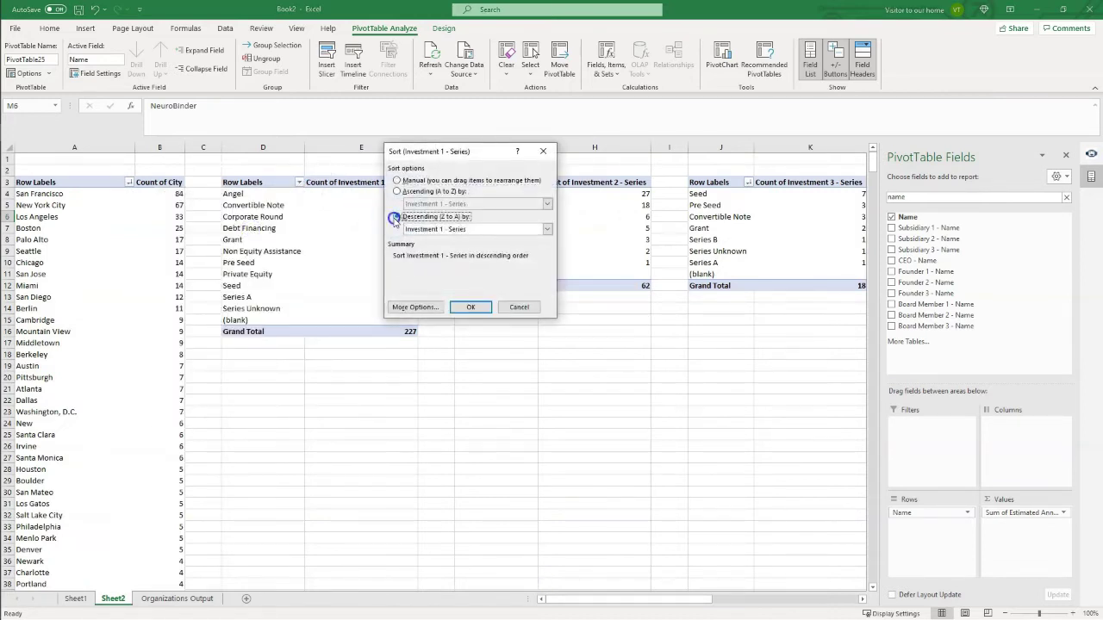
left_click(547, 230)
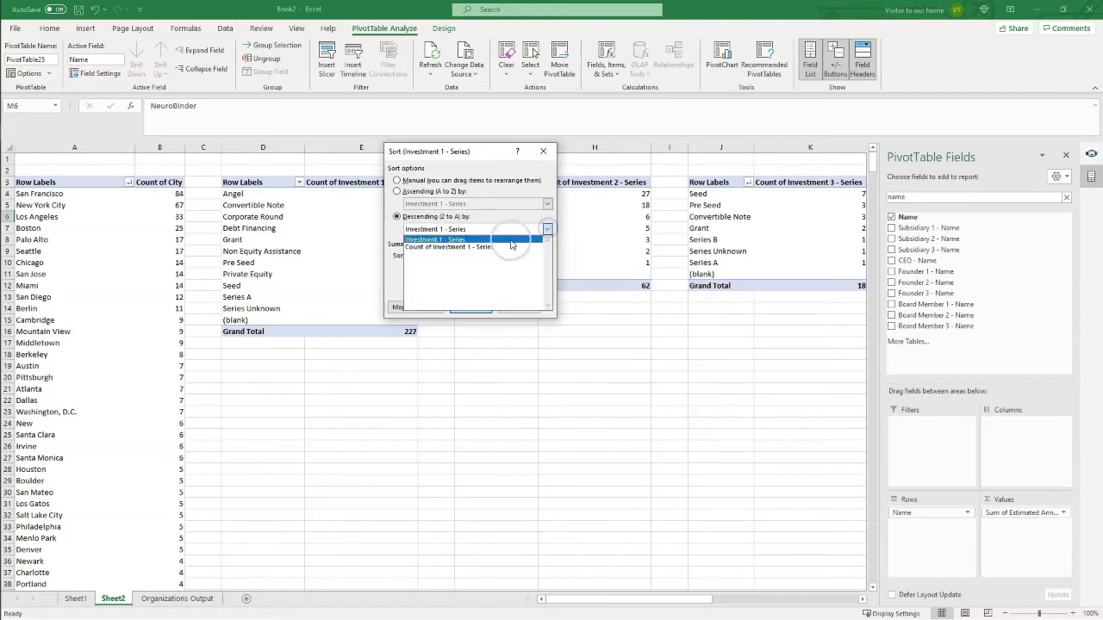
left_click(487, 238)
left_click(471, 306)
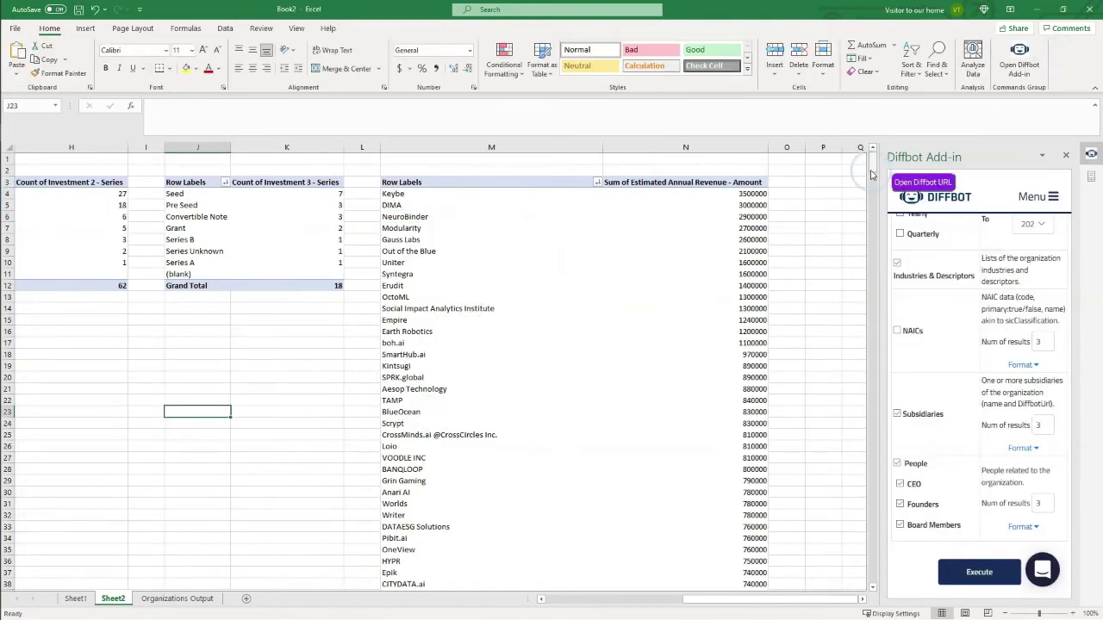
Create a sixth PivotTable from the aiorgs table at cell P3 of Sheet2.
left_click(818, 183)
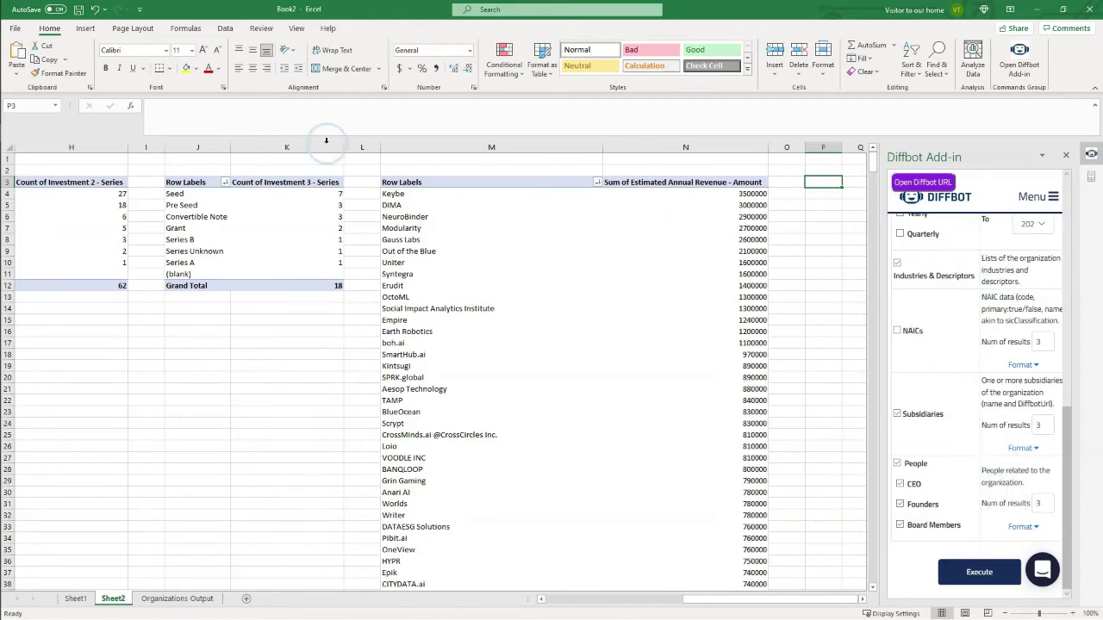
left_click(85, 29)
left_click(23, 56)
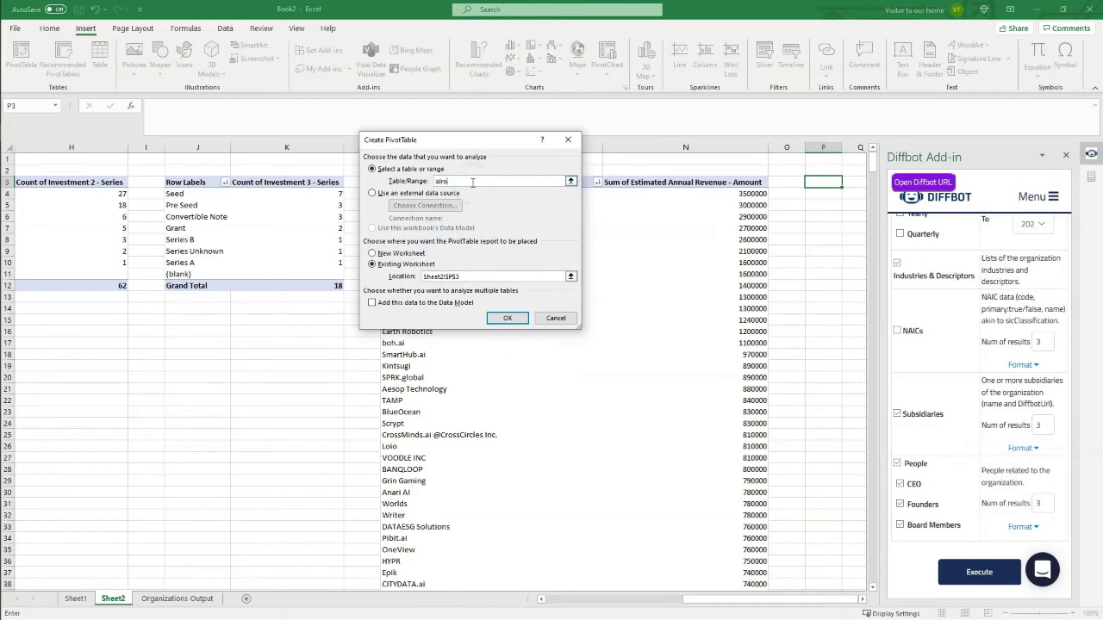
key("Return")
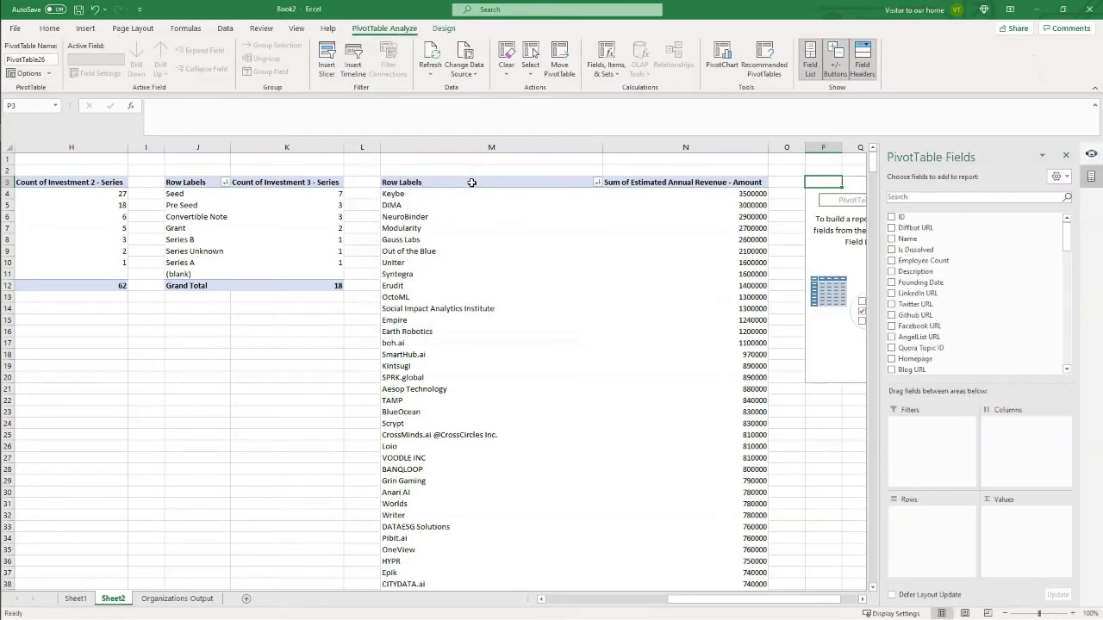
Add Employee Count to the P3 PivotTable as both rows and values.
left_click_drag(710, 601, 819, 588)
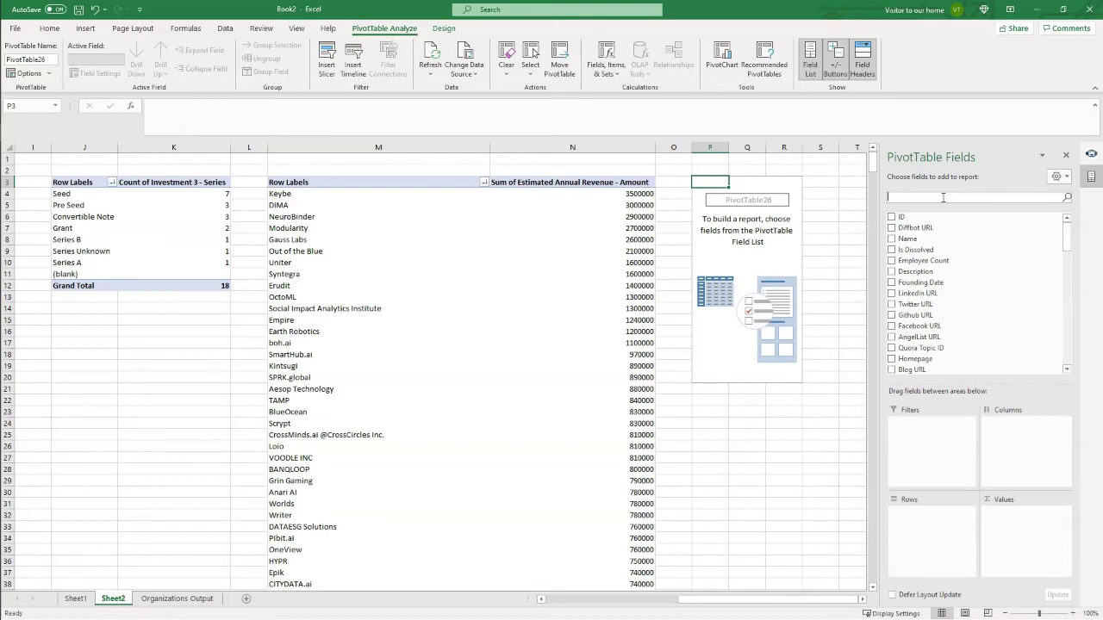
left_click(921, 391)
left_click_drag(940, 520, 940, 519)
left_click_drag(924, 260, 1046, 528)
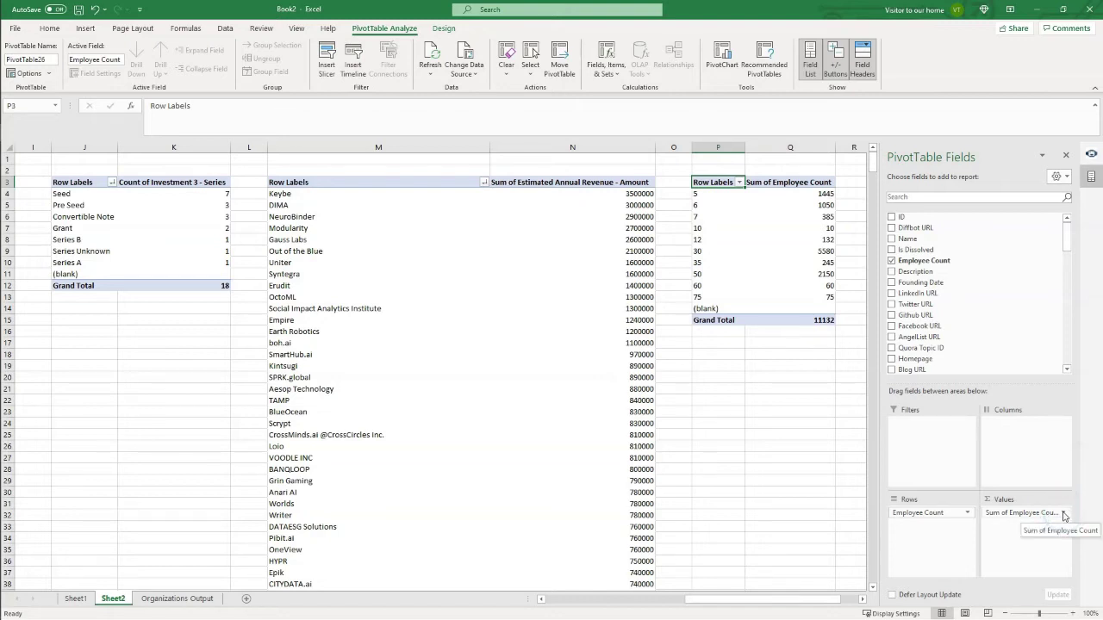
Summarize the Employee Count value in the P3 PivotTable by Count.
left_click(1064, 514)
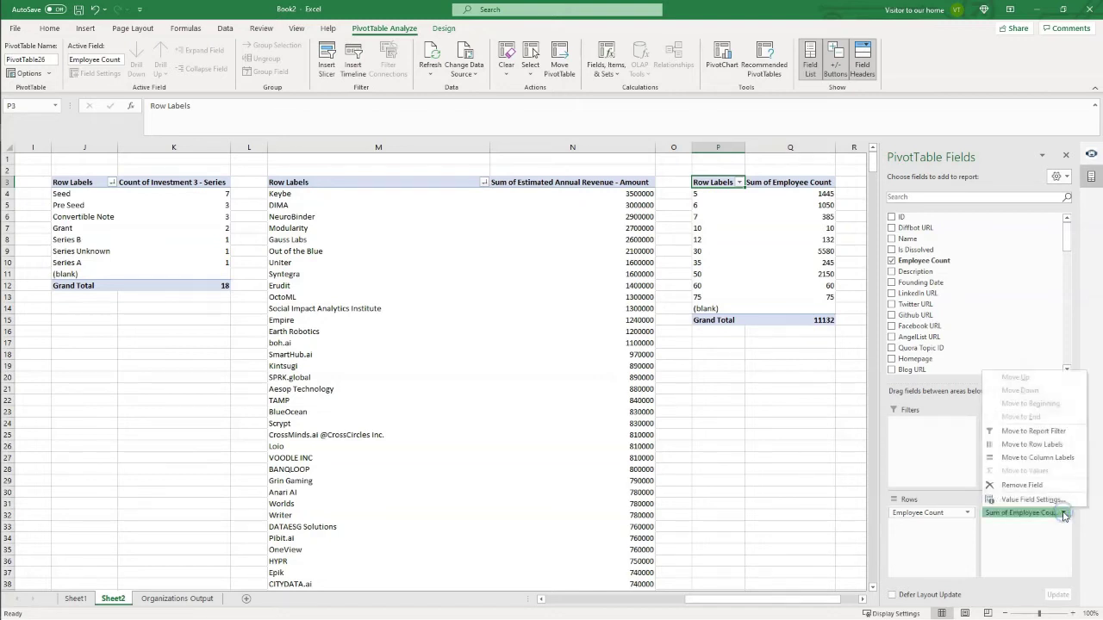
left_click(1063, 515)
left_click(1010, 514)
left_click(1009, 514)
left_click(1008, 513)
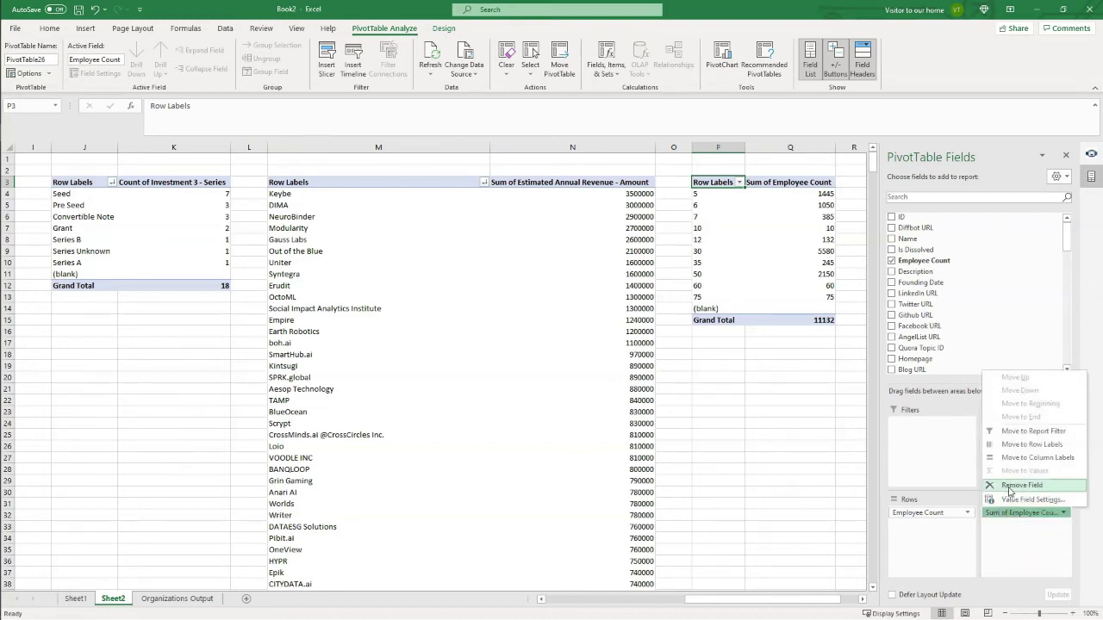
left_click(1001, 493)
left_click(375, 250)
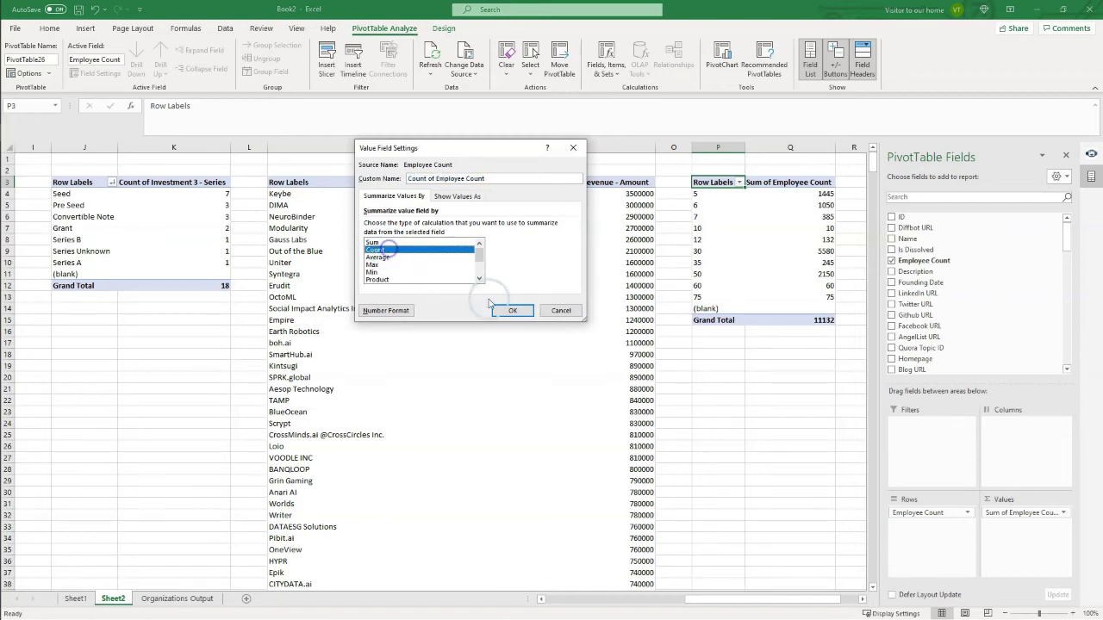
left_click(511, 311)
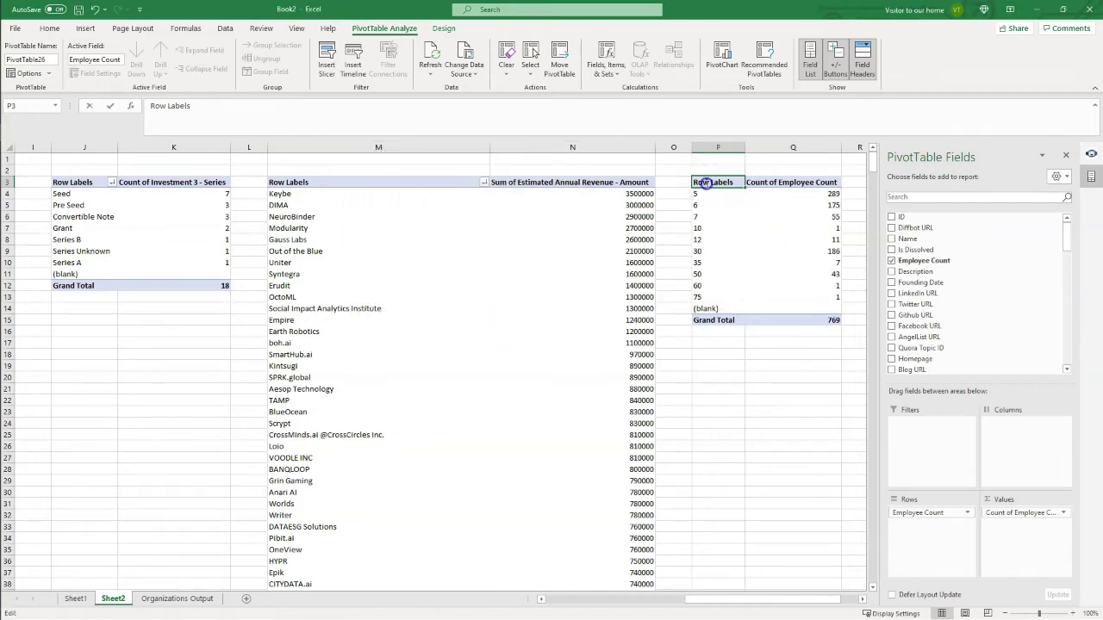
Rename the P3 PivotTable's row heading to Employees and its value field to Number of Orgs.
double_click(706, 184)
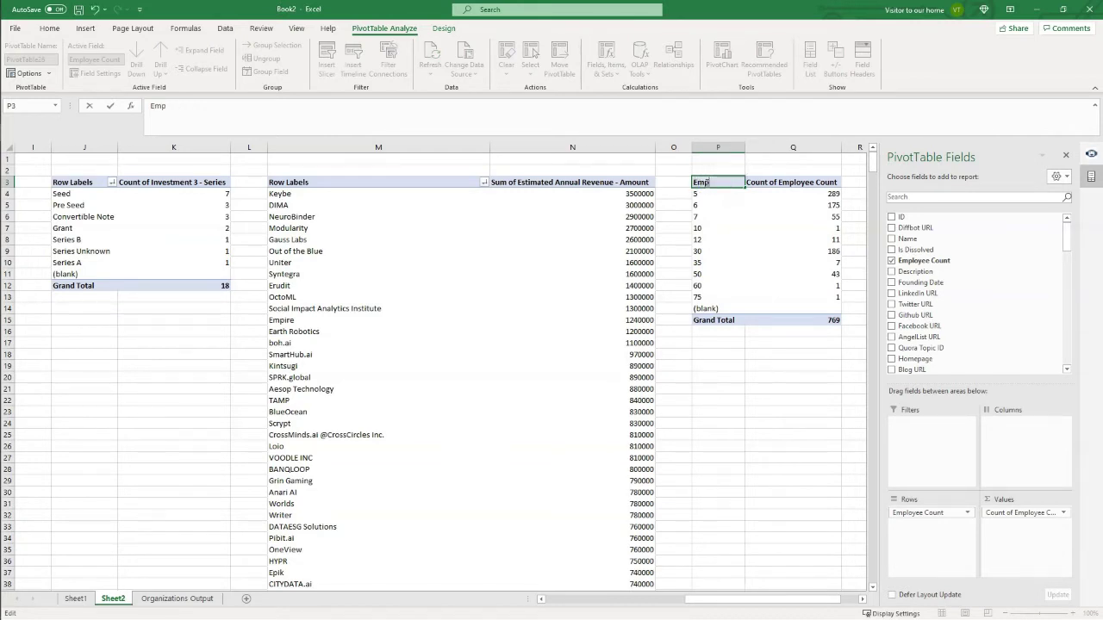
double_click(804, 184)
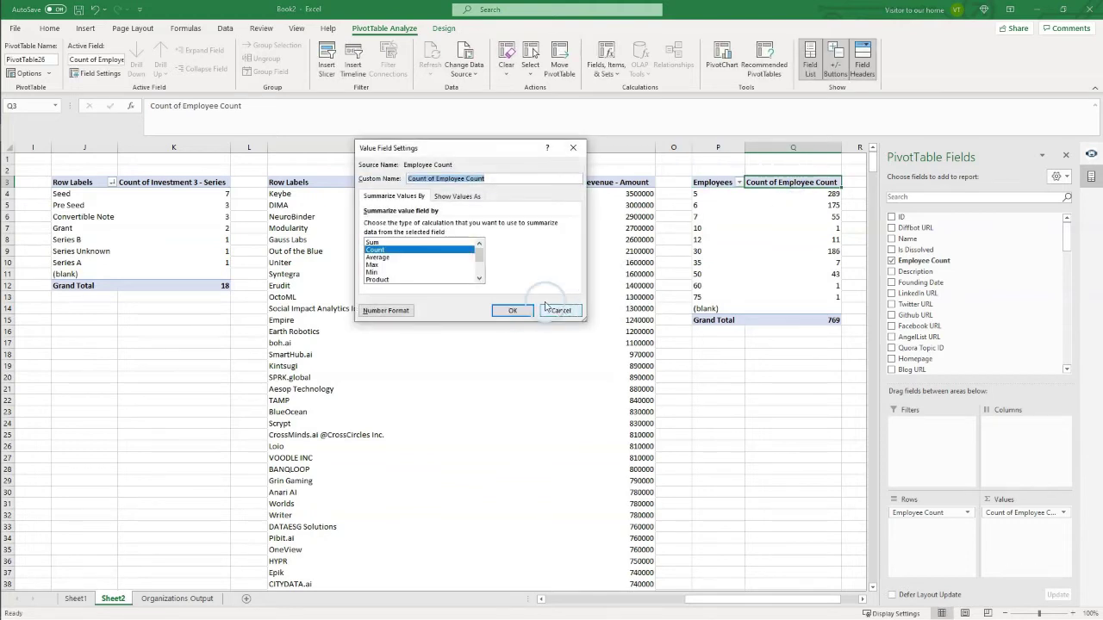
left_click(434, 178)
type("Number of Orgs")
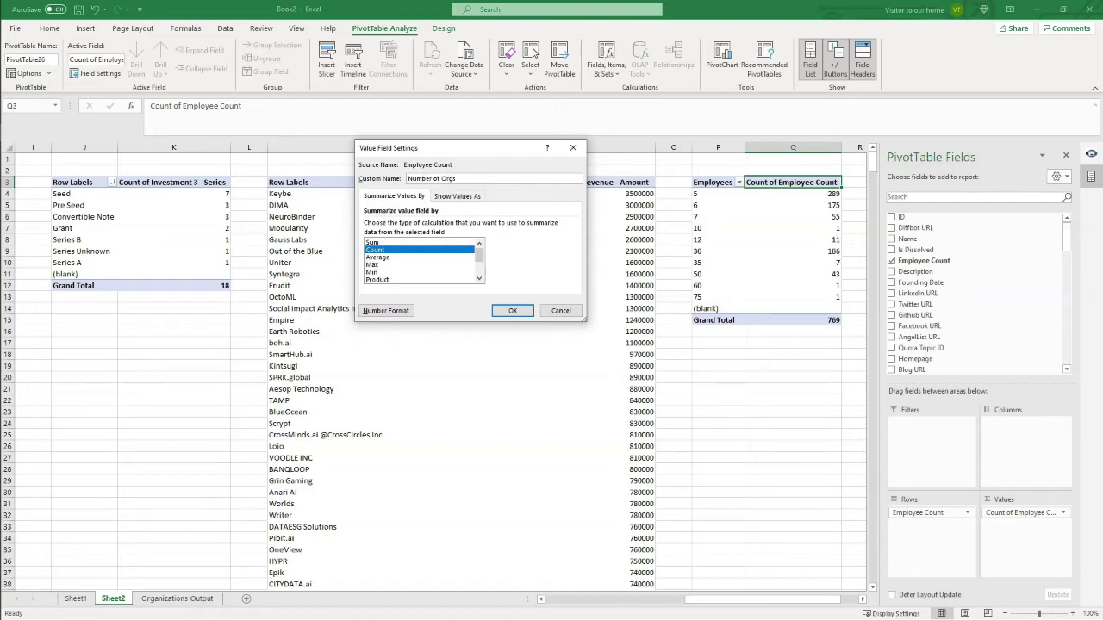
key("Return")
left_click(748, 386)
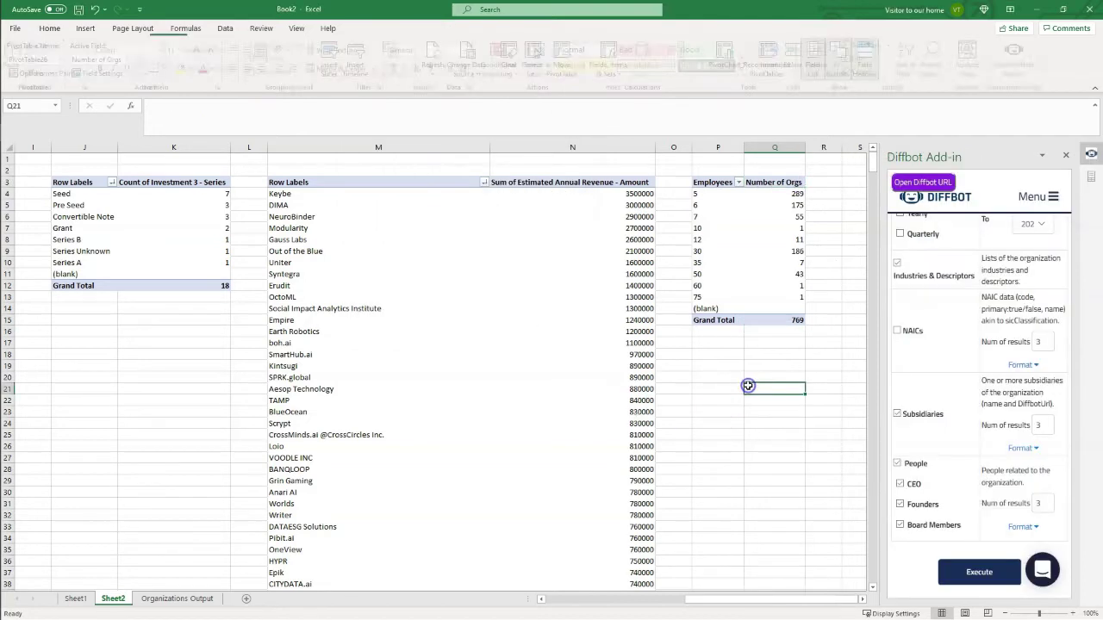
Sort the P3 PivotTable in descending order by Employee Count.
left_click(739, 184)
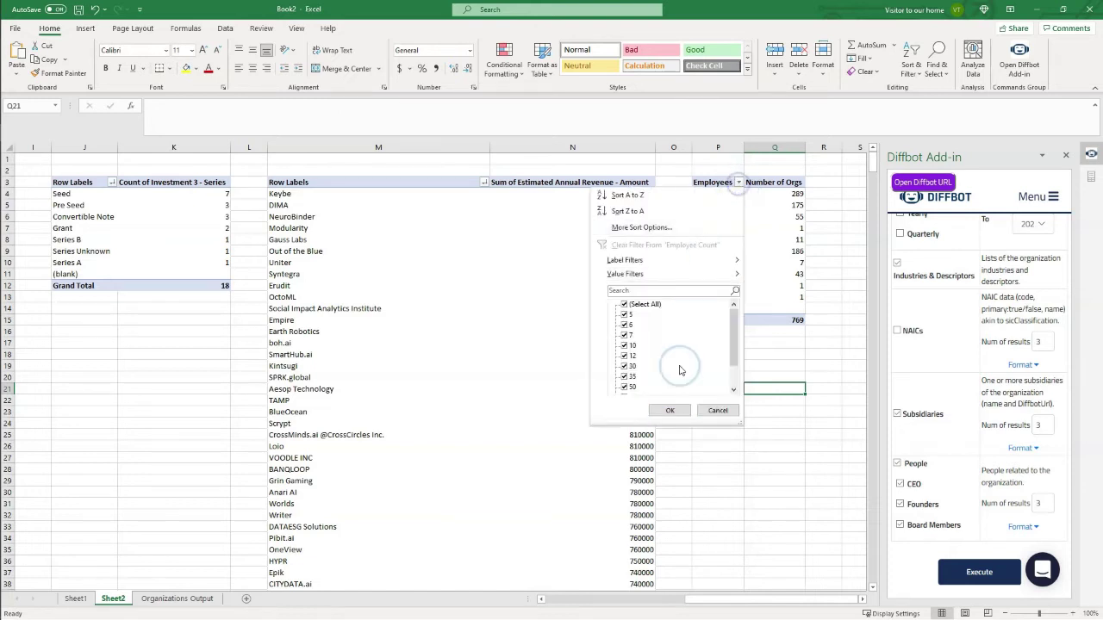
left_click(637, 227)
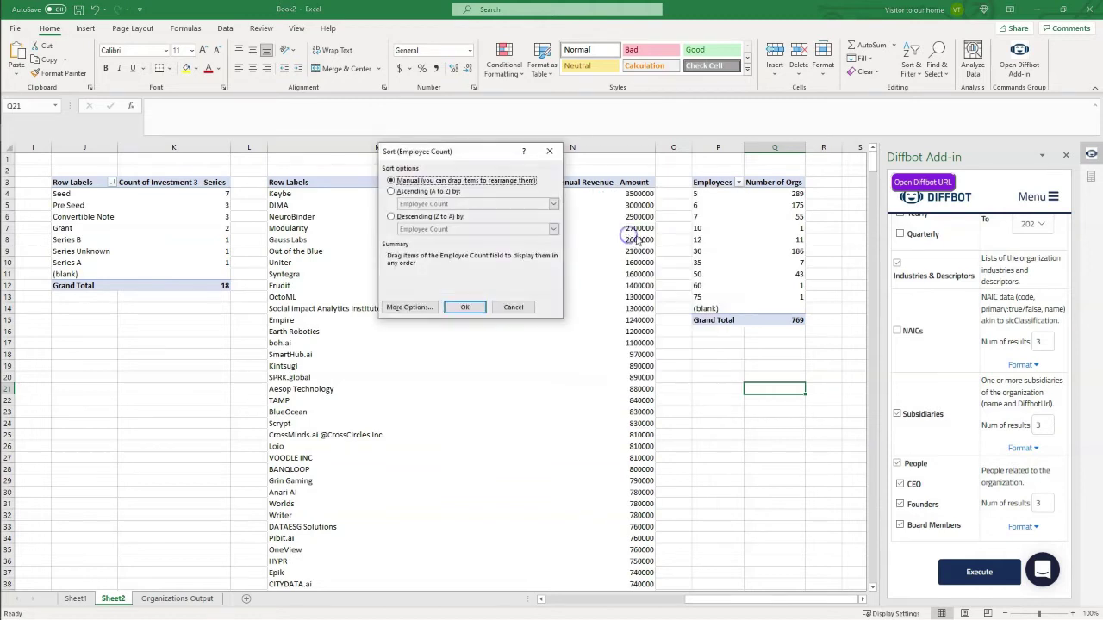
left_click(392, 218)
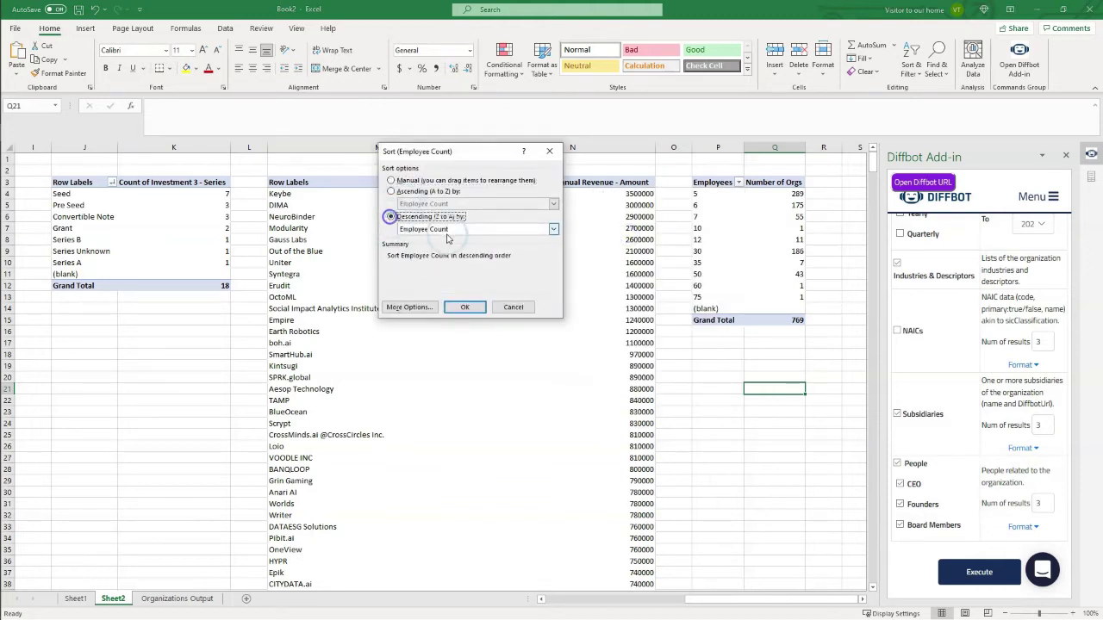
left_click(529, 231)
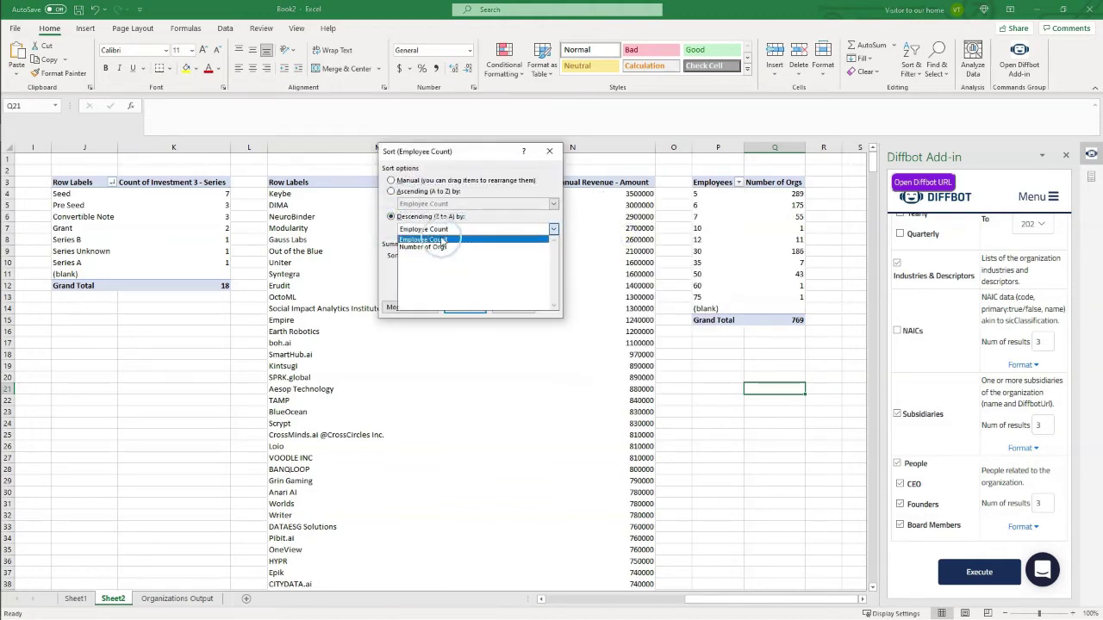
left_click(435, 239)
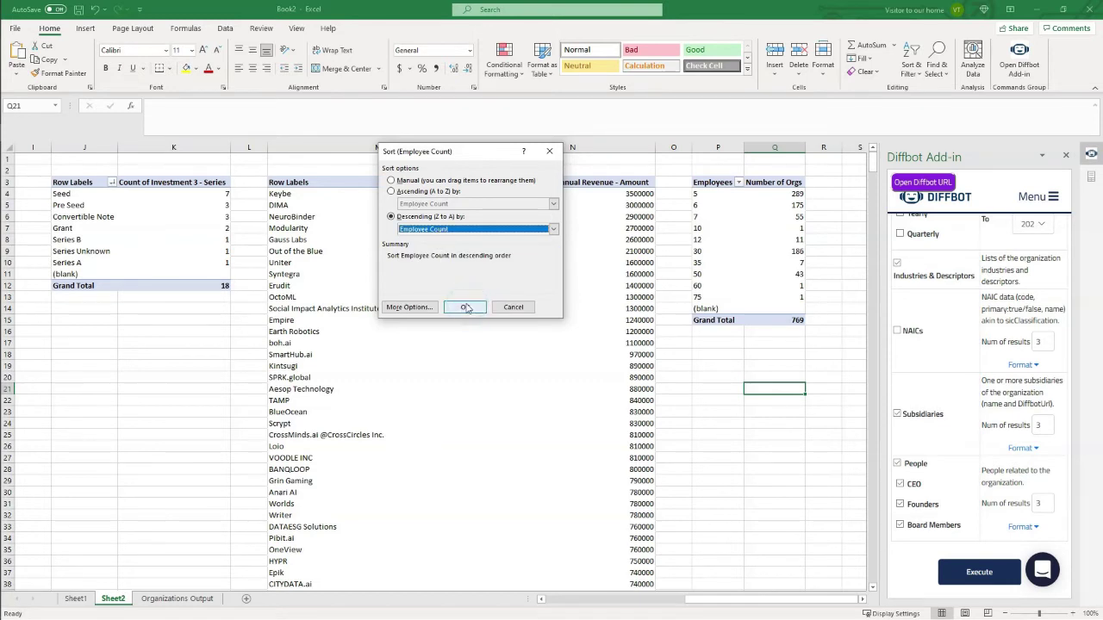
left_click(465, 308)
left_click(724, 349)
Insert a pie PivotChart from the City PivotTable, enlarge it and place it below the Investment 1 - Series PivotTable.
scroll(35, 356, "left", 5)
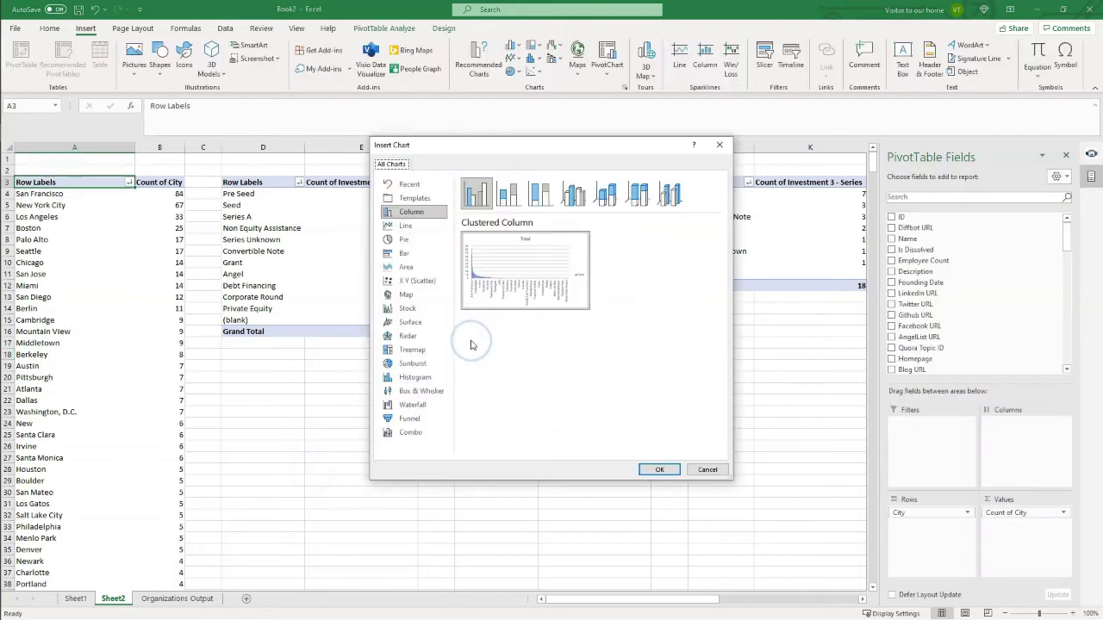
left_click(406, 241)
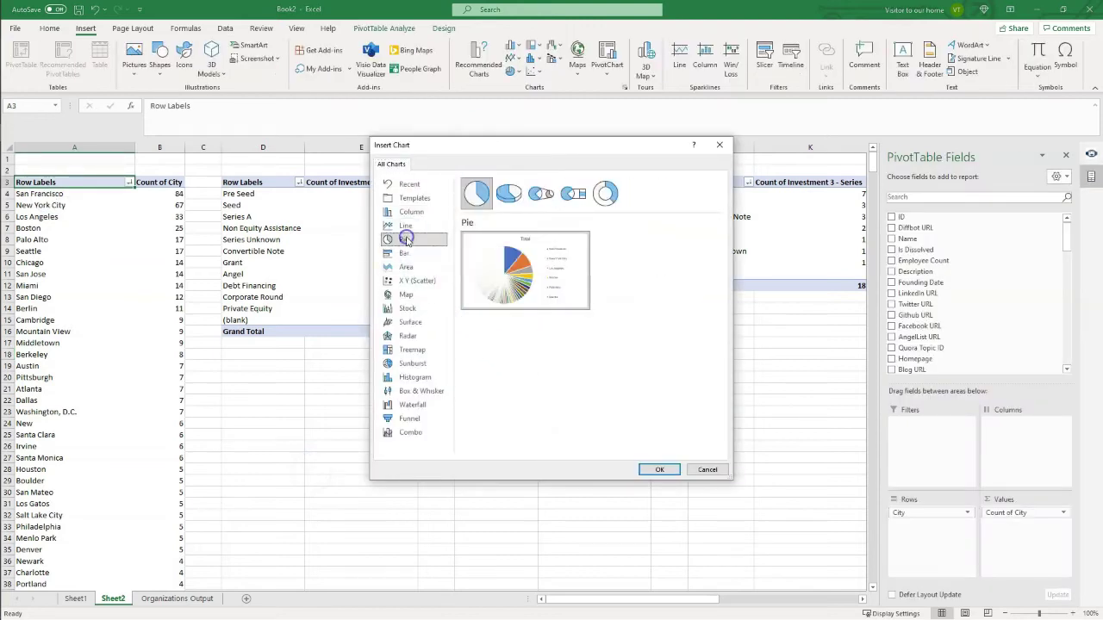
left_click(660, 470)
left_click_drag(303, 454, 251, 507)
left_click_drag(463, 351, 414, 407)
Insert a clustered column PivotChart from the Investment 1 - Series PivotTable and place it beside the city pie chart.
left_click(258, 183)
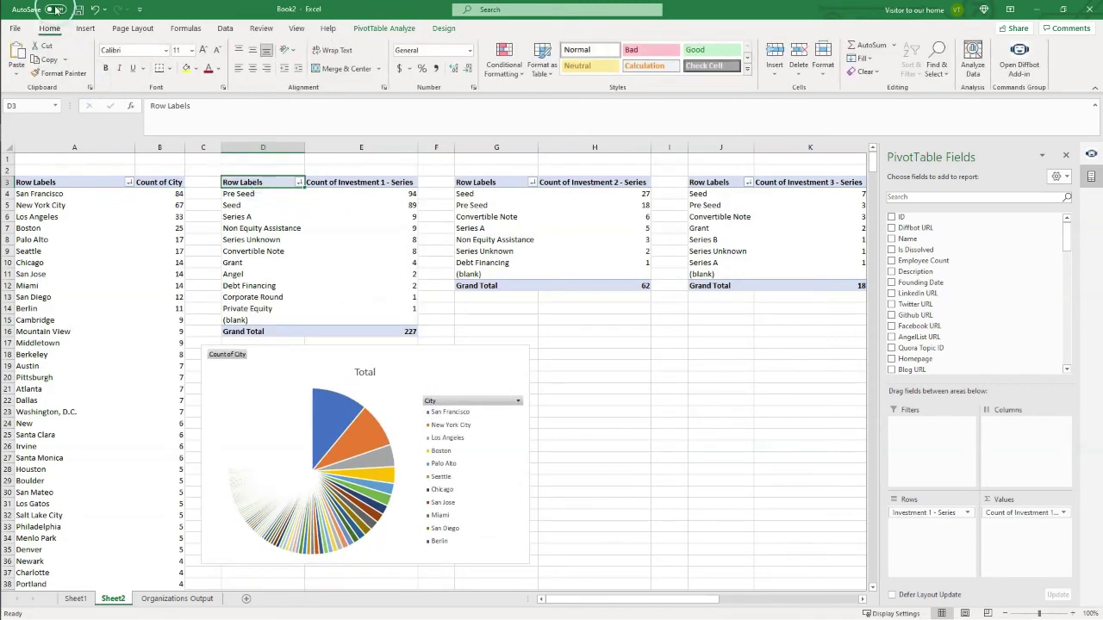
left_click(84, 28)
left_click(477, 62)
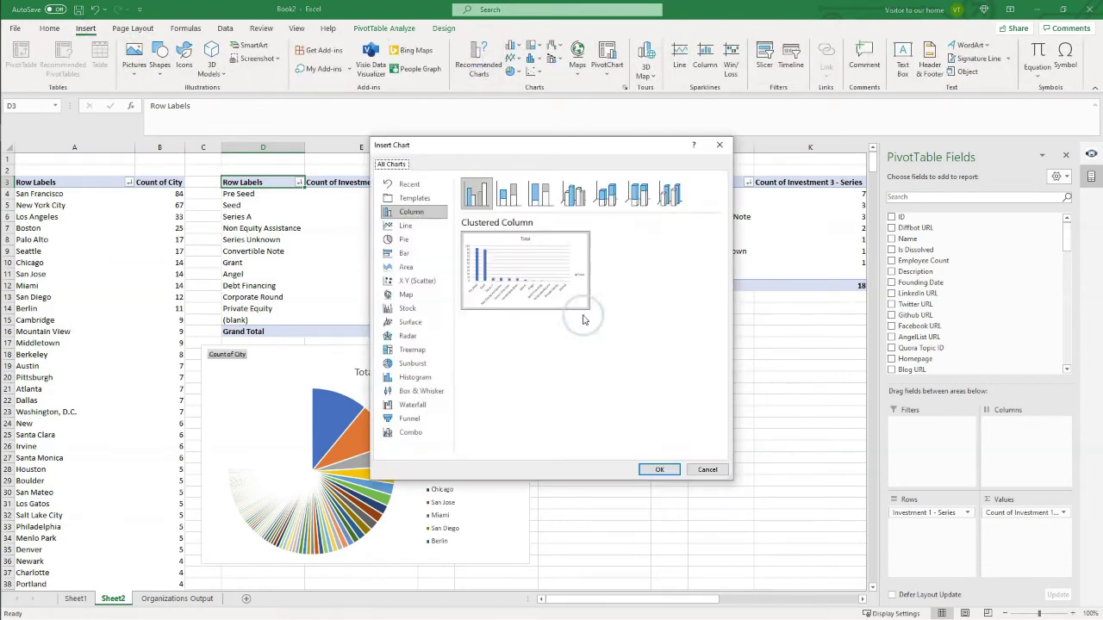
left_click(659, 469)
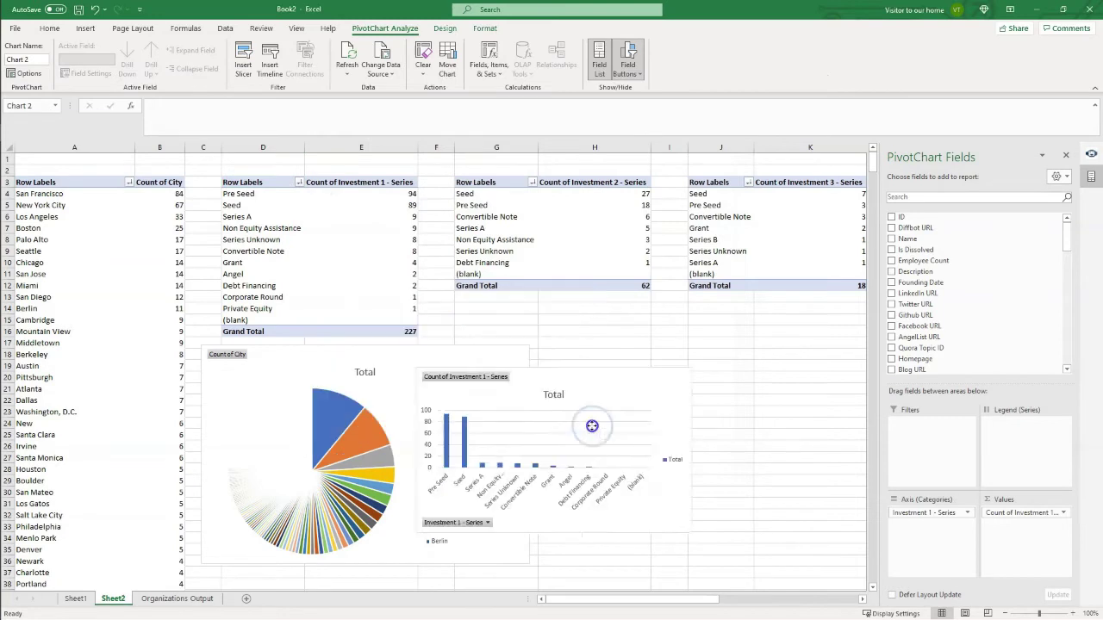
Insert a clustered column PivotChart from the Investment 2 - Series PivotTable and move it down beside the Investment 1 chart.
left_click(475, 183)
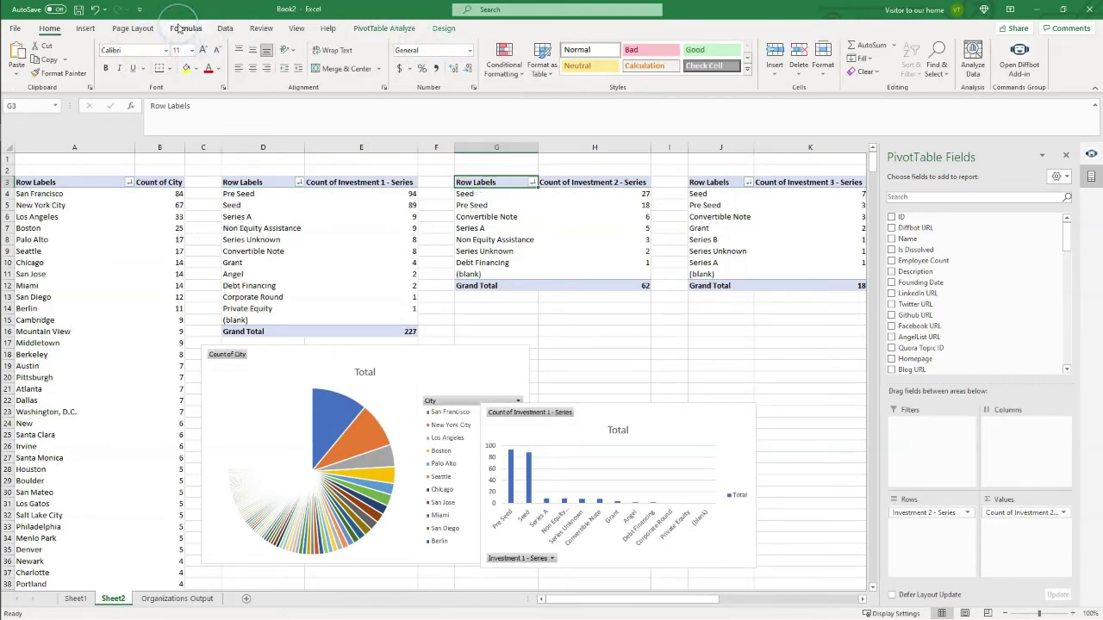
left_click(85, 29)
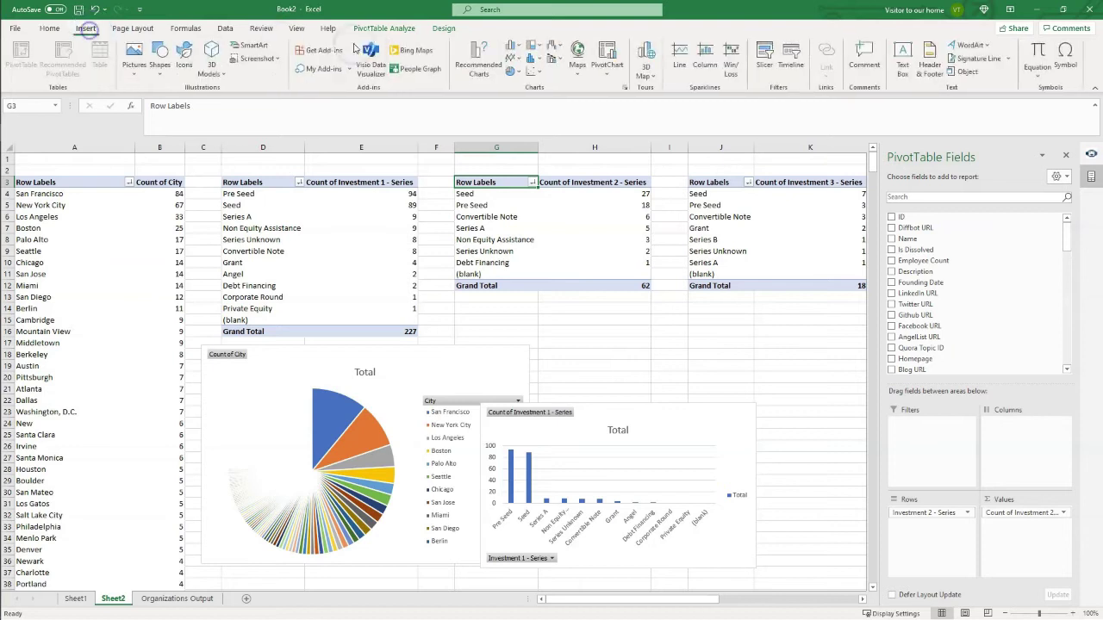
left_click(479, 67)
left_click(657, 470)
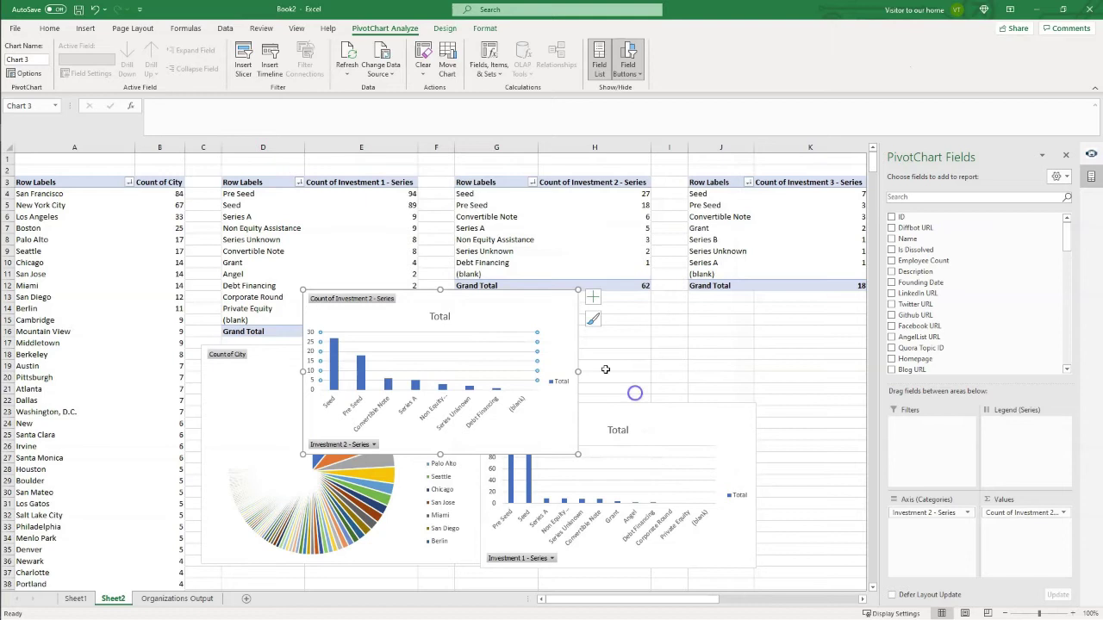
left_click_drag(574, 332, 810, 437)
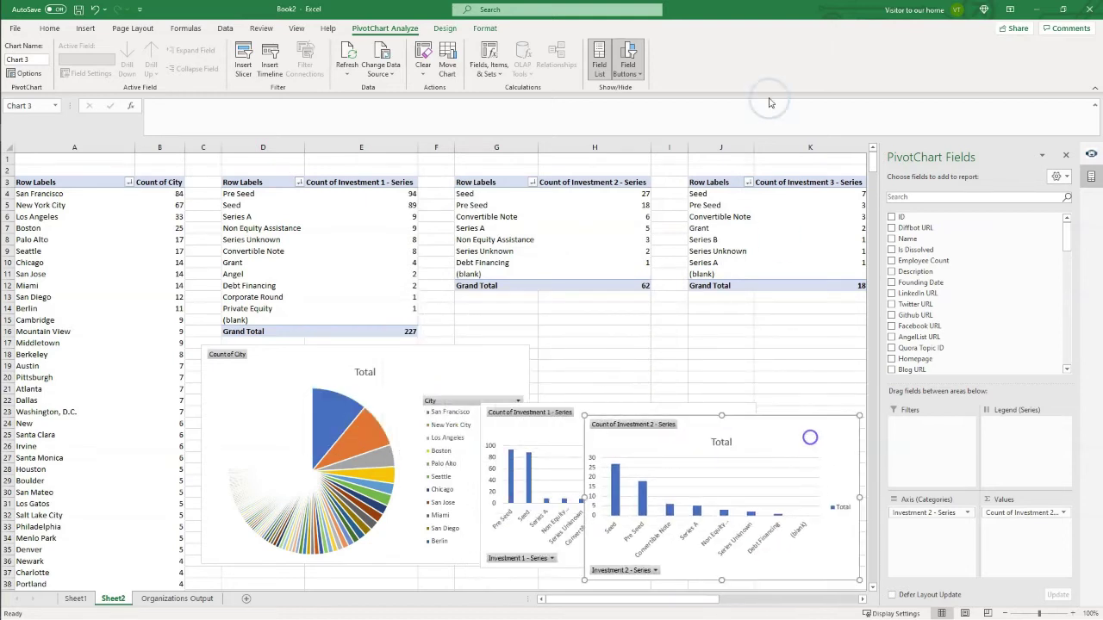
Insert a clustered column PivotChart from the Investment 3 - Series PivotTable and place it beside the Investment 2 chart.
left_click(709, 182)
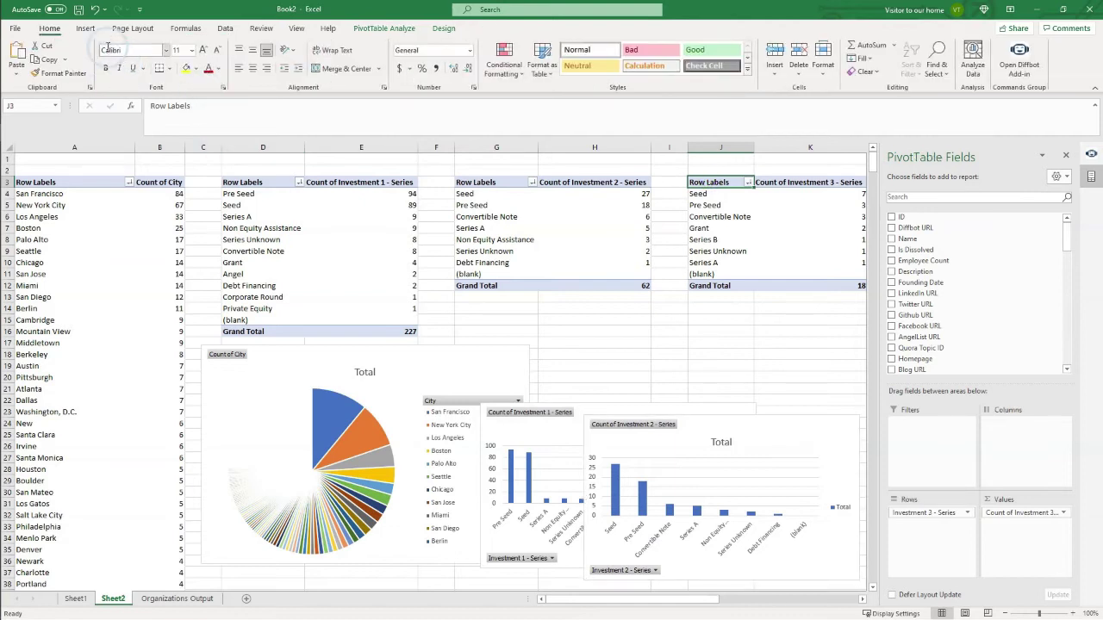
left_click(86, 27)
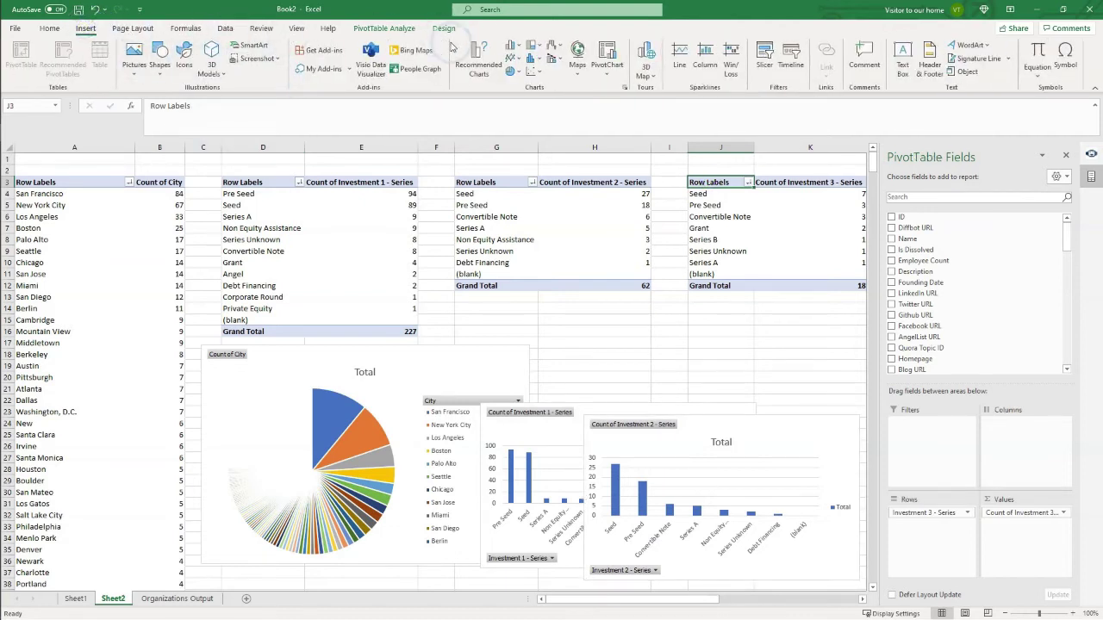
left_click(476, 52)
left_click(658, 467)
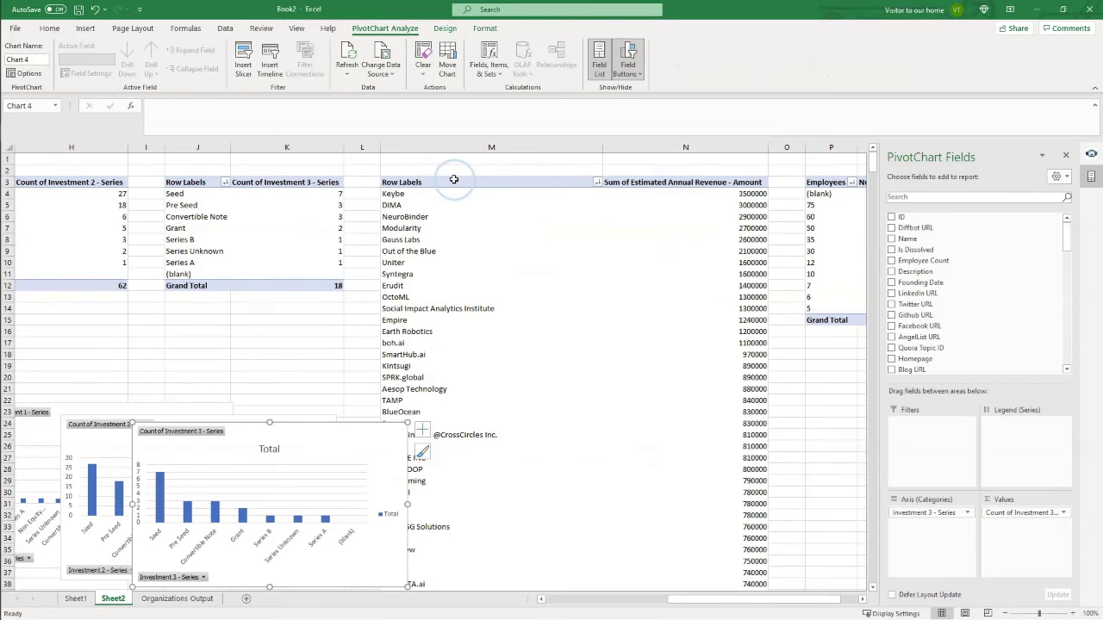
Insert a clustered column PivotChart from the Estimated Annual Revenue PivotTable.
left_click(453, 179)
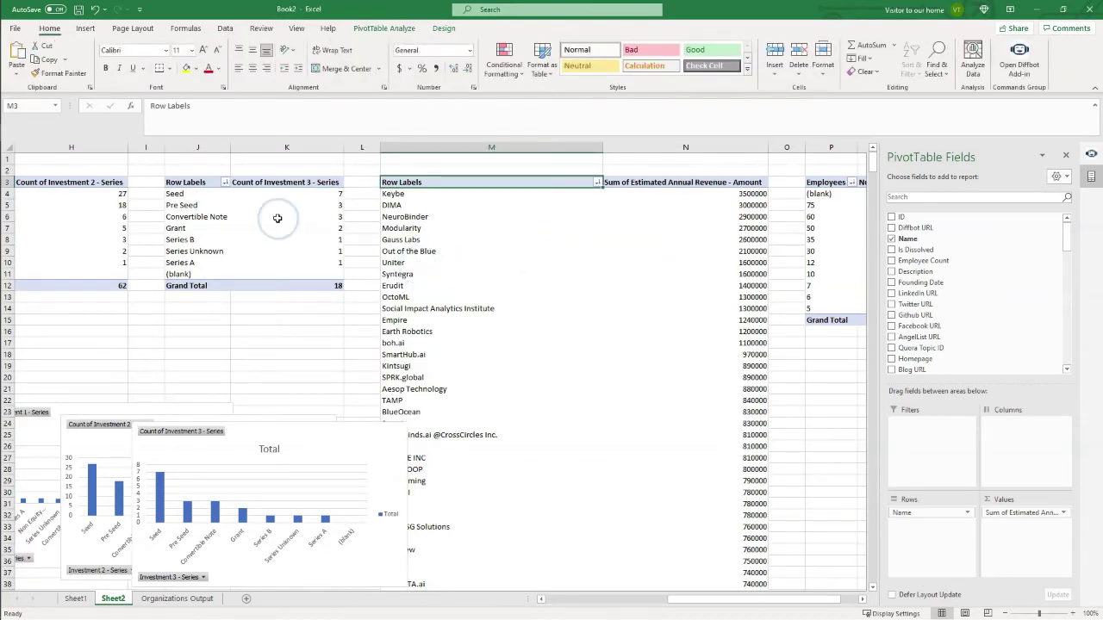
left_click(86, 27)
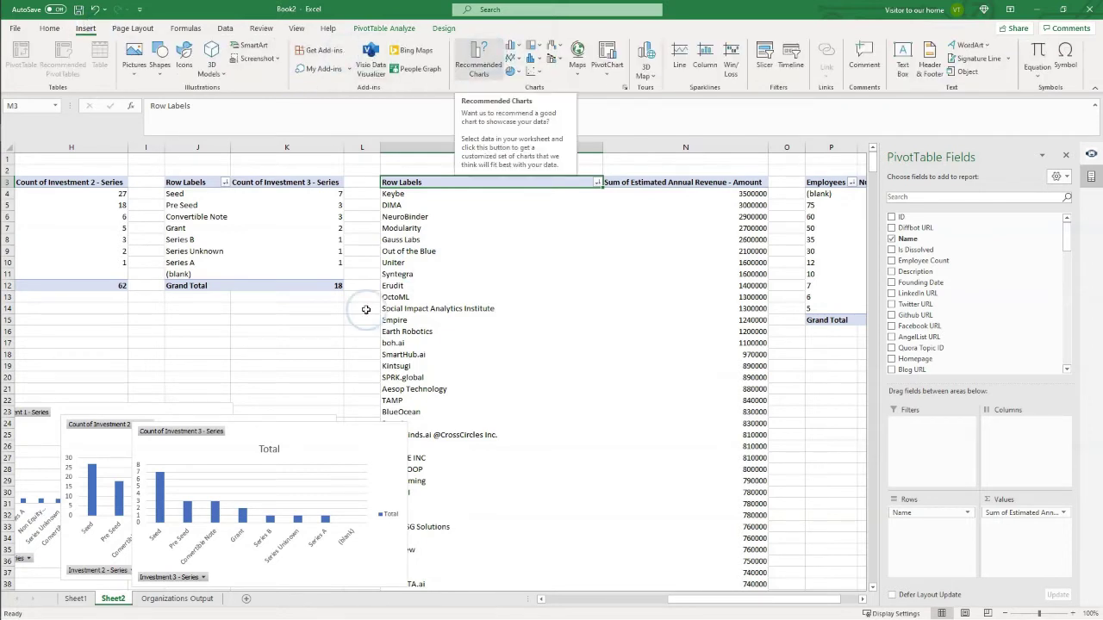
left_click(475, 58)
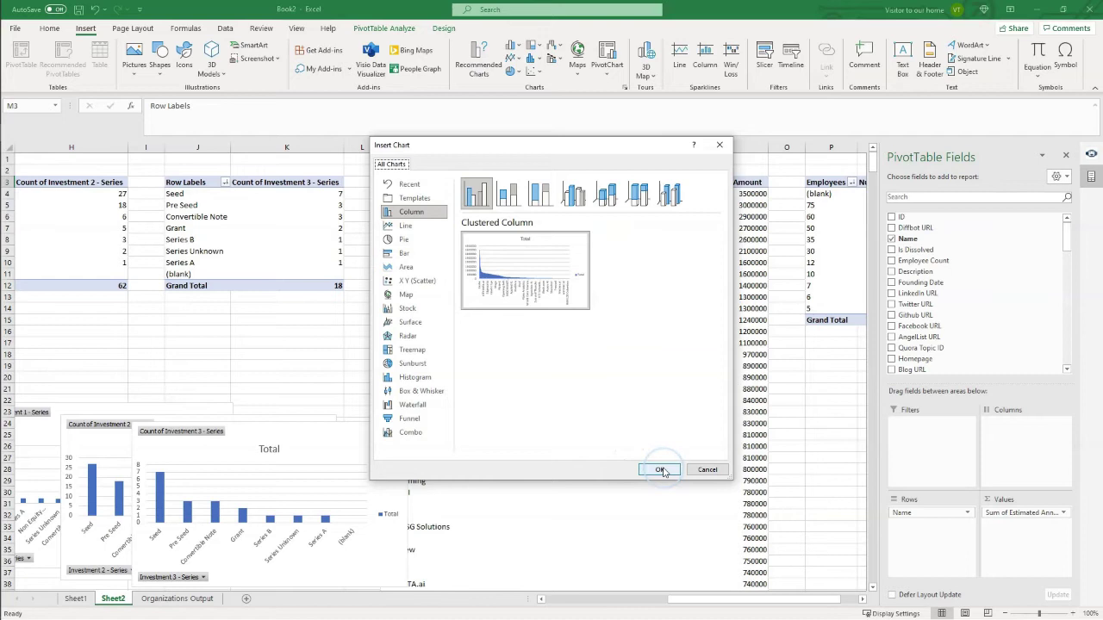
left_click(660, 469)
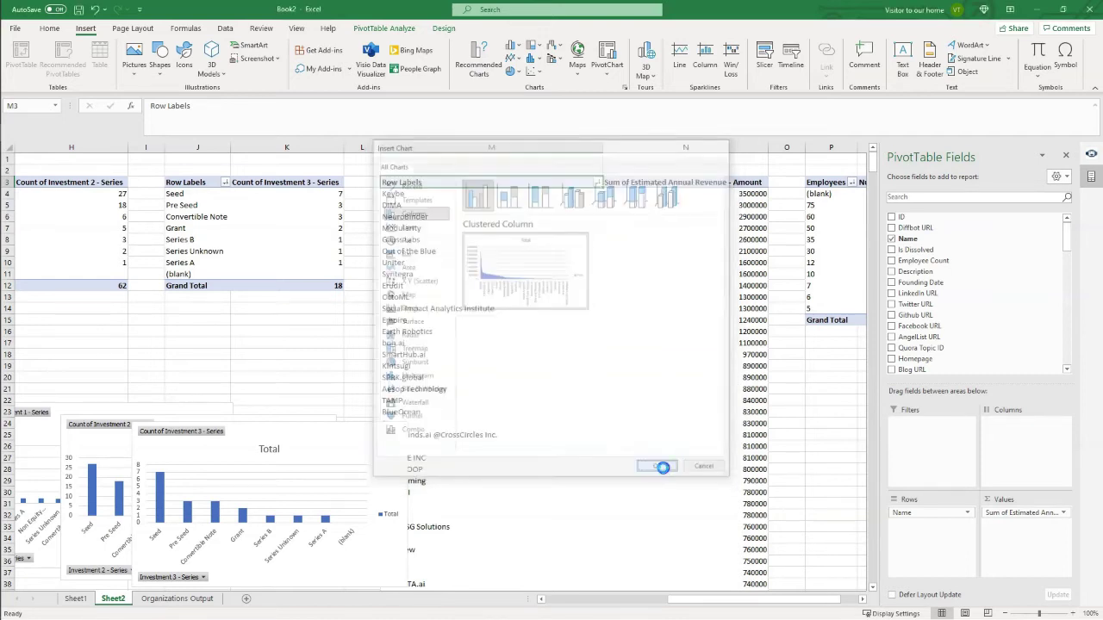
Insert a line PivotChart from the Employees PivotTable and move it beside the annual revenue chart.
left_click(826, 182)
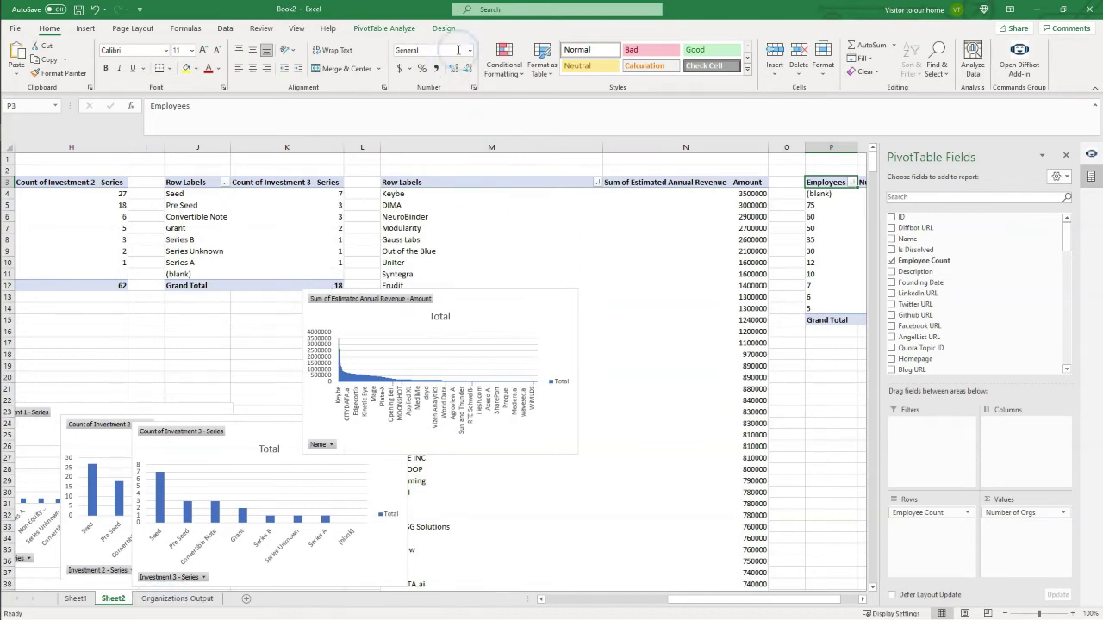
left_click(86, 29)
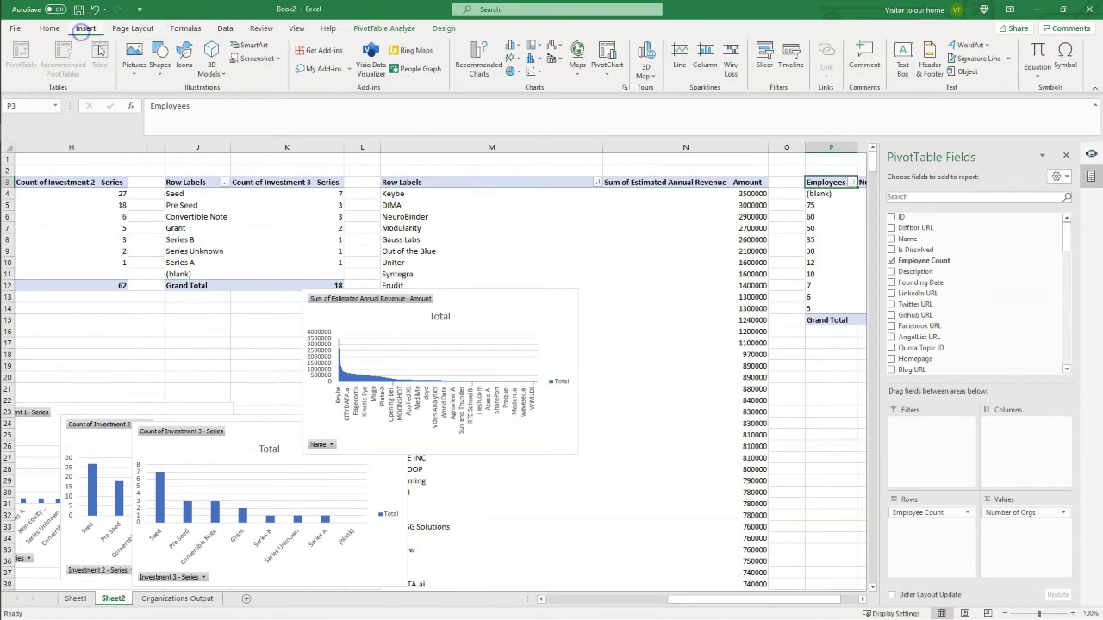
left_click(478, 57)
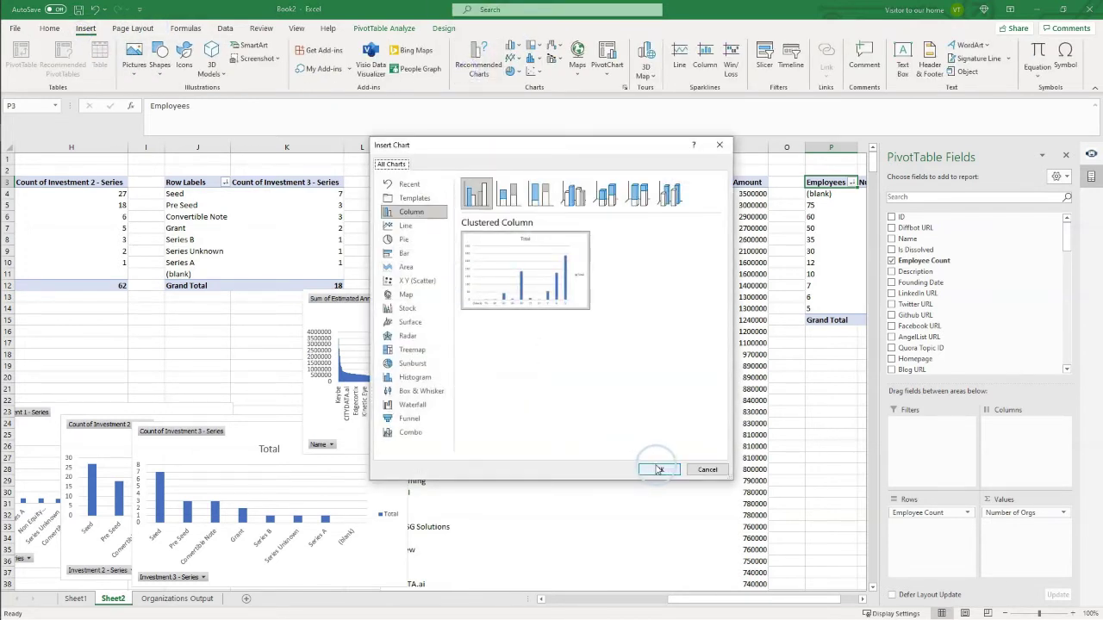
left_click(405, 226)
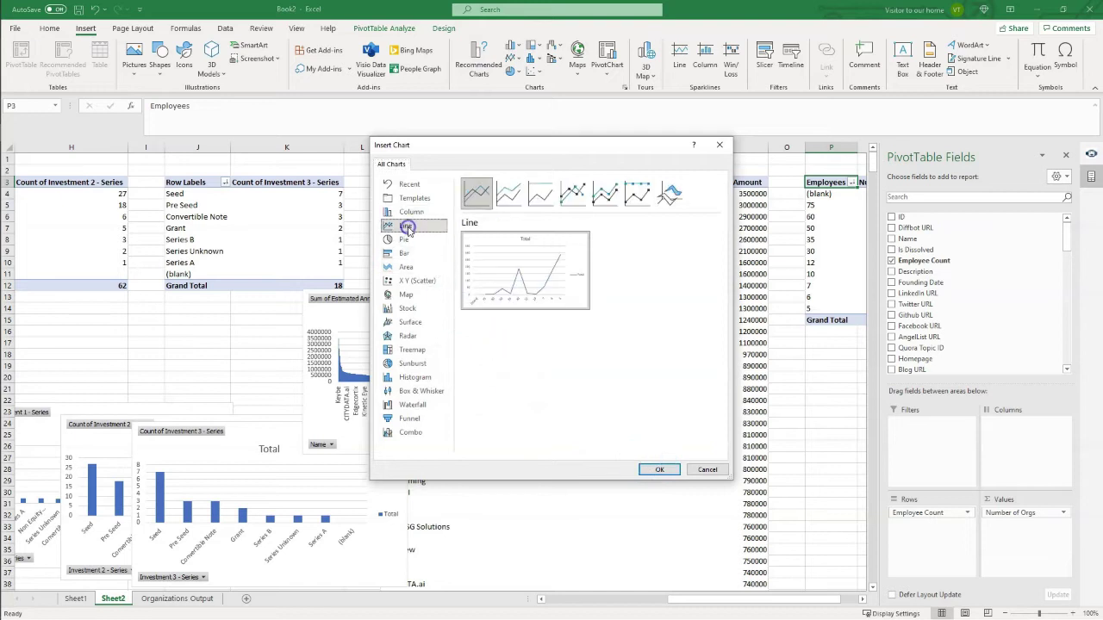
left_click(655, 471)
left_click_drag(445, 322, 729, 317)
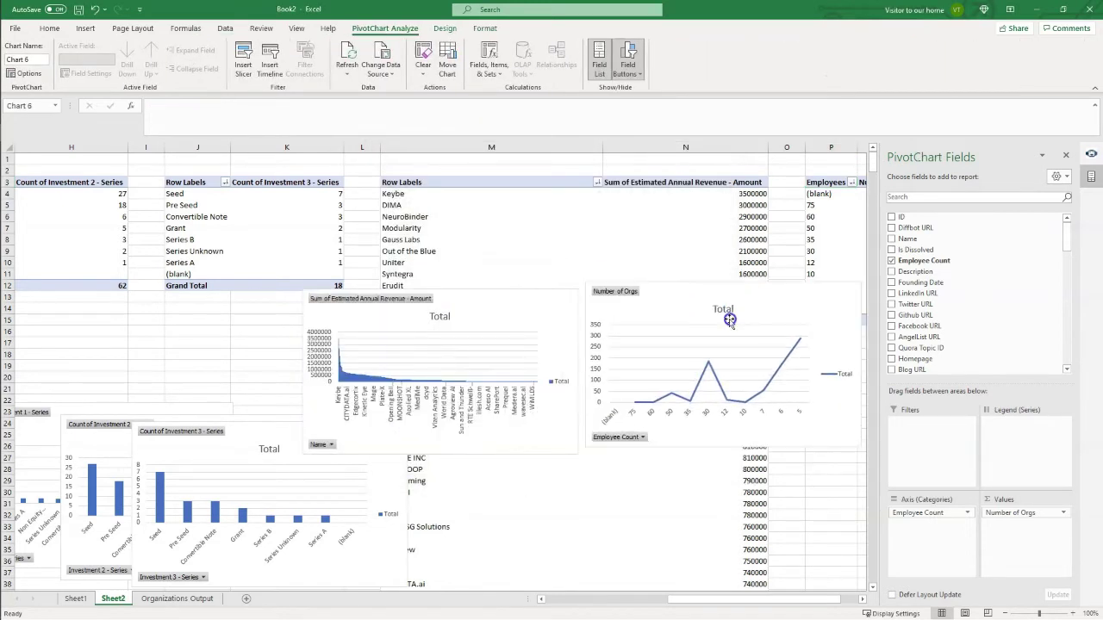
Rename the empty Sheet1 as Informal Dashboard.
scroll(812, 480, "down", 11)
left_click_drag(759, 599, 529, 588)
scroll(344, 389, "up", 6)
right_click(413, 189)
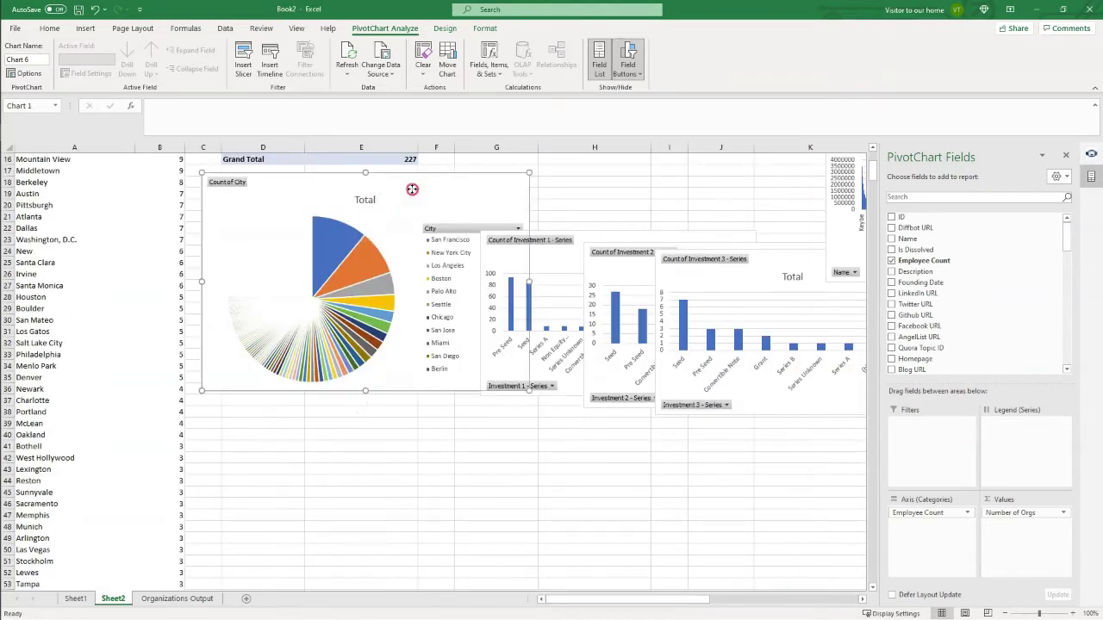
left_click(201, 529)
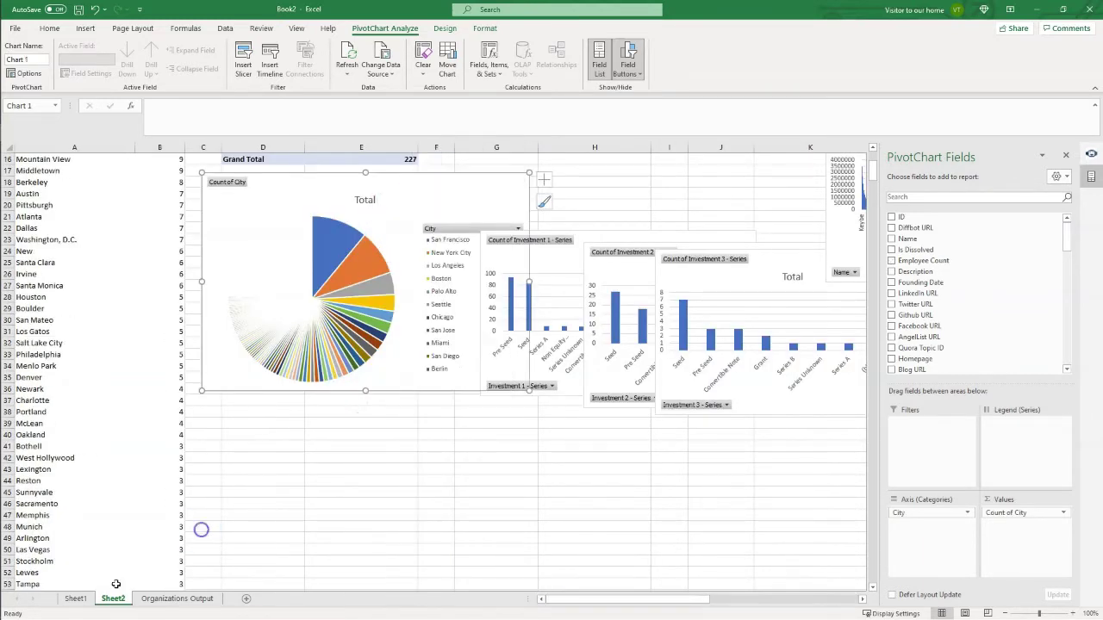
left_click(74, 598)
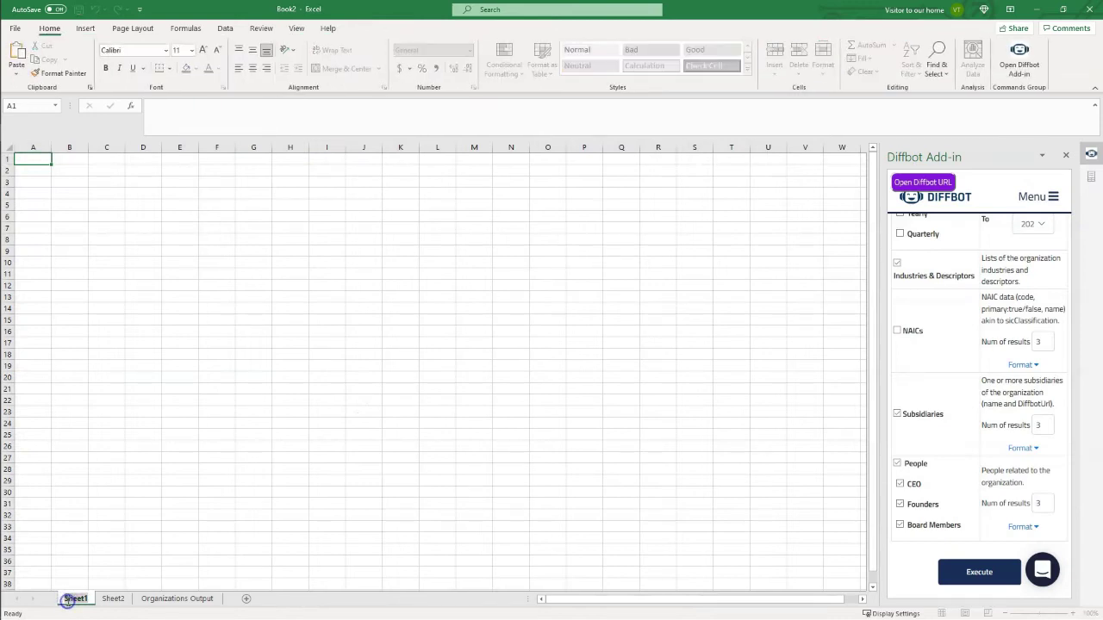
type("Informal Dashboard")
key("Return")
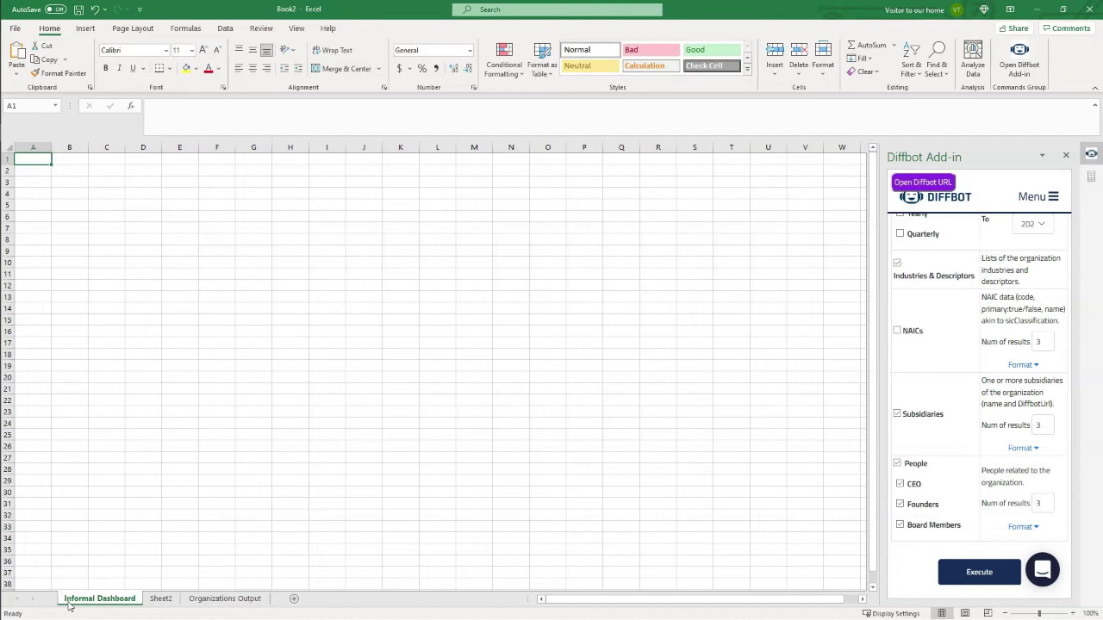
Move the city pie chart from Sheet2 to the Informal Dashboard sheet, as an object in the sheet's upper-left corner.
left_click(162, 598)
right_click(300, 184)
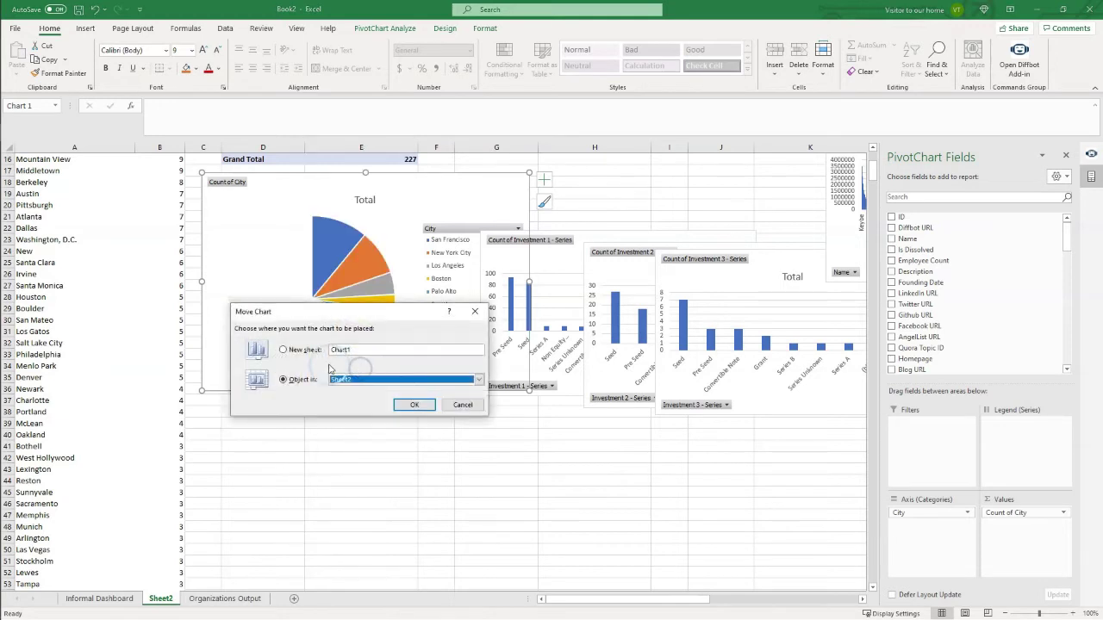
left_click(479, 381)
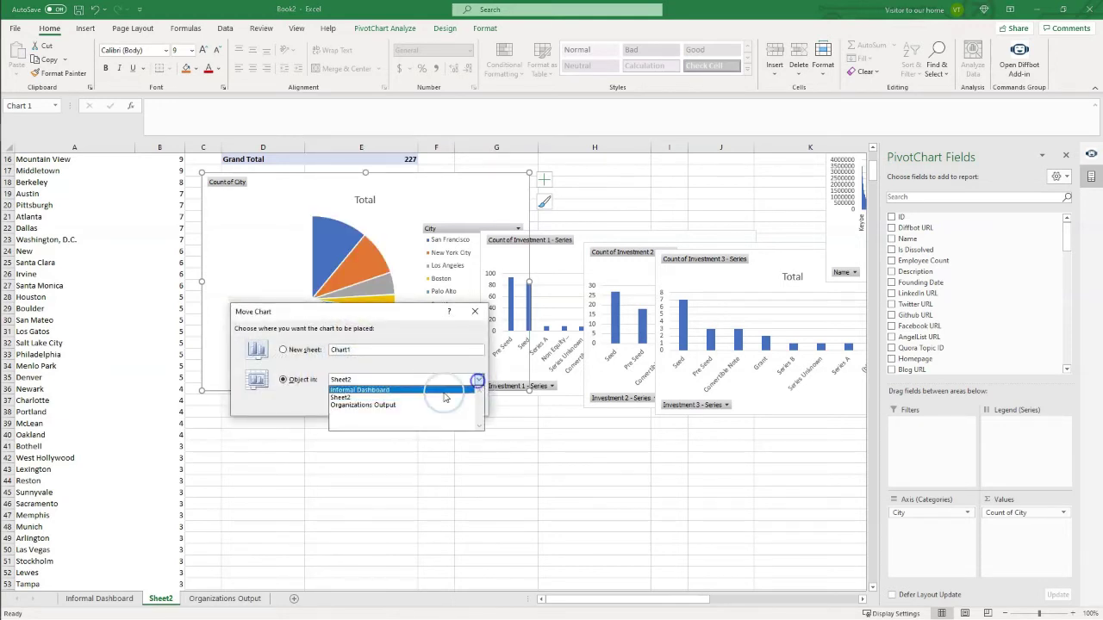
left_click(379, 389)
left_click(414, 404)
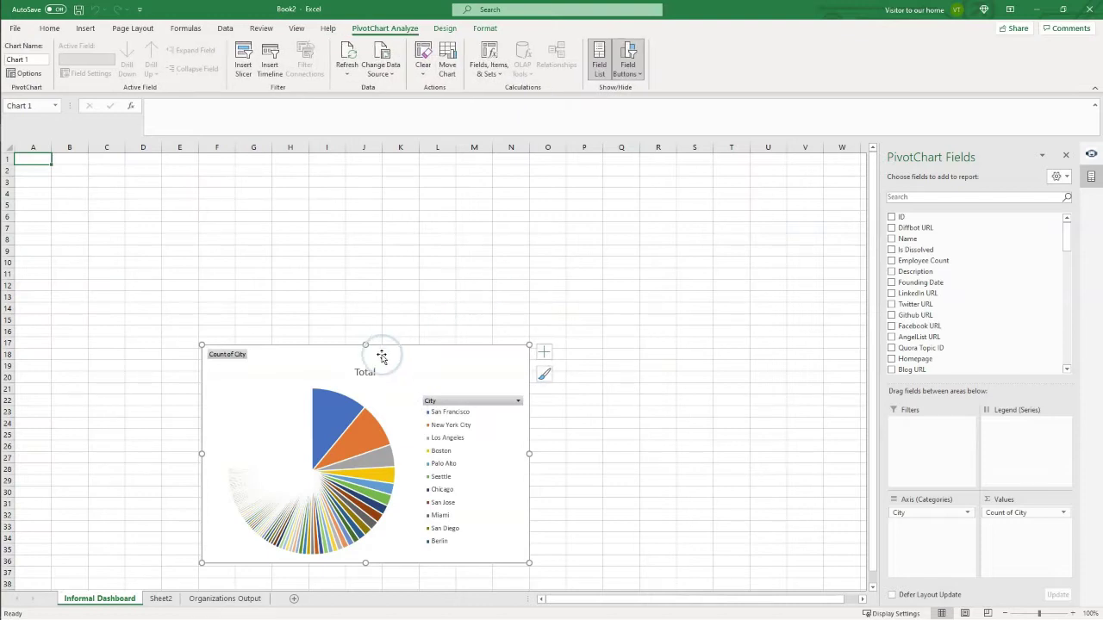
Move the Investment 1 - Series chart to Informal Dashboard, align it beside the city pie chart and enlarge it to the same height.
left_click(161, 598)
right_click(528, 252)
left_click(552, 370)
left_click(655, 453)
left_click(560, 463)
left_click(589, 478)
left_click_drag(675, 429, 541, 181)
left_click_drag(623, 321, 725, 374)
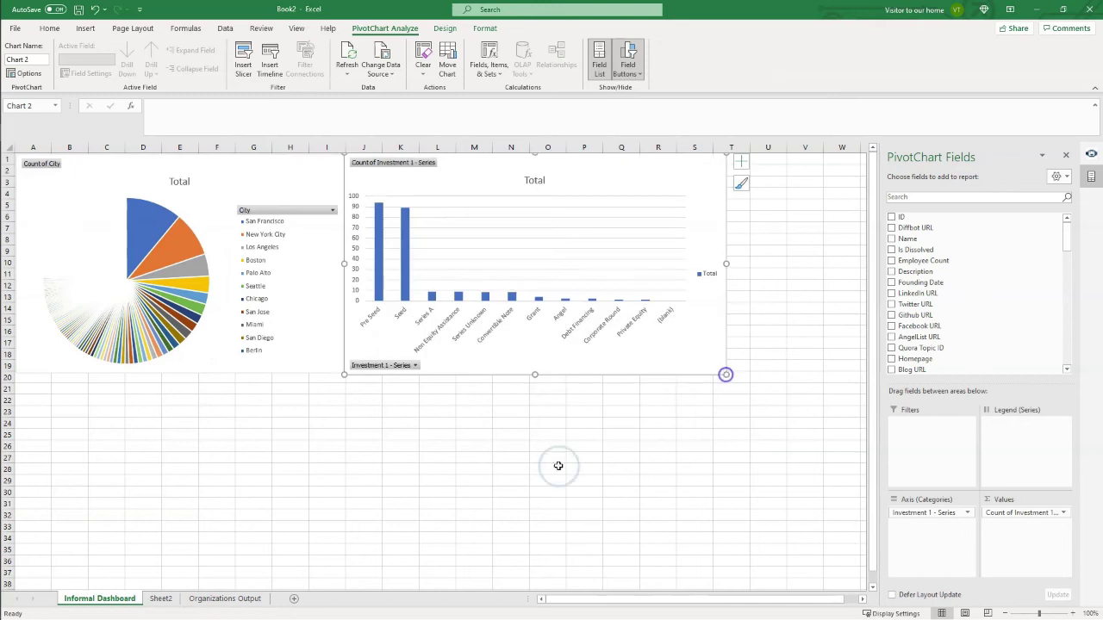
Move the Investment 2 - Series chart to Informal Dashboard, place it below the Investment 1 chart and enlarge it to match.
left_click(161, 598)
right_click(613, 255)
left_click(637, 374)
left_click(800, 455)
left_click(721, 468)
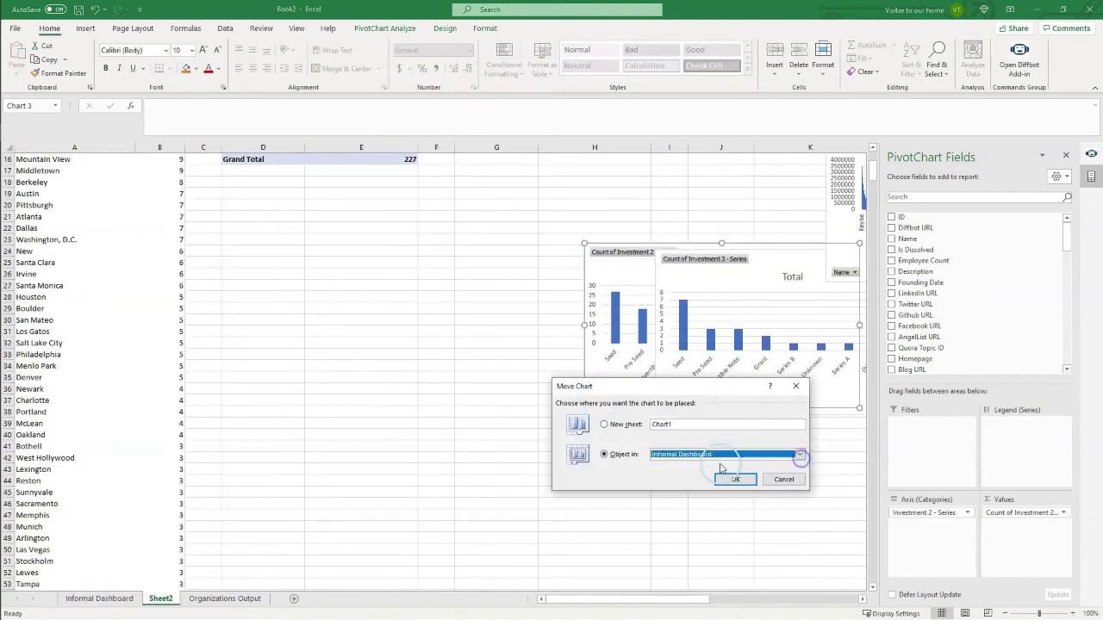
left_click(735, 479)
left_click_drag(645, 439, 446, 398)
left_click_drag(615, 537, 726, 560)
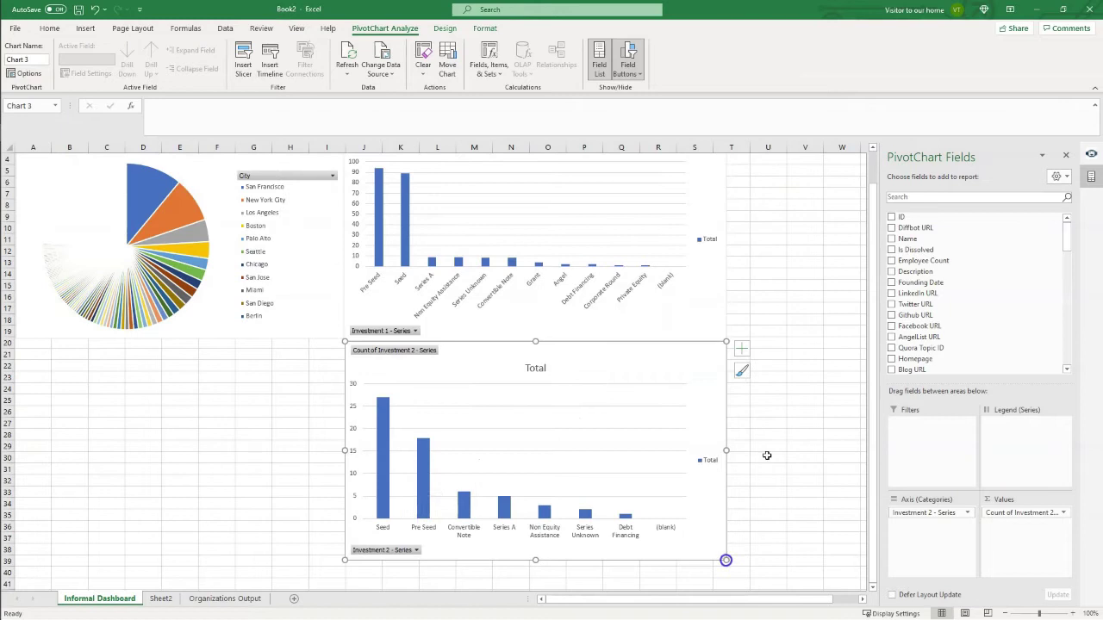
Move the Investment 3 - Series chart to Informal Dashboard, place it below the Investment 2 chart and enlarge it to match.
left_click(160, 598)
right_click(727, 276)
left_click(750, 394)
left_click(810, 449)
left_click(784, 458)
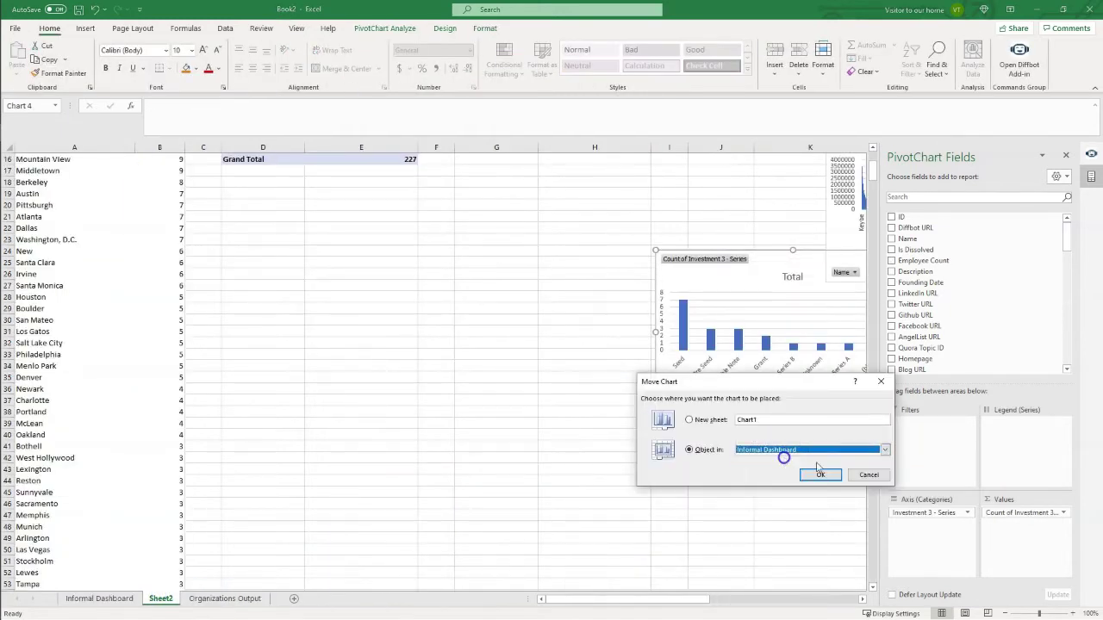
left_click(820, 475)
scroll(714, 563, "down", 7)
left_click_drag(732, 177, 431, 382)
left_click_drag(622, 517, 725, 549)
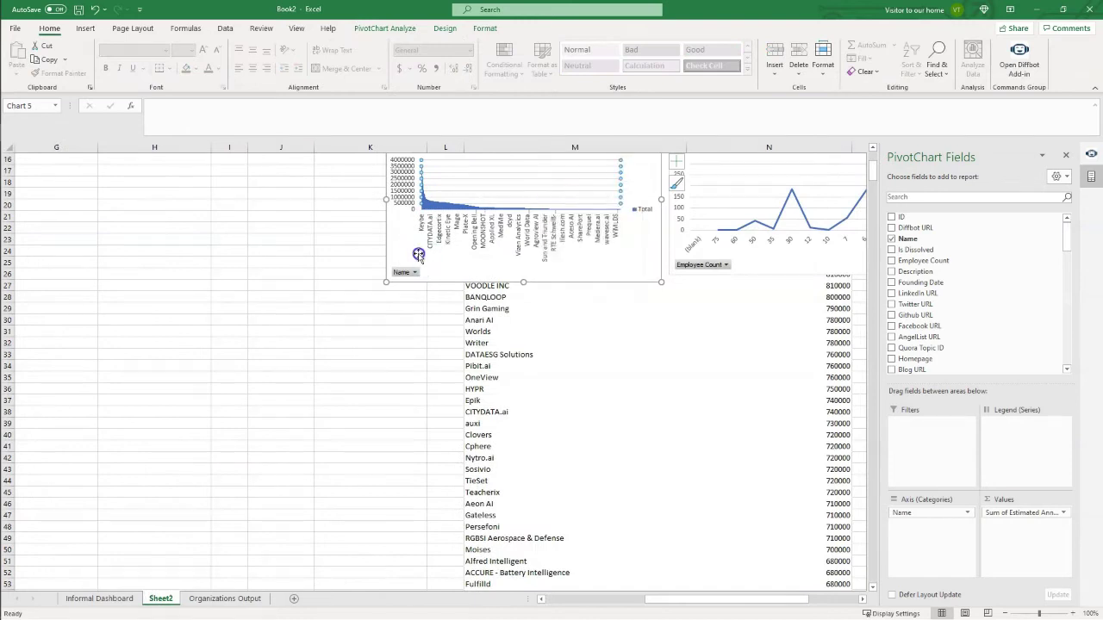
Move the Estimated Annual Revenue chart to Informal Dashboard, place it below the city pie chart and enlarge it to the same width.
right_click(474, 257)
left_click(517, 452)
left_click(636, 455)
left_click(621, 464)
left_click(571, 482)
left_click_drag(840, 289, 29, 366)
left_click_drag(288, 502, 345, 547)
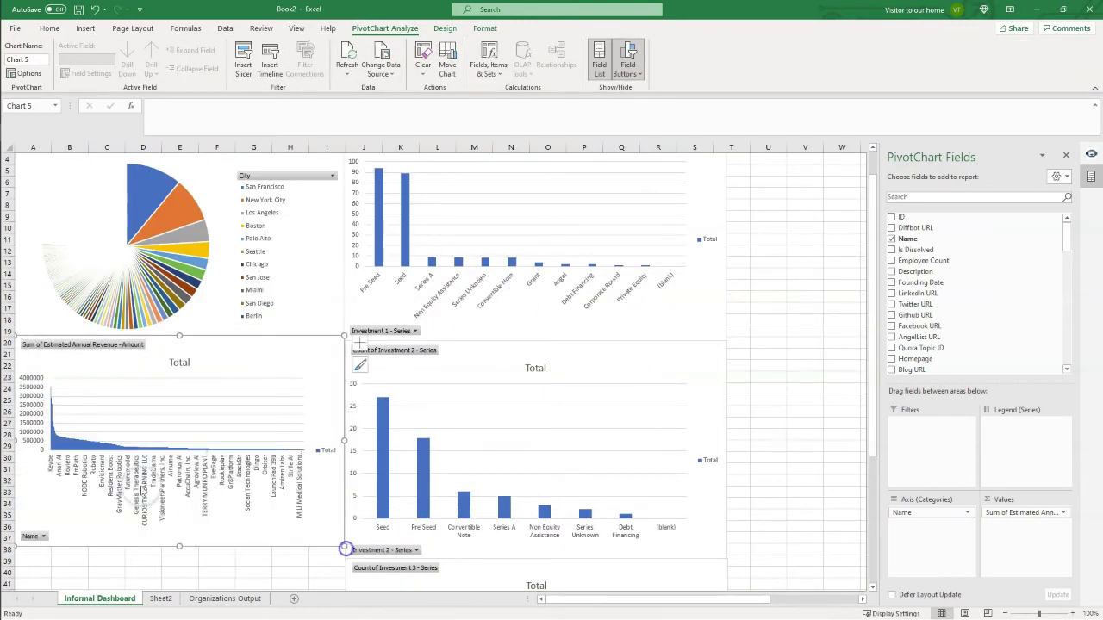
Move the Employee Count line chart from Sheet2 to Informal Dashboard, place it below the Estimated Annual Revenue chart and enlarge it to the same width.
left_click(161, 599)
right_click(754, 262)
left_click(797, 457)
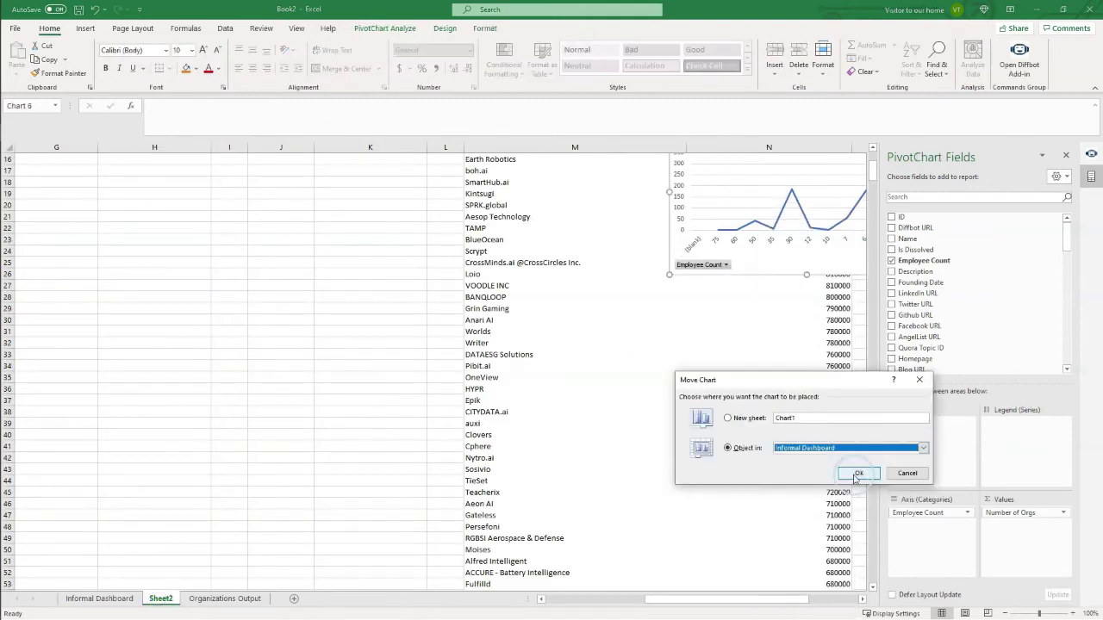
left_click(858, 473)
scroll(714, 337, "down", 4)
left_click_drag(635, 241, 71, 374)
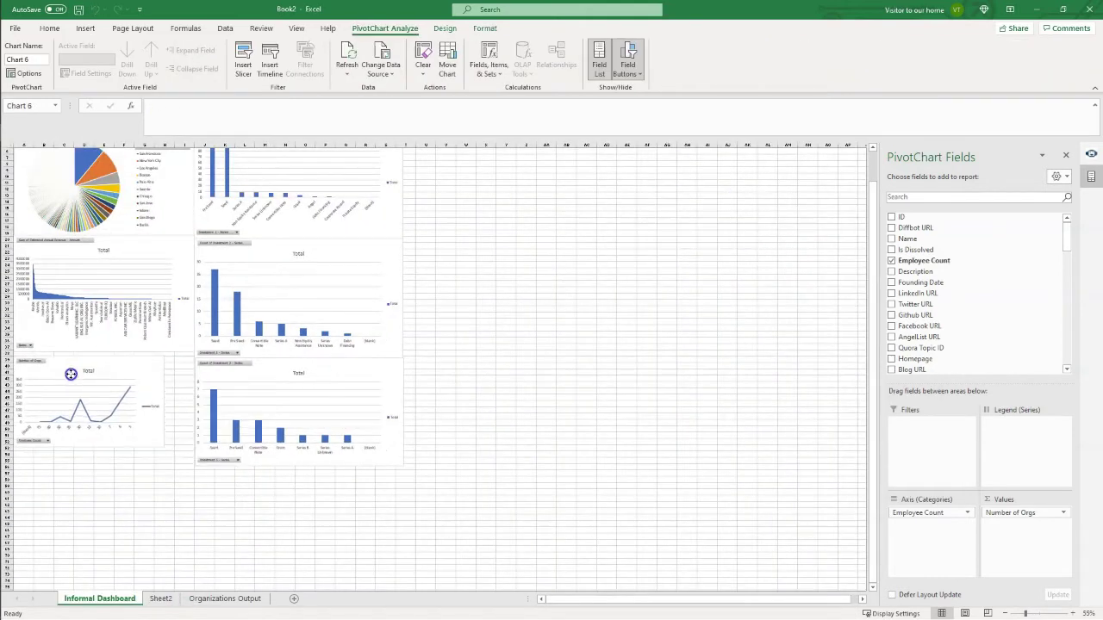
left_click_drag(164, 449, 193, 473)
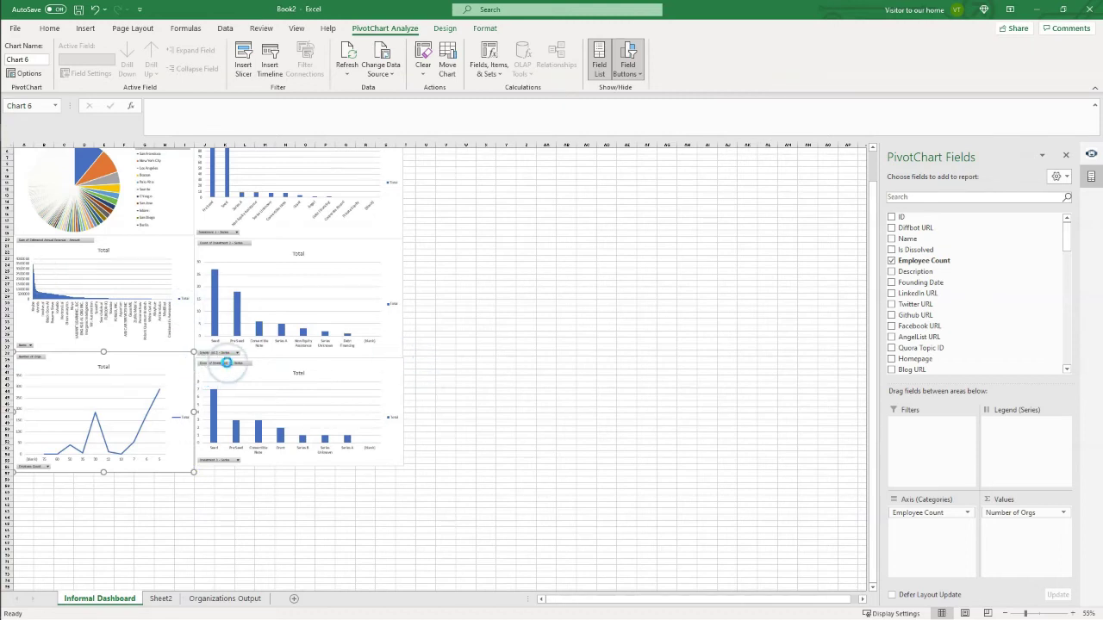
Examine the city pie chart and the Estimated Annual Revenue chart, temporarily enlarging the revenue chart before shrinking it back into its place.
scroll(222, 368, "up", 6)
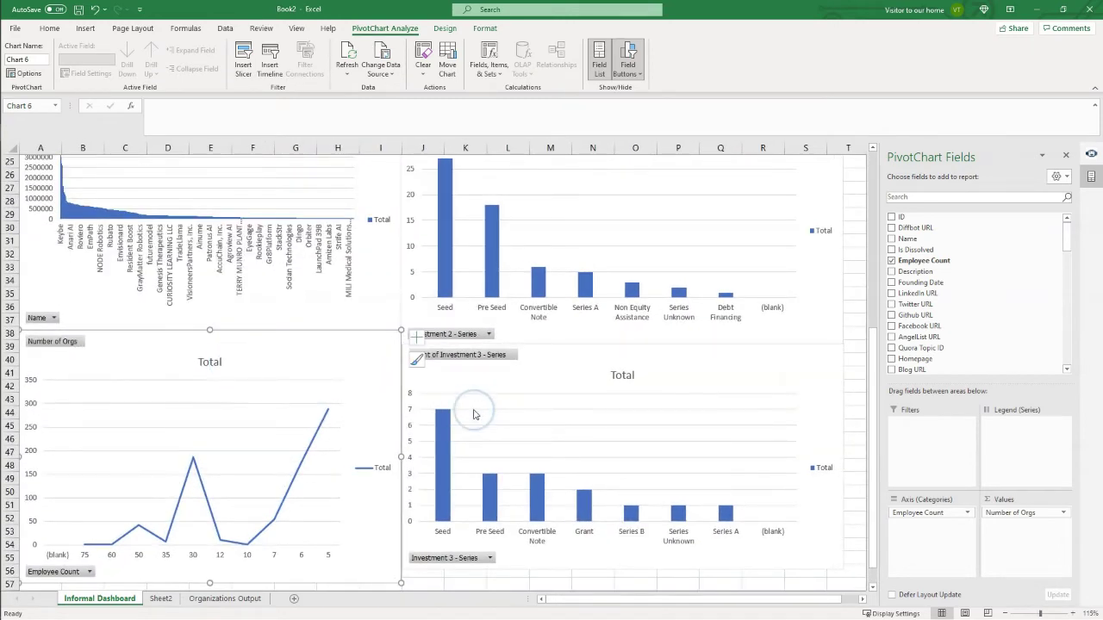
scroll(470, 409, "up", 4)
scroll(473, 412, "up", 4)
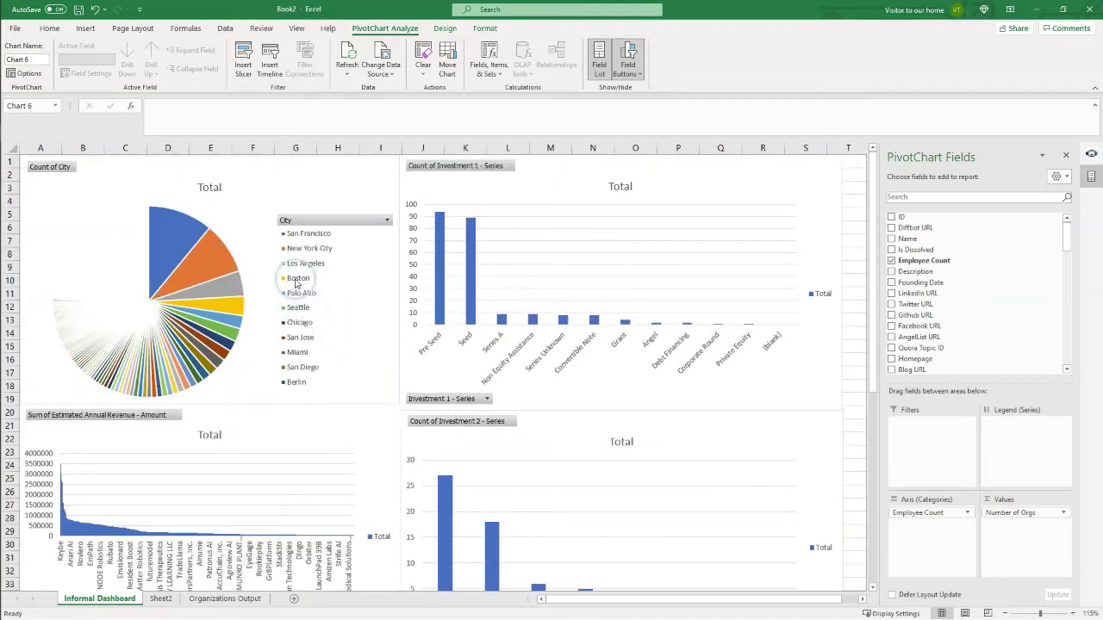
mouse_move(179, 304)
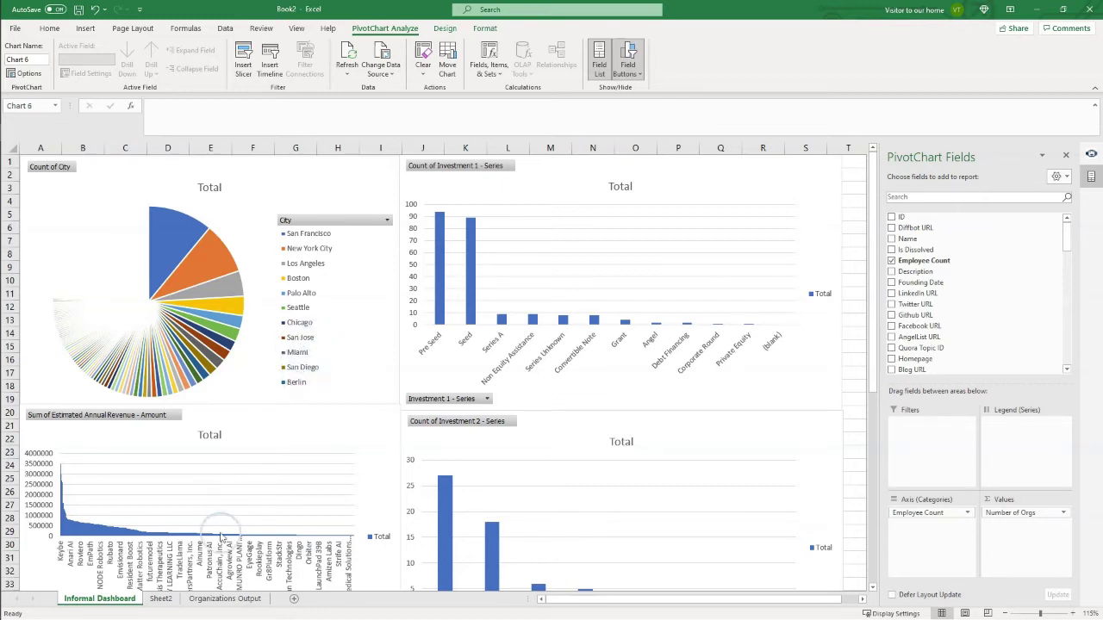
scroll(285, 505, "down", 6)
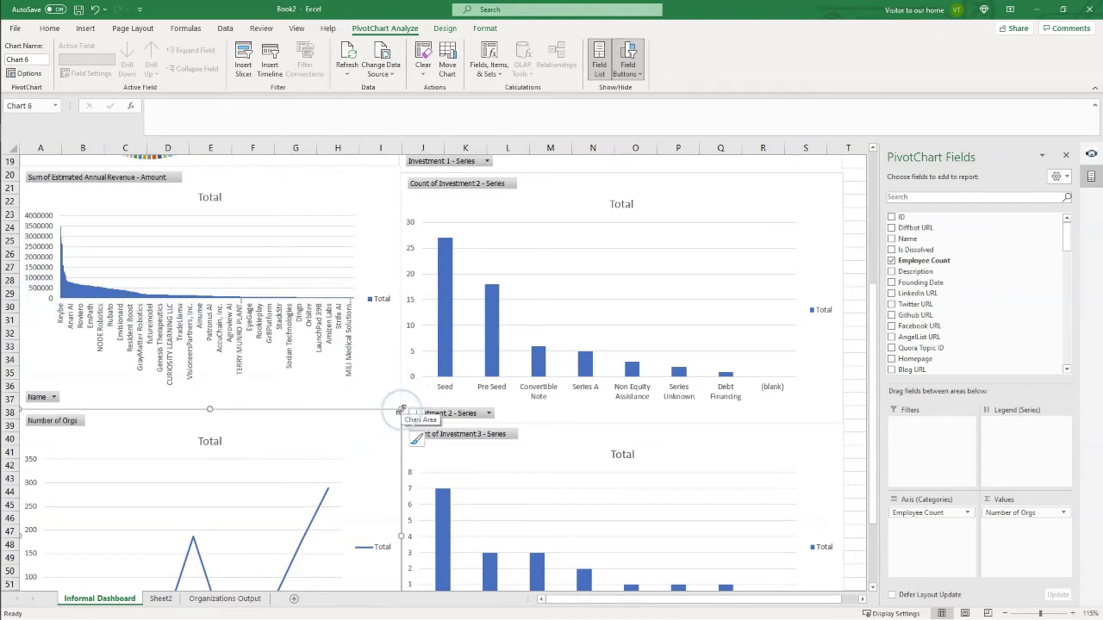
left_click(365, 305)
left_click_drag(401, 408, 832, 549)
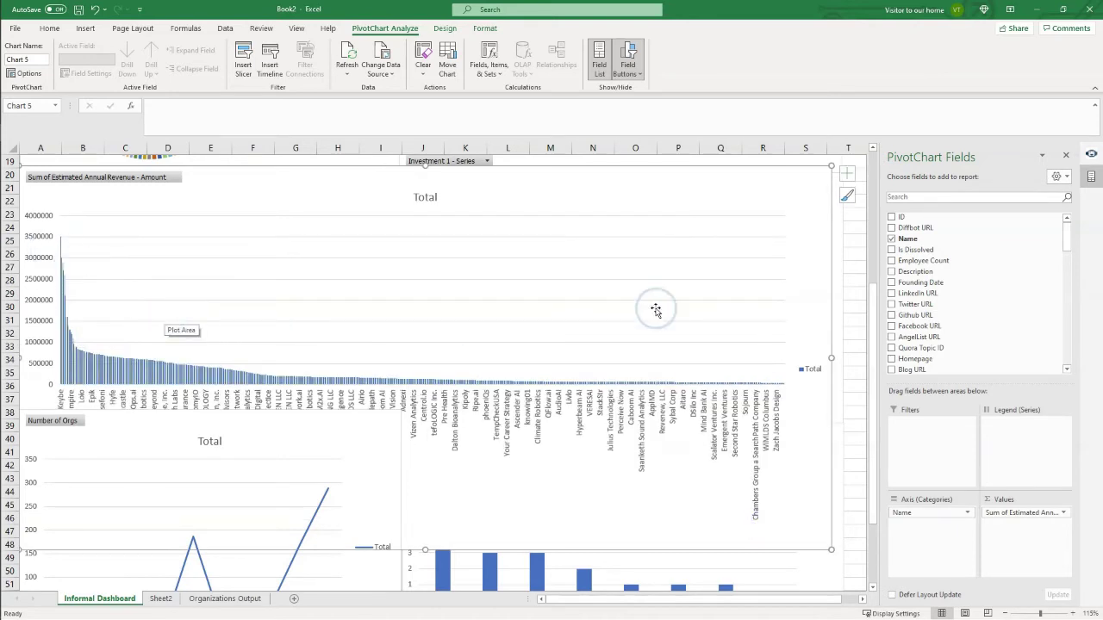
left_click_drag(832, 549, 406, 414)
Examine the Employee Count line chart and the Investment 1, 2 and 3 - Series charts, checking individual data points.
scroll(305, 387, "down", 6)
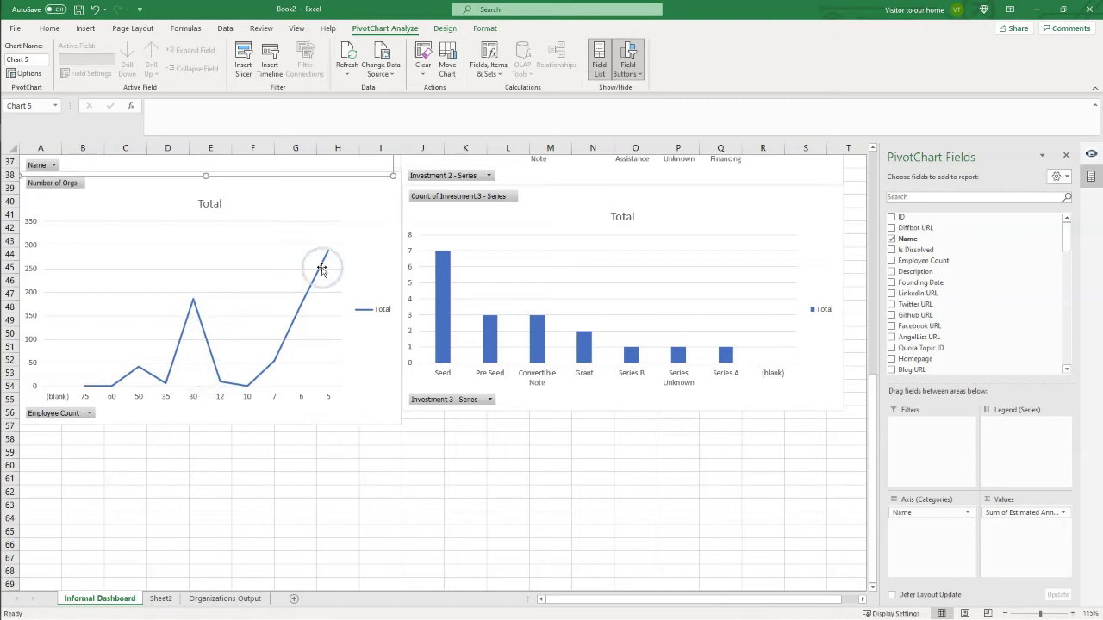
mouse_move(329, 257)
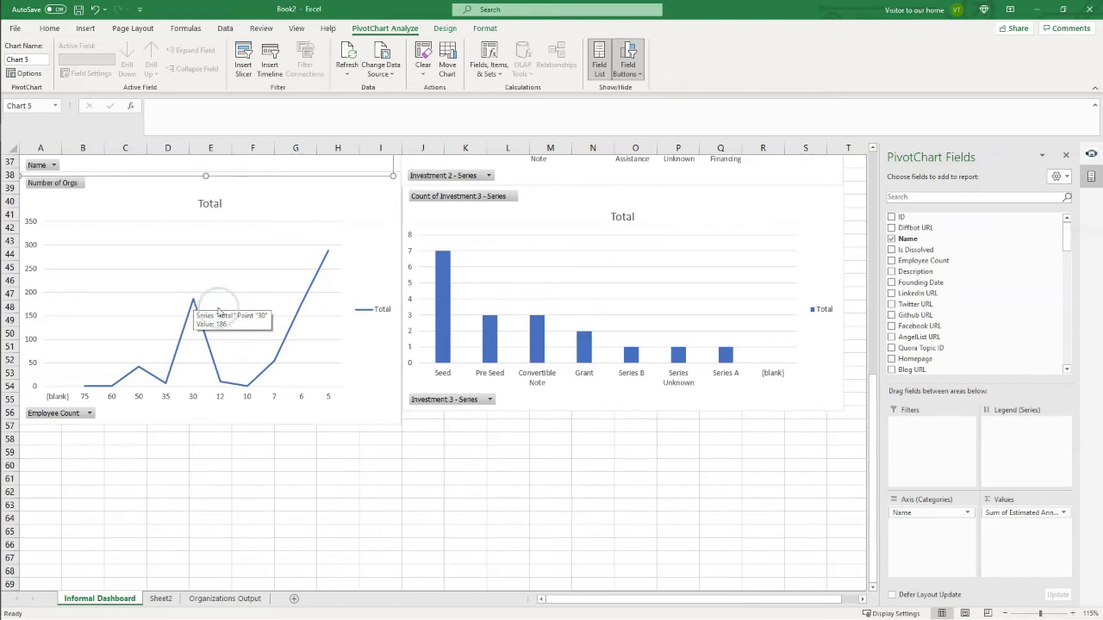
scroll(614, 496, "up", 12)
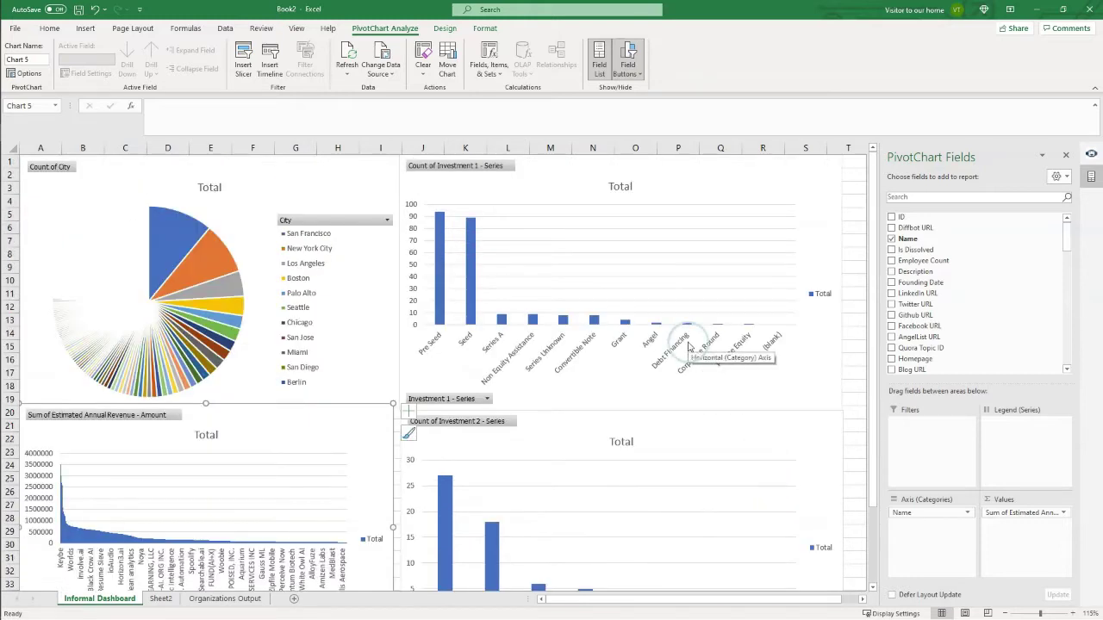
scroll(640, 371, "down", 1)
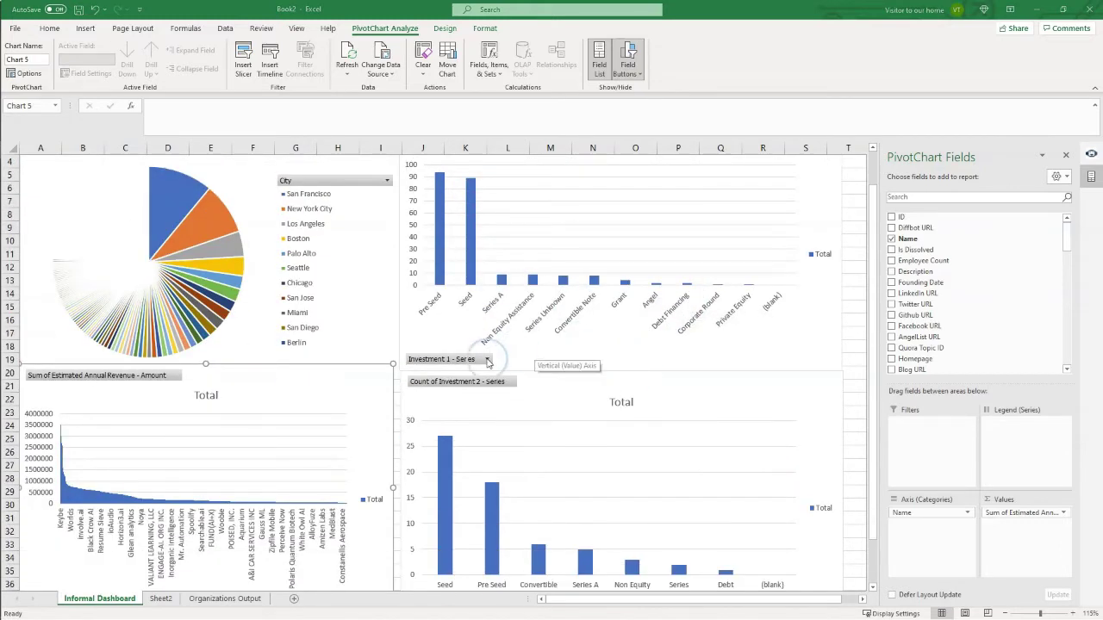
scroll(534, 277, "up", 1)
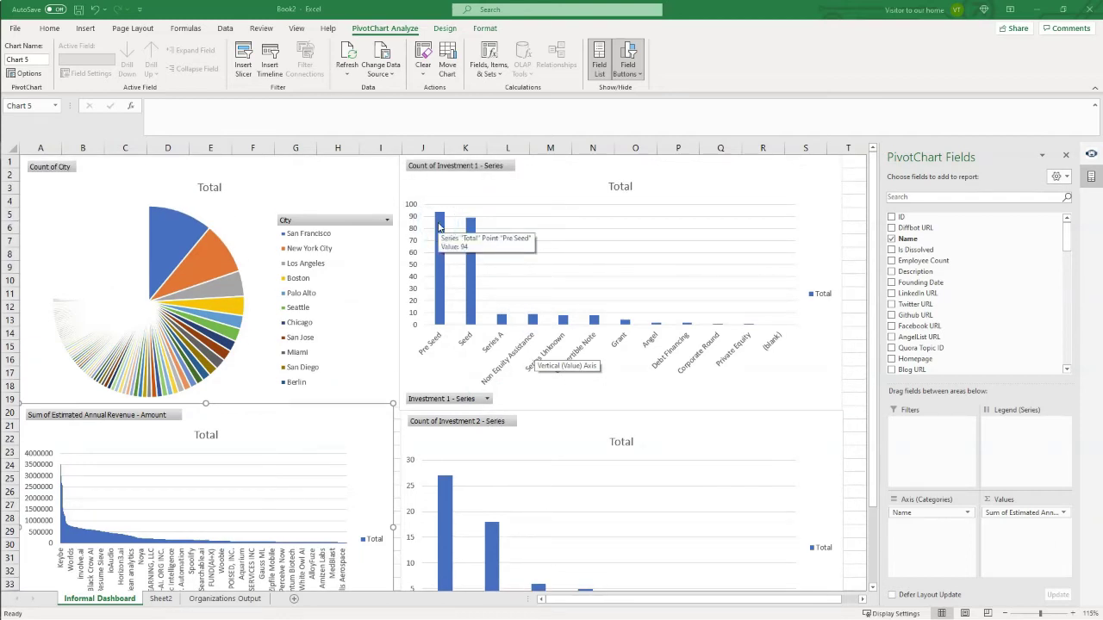
mouse_move(471, 234)
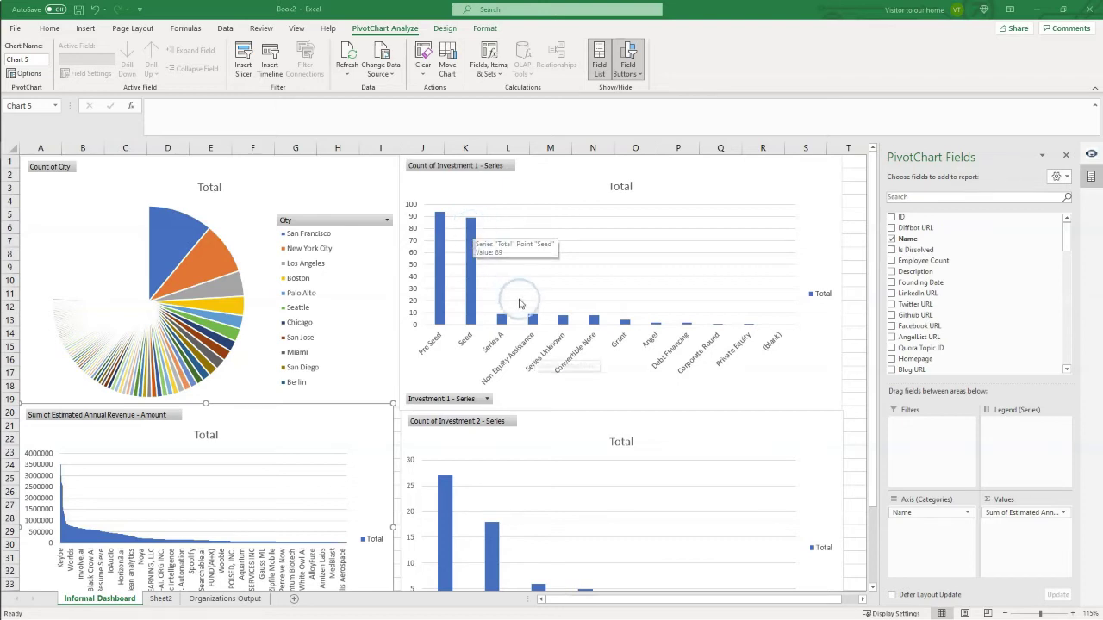
scroll(513, 321, "down", 5)
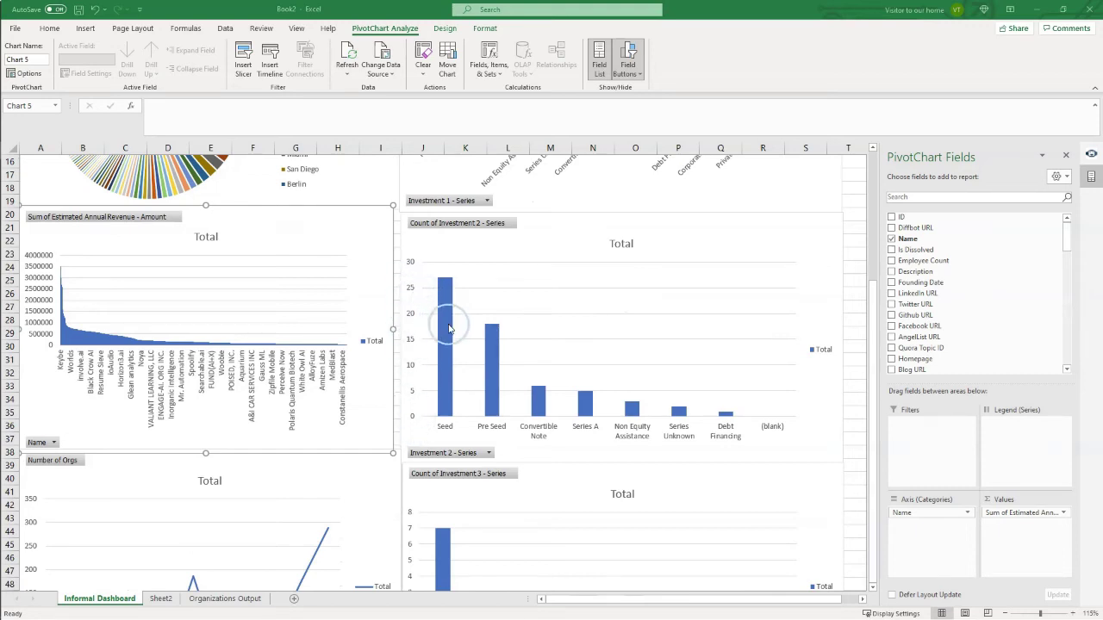
scroll(556, 345, "up", 2)
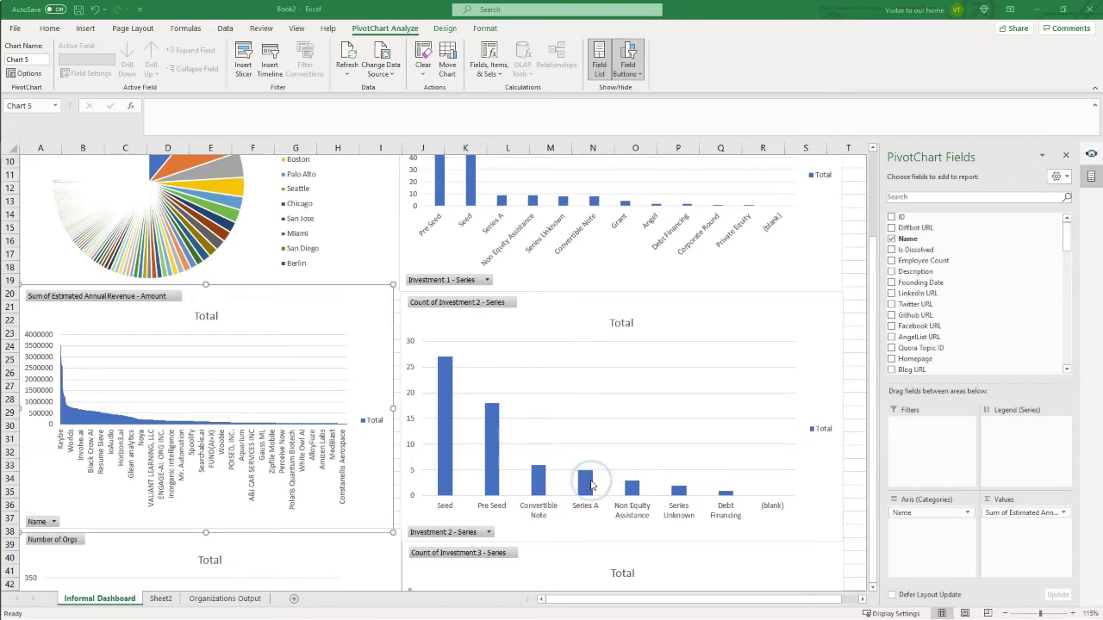
scroll(616, 403, "down", 4)
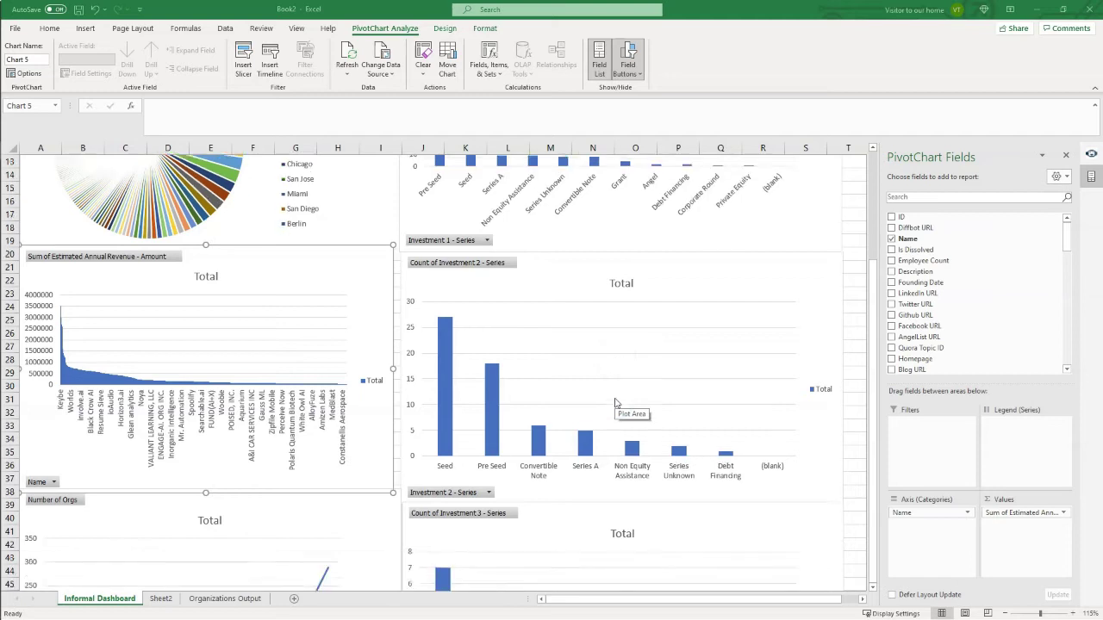
scroll(606, 394, "down", 2)
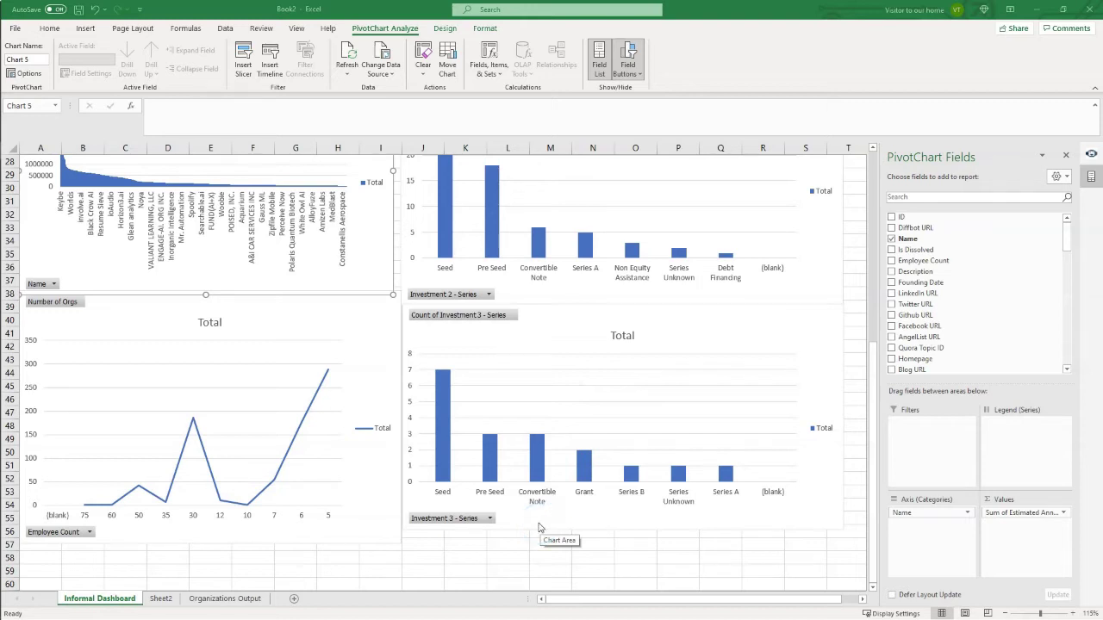
mouse_move(536, 461)
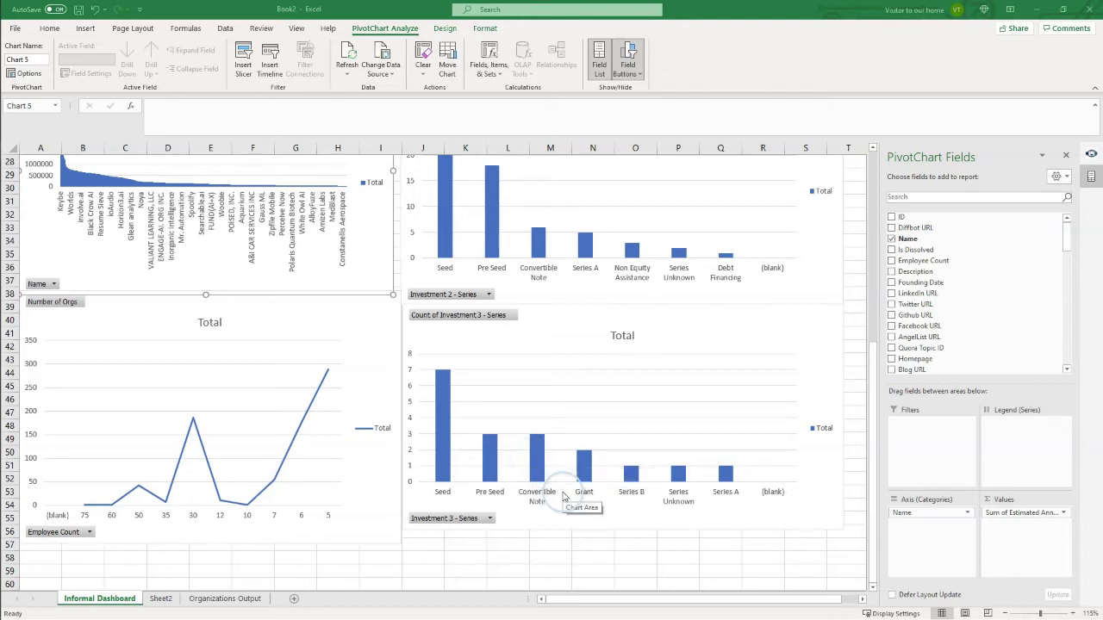
mouse_move(627, 480)
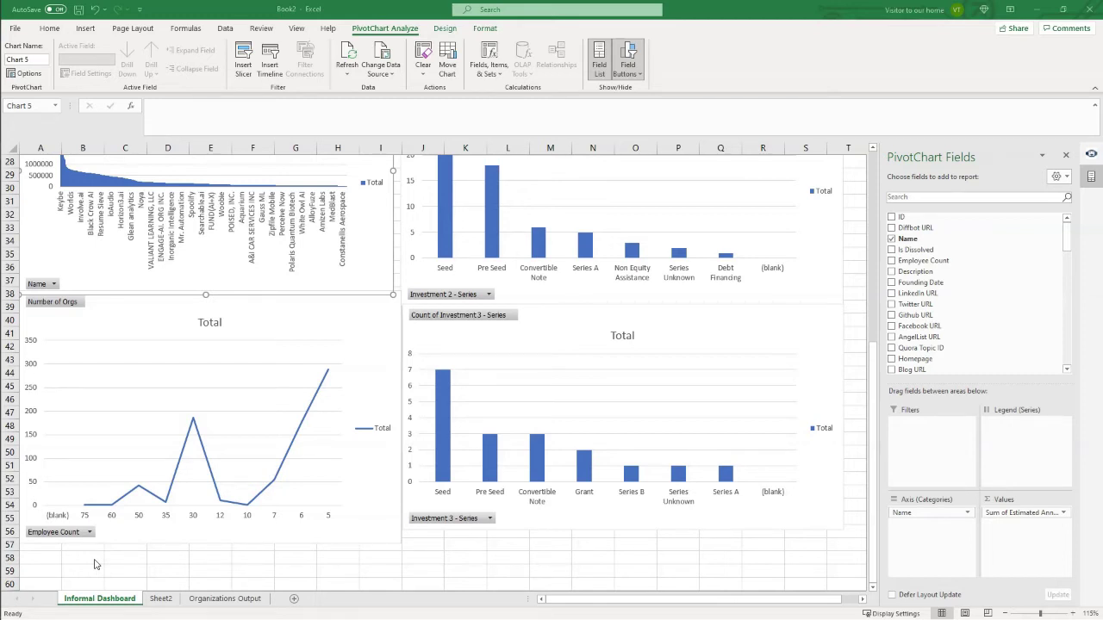
Set the city PivotTable on Sheet2 to refresh its data when opening the file, accepting the change for the other PivotTables.
left_click(160, 604)
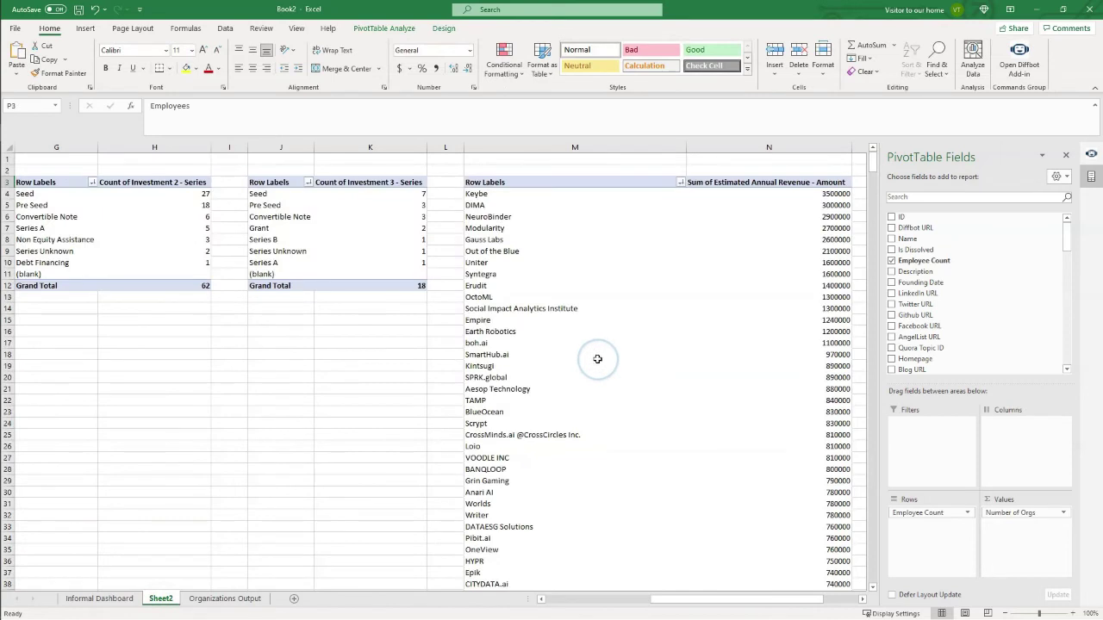
left_click_drag(762, 599, 468, 606)
left_click(64, 200)
right_click(65, 200)
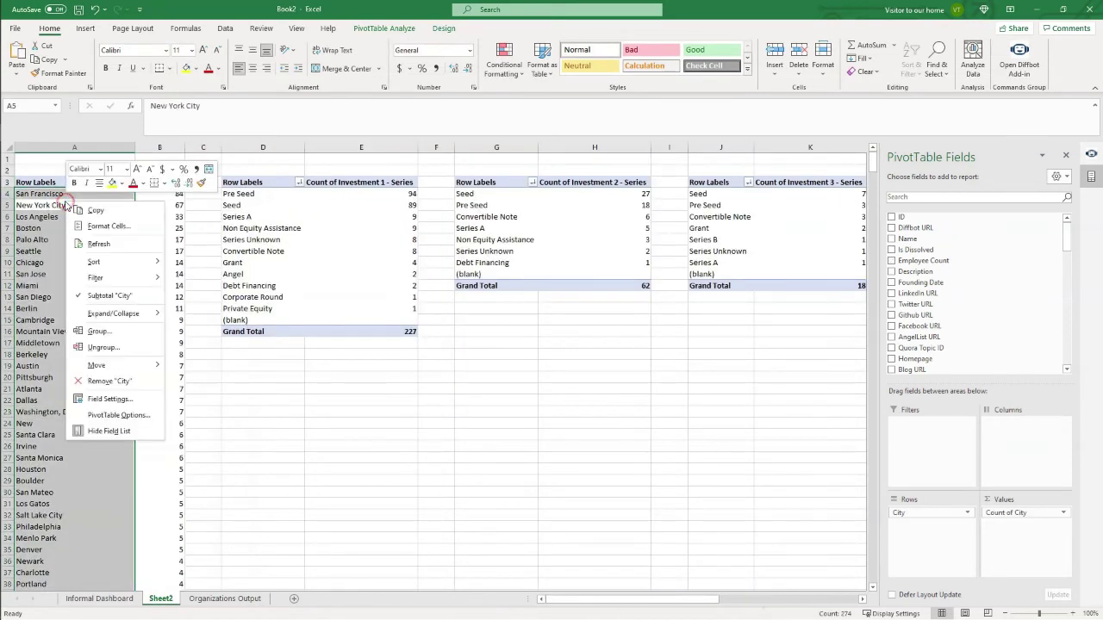
left_click(112, 415)
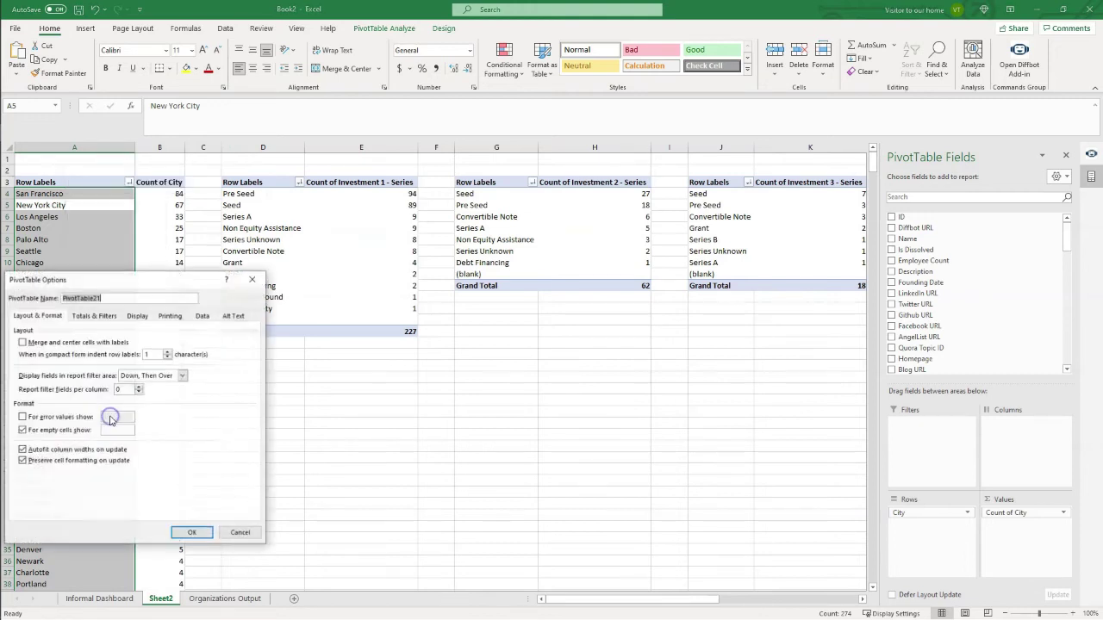
left_click(200, 317)
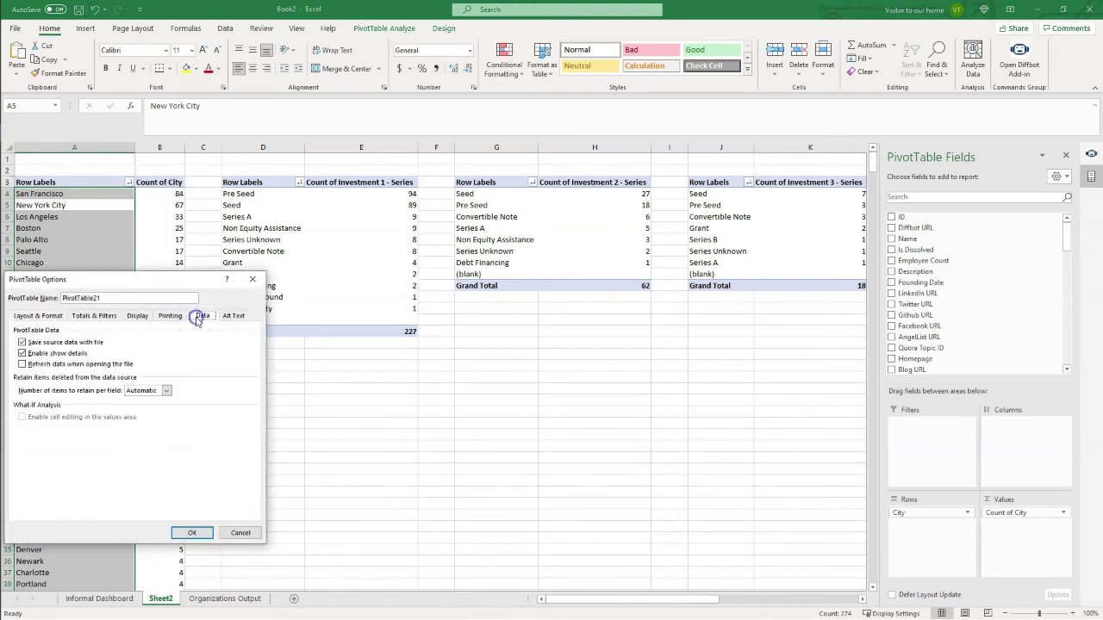
left_click(45, 367)
left_click(190, 531)
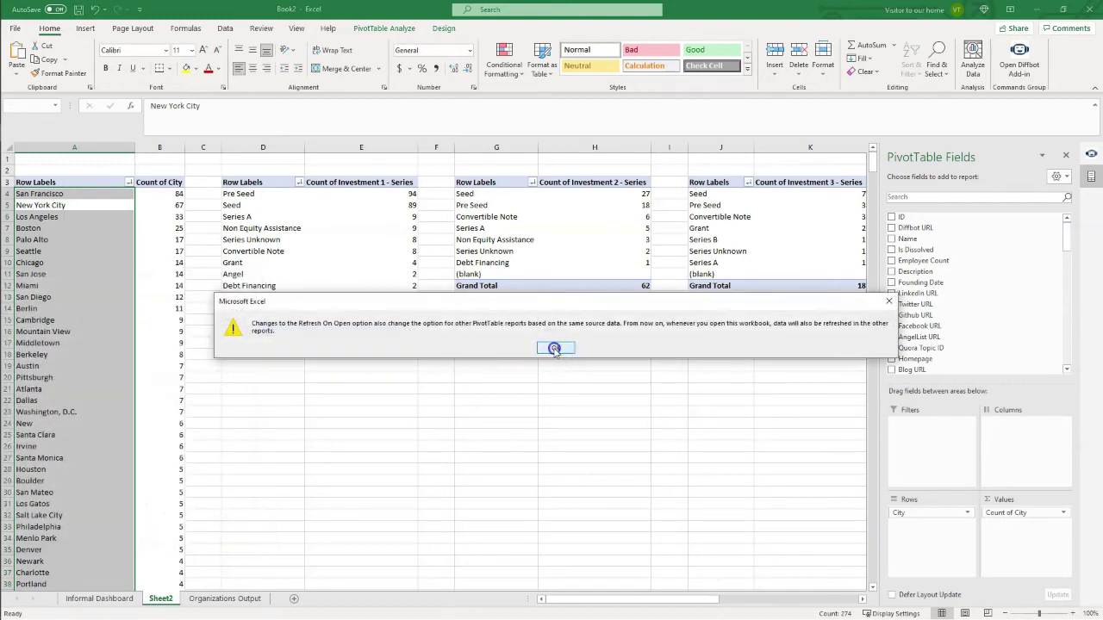
left_click(555, 346)
Copy the first ten company rows (rows 2 to 11) of Organizations Output into a new sheet starting at cell A2.
left_click(200, 599)
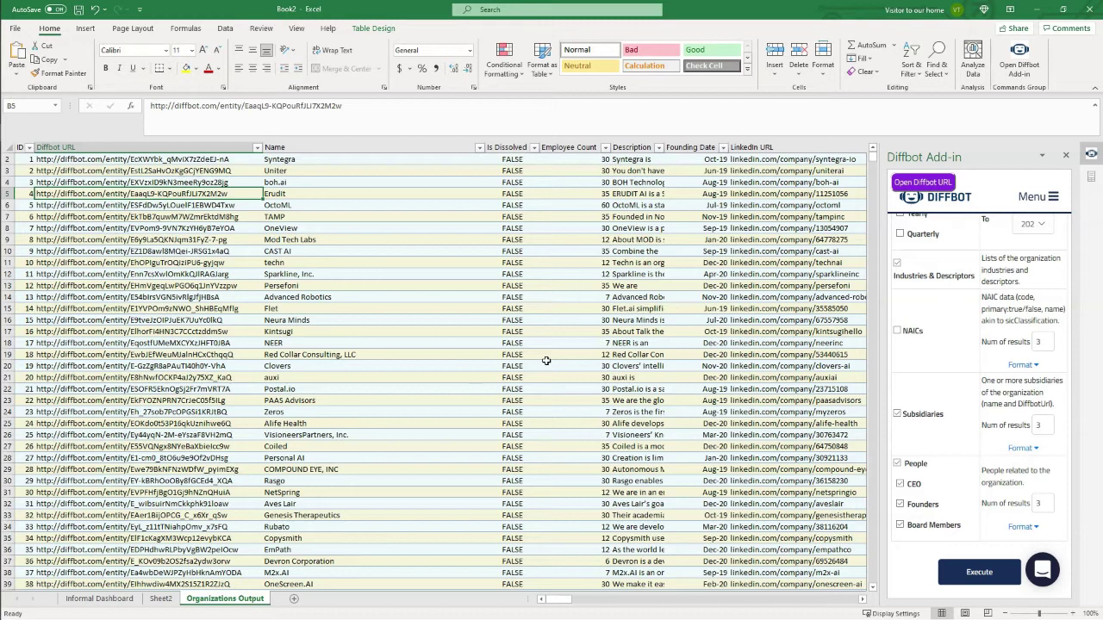
scroll(284, 209, "up", 1)
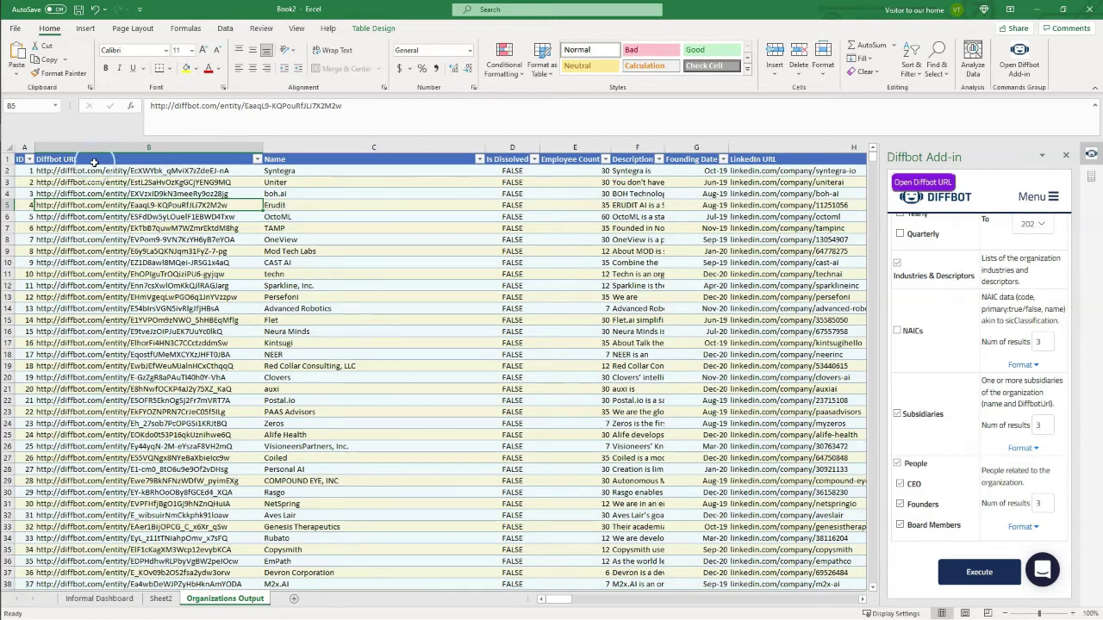
left_click(7, 169)
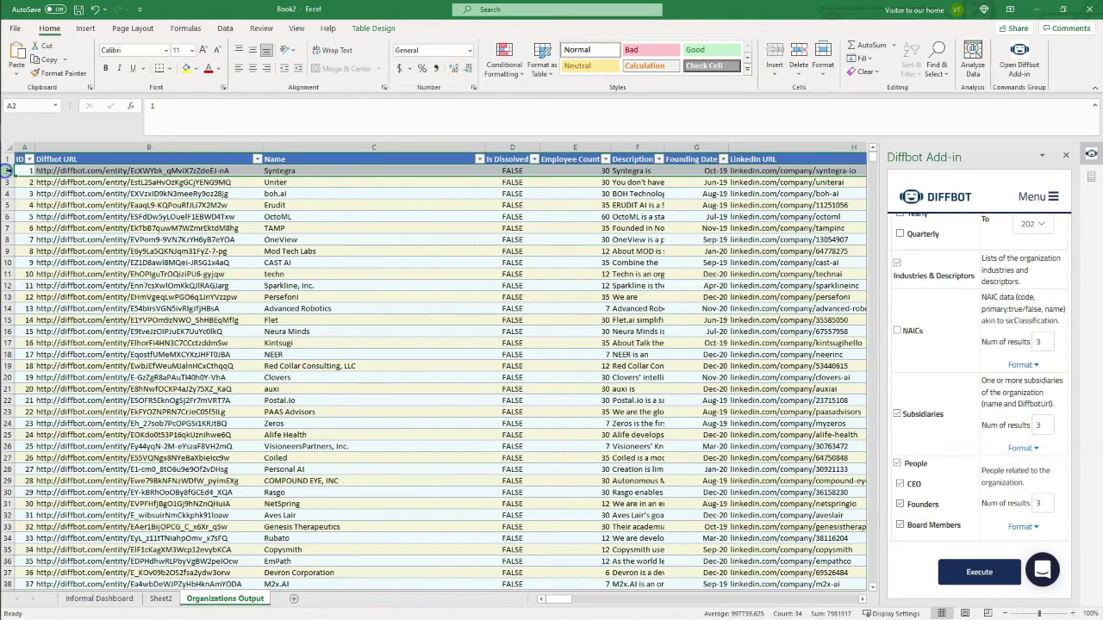
left_click(8, 274, "shift")
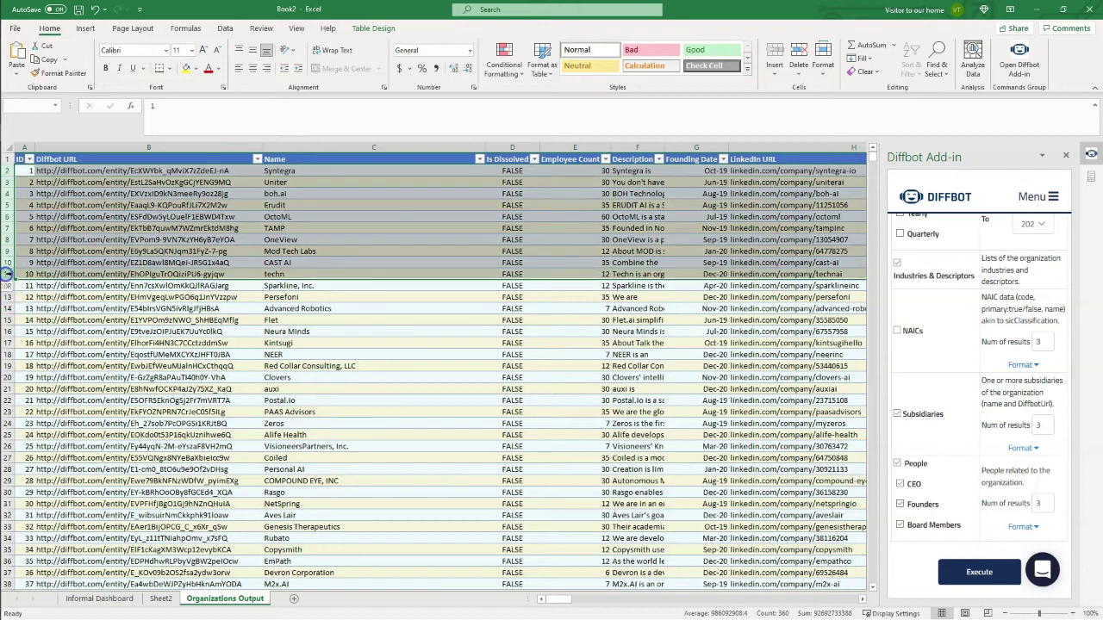
key("ctrl+c")
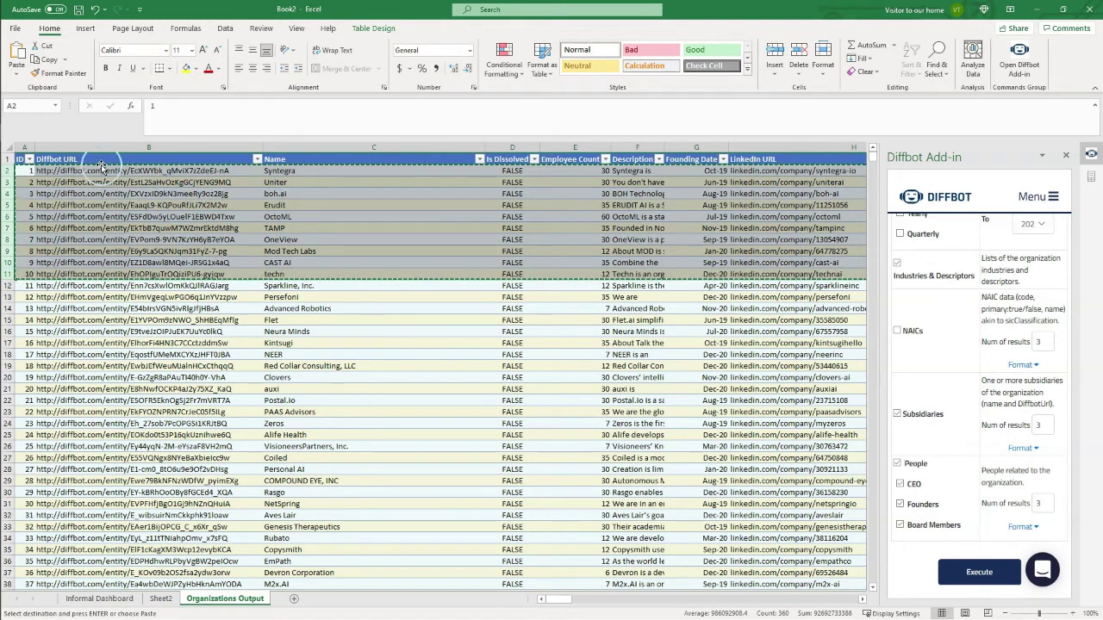
left_click(294, 598)
left_click(37, 171)
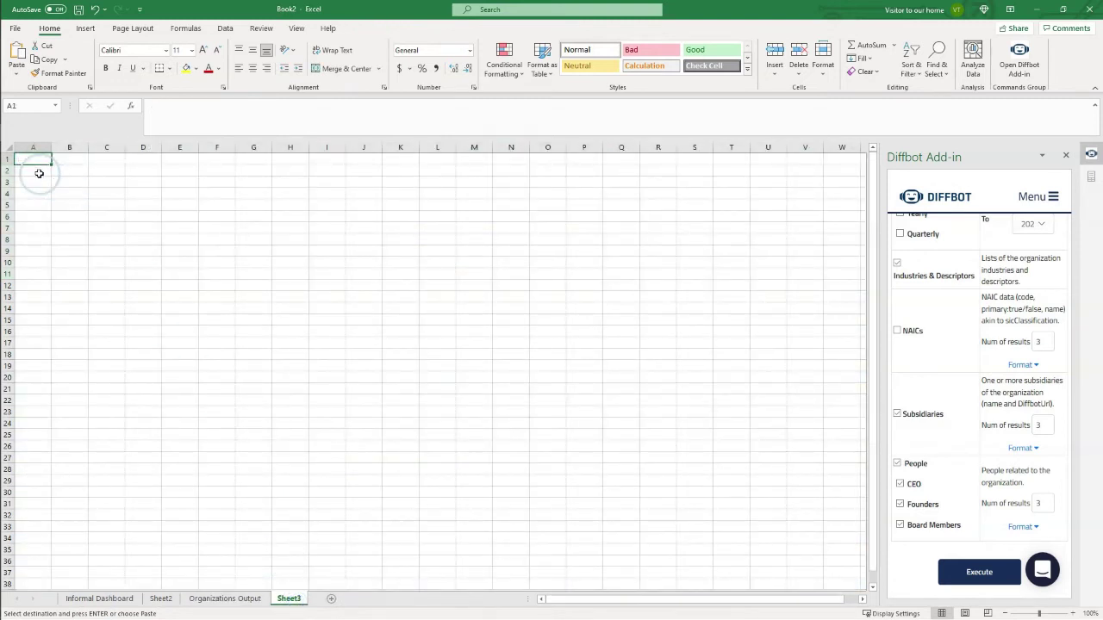
key("ctrl+v")
left_click(148, 321)
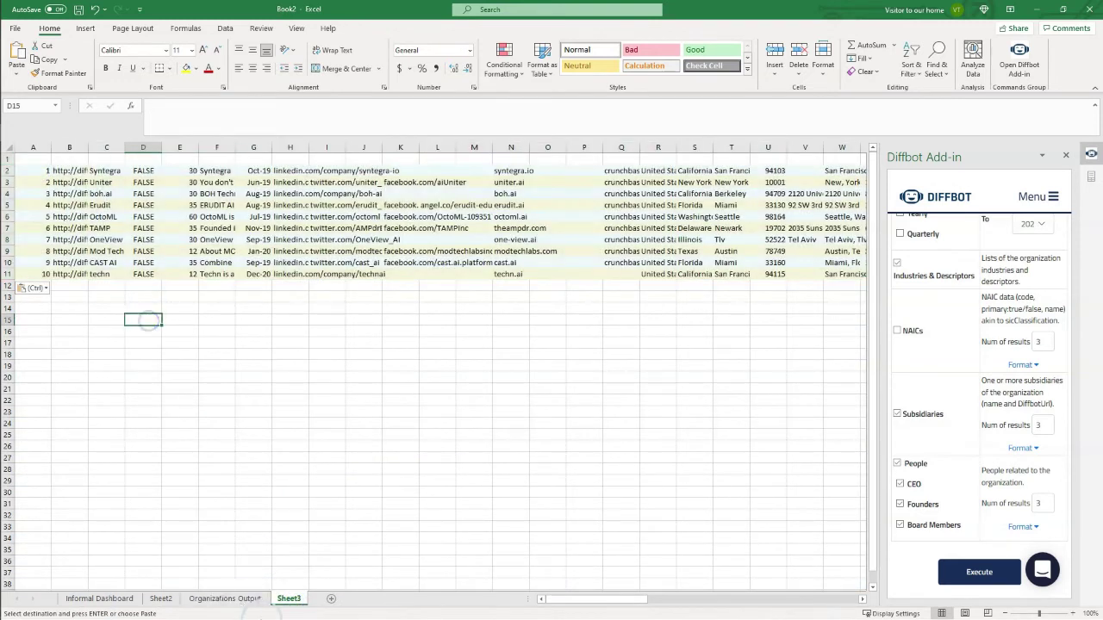
Copy the header row of Organizations Output into row 1 of Sheet3, above the pasted company rows.
left_click(226, 598)
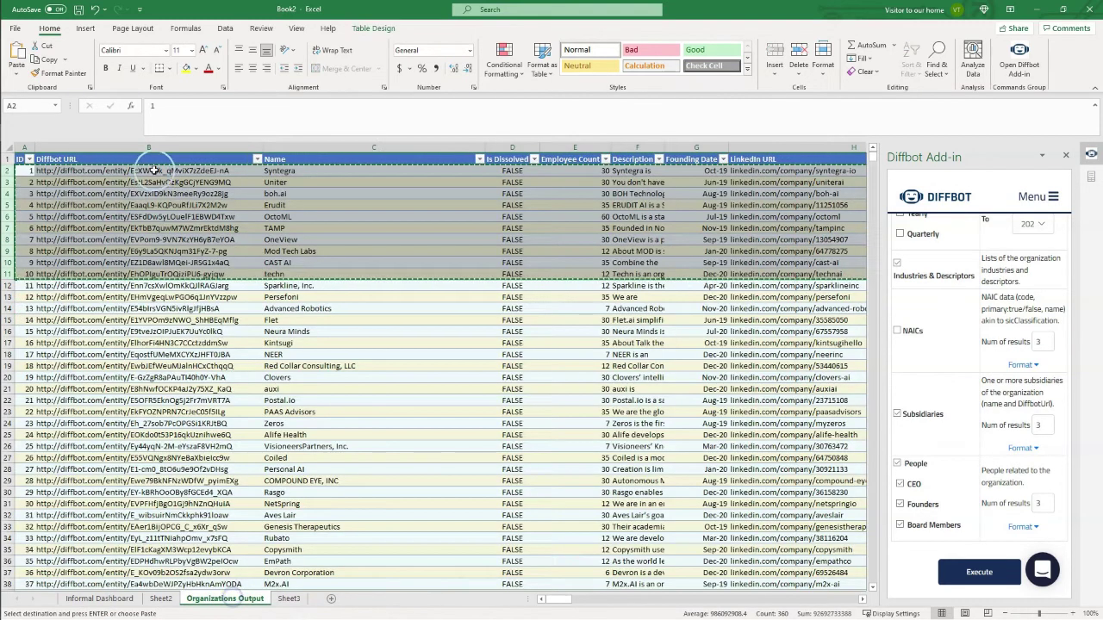
left_click(7, 159)
key("ctrl+c")
left_click(289, 598)
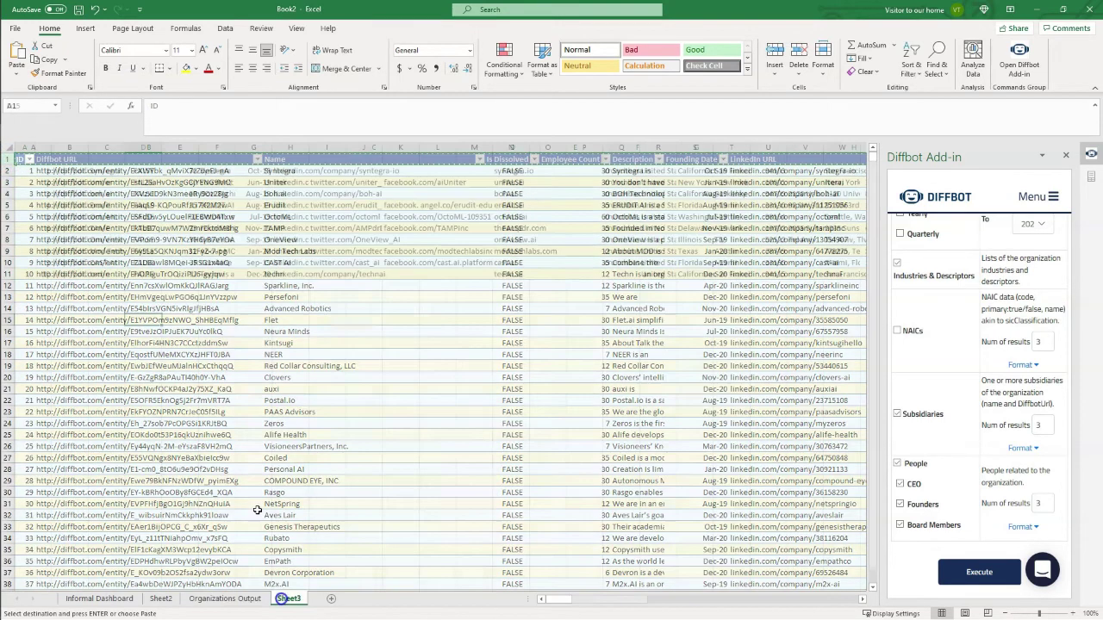
key("ctrl+Home")
key("ctrl+v")
left_click(351, 399)
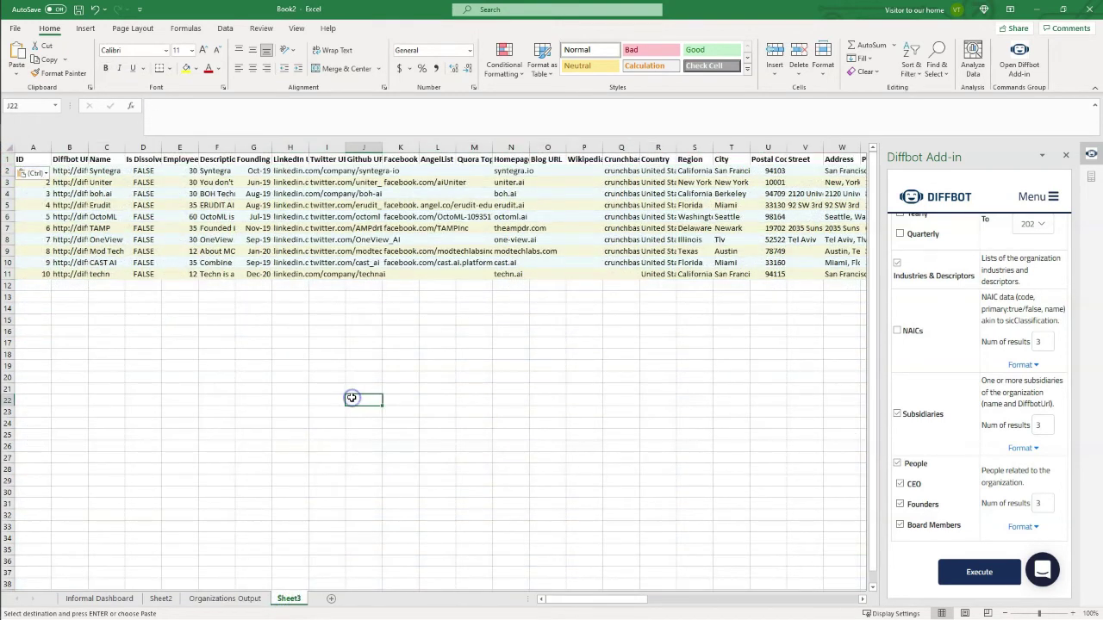
Open the Diffbot Lookalike feature and map Custom ID to column A, the company ID column.
left_click(1035, 201)
left_click(914, 295)
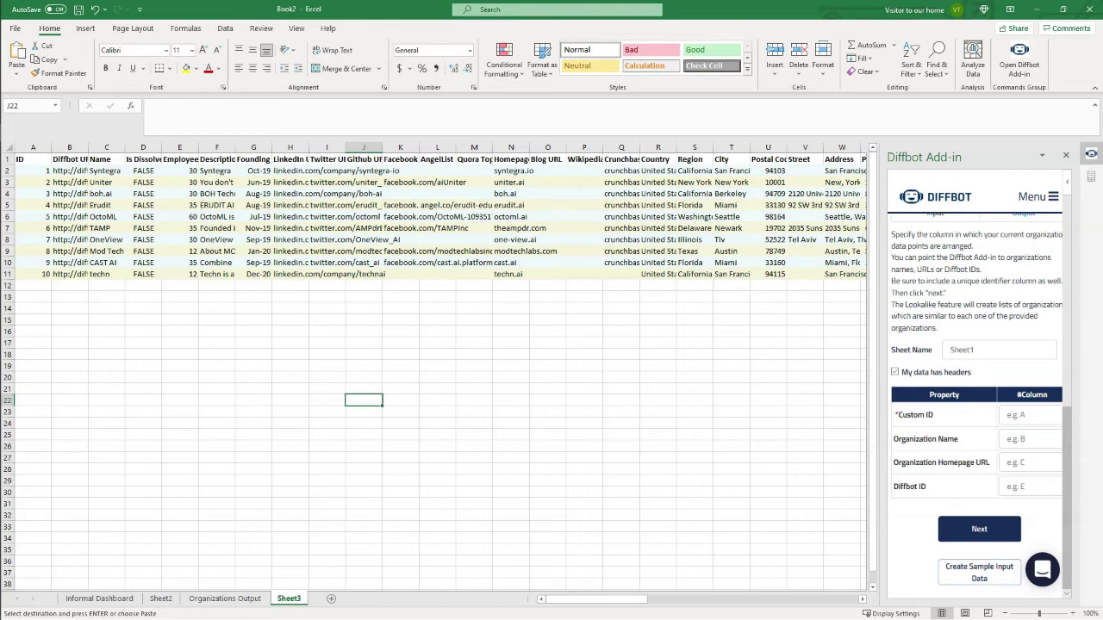
left_click_drag(34, 171, 44, 287)
left_click(1024, 418)
Map Organization Name to column C and Diffbot ID to column B in the Lookalike input settings.
left_click(1021, 444)
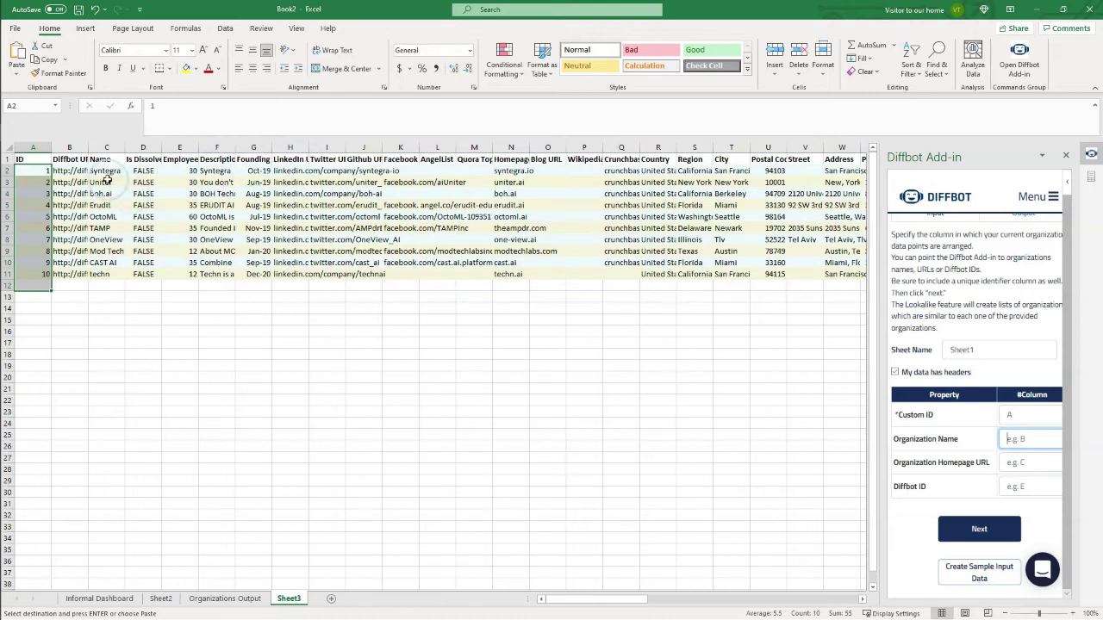
left_click(1048, 453)
type("C")
left_click(1019, 462)
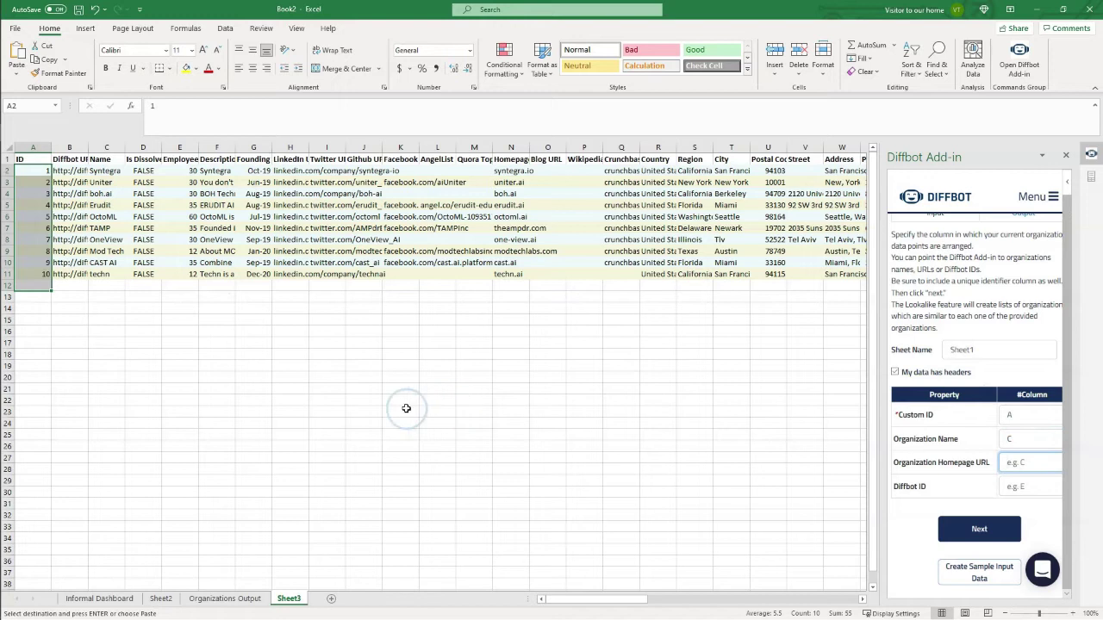
left_click(1029, 485)
type("B")
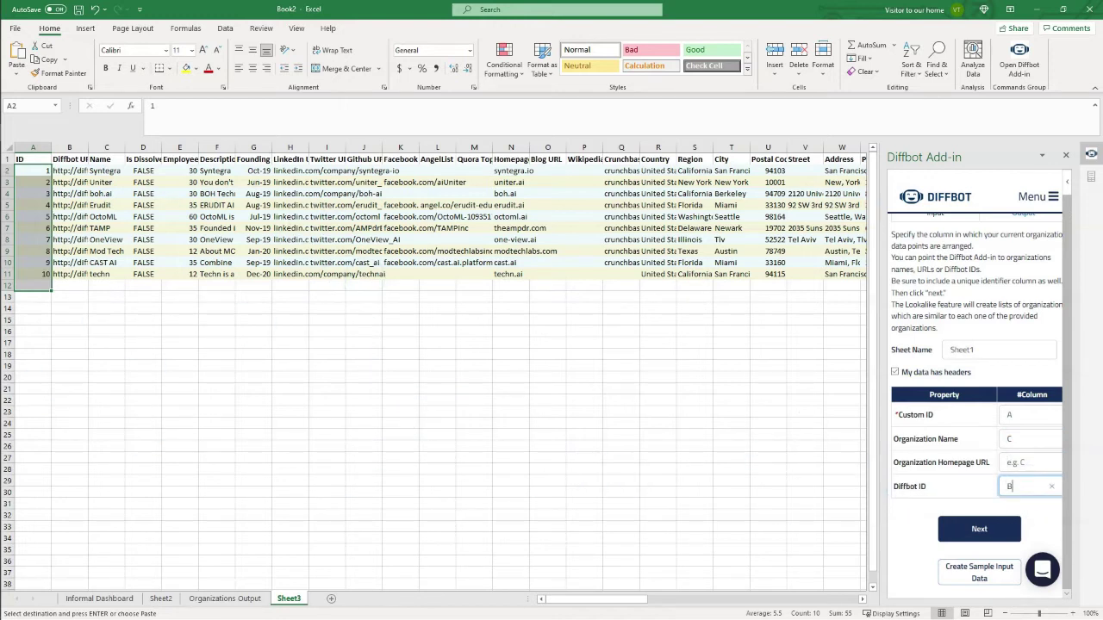
left_click(69, 180)
left_click_drag(73, 171, 69, 277)
left_click(106, 342)
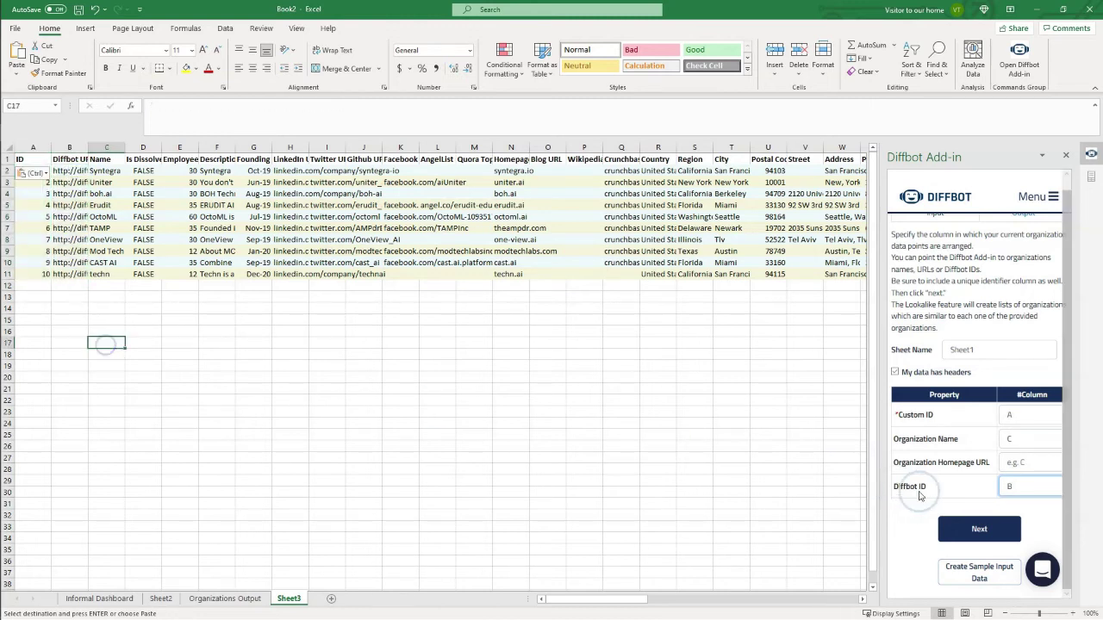
Set the Lookalike input sheet name to Sheet3 and proceed to the output settings.
left_click(911, 543)
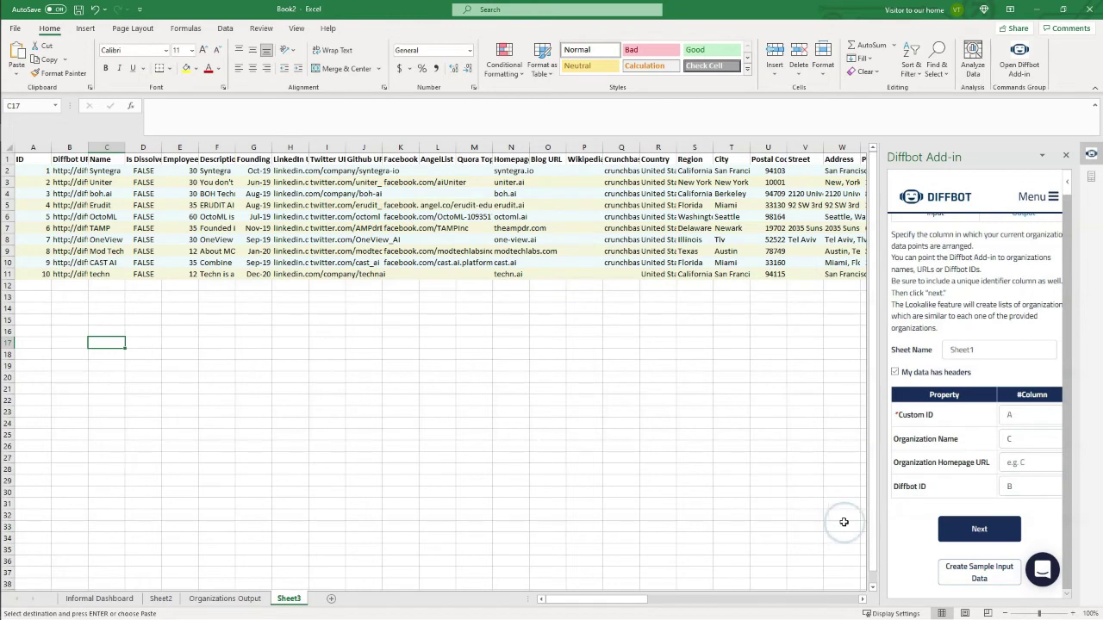
left_click(979, 529)
left_click(1009, 449)
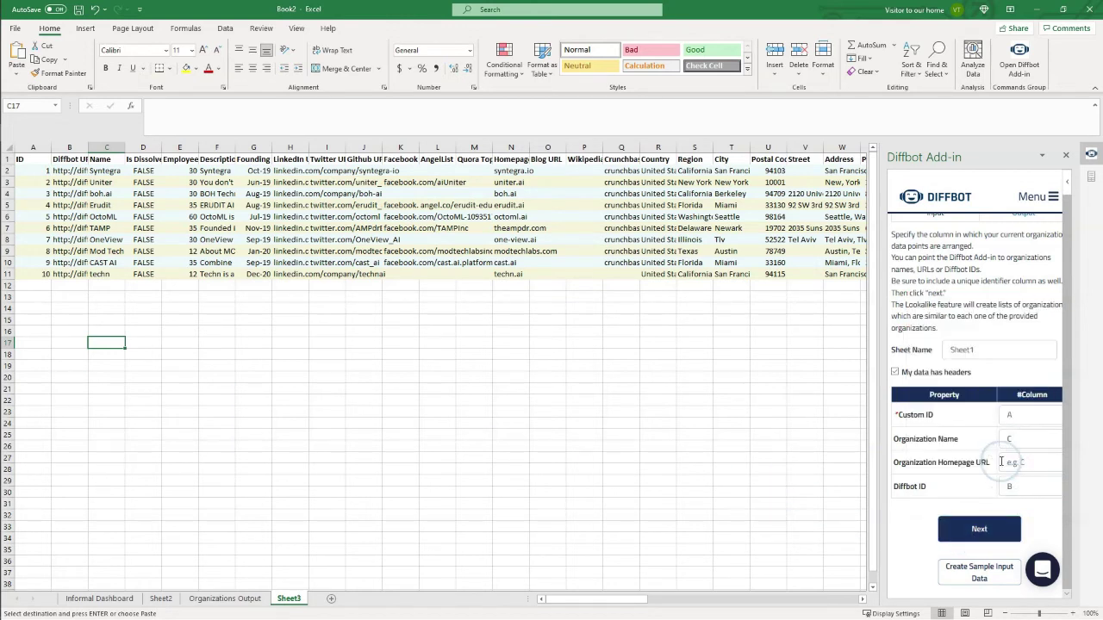
left_click(998, 342)
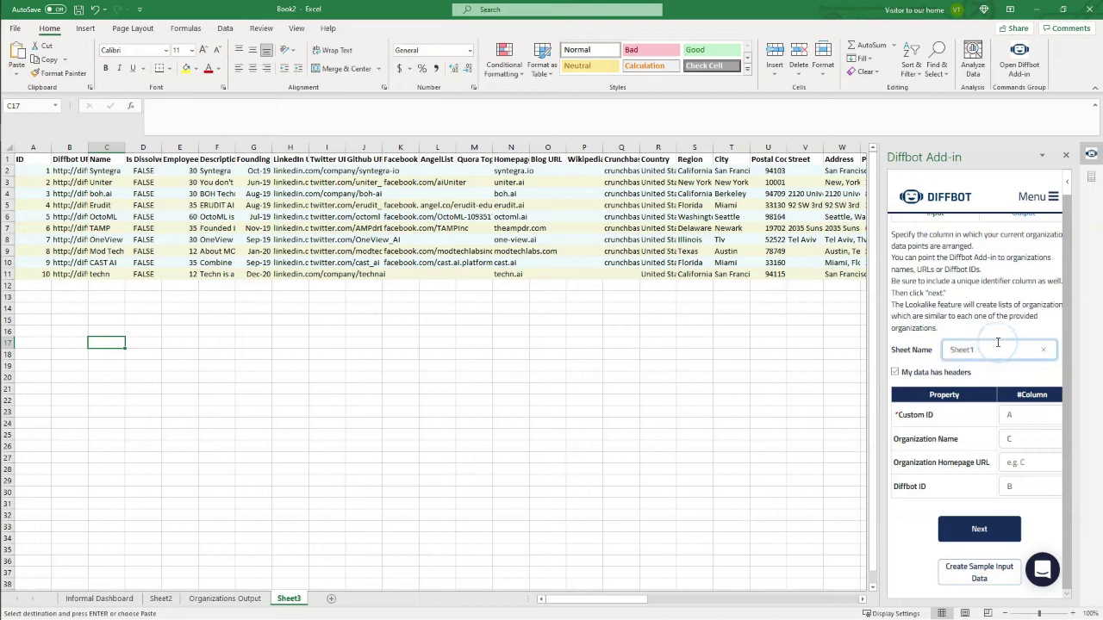
left_click(920, 525)
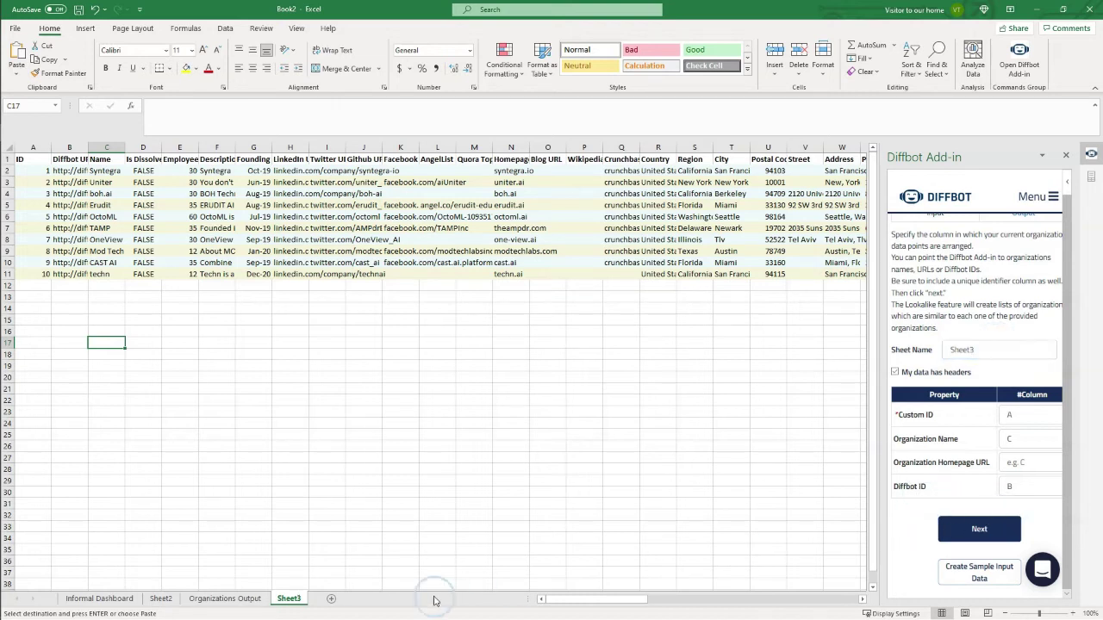
left_click(871, 529)
left_click(977, 528)
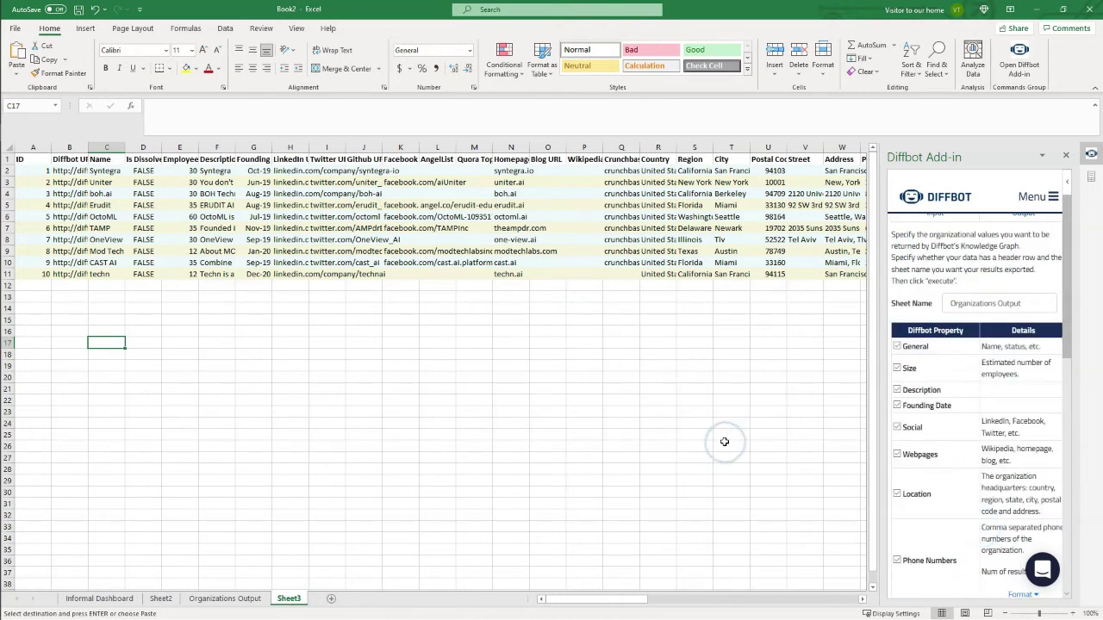
Try to execute the Lookalike query with Organizations Output as the output sheet, accepting the overwrite.
scroll(989, 429, "down", 10)
scroll(988, 429, "down", 3)
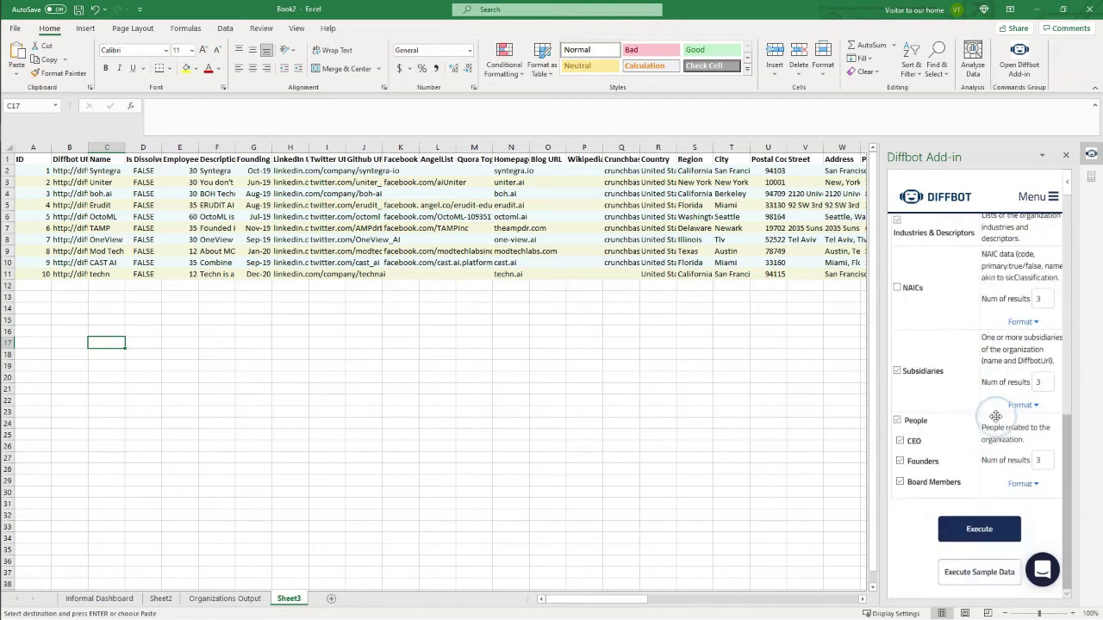
left_click(979, 527)
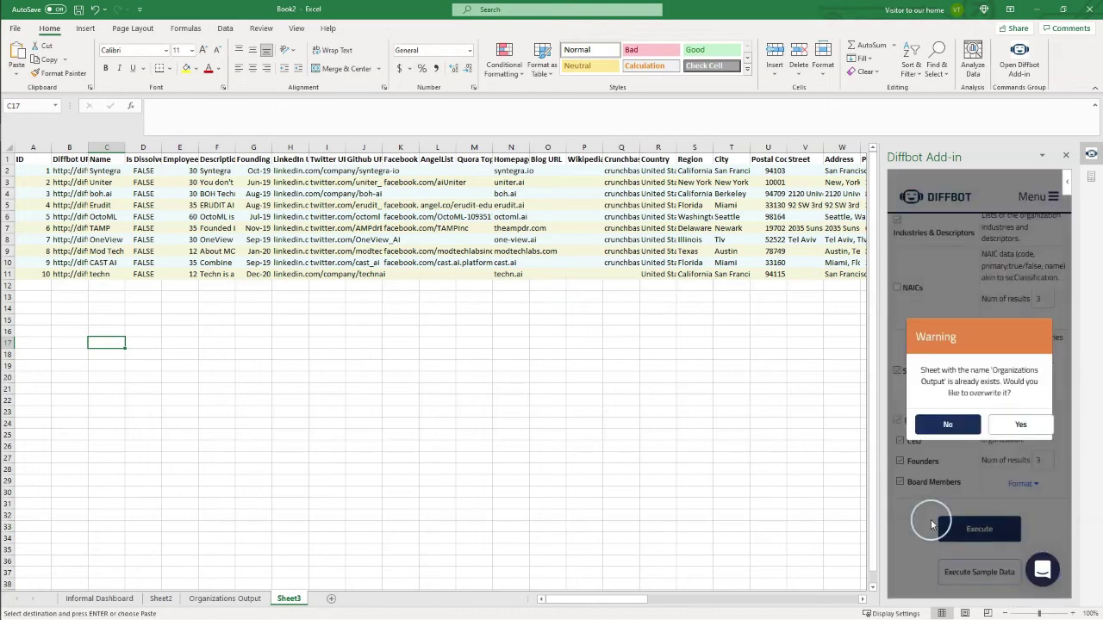
left_click(1021, 425)
Set the output sheet name to Lookalike and execute the Lookalike query.
scroll(991, 388, "up", 13)
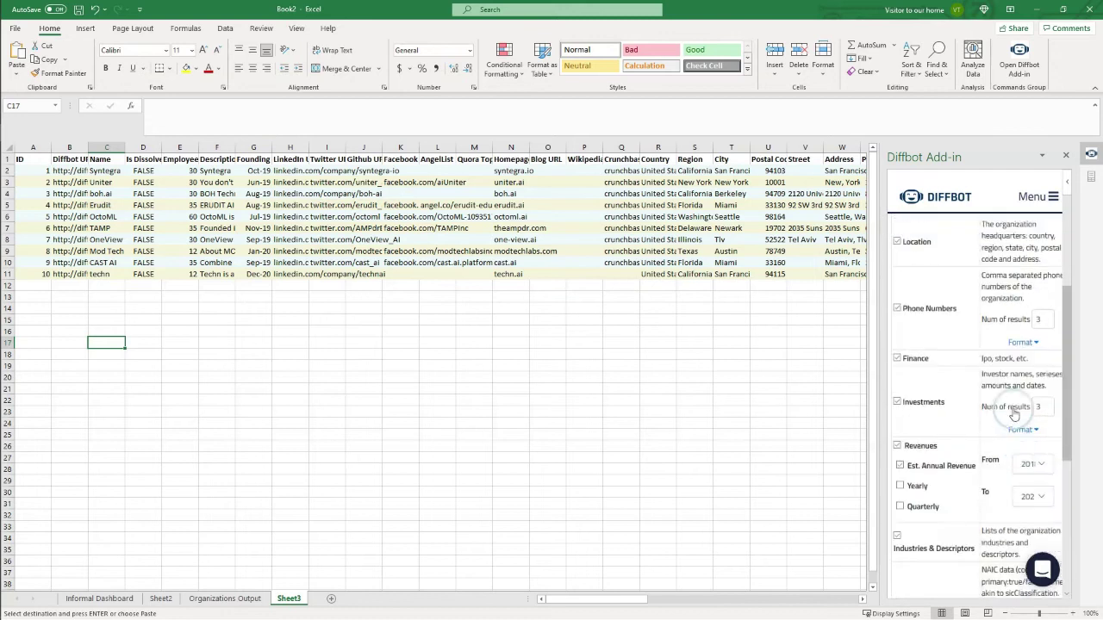
left_click_drag(1036, 316, 893, 314)
type("L")
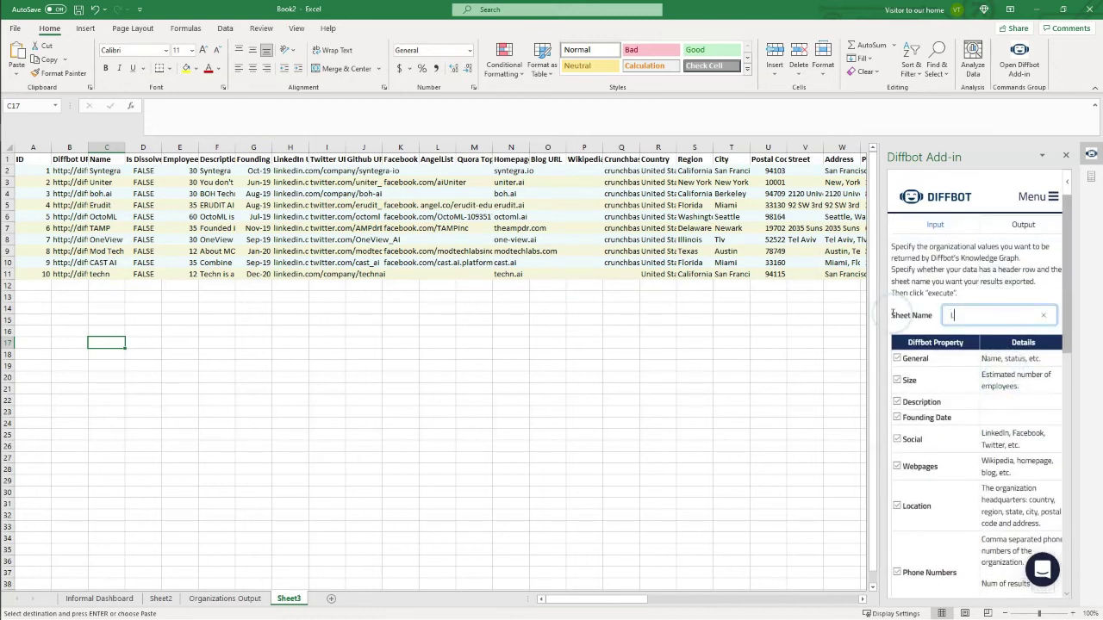
type("ookalike")
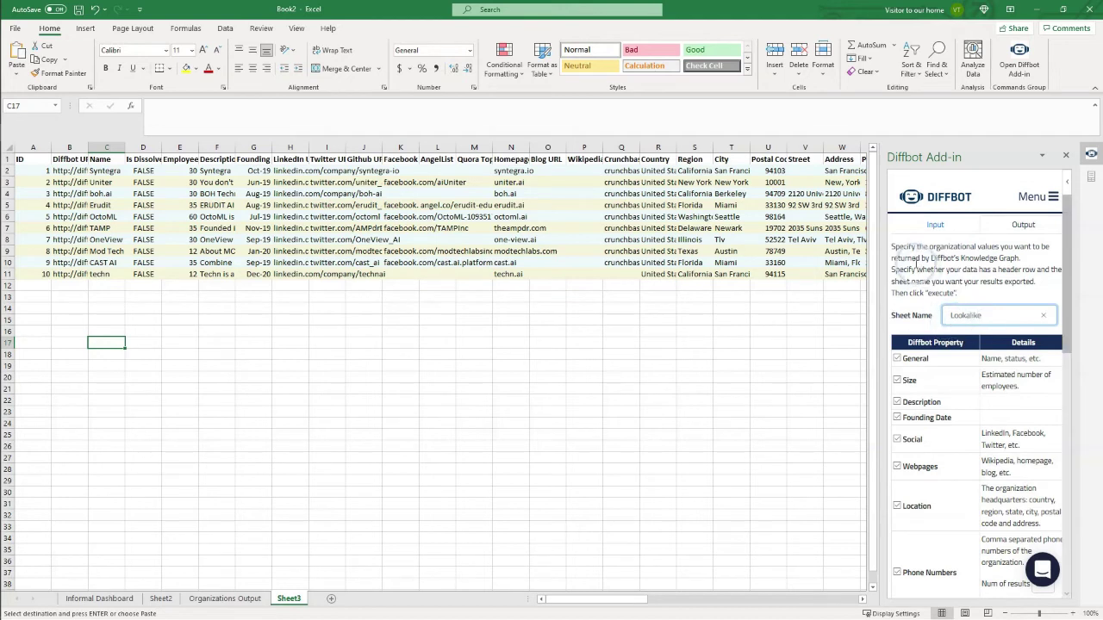
scroll(979, 388, "down", 10)
left_click(978, 529)
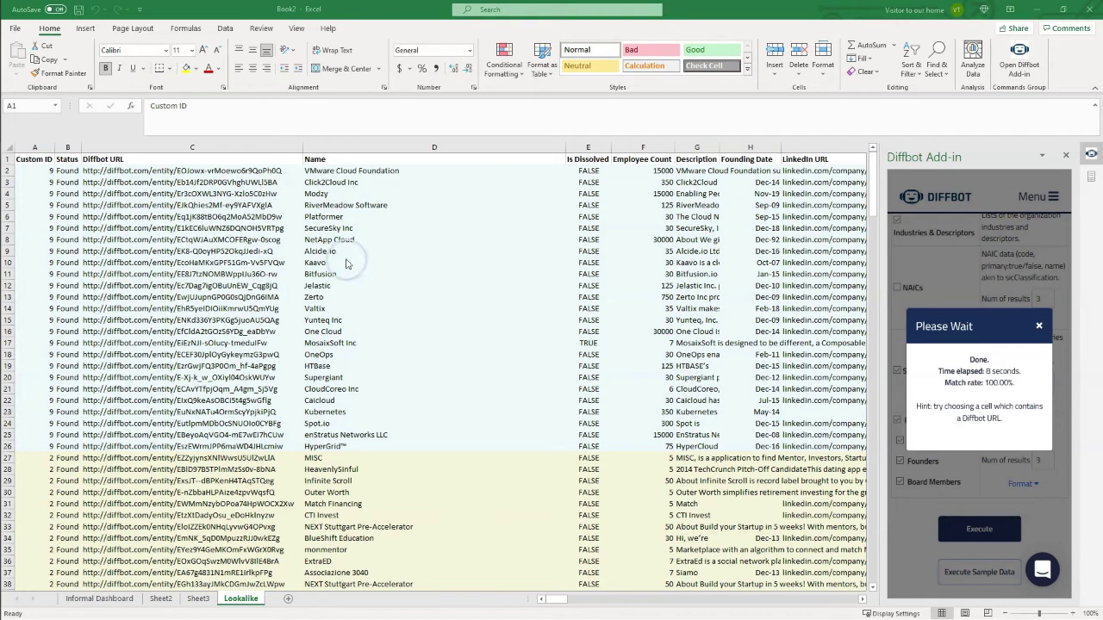
Compare the source companies on Sheet3 with the similar companies listed by Custom ID on the Lookalike sheet.
left_click(197, 599)
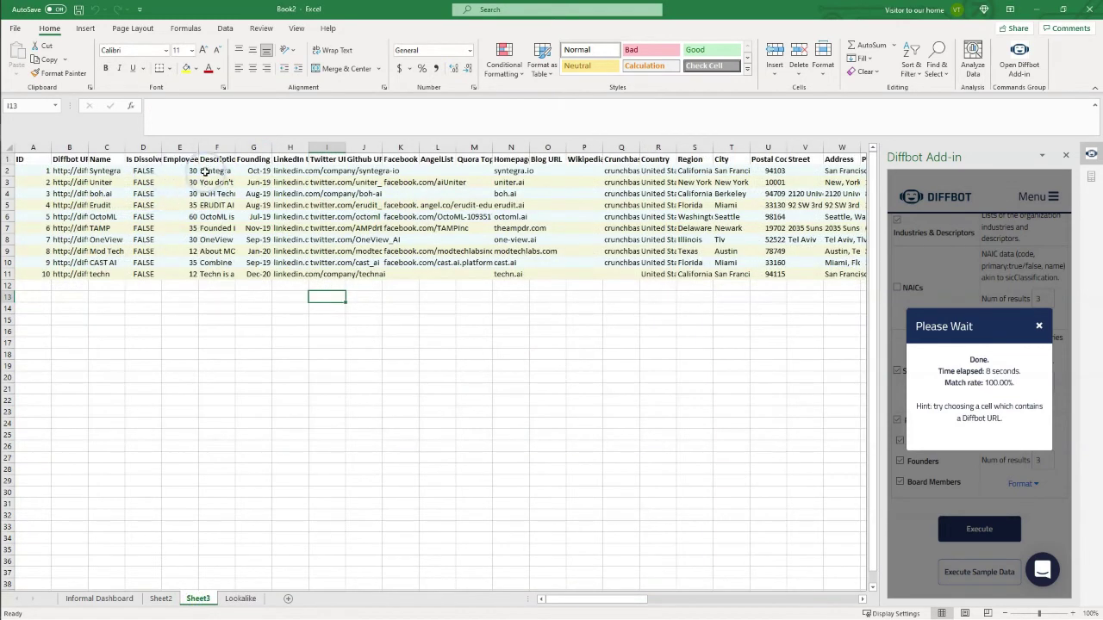
left_click(204, 170)
left_click(110, 173)
left_click(115, 183)
left_click(110, 205)
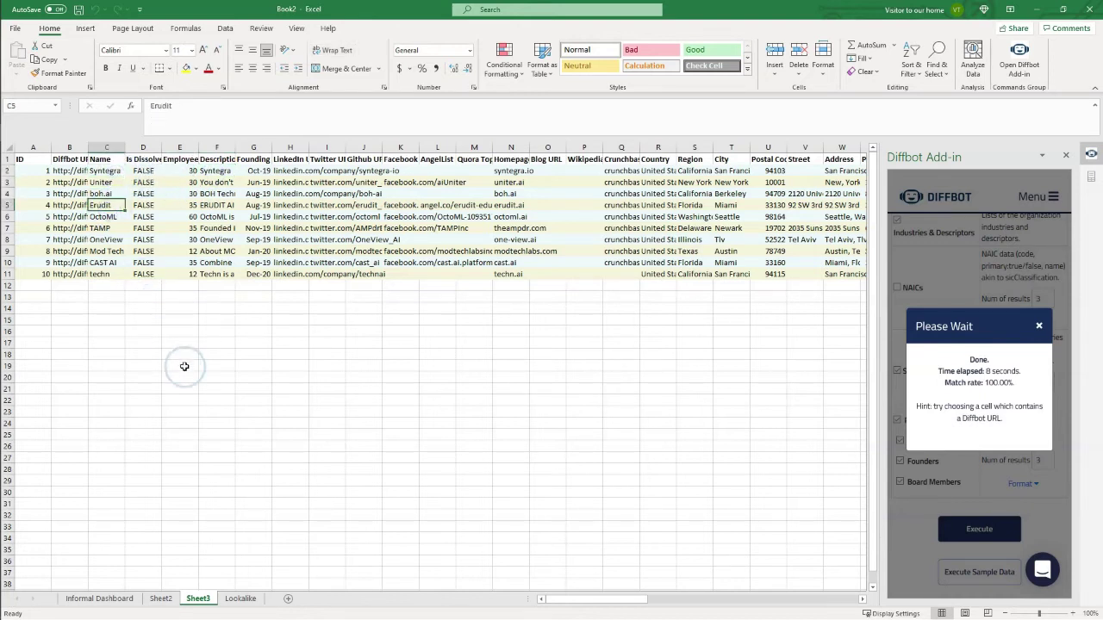
left_click(244, 599)
left_click_drag(351, 171, 392, 441)
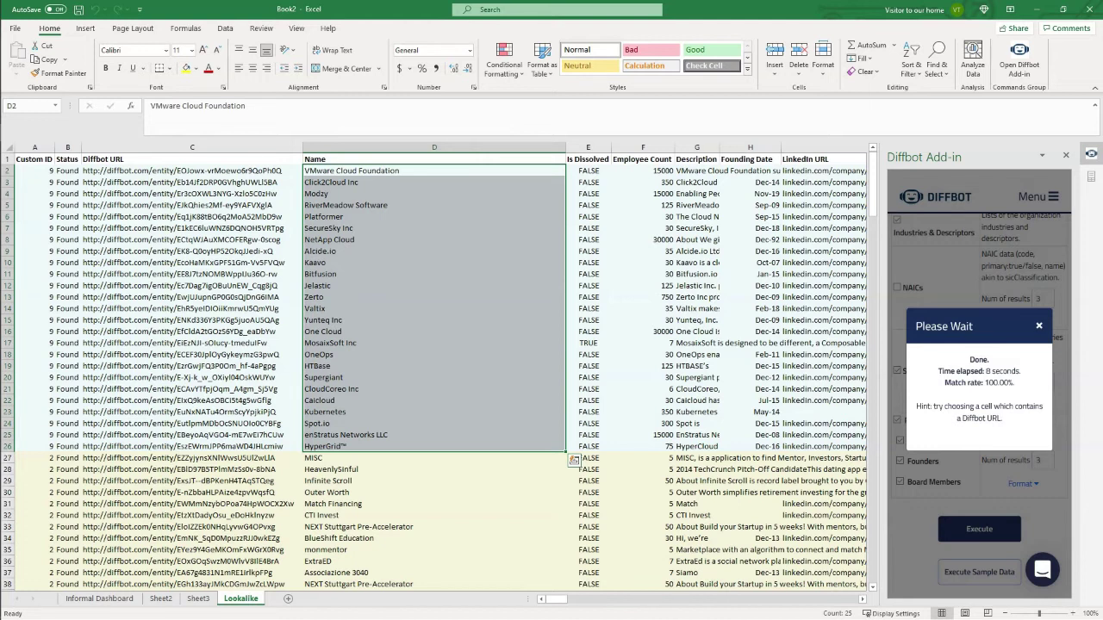
scroll(513, 300, "down", 15)
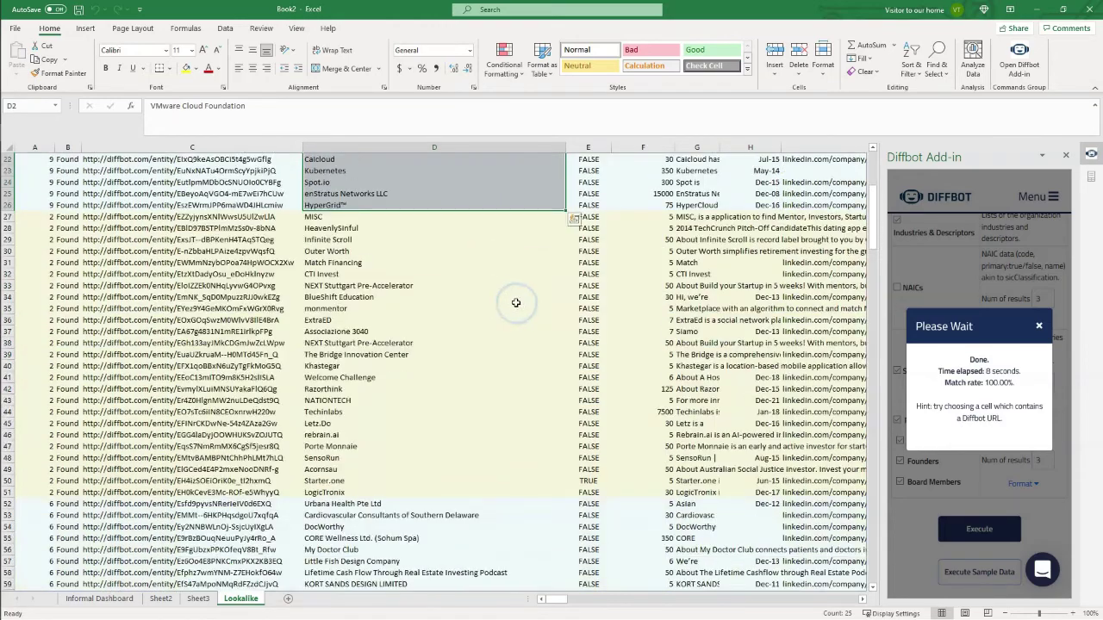
left_click_drag(873, 296, 881, 161)
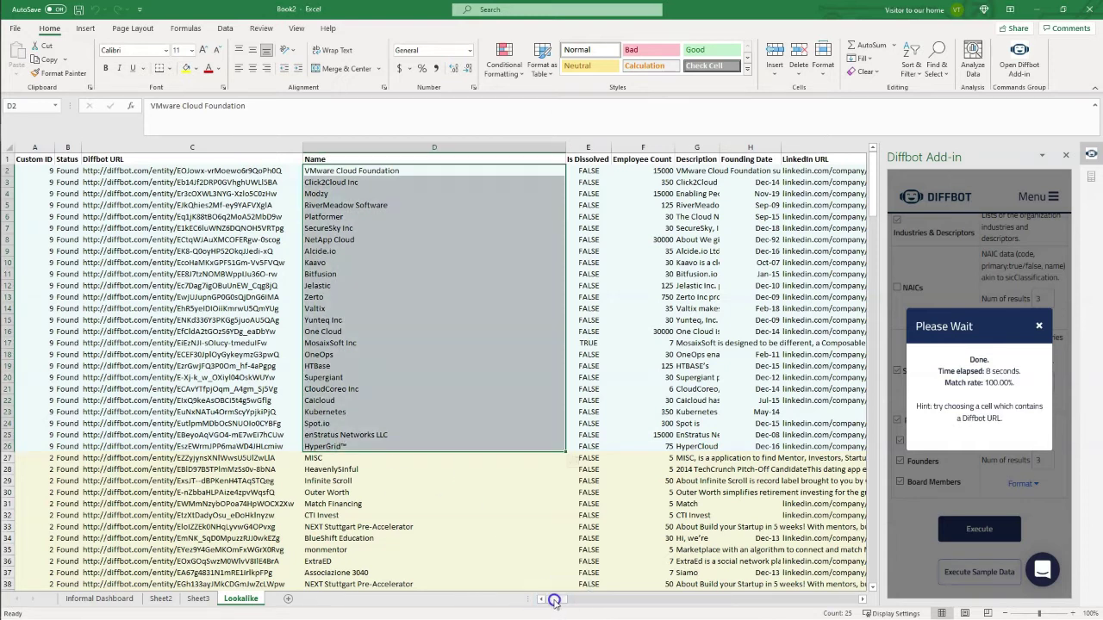
left_click(505, 480)
left_click_drag(557, 600, 523, 607)
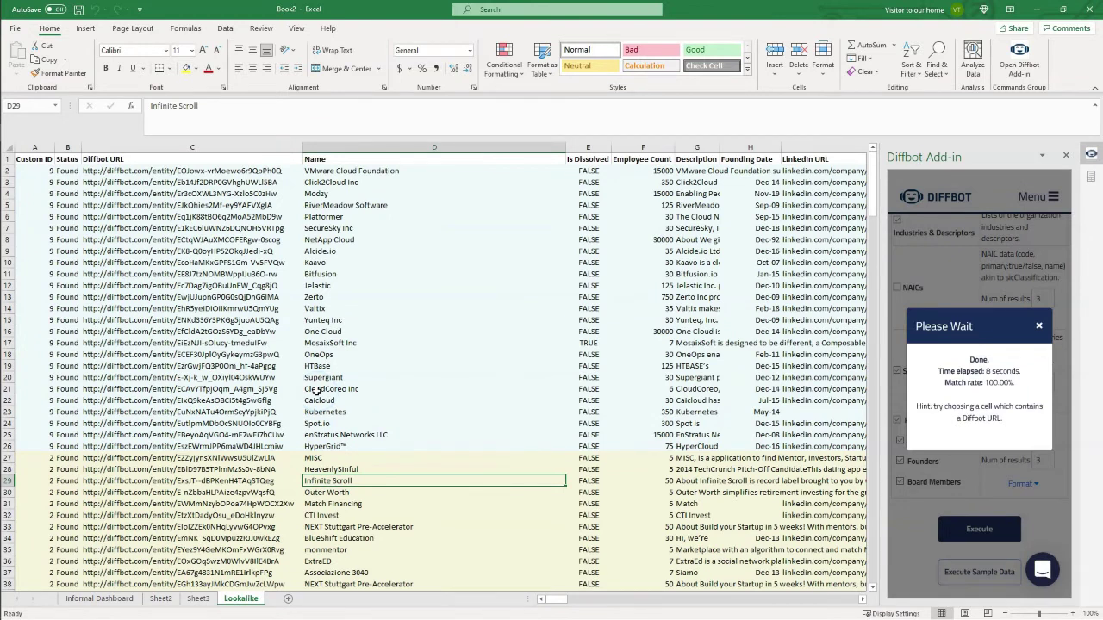
Add a new blank worksheet after the Lookalike sheet and select its cell A2.
left_click(290, 606)
left_click(67, 184)
left_click(35, 175)
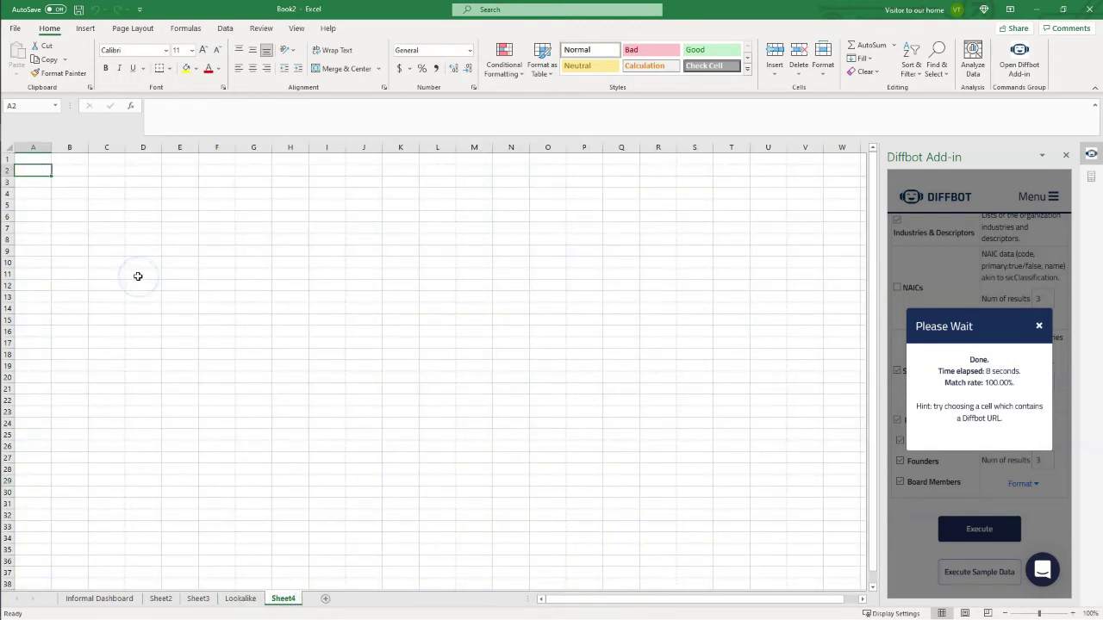
Dismiss the Lookalike completion message, open Diffbot's Enhance feature and create its sample organization input data.
left_click(1040, 326)
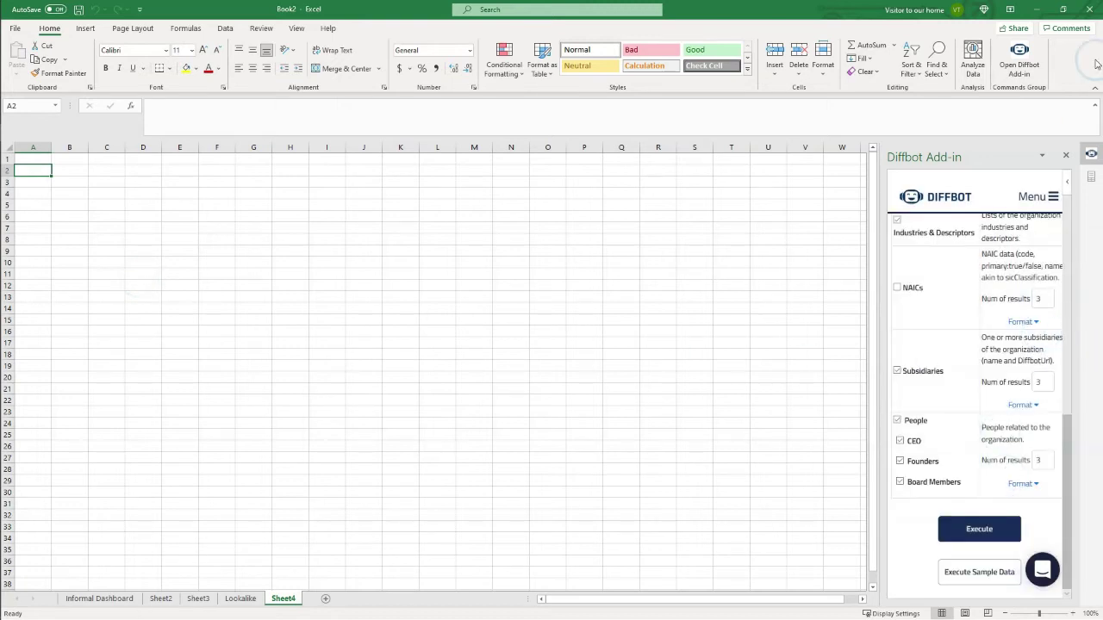
left_click(1049, 197)
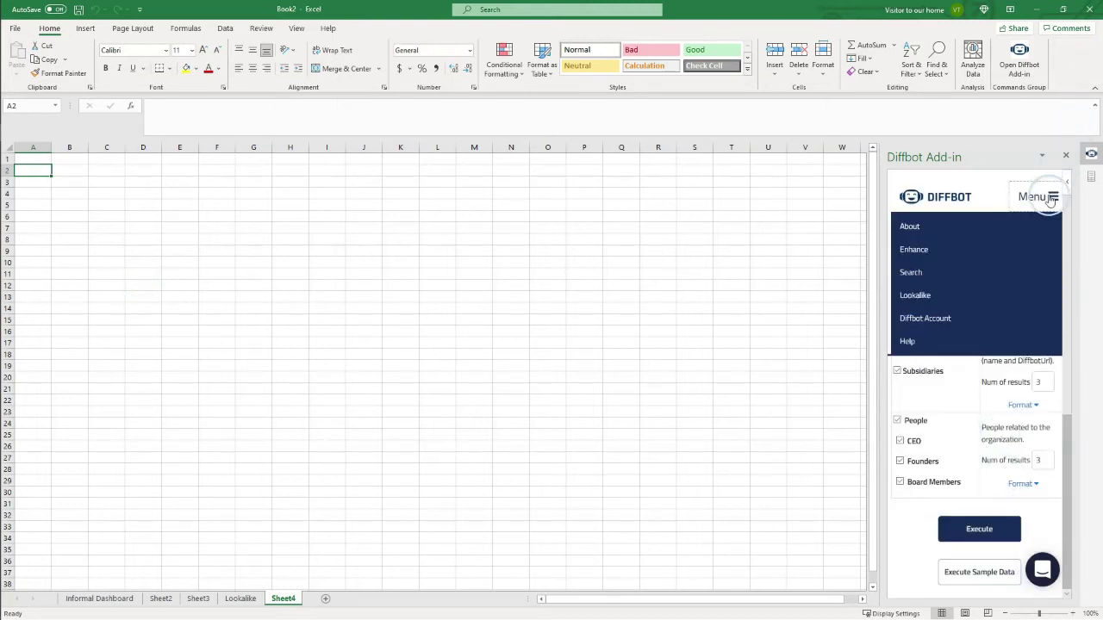
left_click(916, 253)
left_click(970, 566)
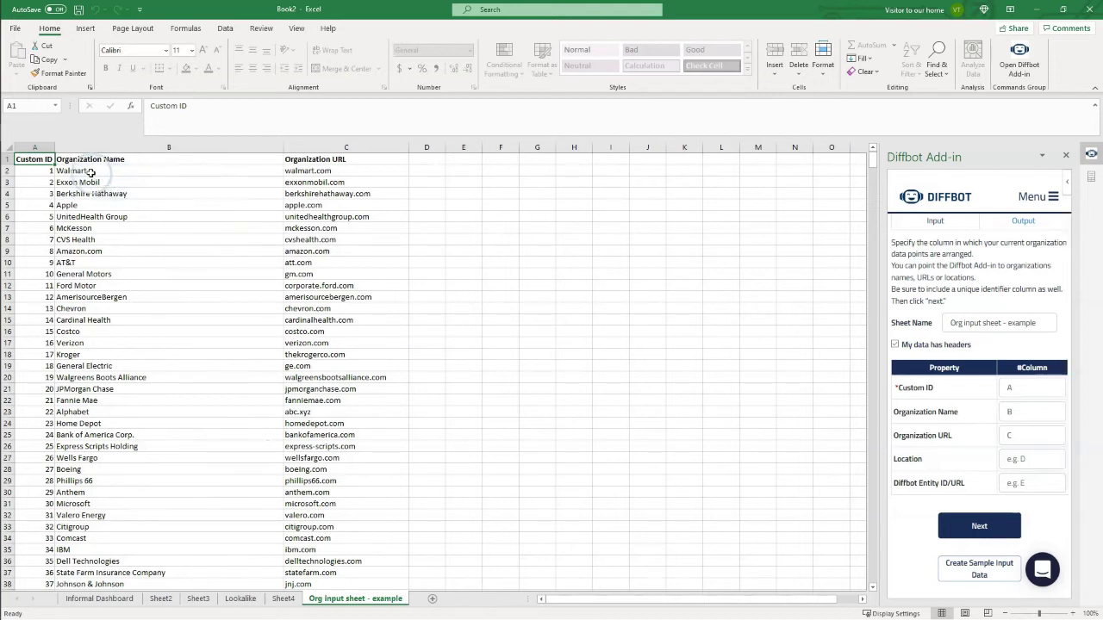
Examine the sample organization IDs, names and URLs and how Enhance maps them to input columns.
left_click_drag(91, 175, 111, 503)
left_click(113, 506)
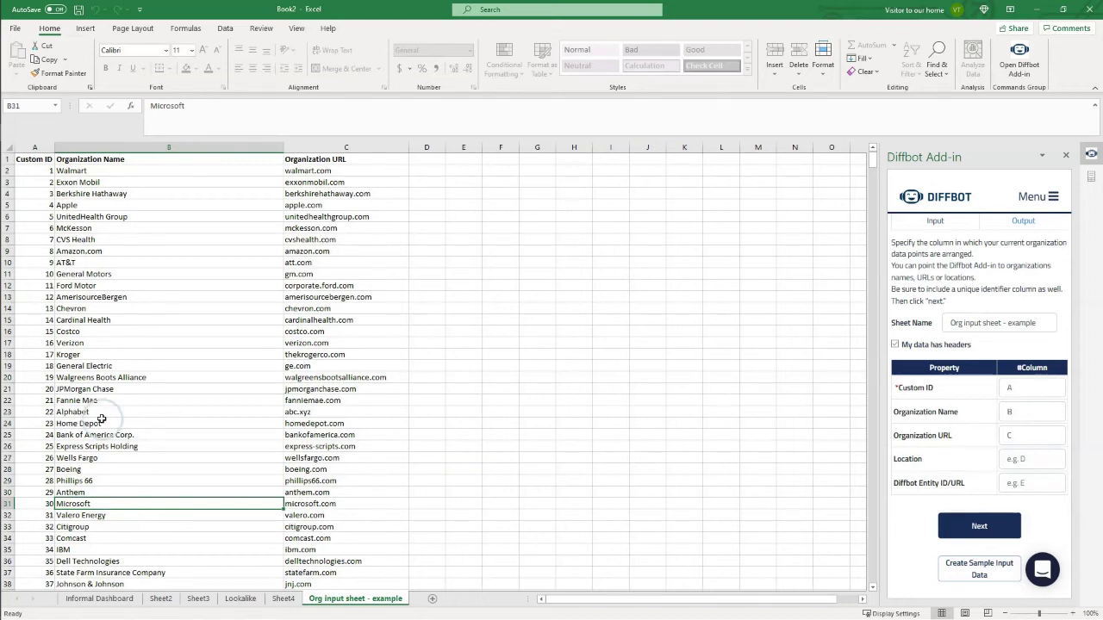
left_click(32, 173)
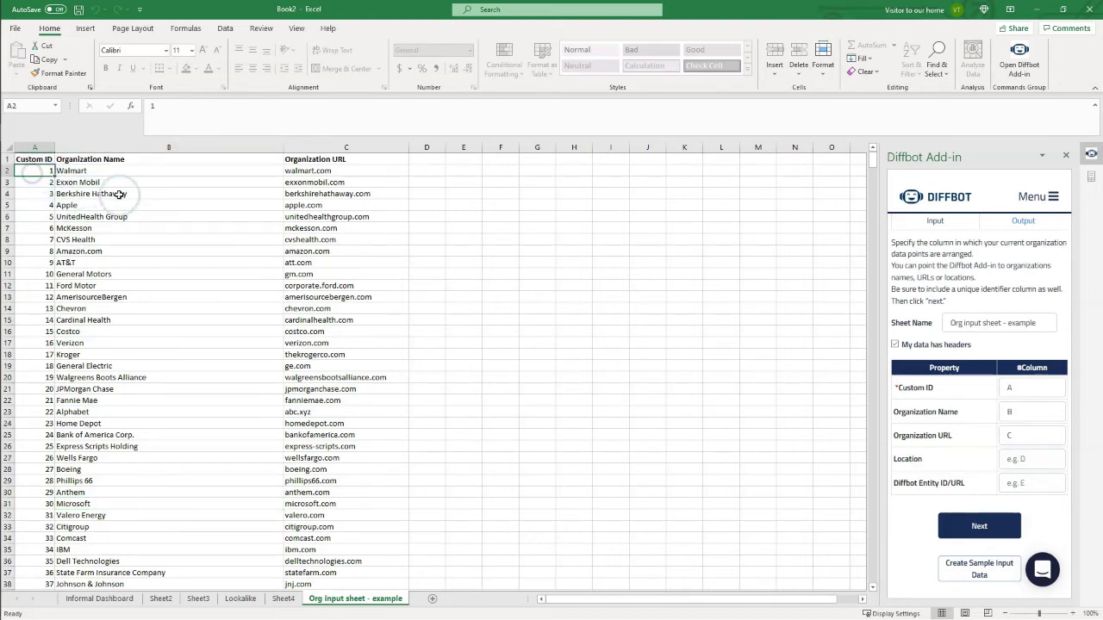
left_click(96, 181)
left_click(362, 182)
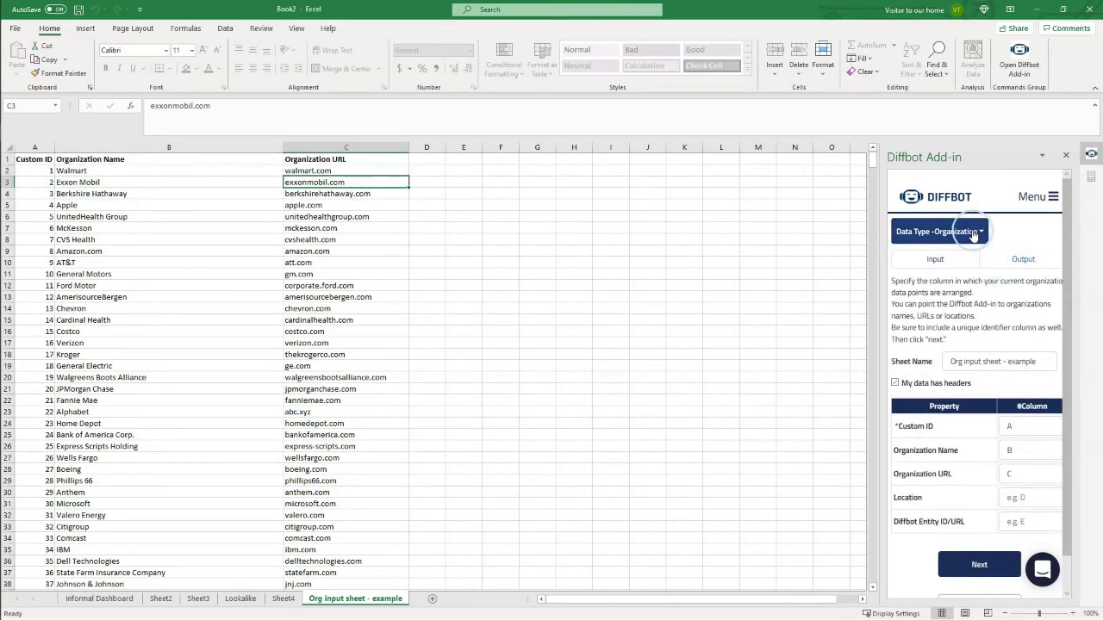
left_click(1066, 192)
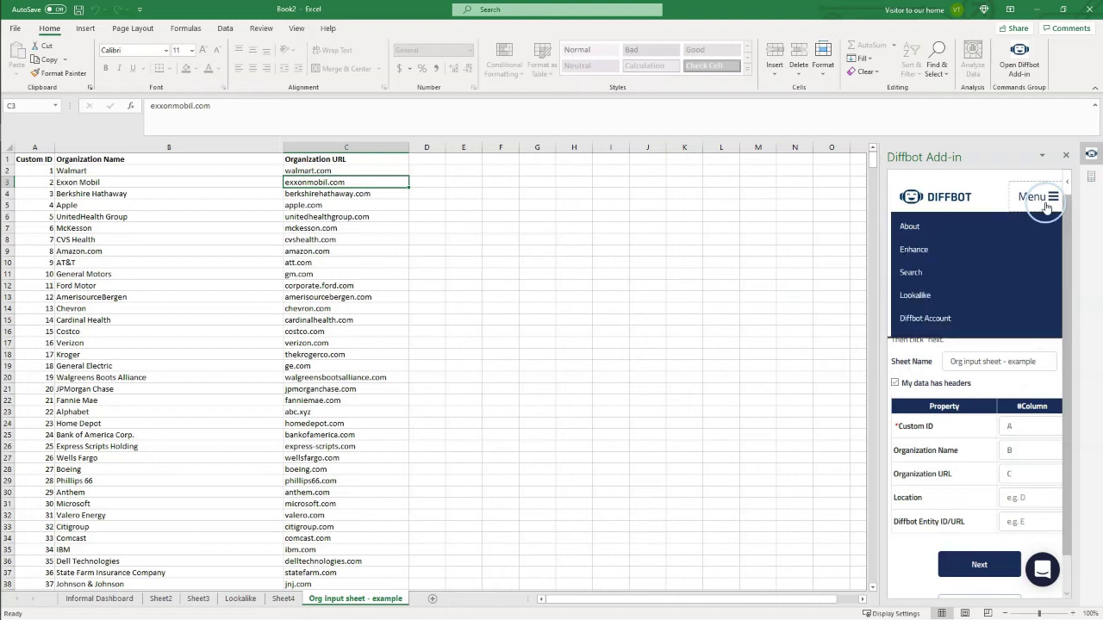
left_click(920, 358)
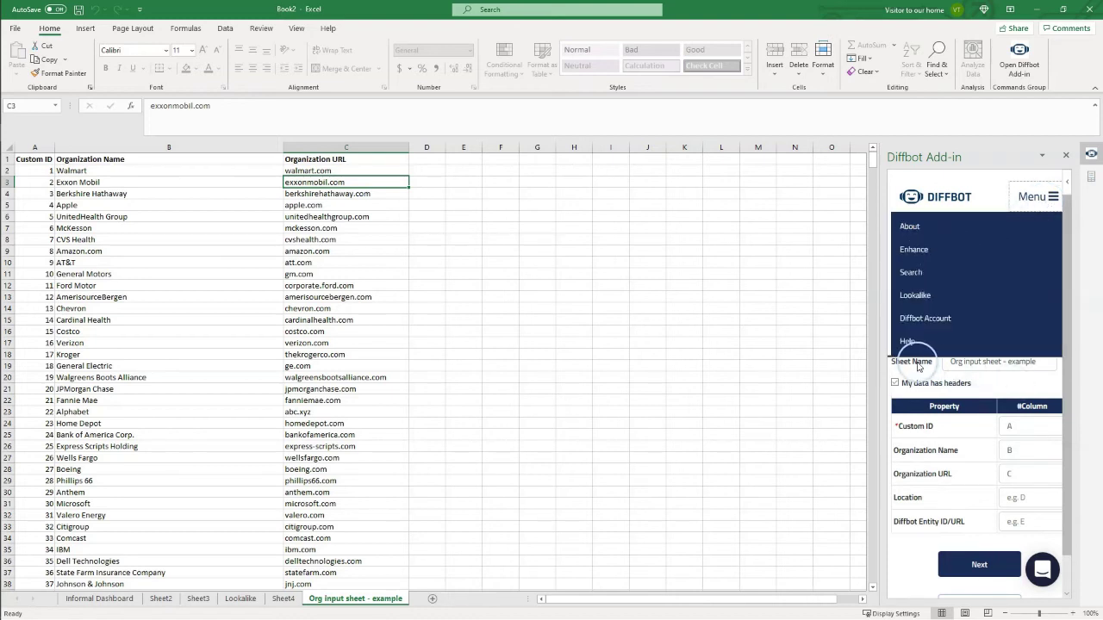
left_click(1004, 429)
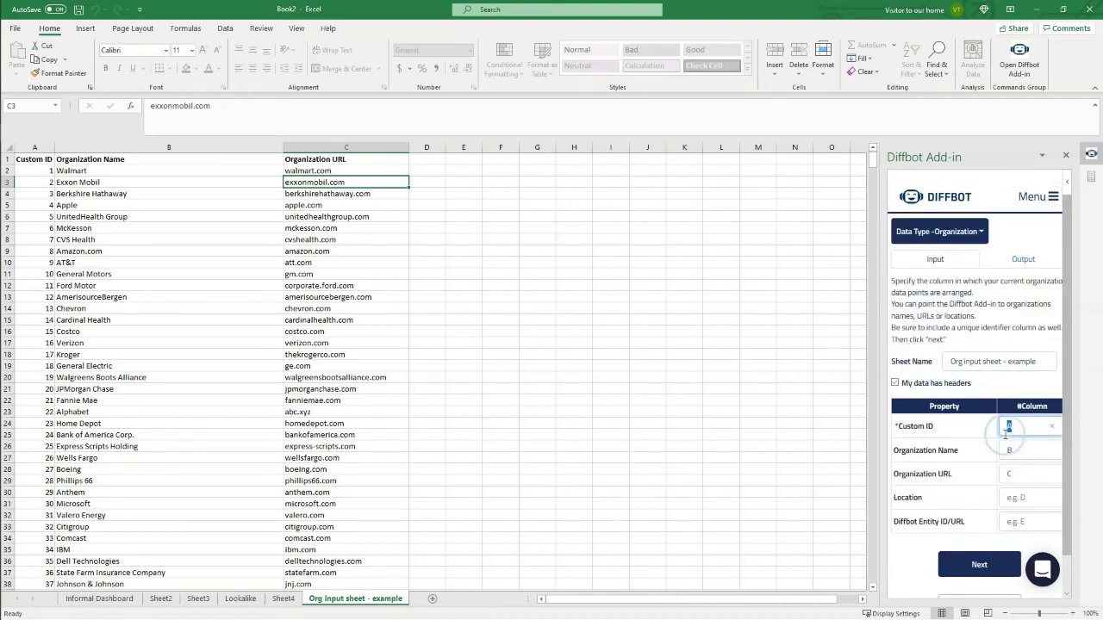
left_click(1017, 450)
left_click(1036, 475)
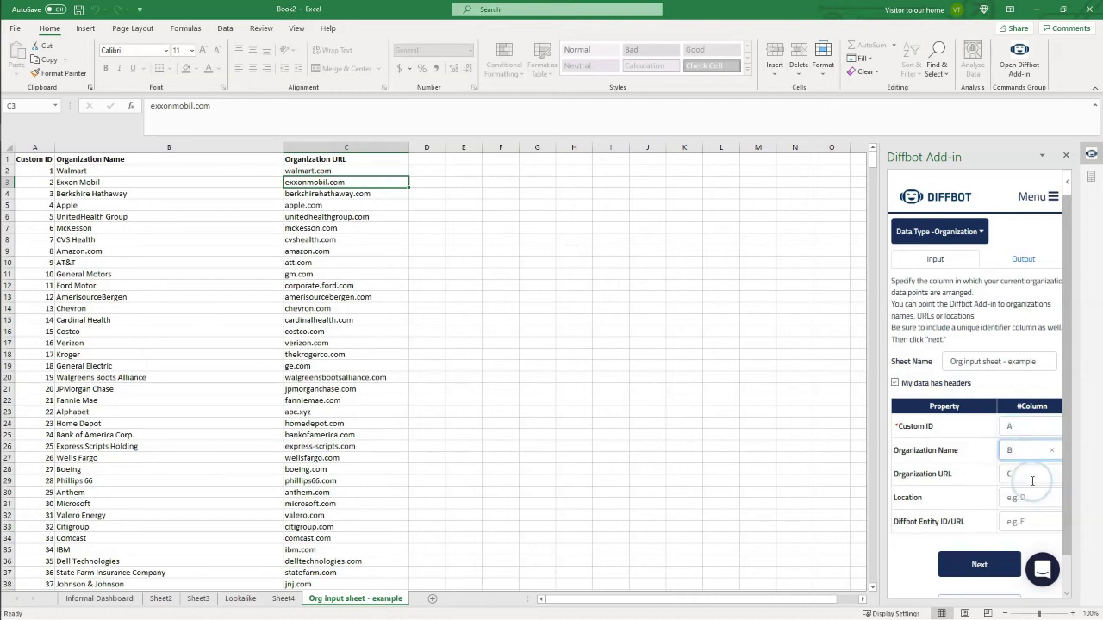
left_click(945, 337)
scroll(956, 388, "down", 1)
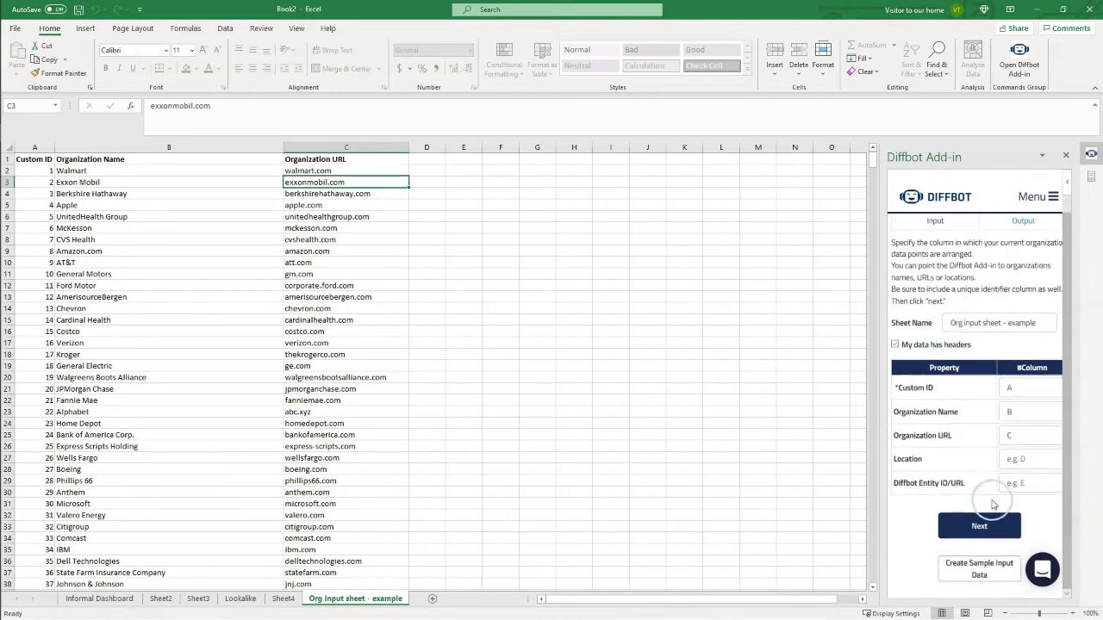
Run Enhance on the sample organizations with the selected output properties, sending the results to a sheet named Enhance.
left_click(979, 526)
scroll(991, 517, "down", 10)
left_click(941, 526)
left_click(1019, 425)
left_click(930, 353)
type("Enha")
scroll(1026, 544, "down", 10)
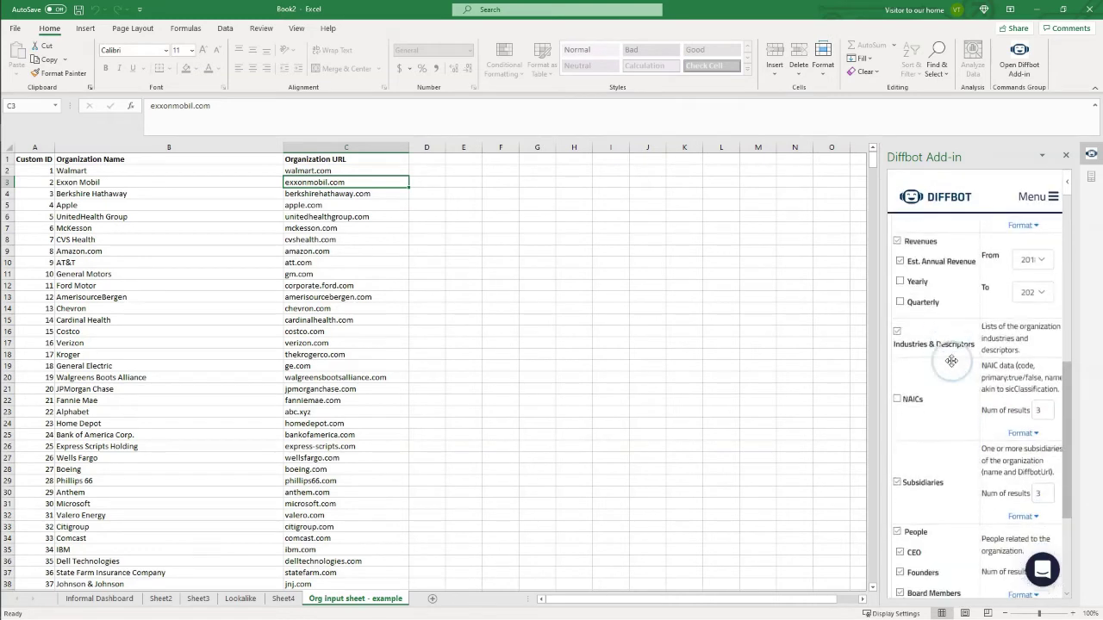
left_click(945, 526)
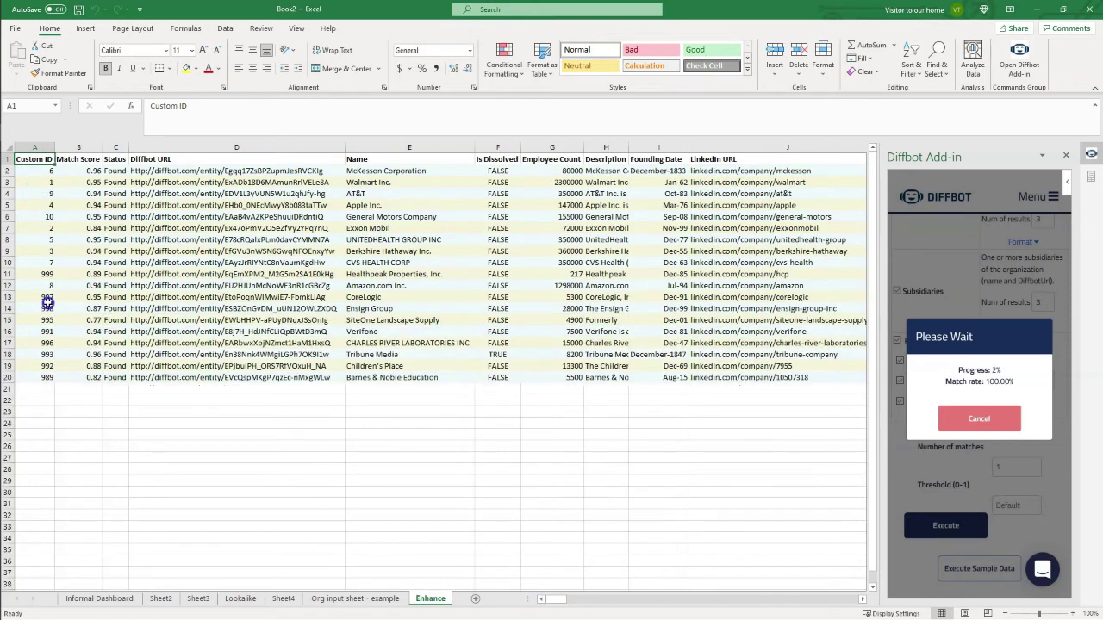
Compare the input organizations on the Org input sheet - example with the enriched records on the Enhance sheet.
left_click(354, 598)
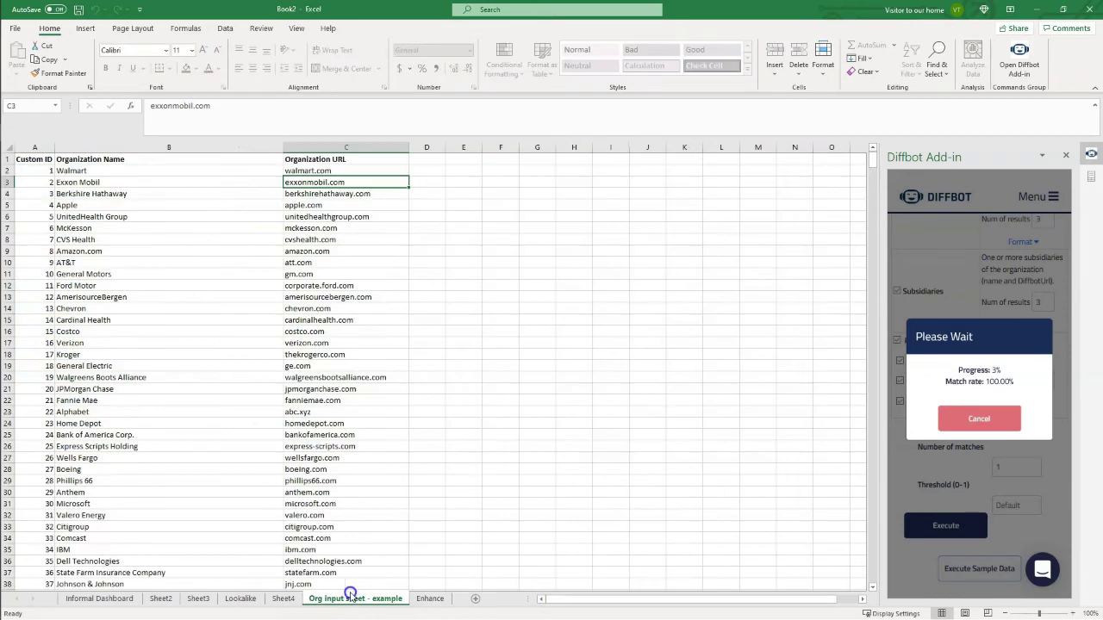
left_click_drag(113, 168, 738, 278)
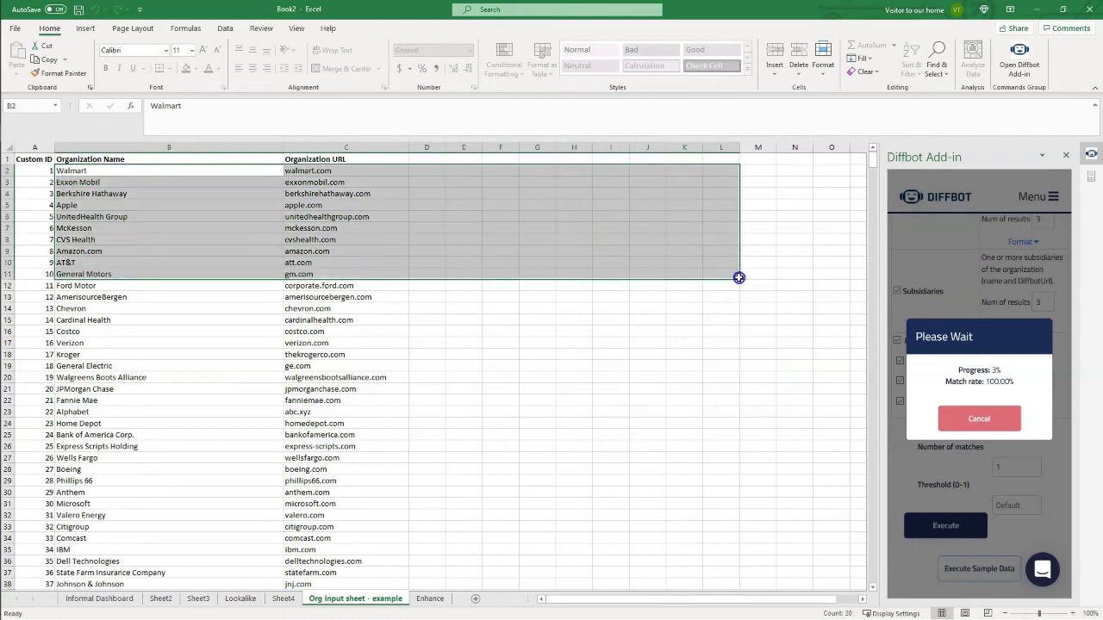
left_click(477, 185)
left_click_drag(434, 174, 607, 203)
left_click(608, 202)
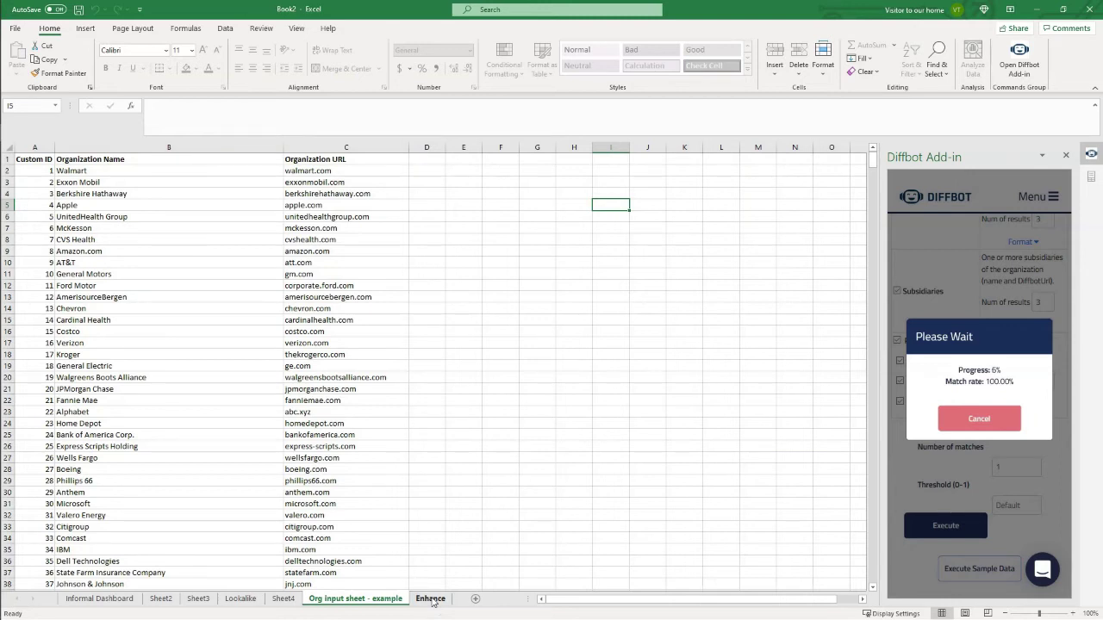
left_click(431, 599)
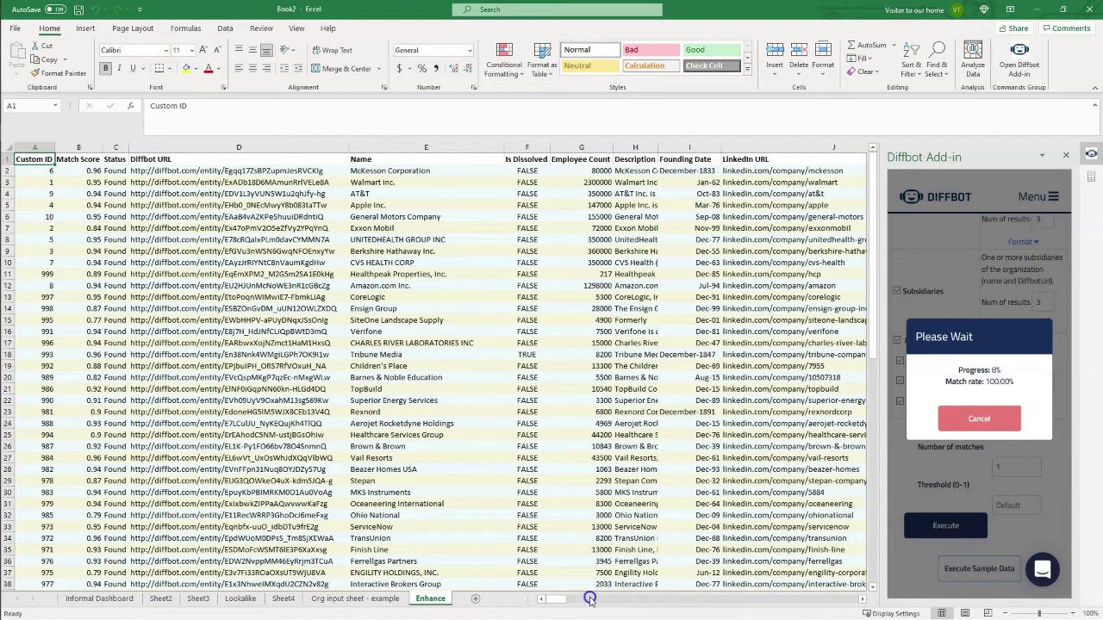
left_click_drag(556, 598, 435, 249)
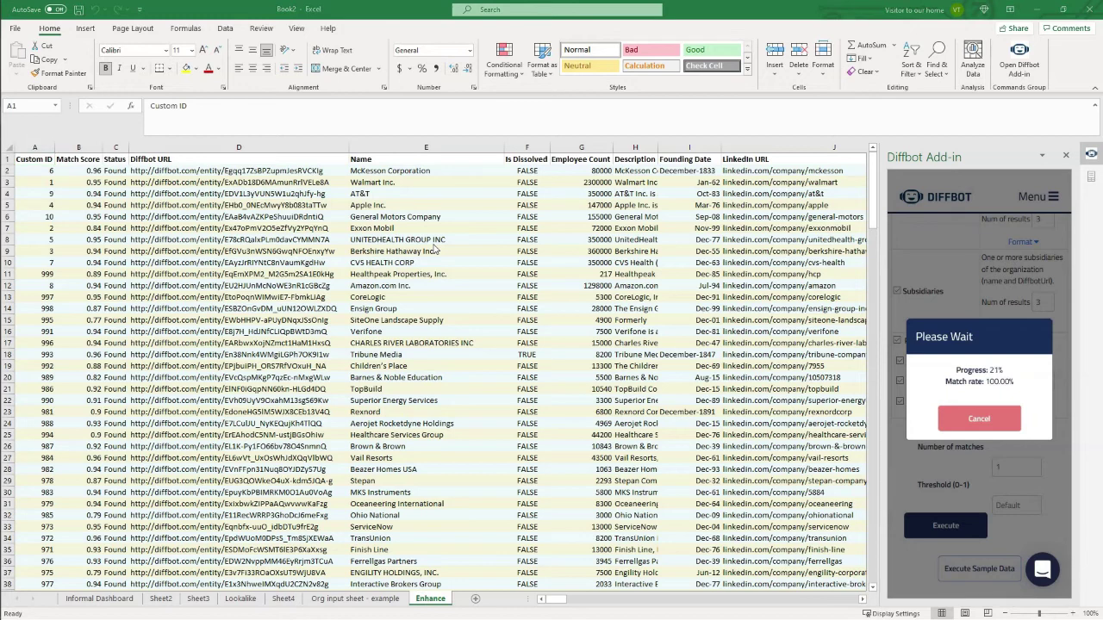
Switch to the Diffbot Token Details page in the browser and copy the API token.
left_click(1040, 9)
left_click(177, 9)
left_click(603, 136)
double_click(576, 134)
key("ctrl+c")
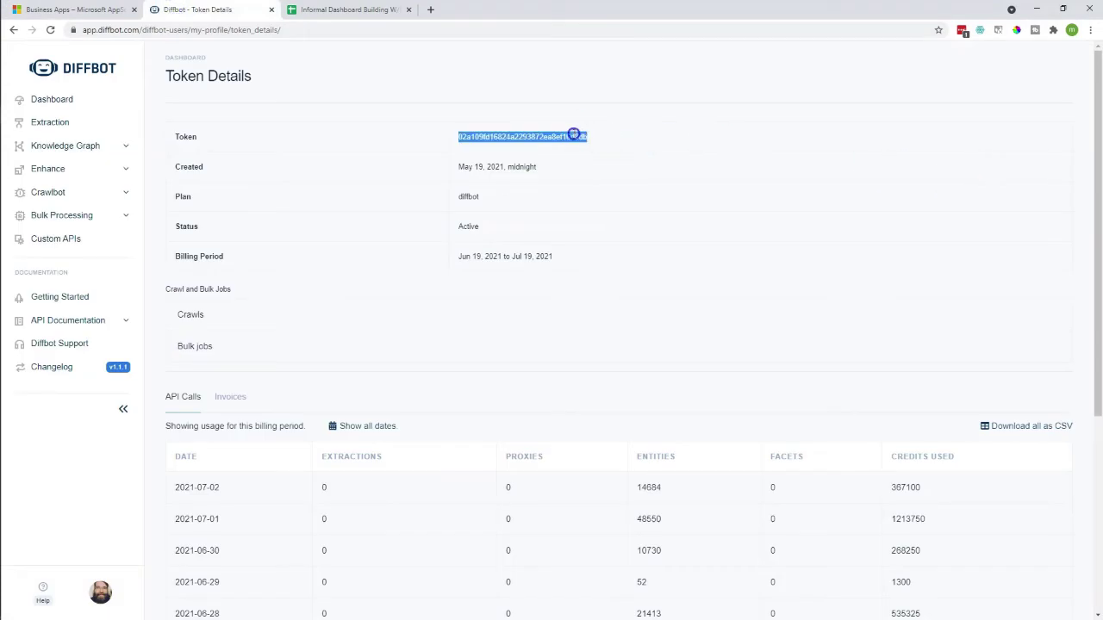
Switch to the Informal Dashboard Building W/Diffbot spreadsheet in Google Sheets, search the add-on marketplace for diffbot and close it.
left_click(407, 17)
left_click(581, 231)
left_click(205, 174)
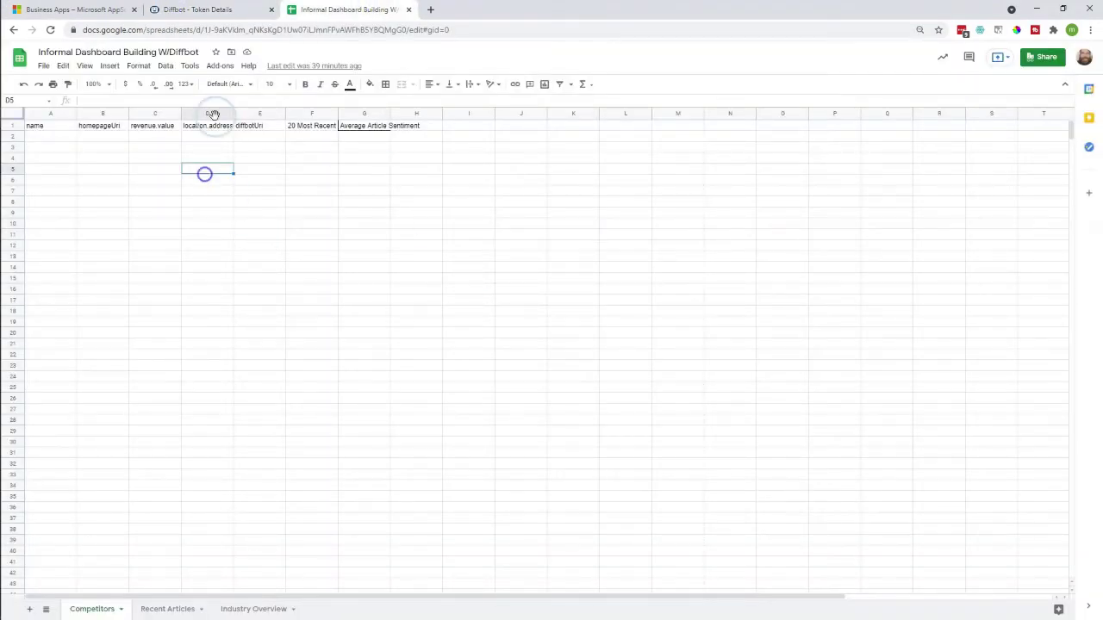
left_click(207, 69)
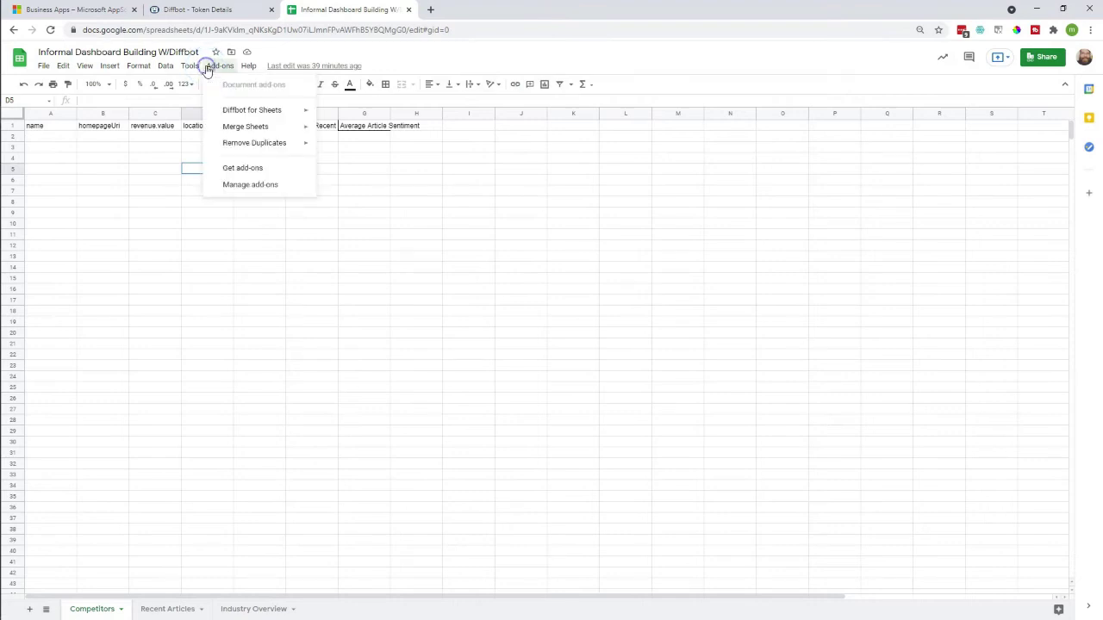
left_click(251, 168)
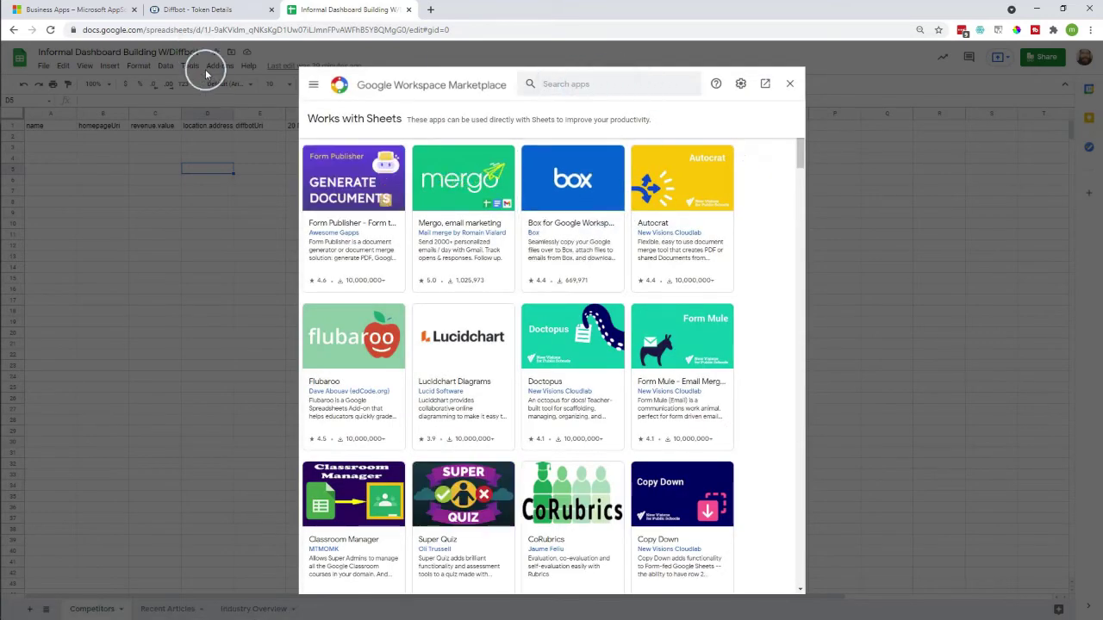
left_click(593, 84)
type("diffbot")
key("Return")
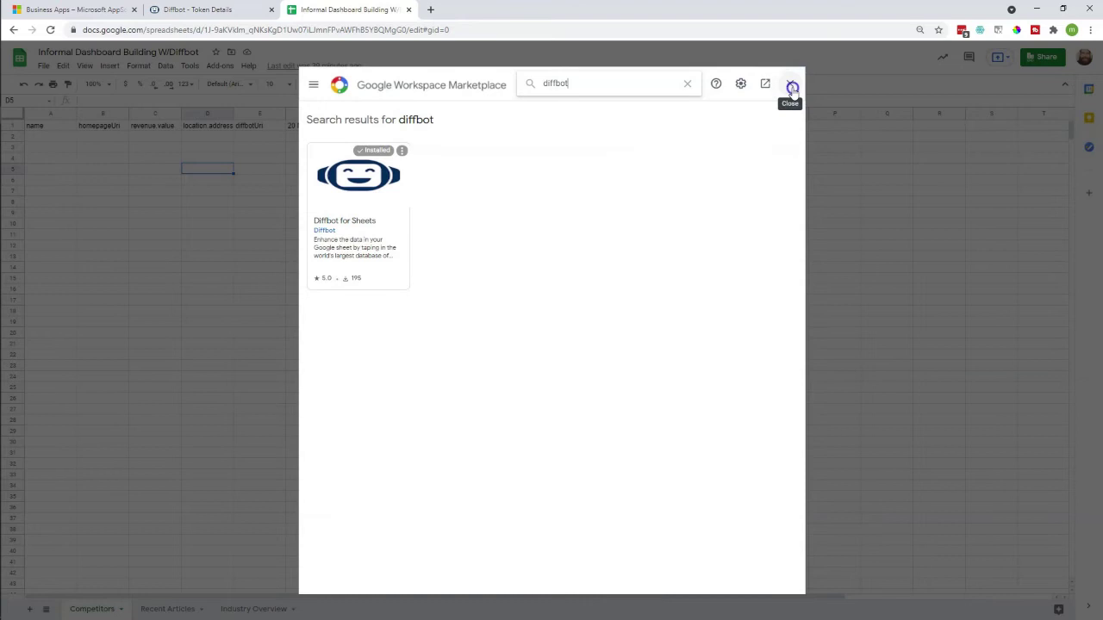
left_click(792, 87)
Log in to the Diffbot for Sheets add-on by pasting the API token and dismiss the confirmation message.
left_click(219, 66)
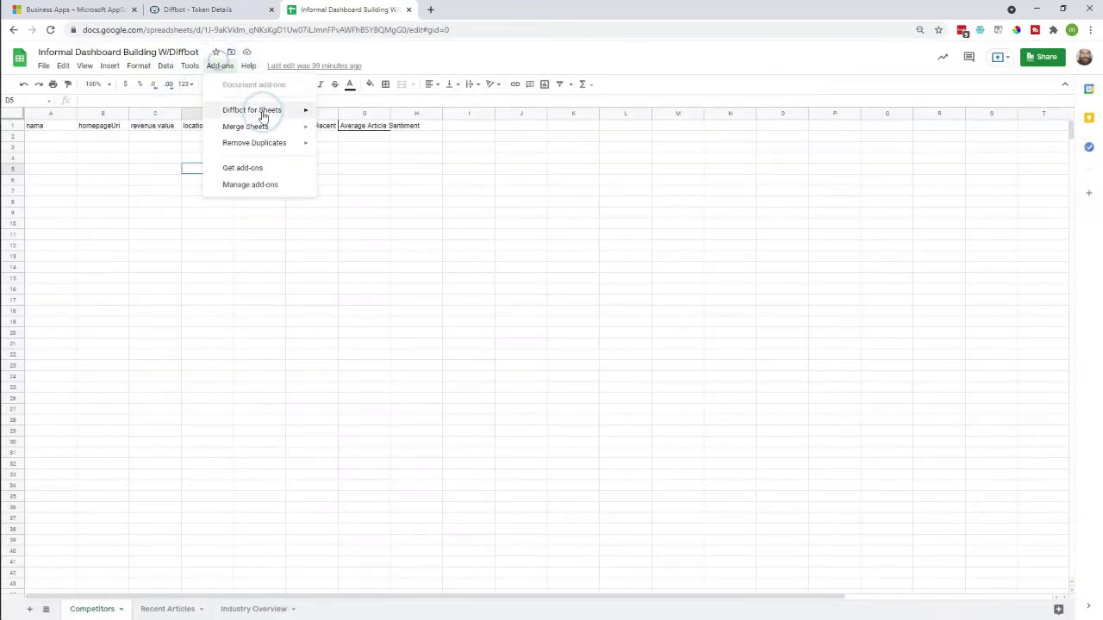
mouse_move(263, 115)
left_click(367, 115)
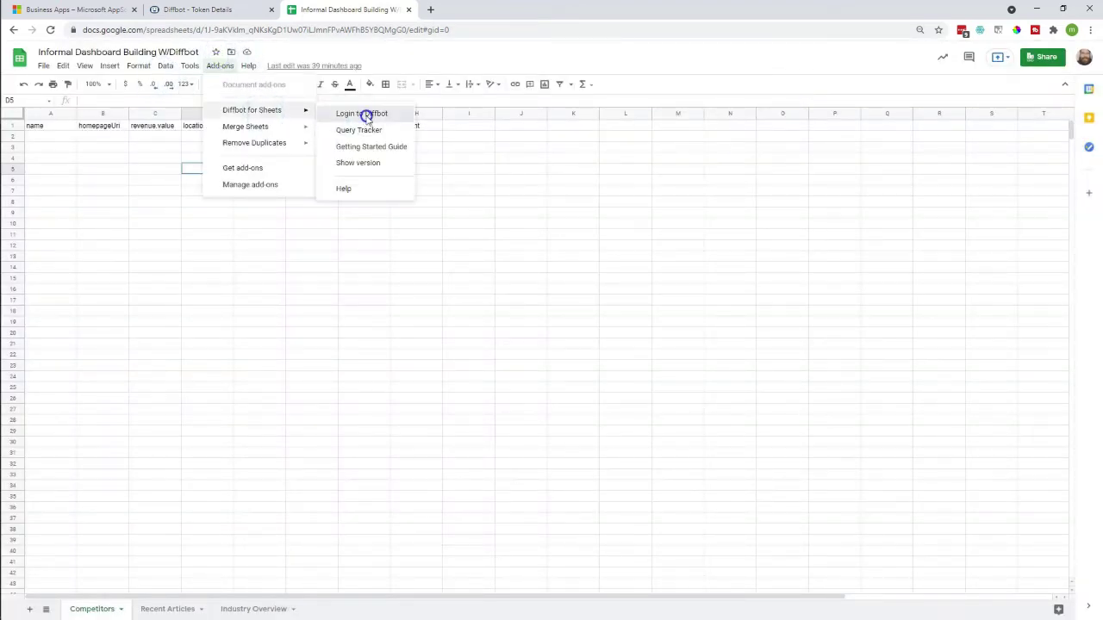
key("ctrl+v")
left_click(611, 358)
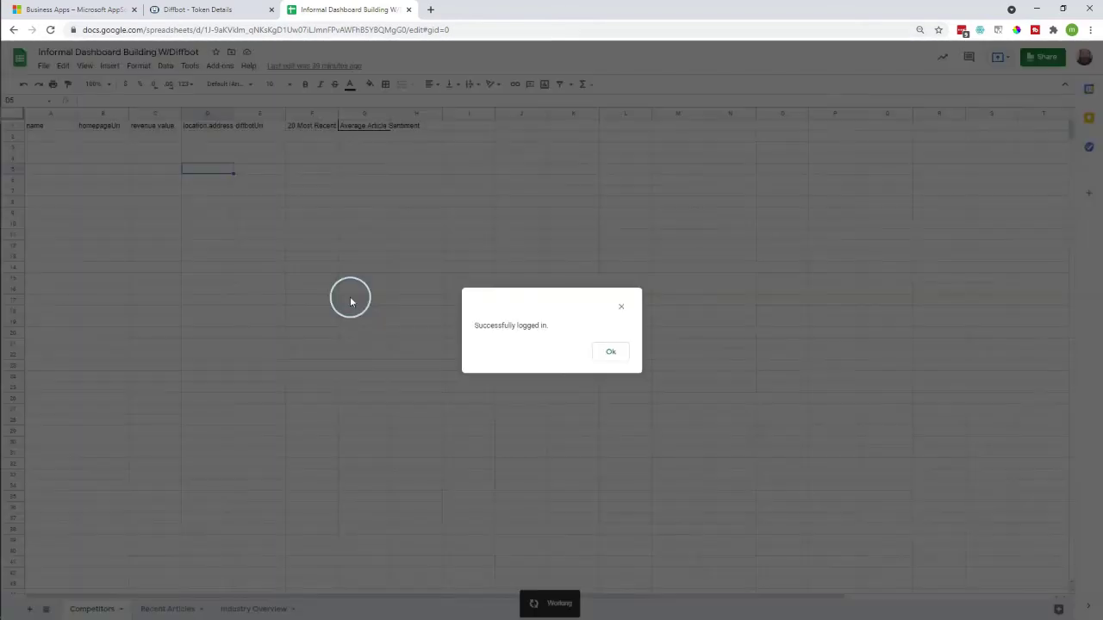
left_click(609, 352)
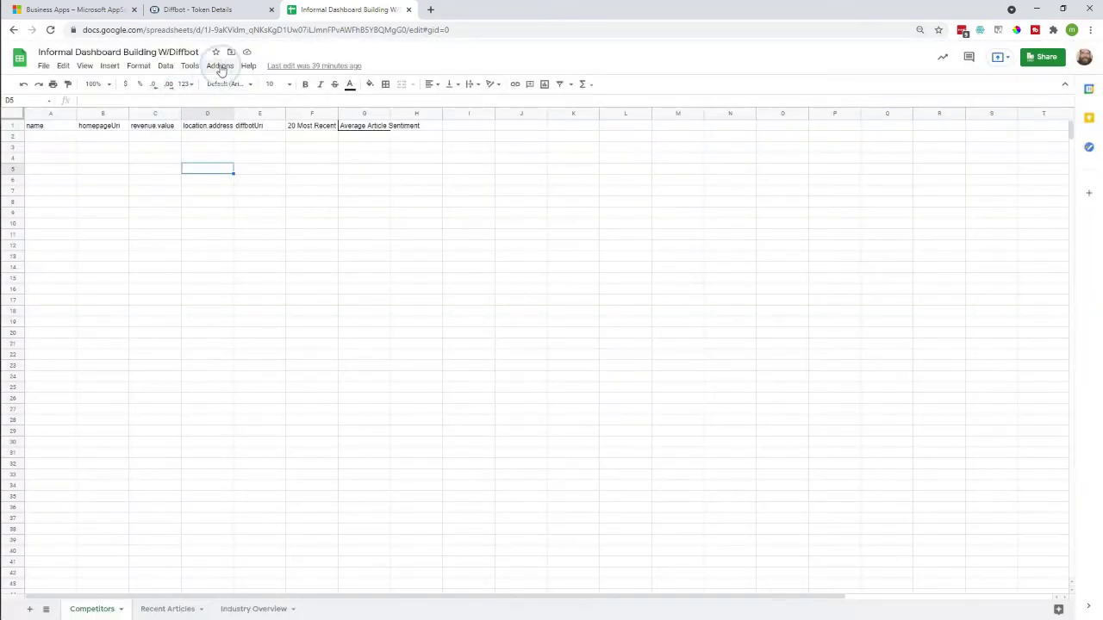
Open the Diffbot for Sheets Getting Started Guide and read through to its Commands section on DQL queries.
left_click(220, 67)
left_click(253, 112)
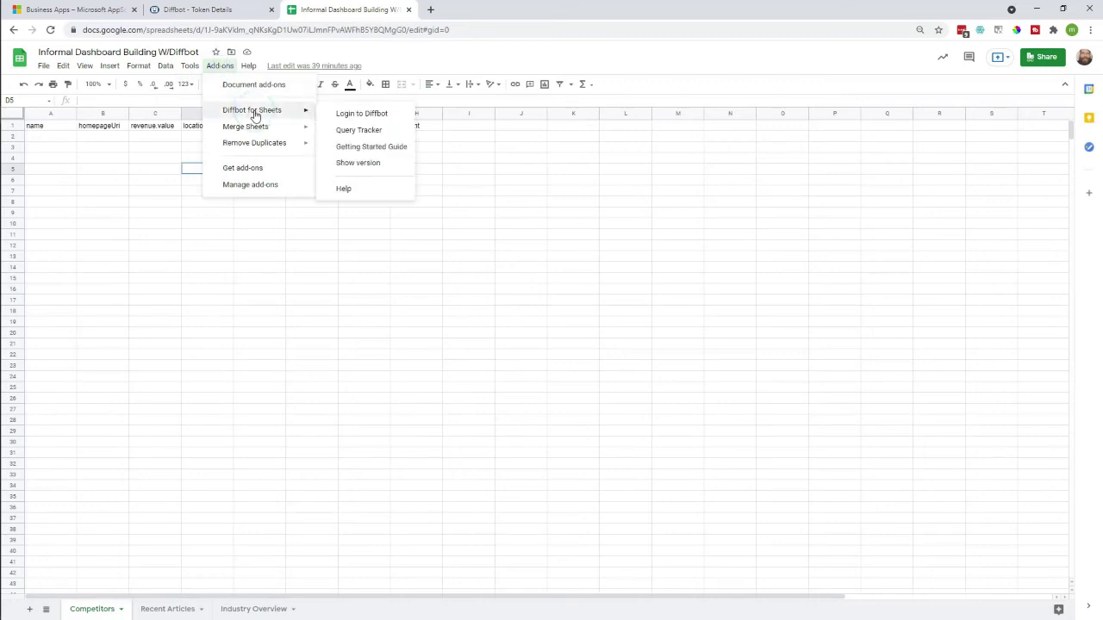
left_click(370, 146)
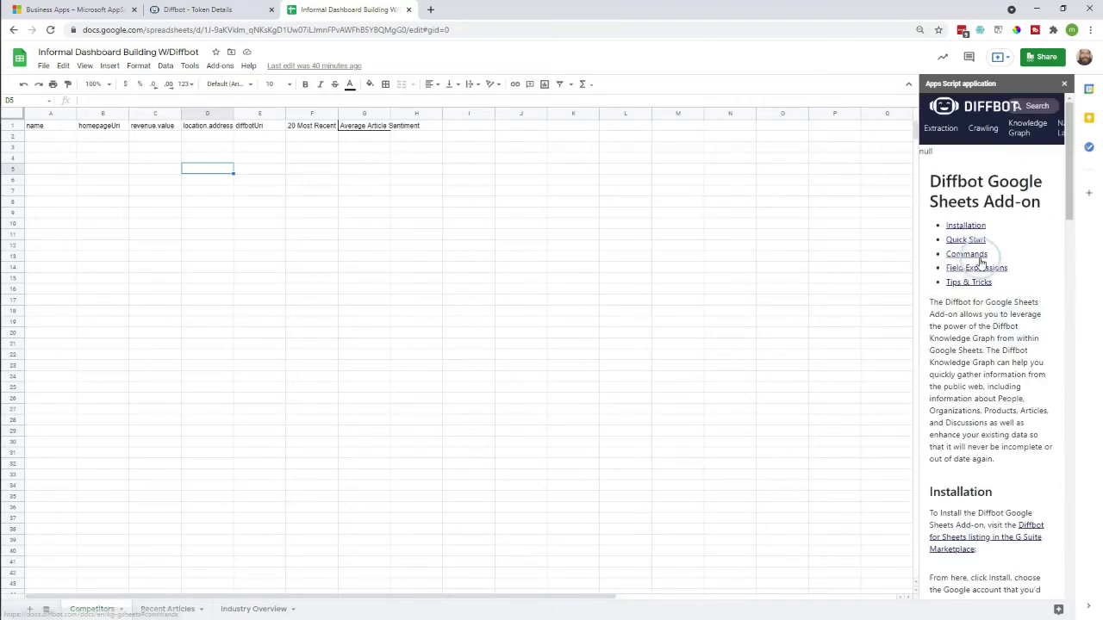
scroll(979, 293, "down", 4)
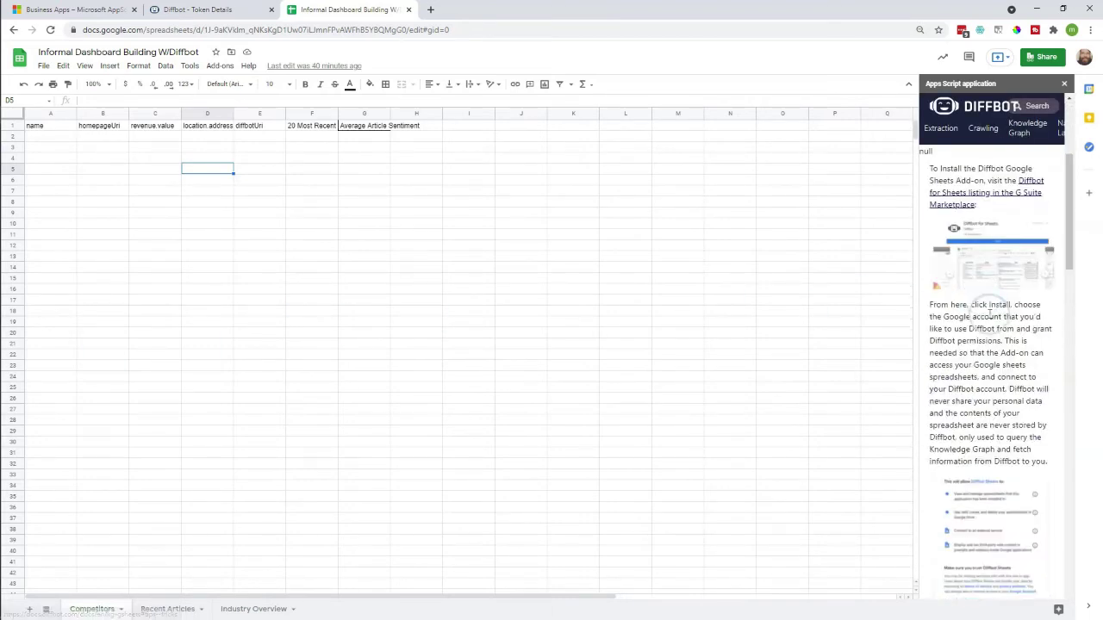
scroll(989, 315, "down", 15)
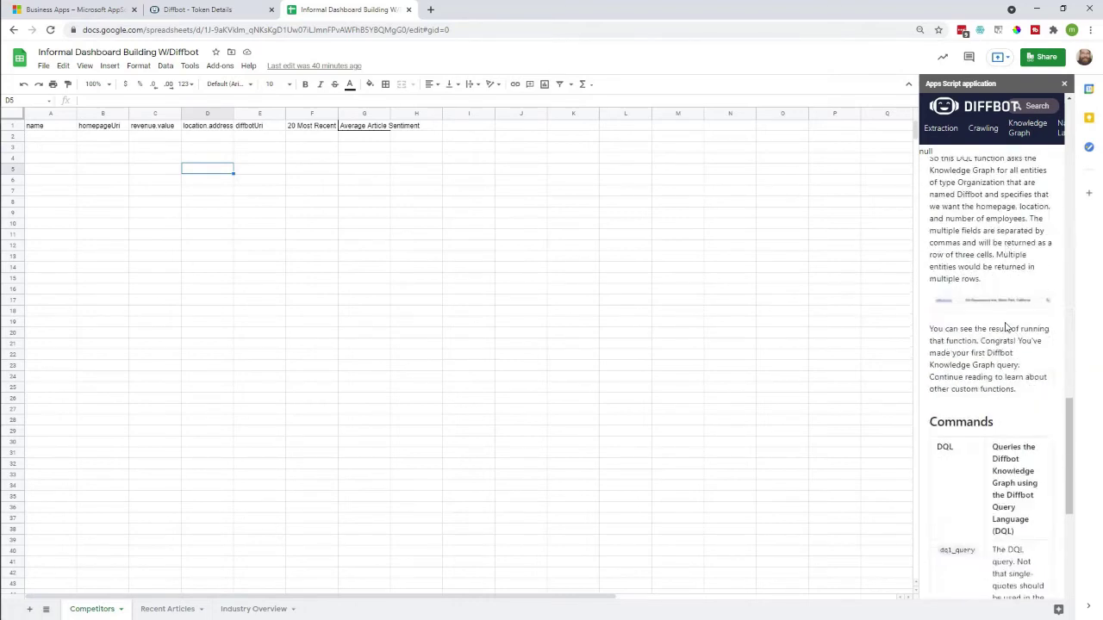
scroll(1006, 327, "down", 2)
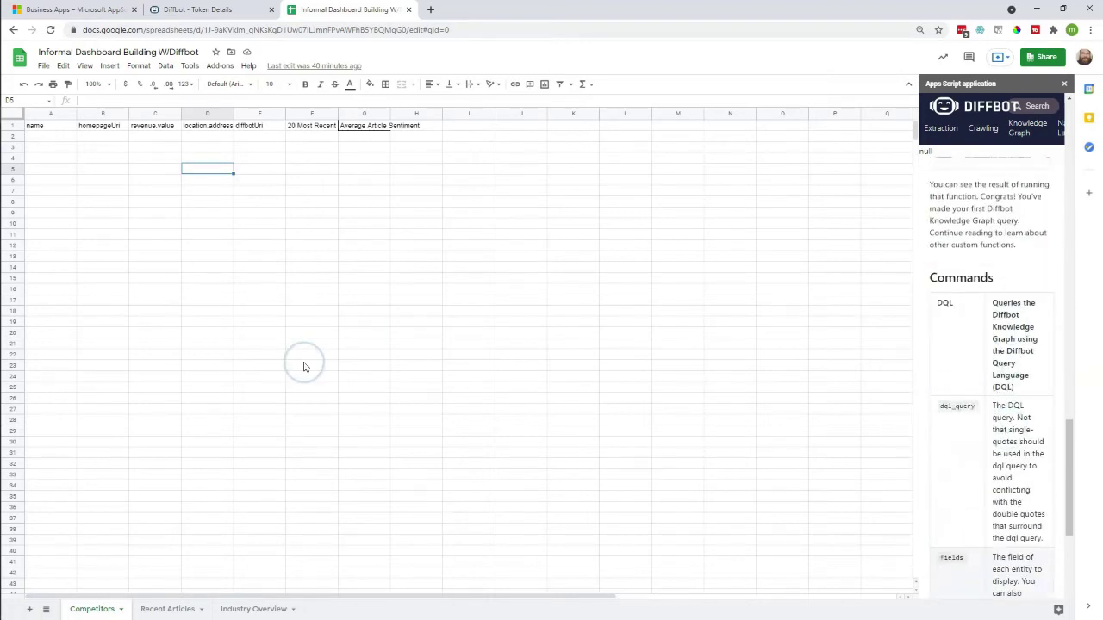
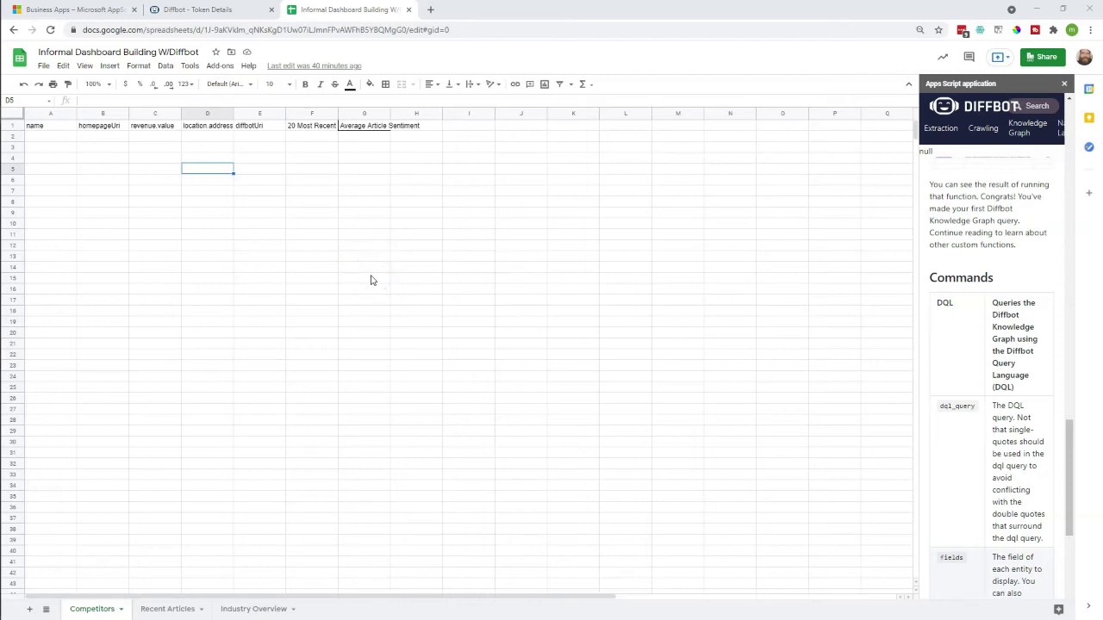
left_click(133, 204)
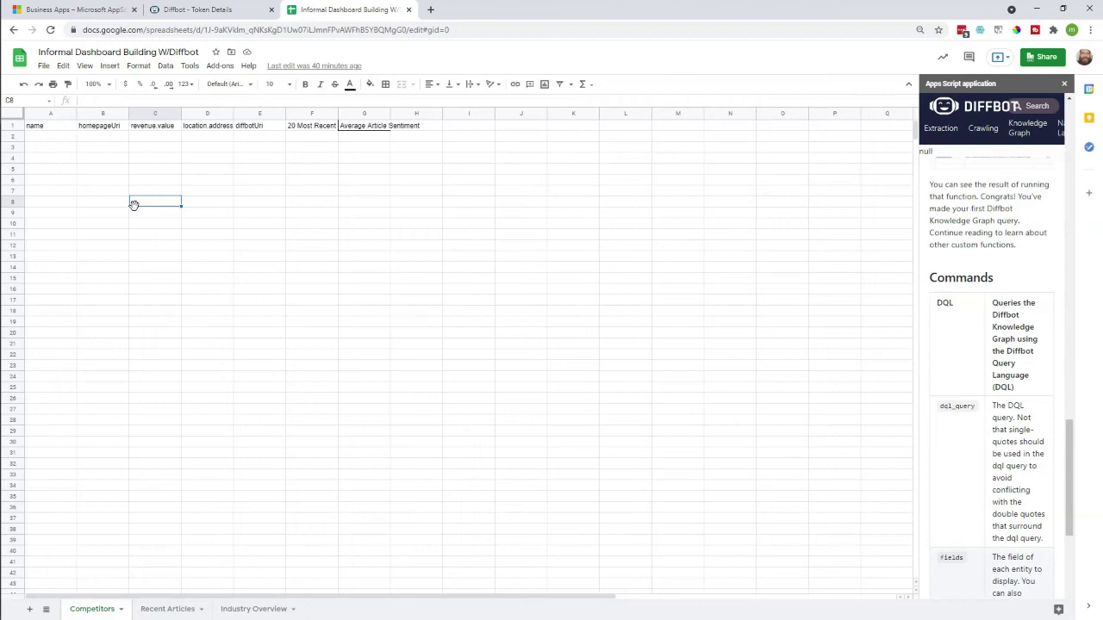
Switch to Diffbot's Knowledge Graph search, search for organizations in the Agricultural Organizations industry and highlight the query preview.
left_click(212, 10)
left_click(66, 144)
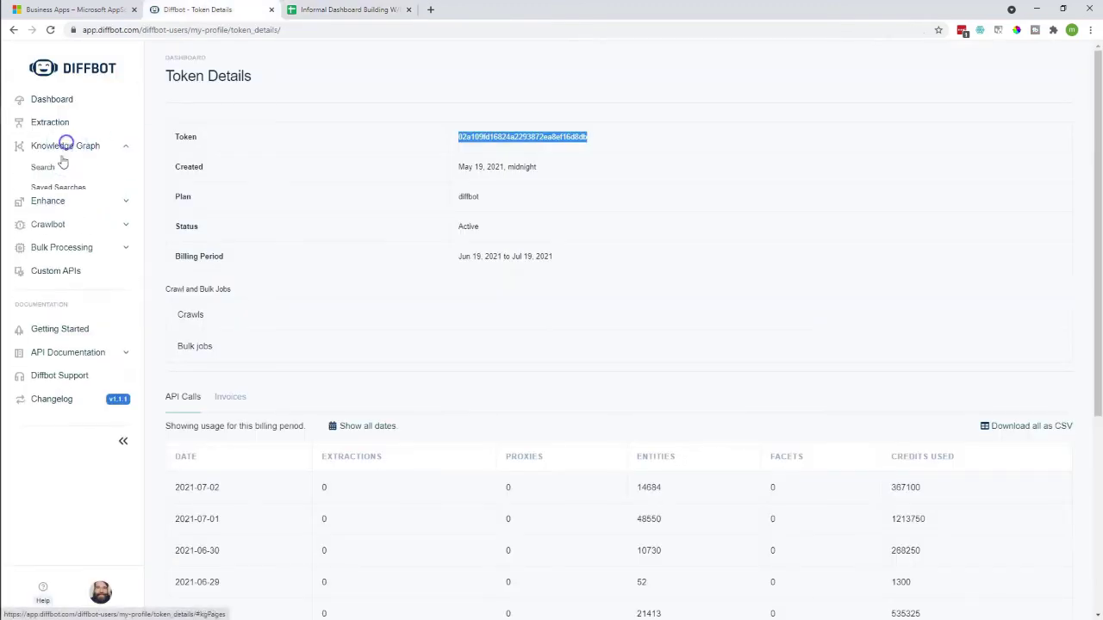
left_click(46, 166)
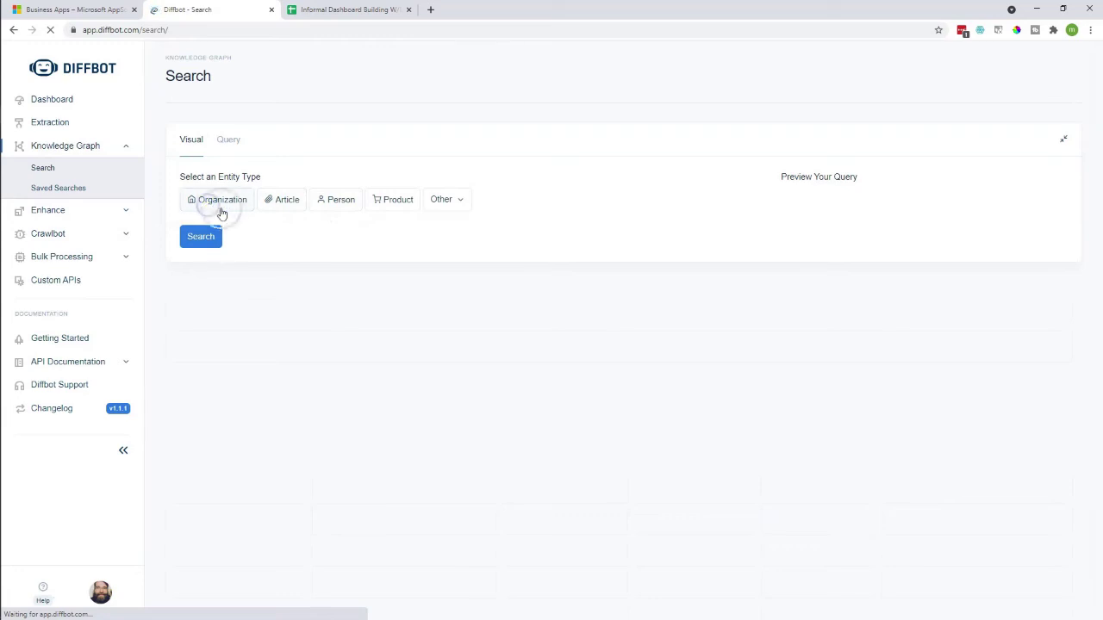
left_click(210, 202)
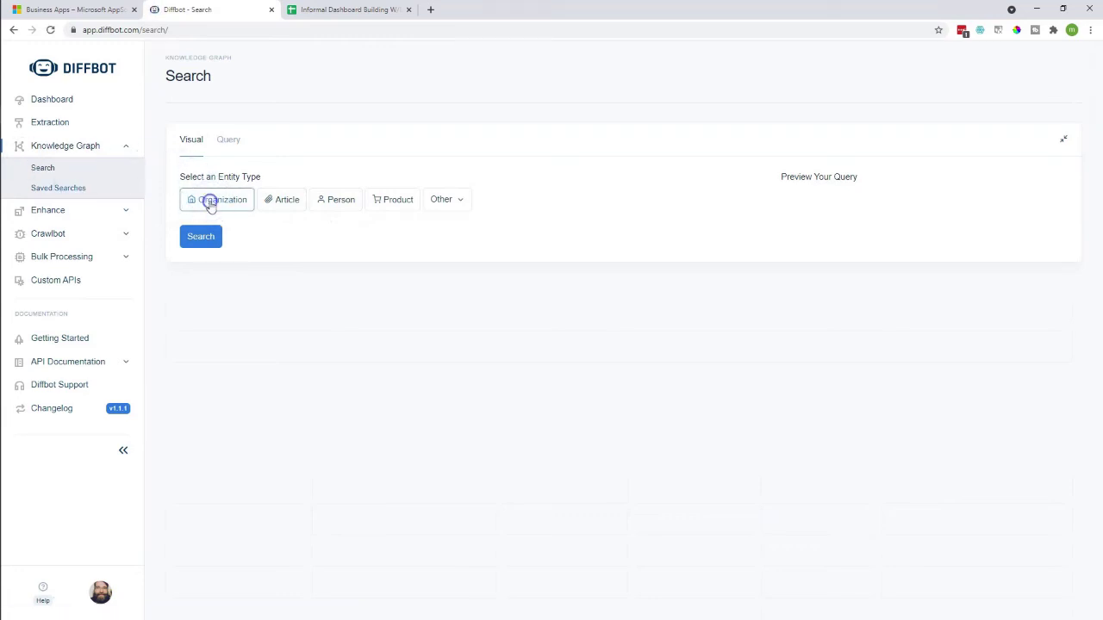
left_click(232, 256)
left_click(222, 281)
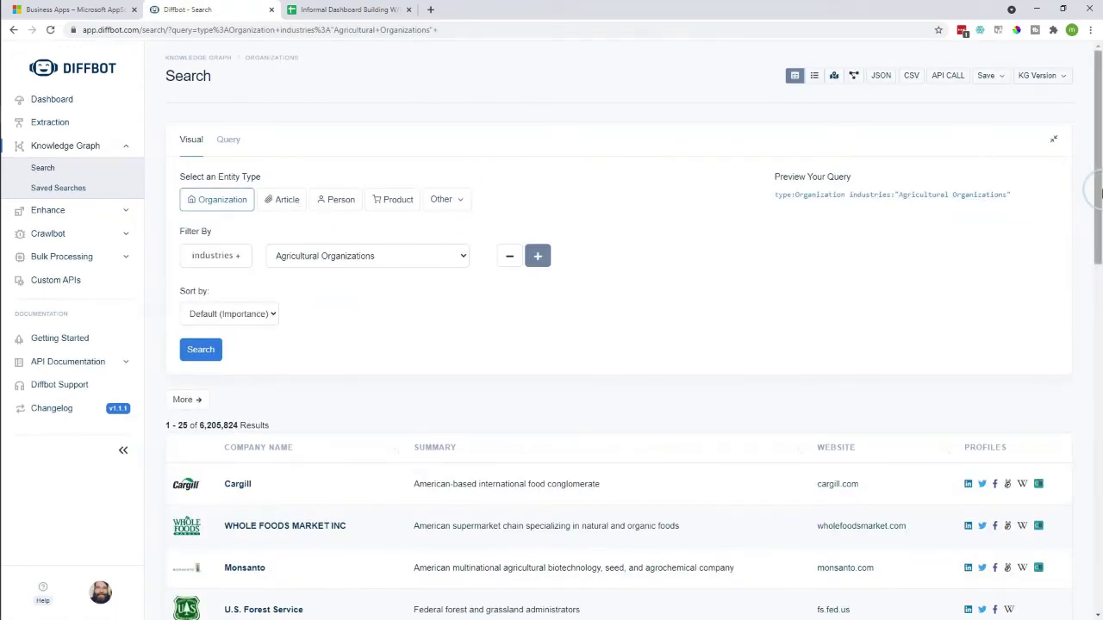
left_click_drag(1013, 195, 775, 197)
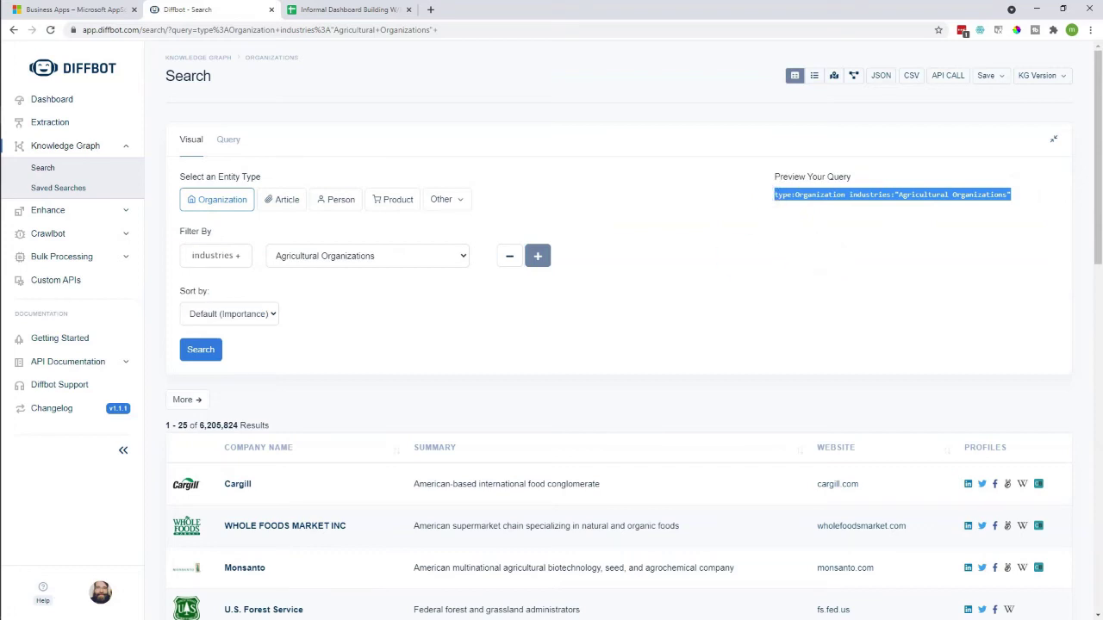
Set the industry filter to Renewable Energy Companies, add a location.address filter containing texas and run the search.
scroll(382, 351, "down", 7)
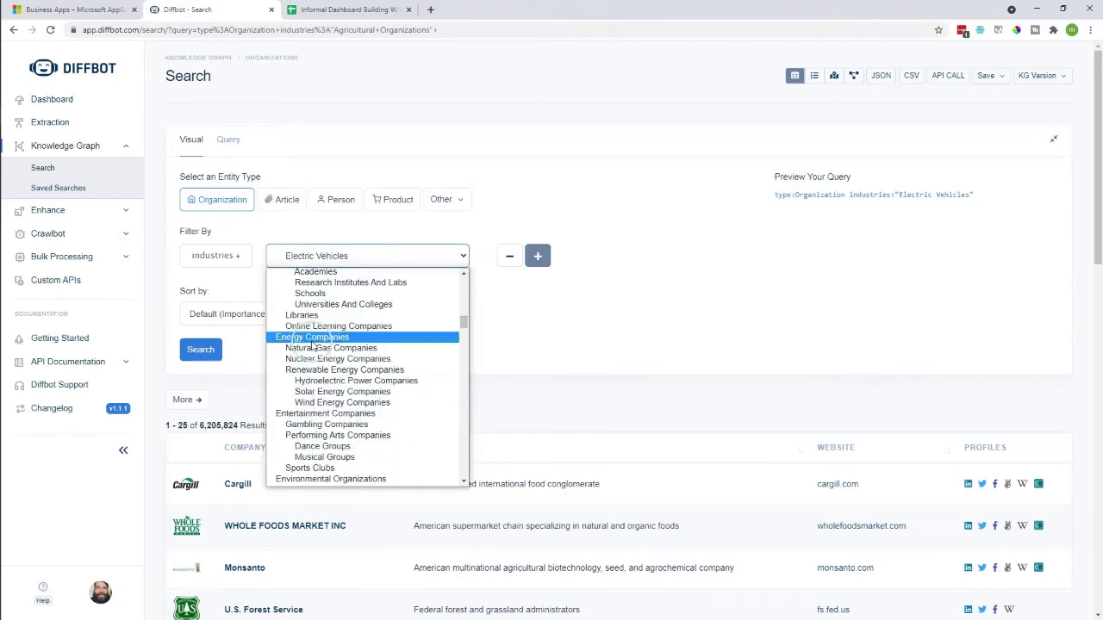
left_click(323, 371)
left_click(536, 256)
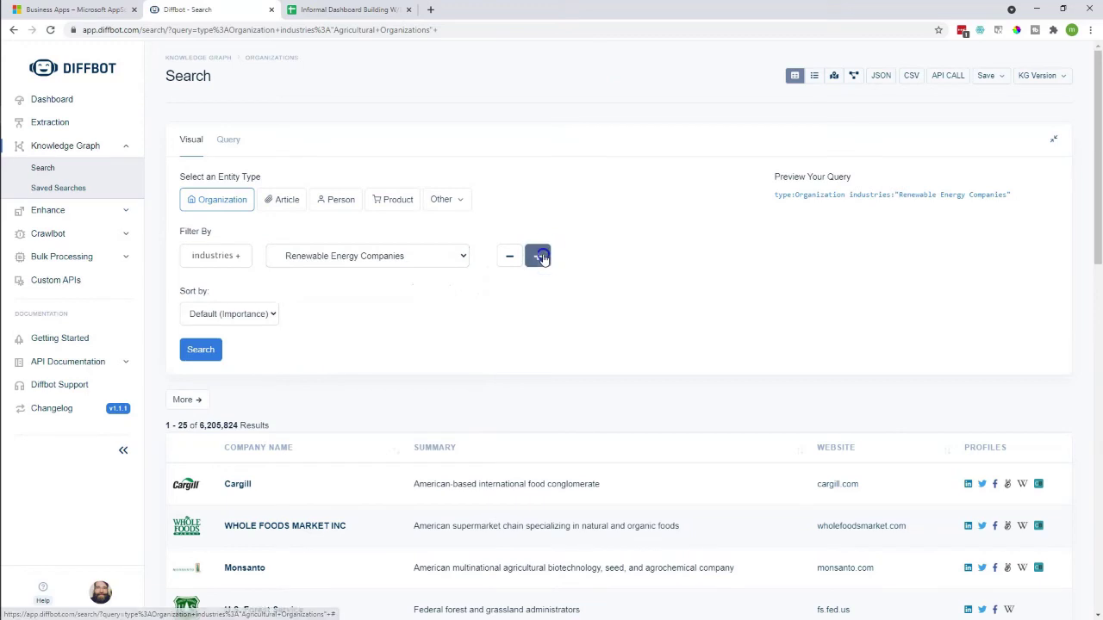
left_click(222, 289)
mouse_move(222, 345)
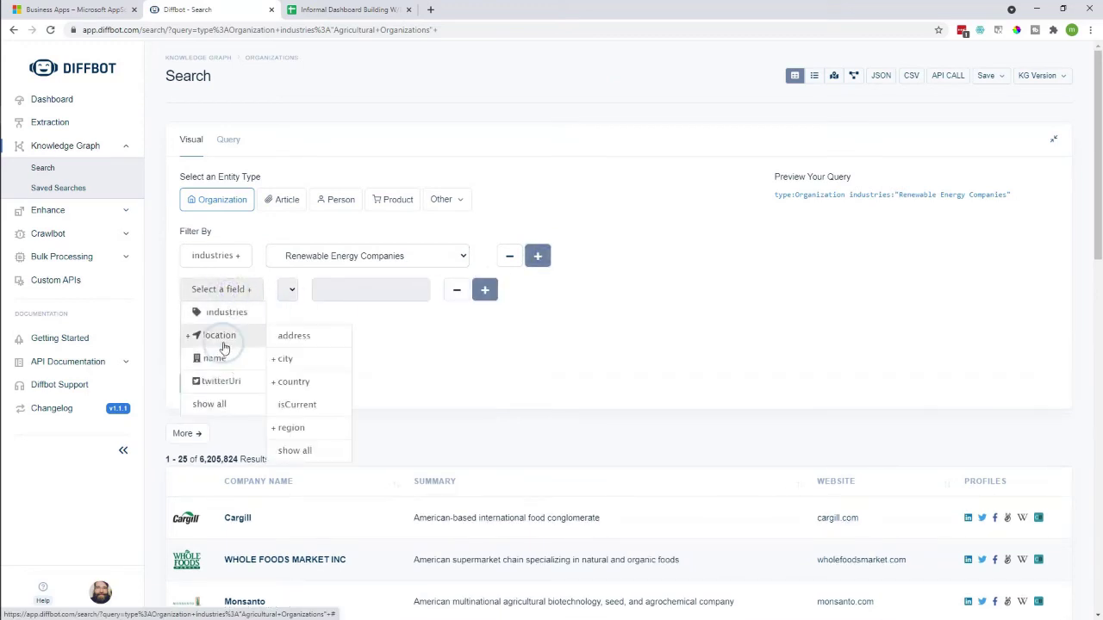
left_click(314, 342)
left_click(400, 293)
type("texas")
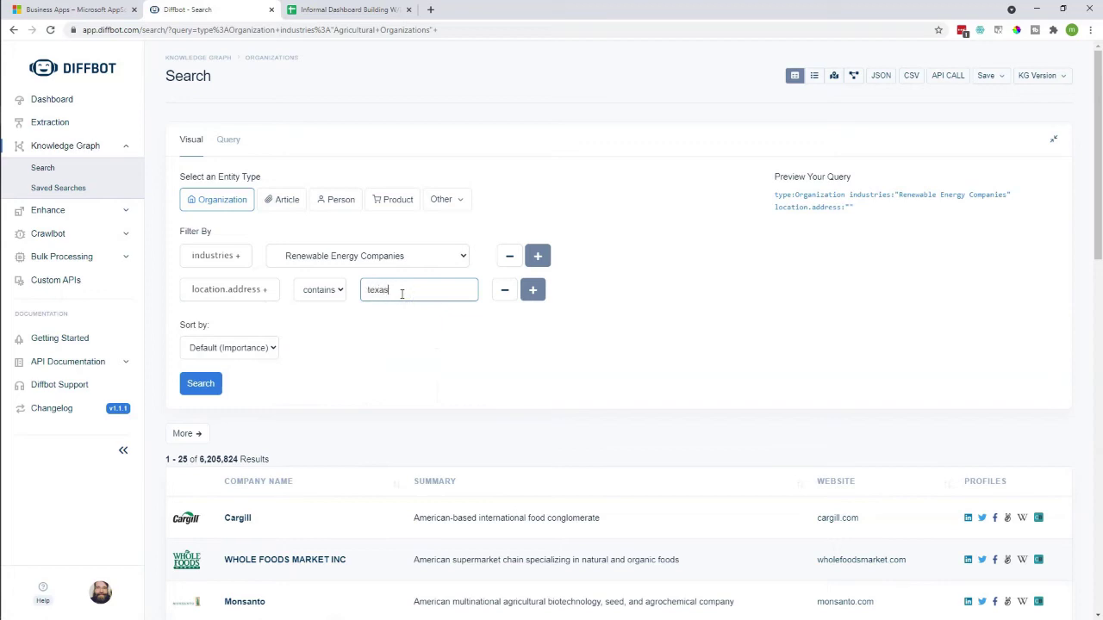
left_click(200, 383)
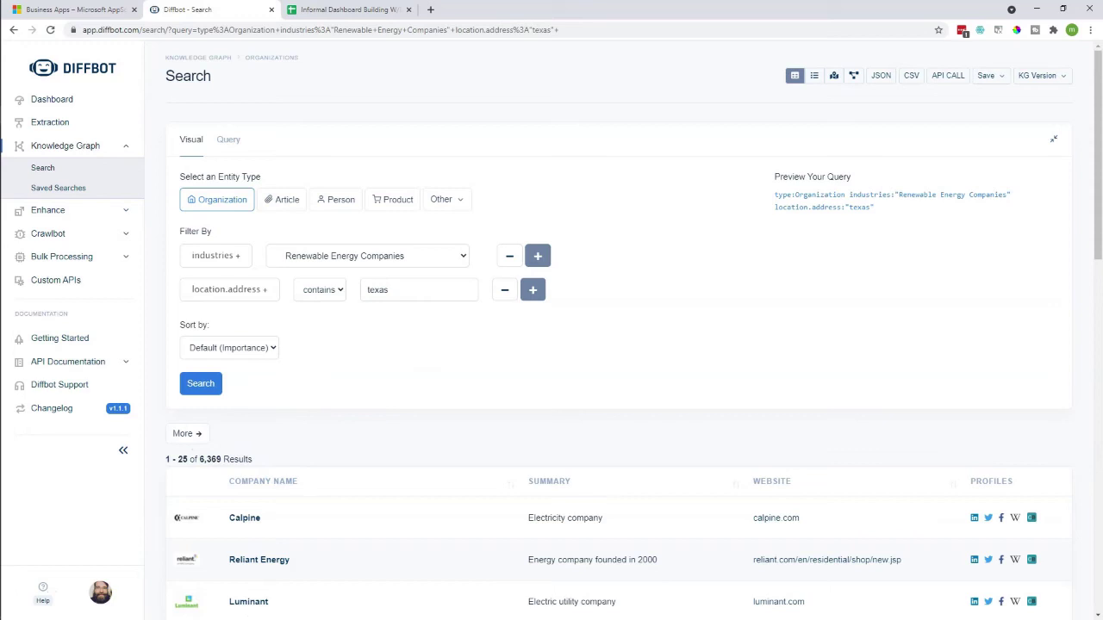
Select the previewed Texas renewable energy query text and return to cell C9 of the Competitors sheet in Google Sheets.
left_click_drag(902, 213, 774, 201)
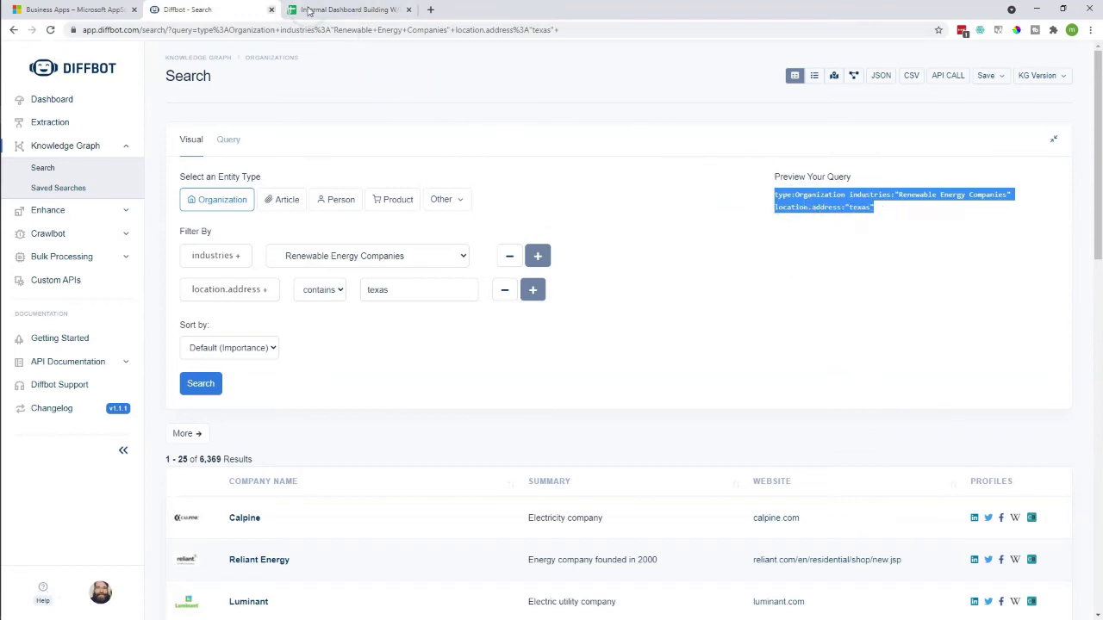
left_click(345, 9)
left_click(165, 213)
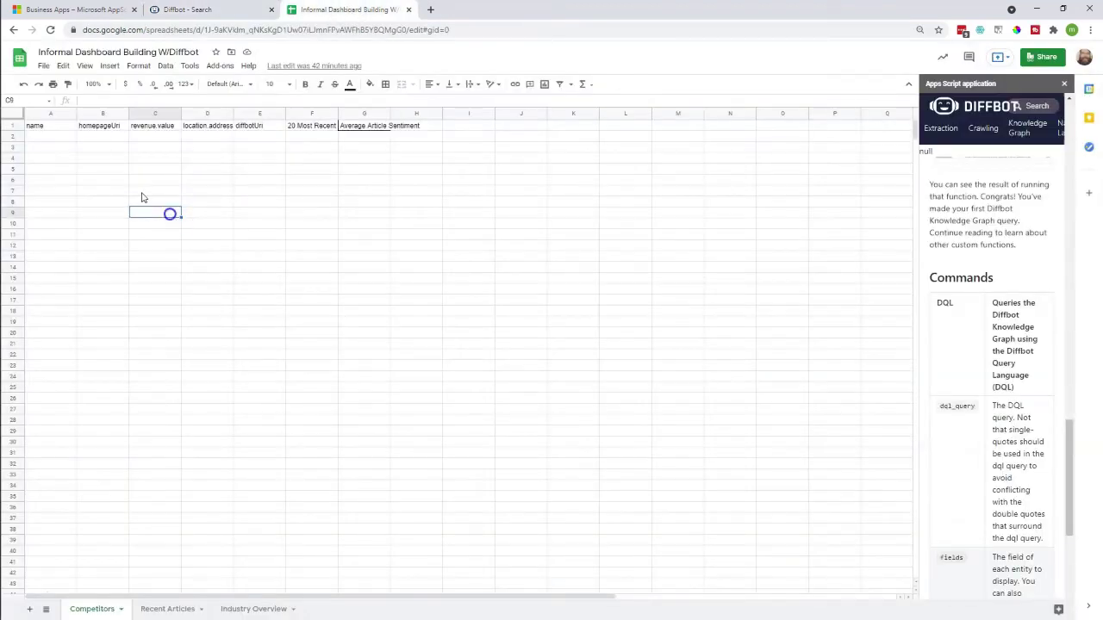
In cell A2, begin a dql( formula with the query type:Organization industries:"Renewable Energy Companies" location.address:"texas" enclosed in double quotes.
left_click(55, 136)
type("=")
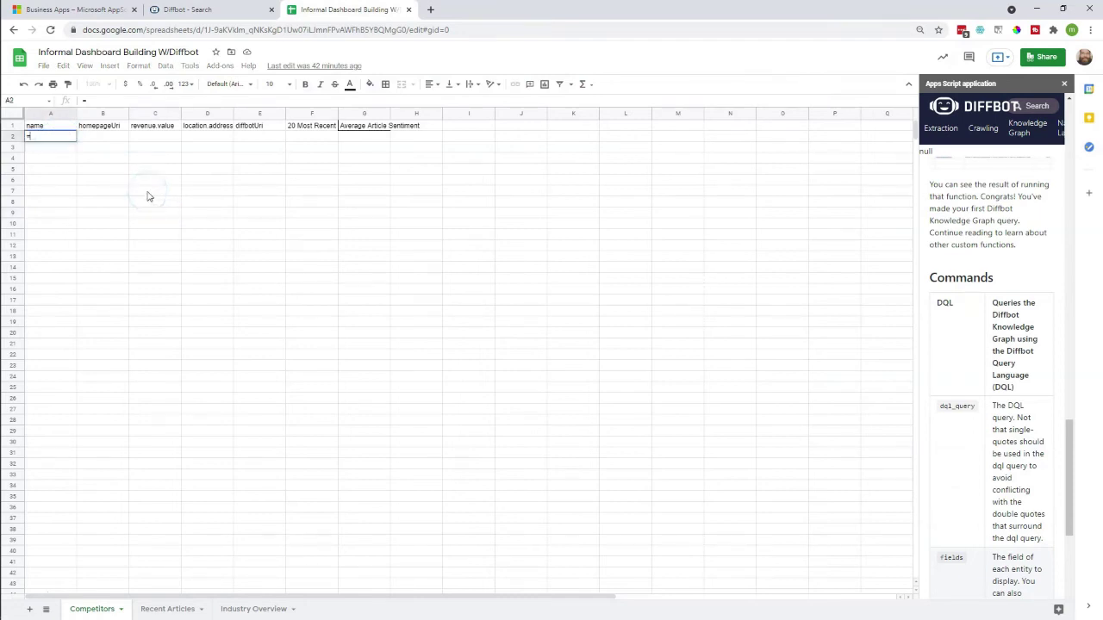
type("dql(")
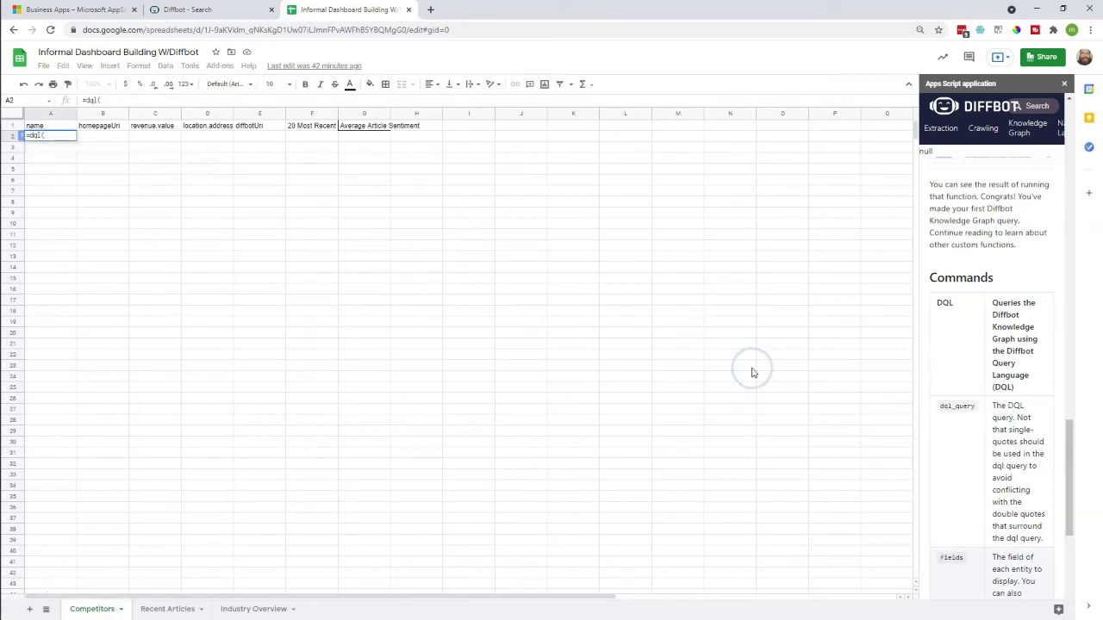
scroll(982, 323, "down", 2)
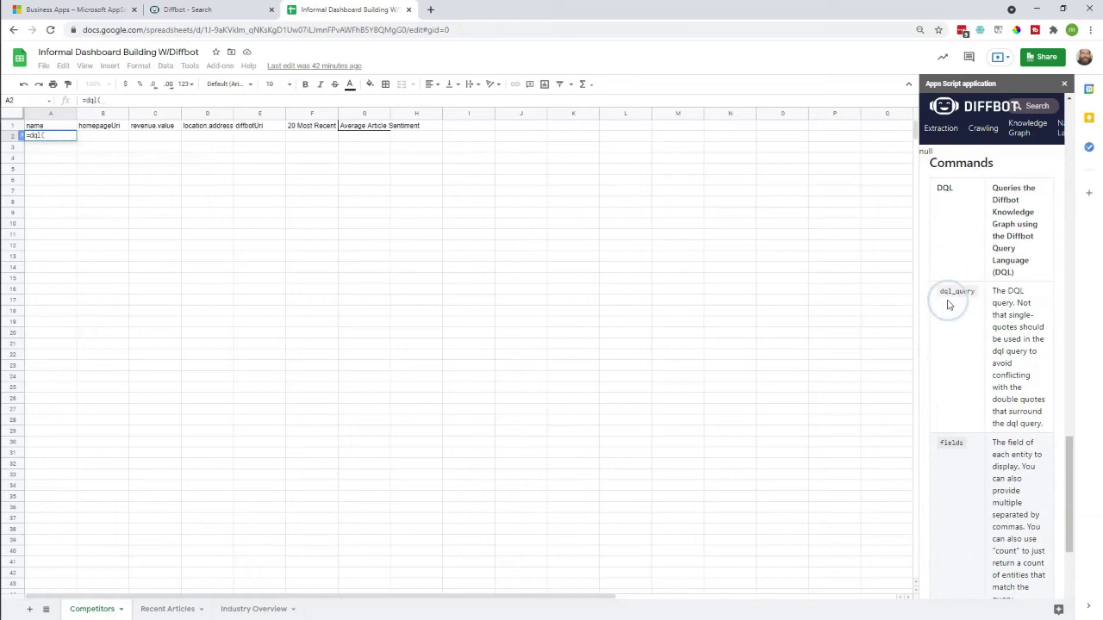
scroll(973, 327, "down", 1)
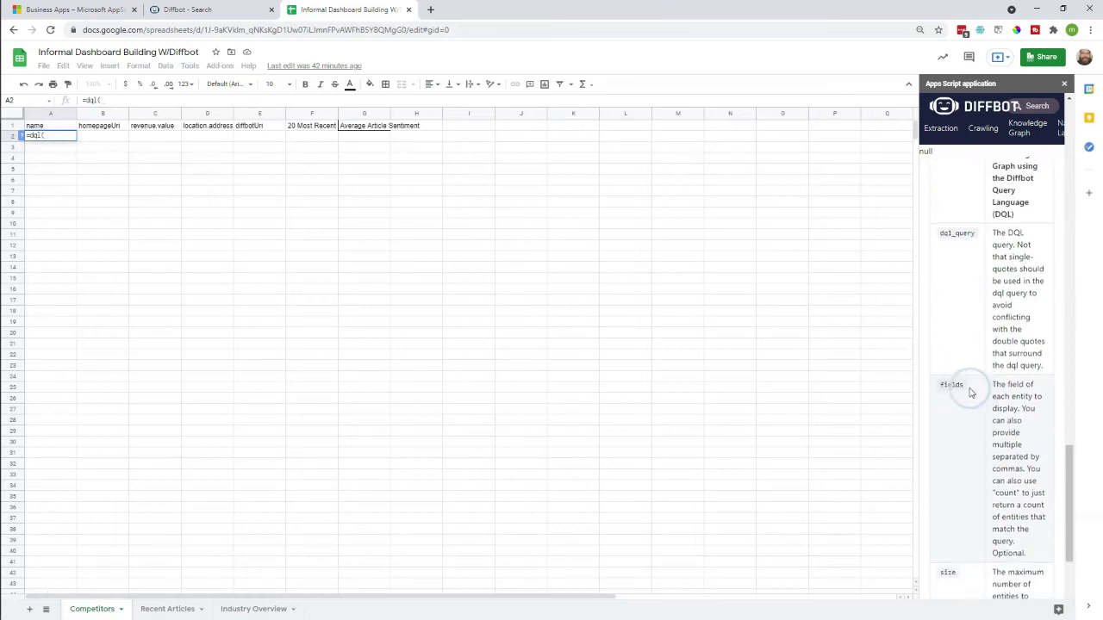
scroll(959, 517, "down", 2)
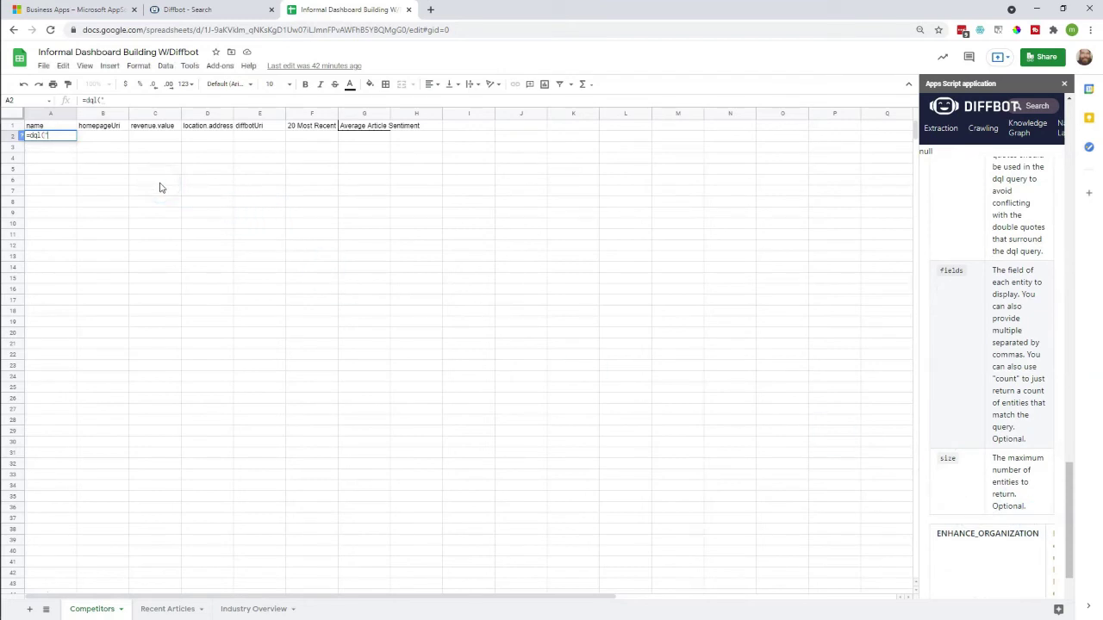
type("\"type:Organization industries:\"Renewable Energy Companies\" location.address:\"texas\"")
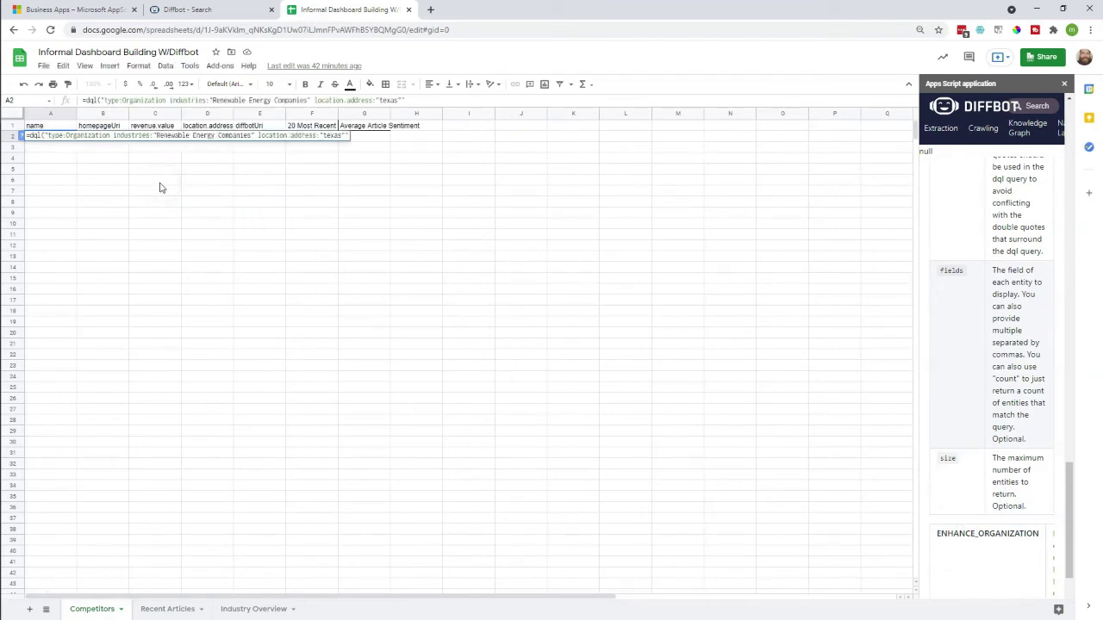
Replace the query's inner double quotes around Renewable Energy Companies and texas with single quotes, and add a comma after the query argument.
left_click(156, 136)
left_click(177, 170)
left_click(253, 135)
left_click(321, 135)
left_click(345, 135)
key("Delete")
type("'")
left_click(422, 240)
type(",")
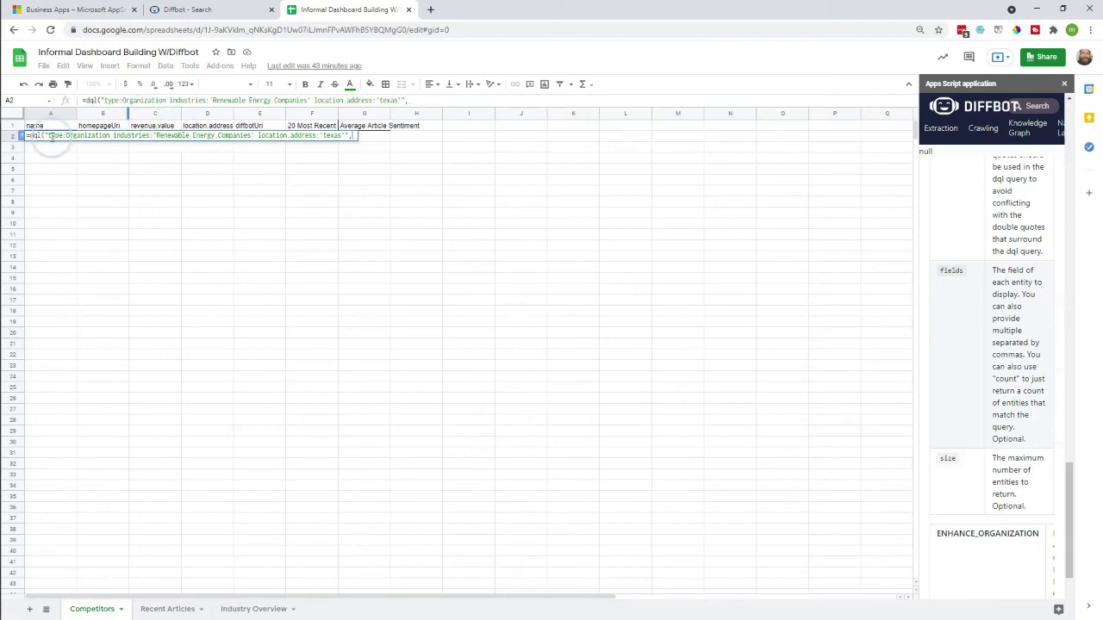
Complete the A2 formula with the row-locked header reference A$1 as the field and 20 as the size, and run it.
left_click(41, 133)
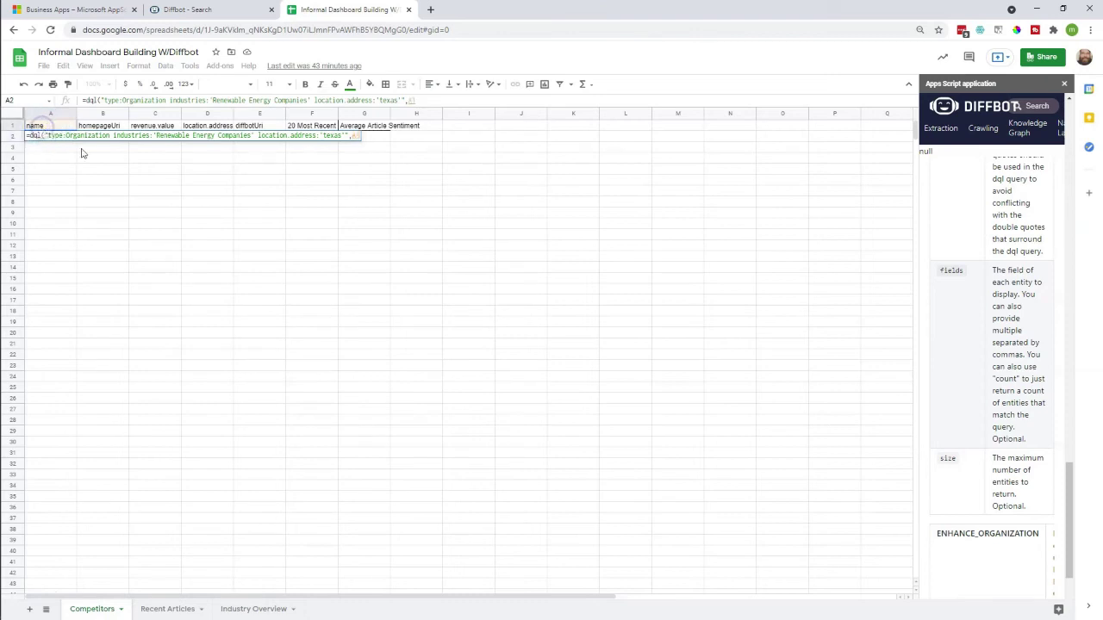
left_click(353, 138)
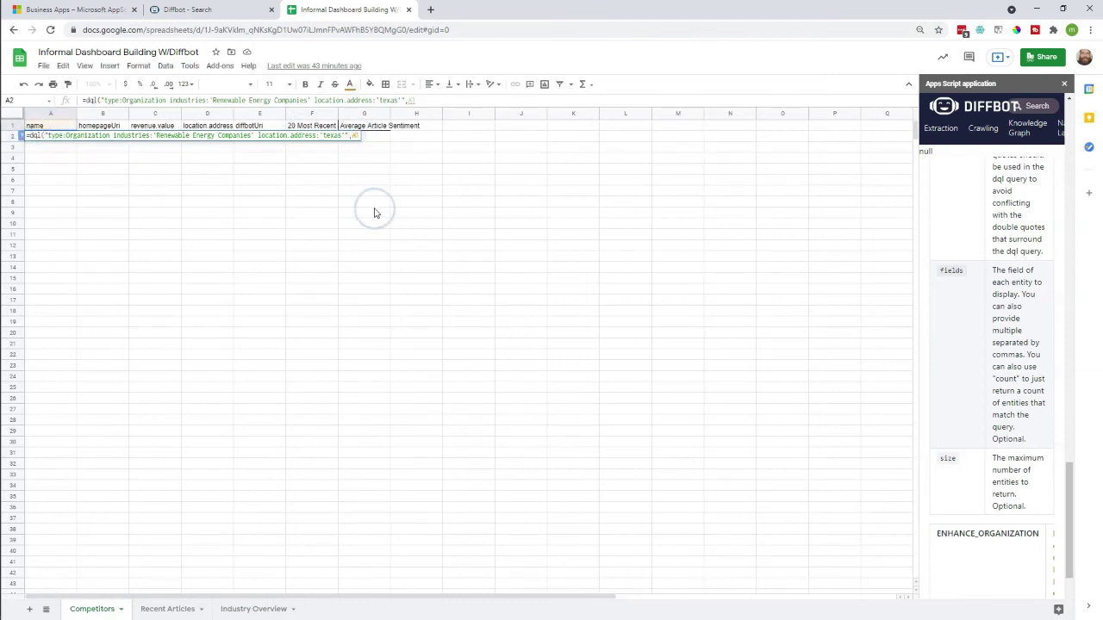
left_click(356, 135)
type("$")
type(",20)")
key("Return")
left_click(156, 153)
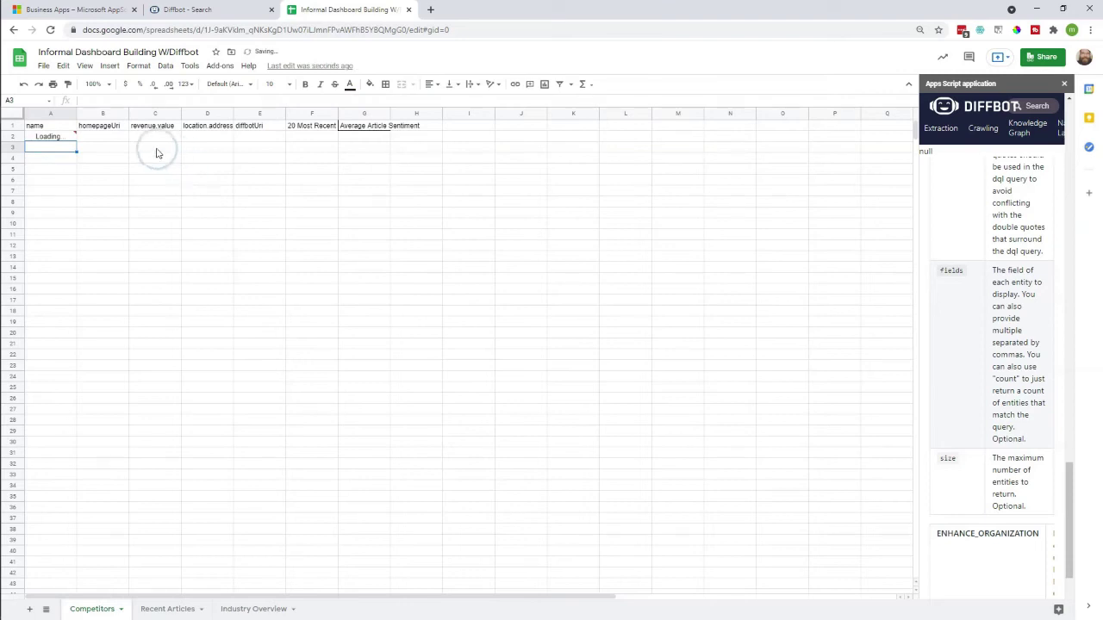
Copy the A2 formula across row 2 through the diffbotUri column, filling cells B2 to E2.
left_click(76, 139)
left_click(74, 138)
left_click_drag(76, 141, 281, 140)
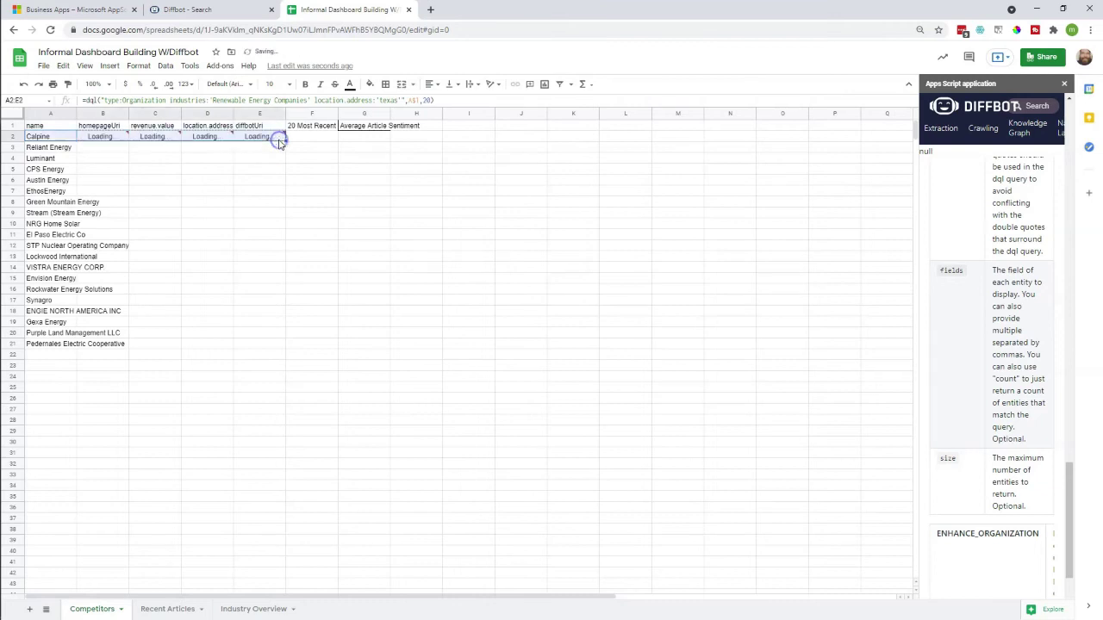
Check the filled company columns against their homepageUri, revenue.value, location.address and diffbotUri headers.
left_click(254, 141)
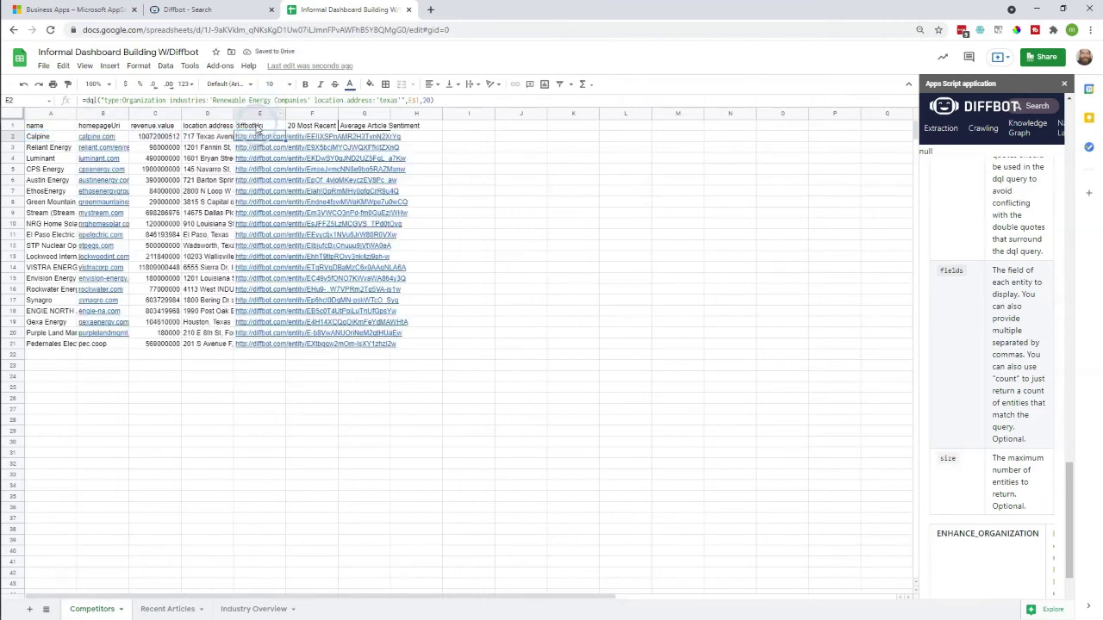
left_click(155, 126)
left_click(161, 138)
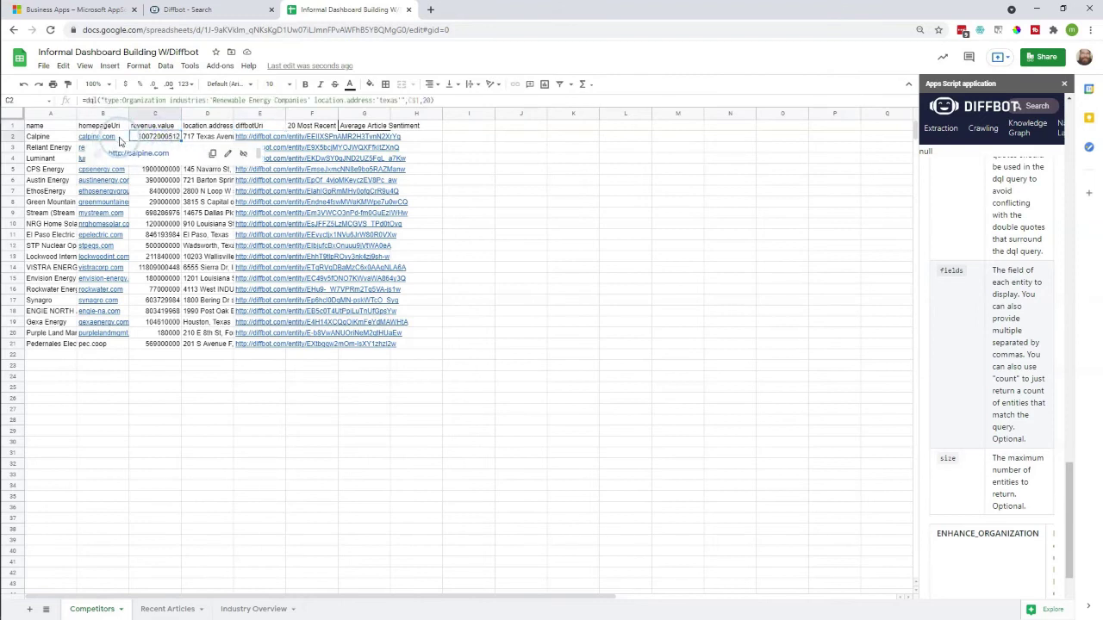
left_click(104, 126)
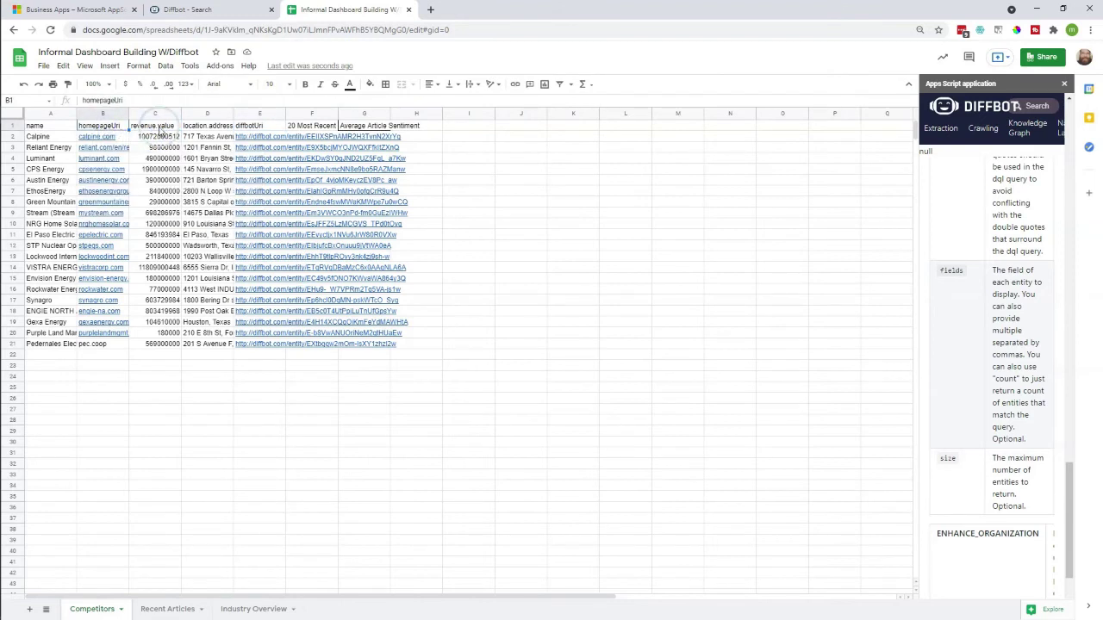
left_click(211, 125)
left_click(148, 127)
left_click(262, 125)
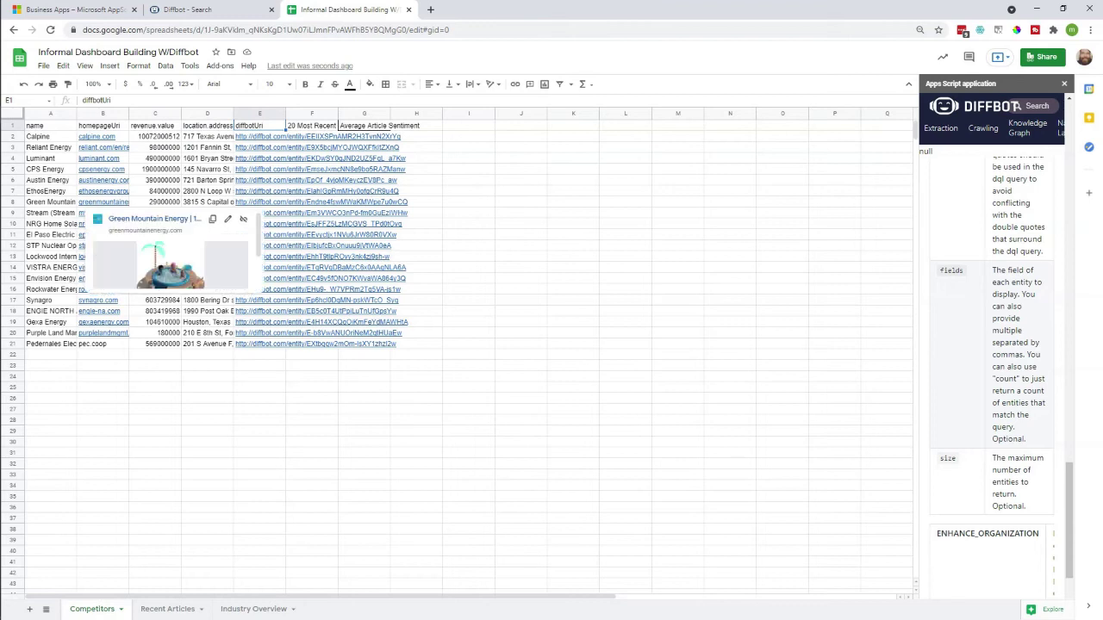
left_click(431, 399)
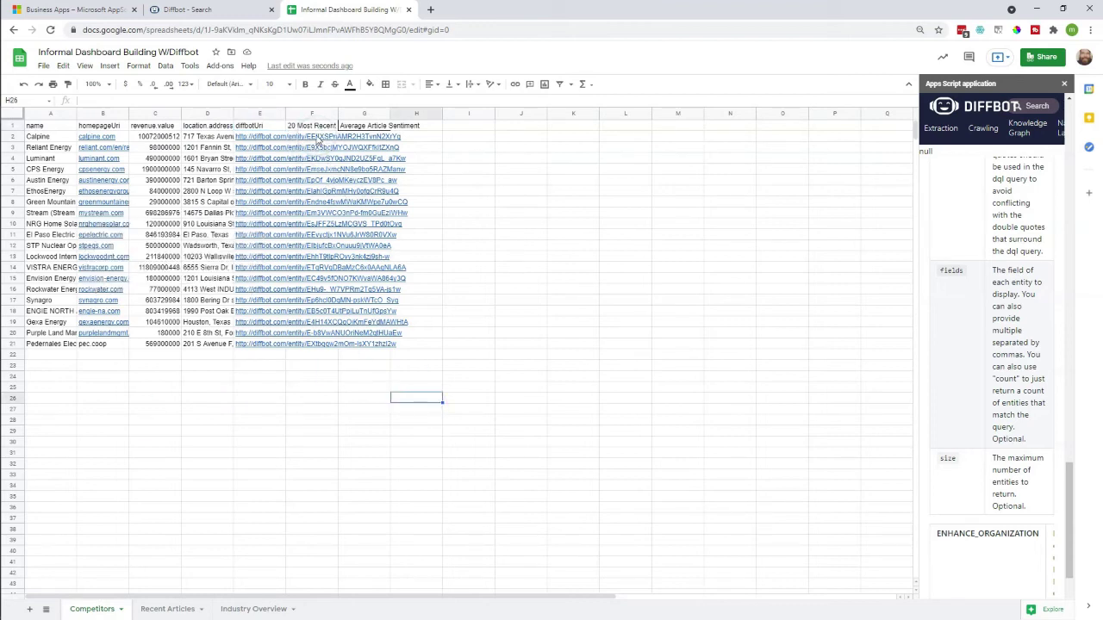
left_click(317, 140)
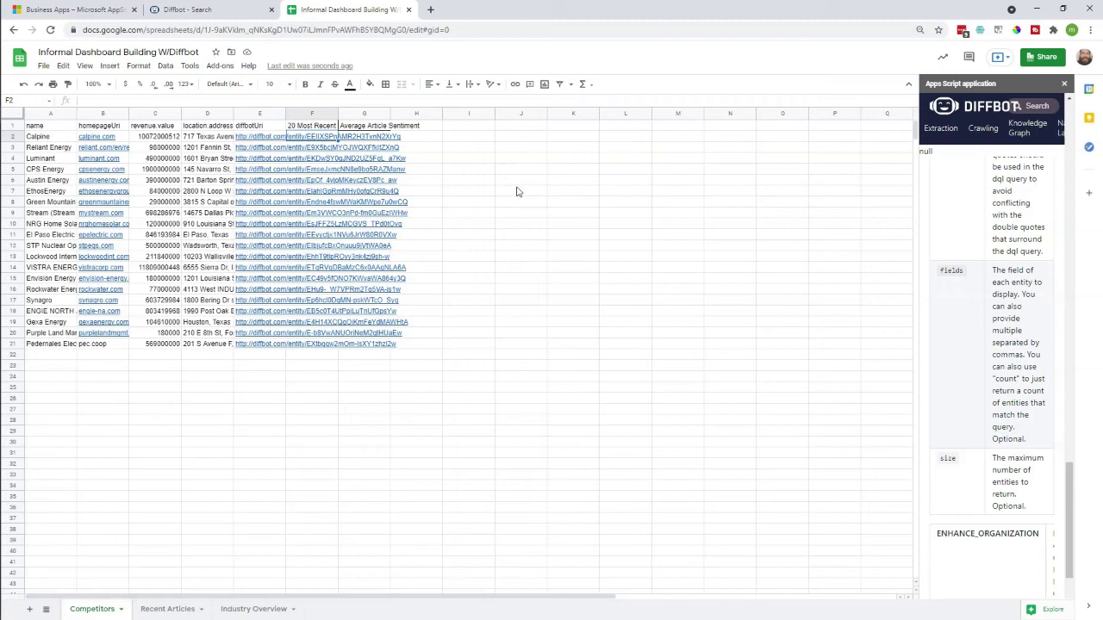
type("=")
key("Escape")
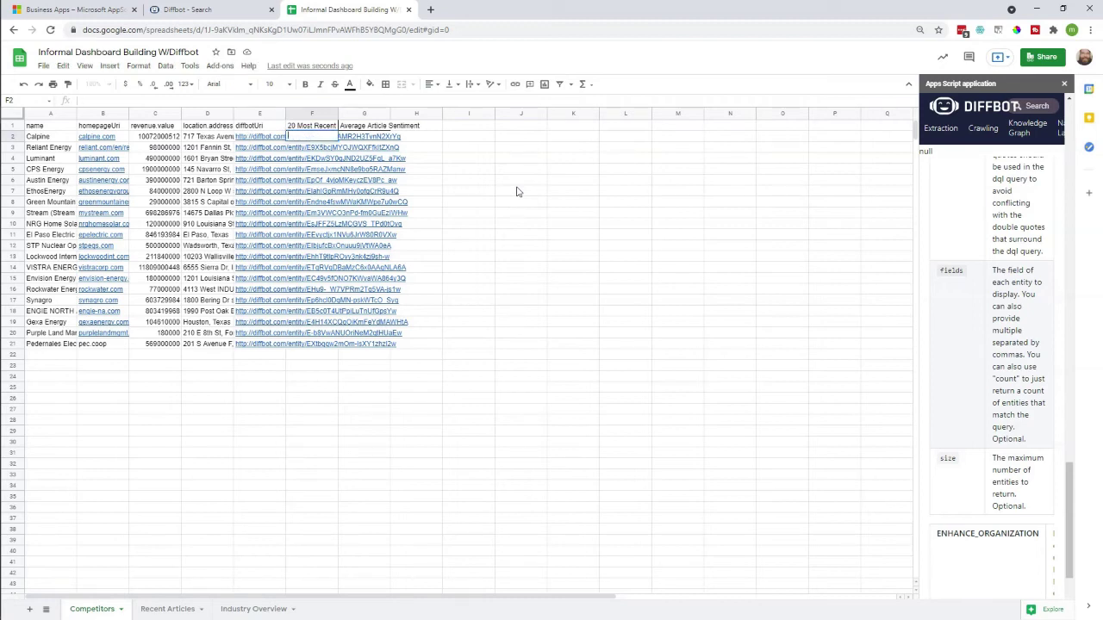
left_click(300, 127)
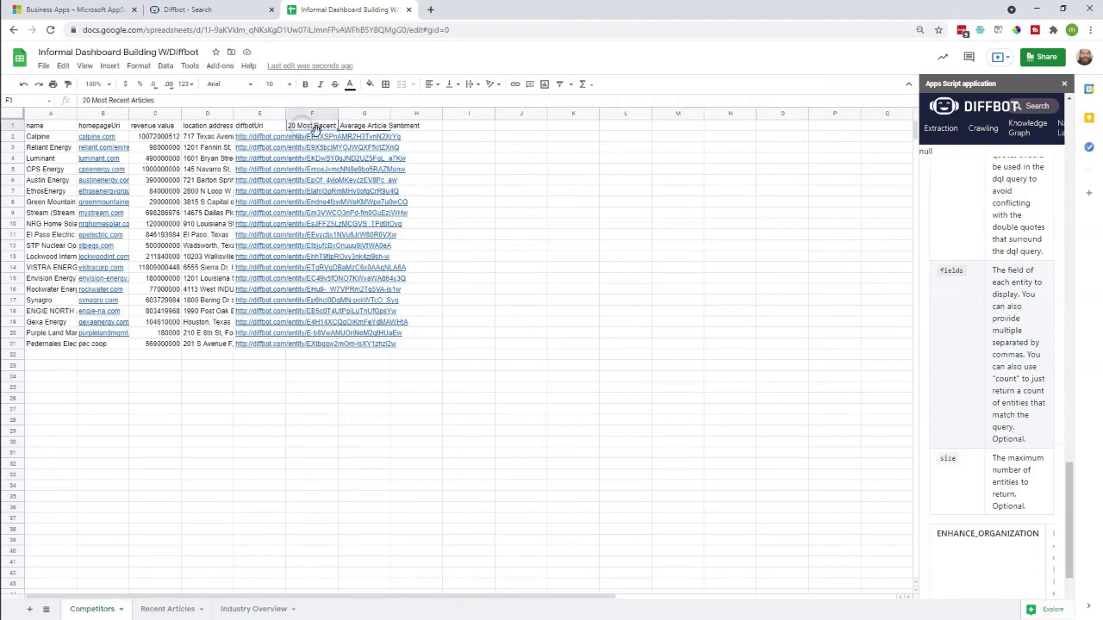
In cell F2, begin the article text formula =clean(DQL(concatenate("type:Article tags.uri:'", for the first company.
left_click(309, 138)
type("=")
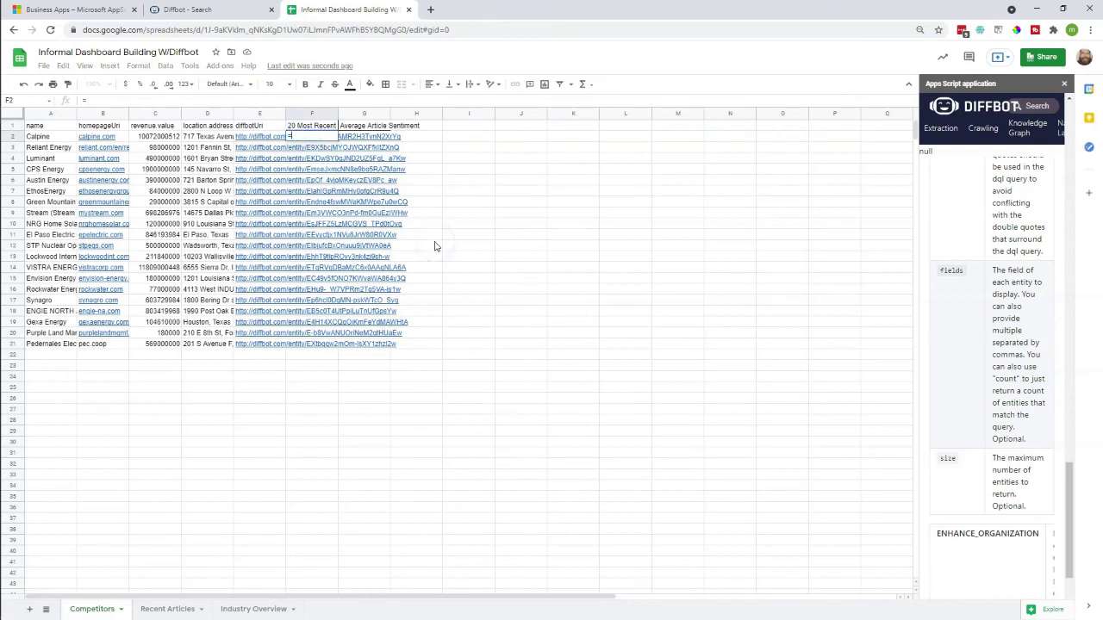
scroll(1004, 457, "down", 15)
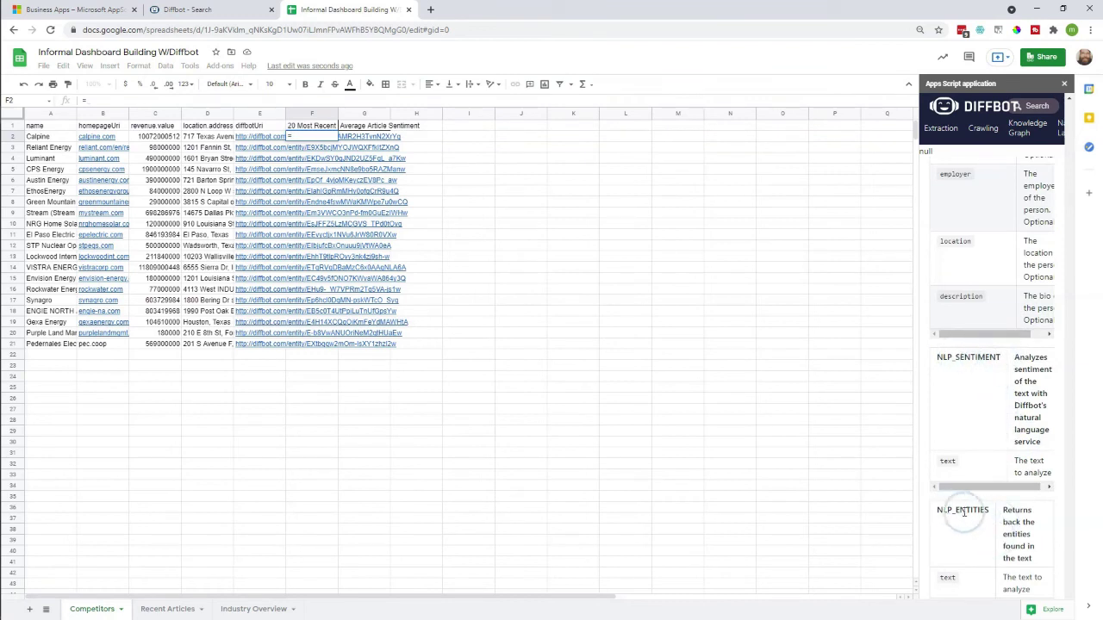
left_click(313, 136)
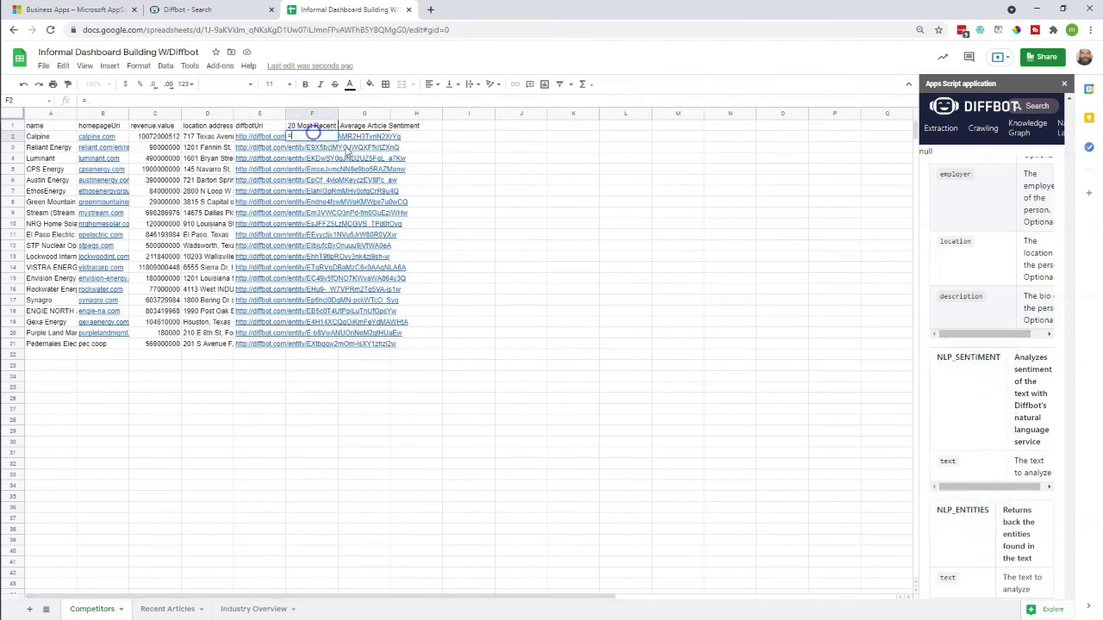
type("clean")
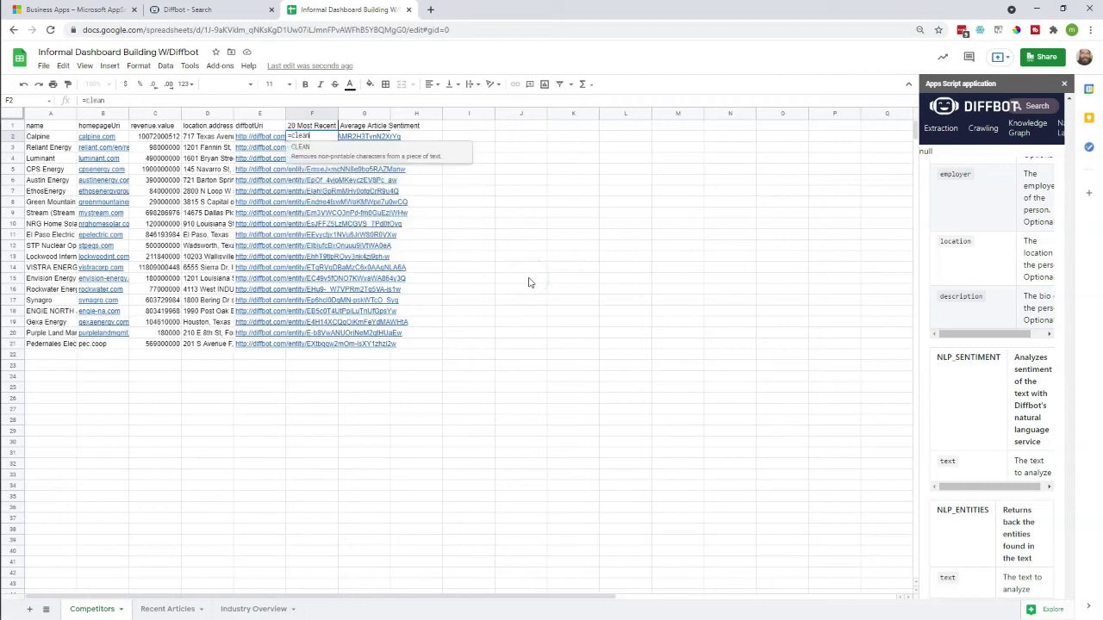
type("(")
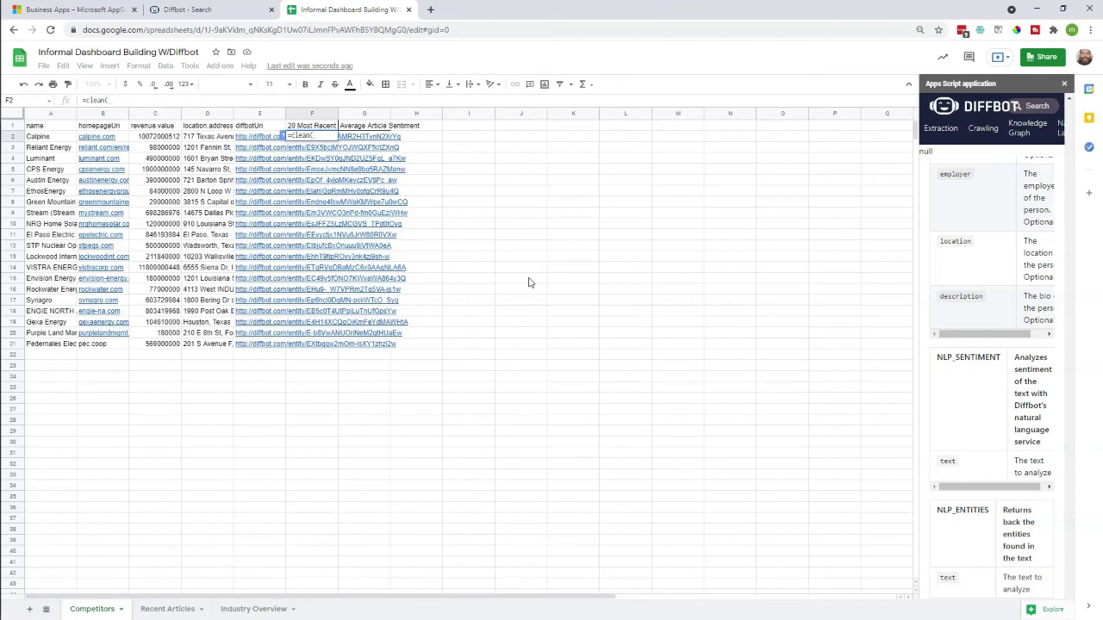
type("DQL(con")
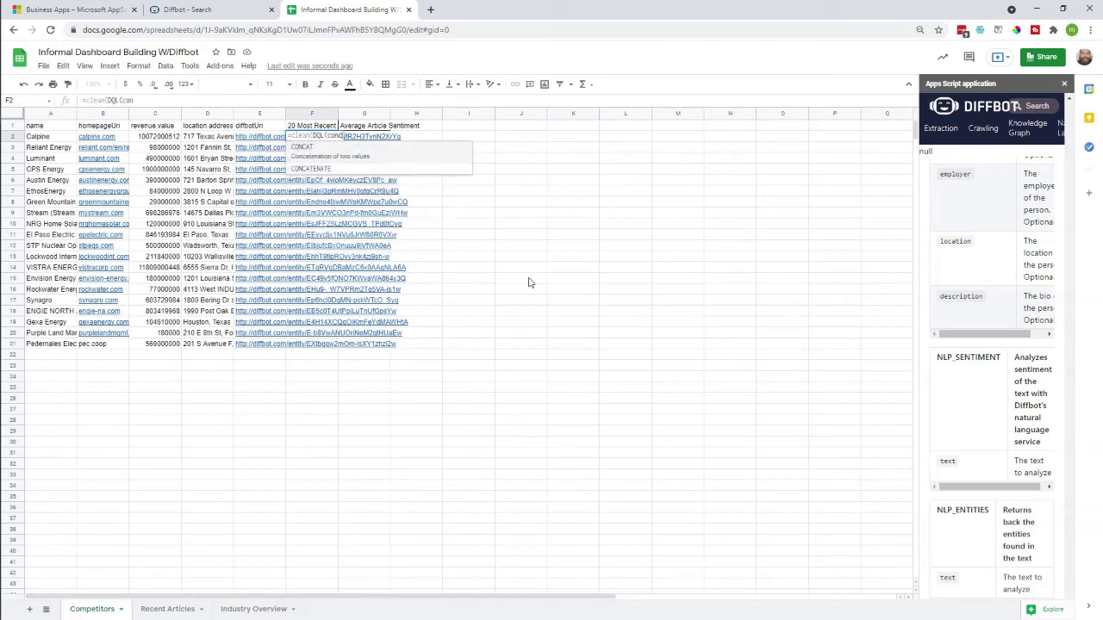
type("catenate(\"type:")
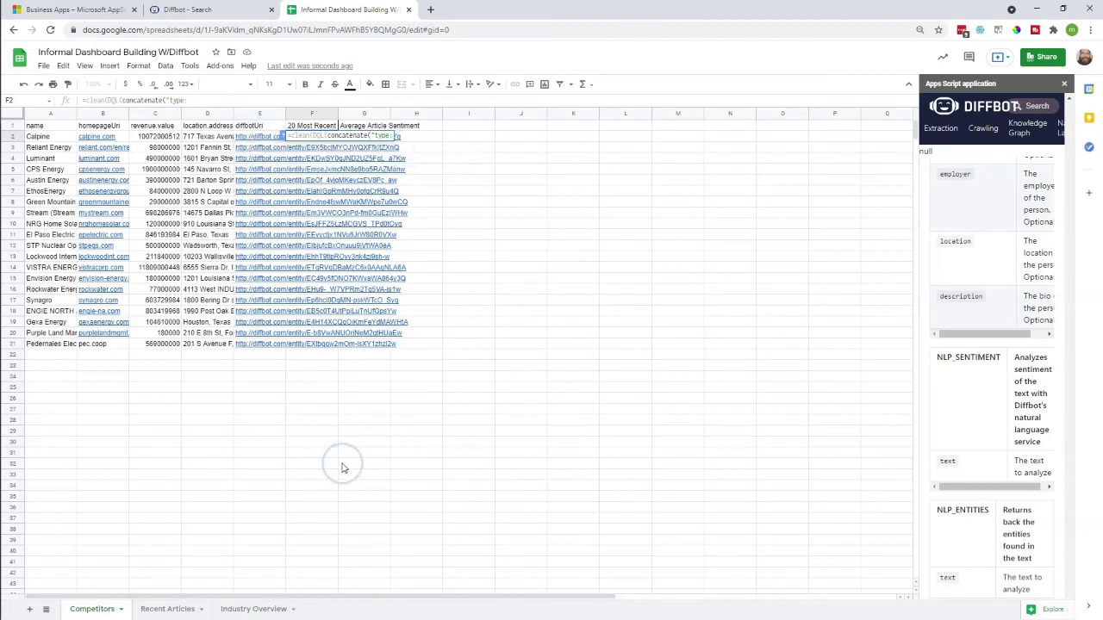
type("Article tags.uri:")
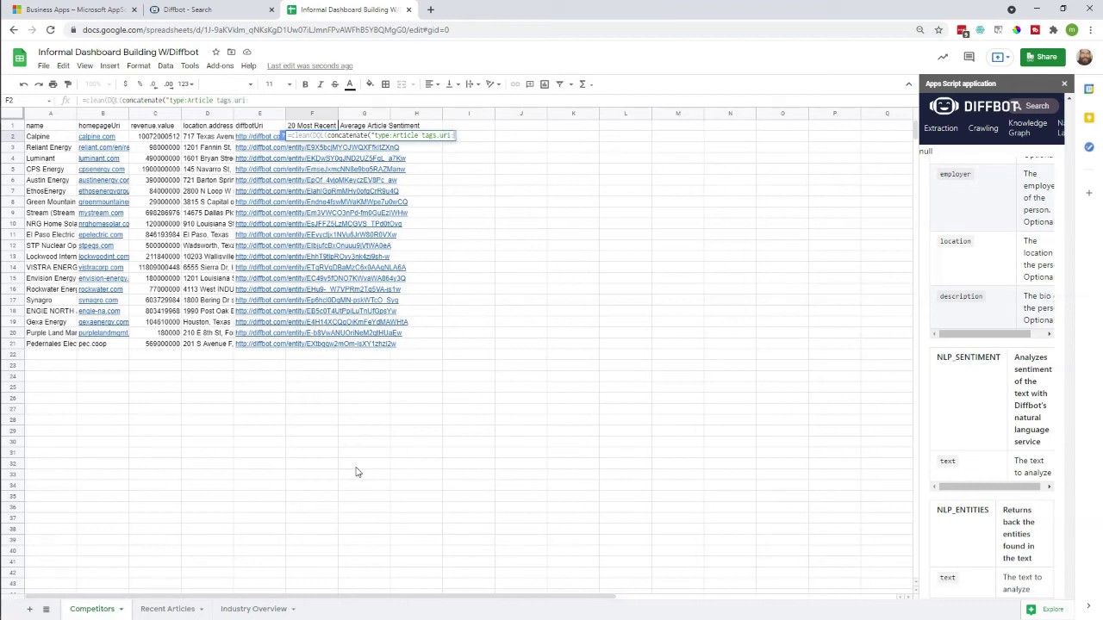
type(",")
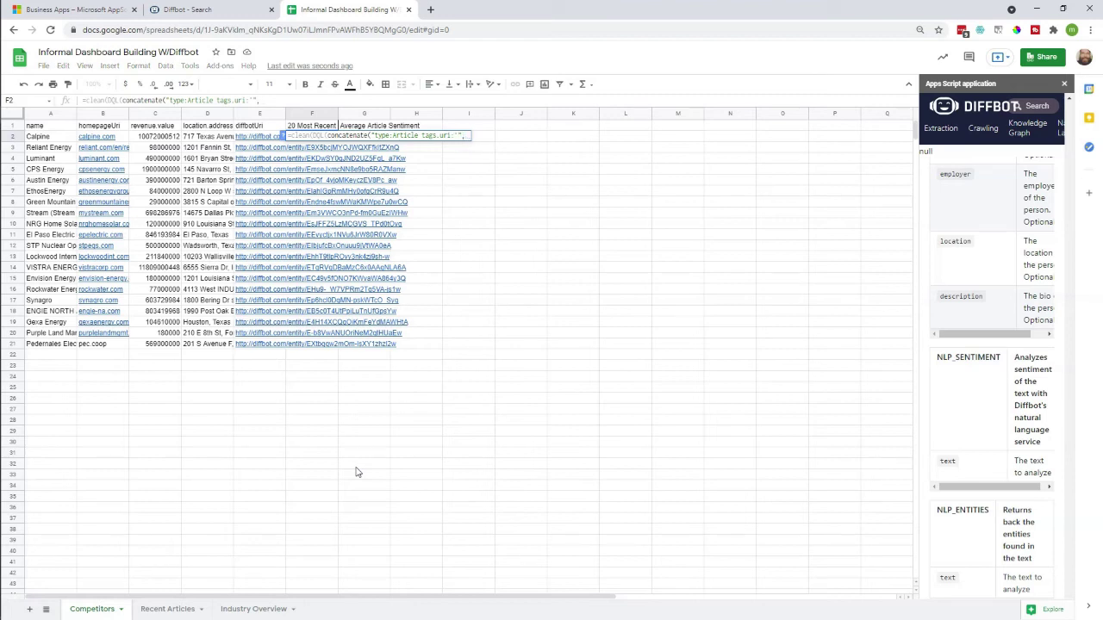
Complete the F2 formula with E2,"'"),"text",20)) so it requests the text of 20 articles for that diffbotUri.
left_click(242, 141)
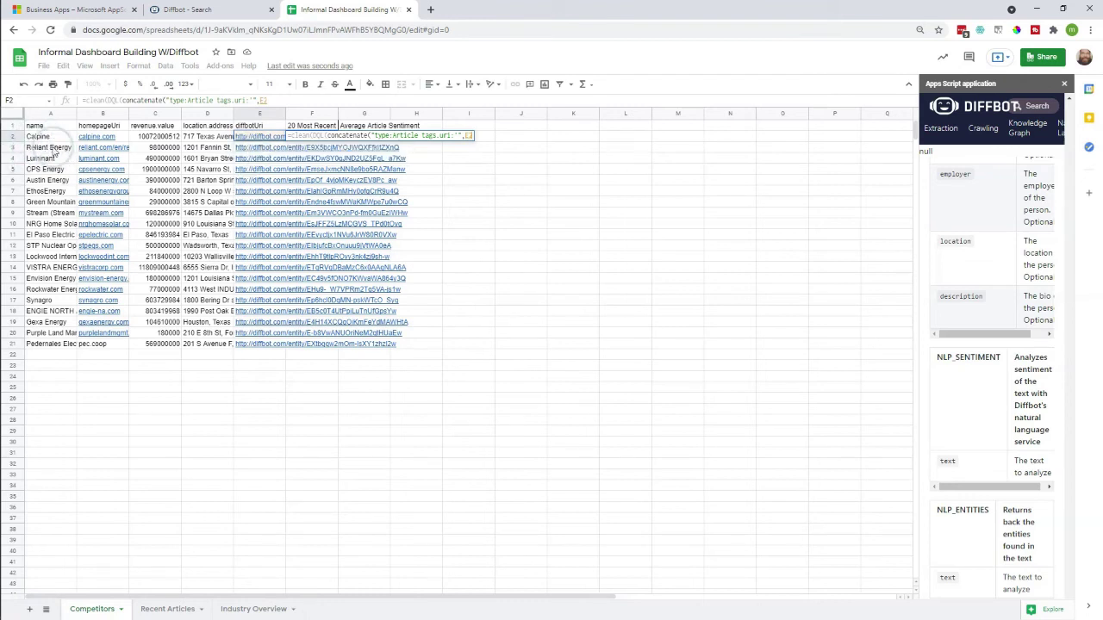
type(",\"\"),\"td")
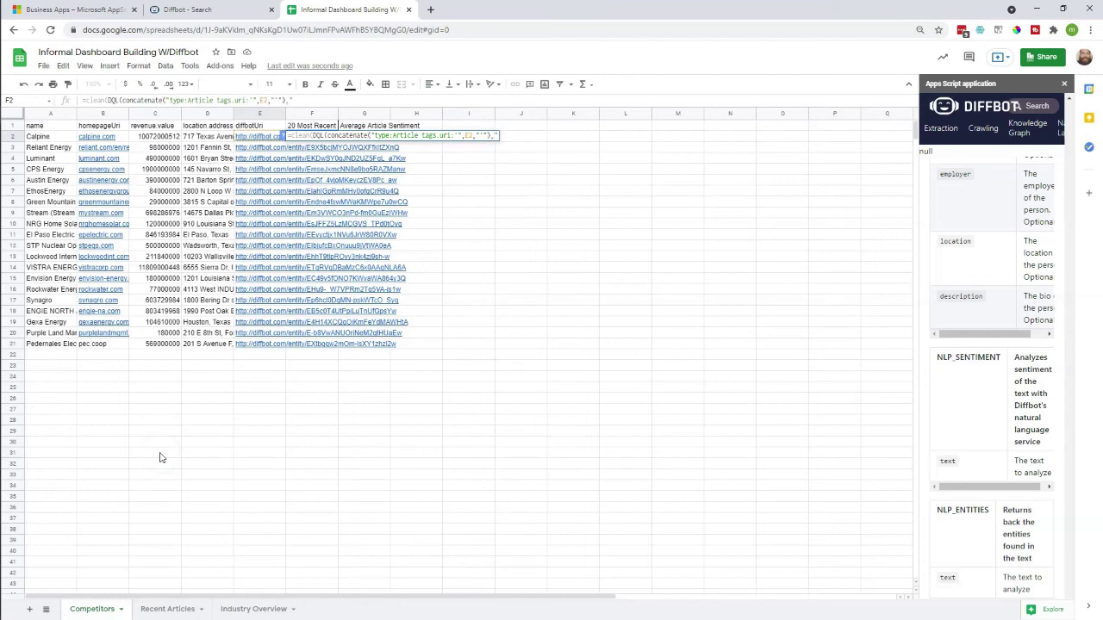
type("xt\",")
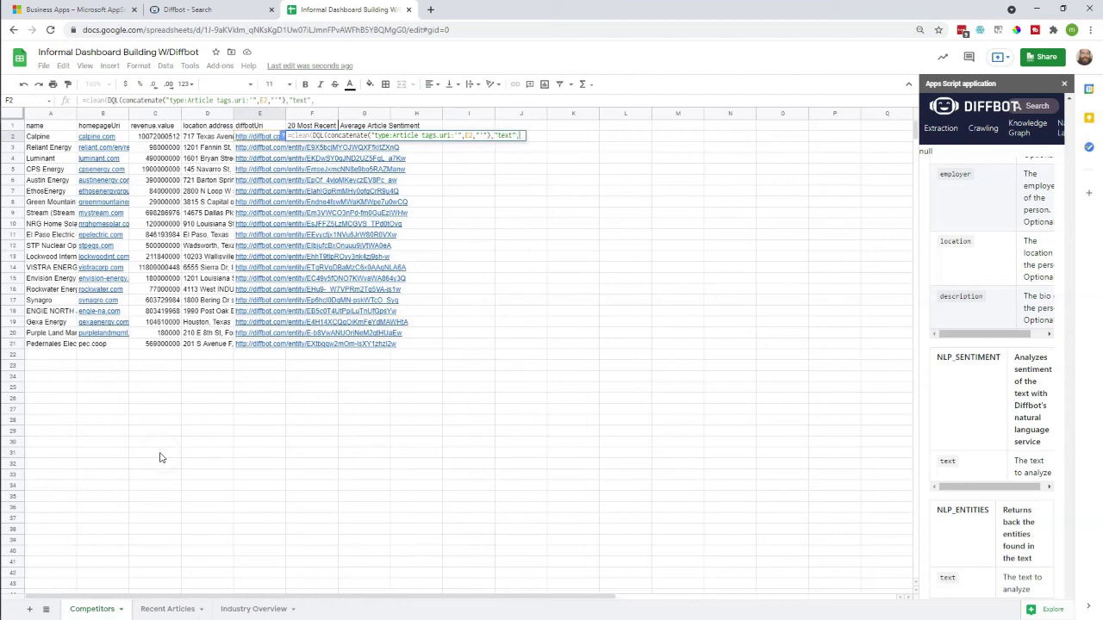
type("20))")
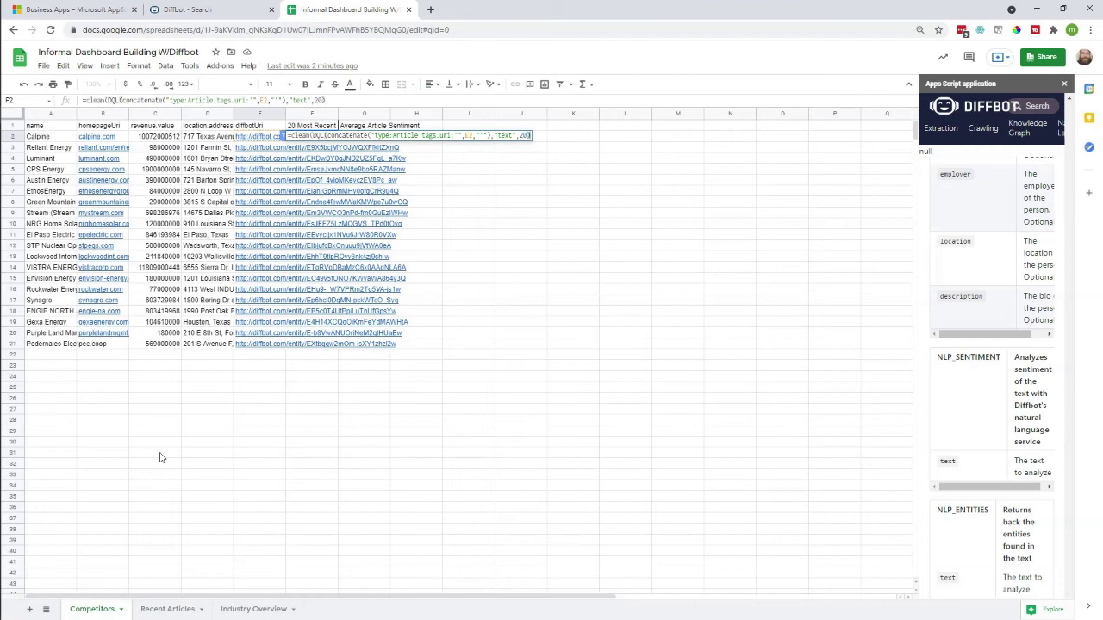
key("Return")
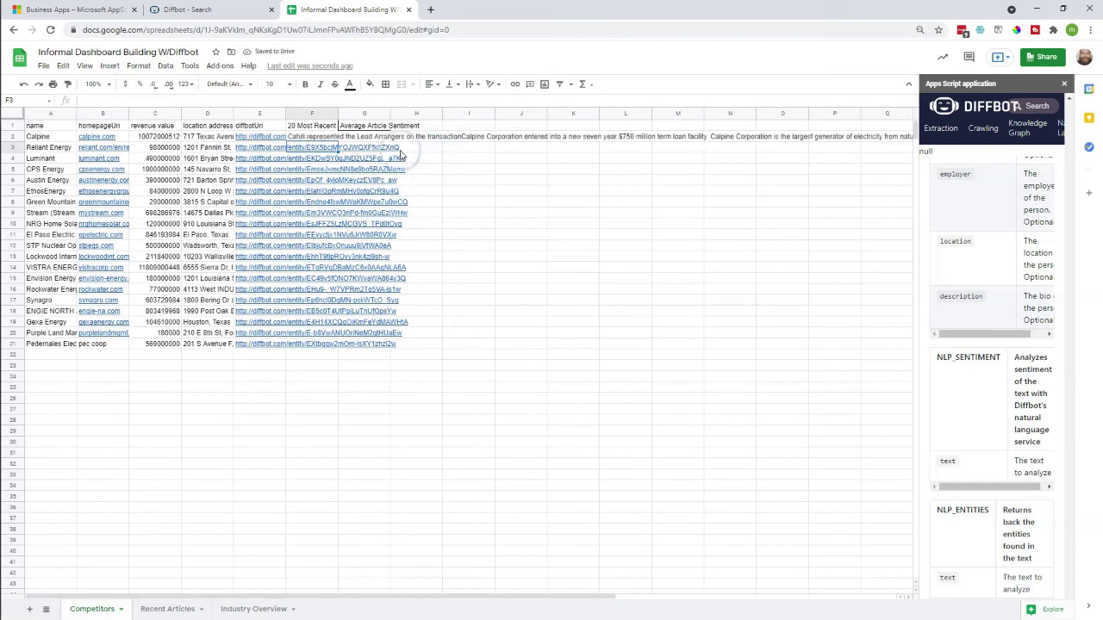
Copy the F2 article formula down the 20 Most Recent Articles column to row 21.
left_click(317, 137)
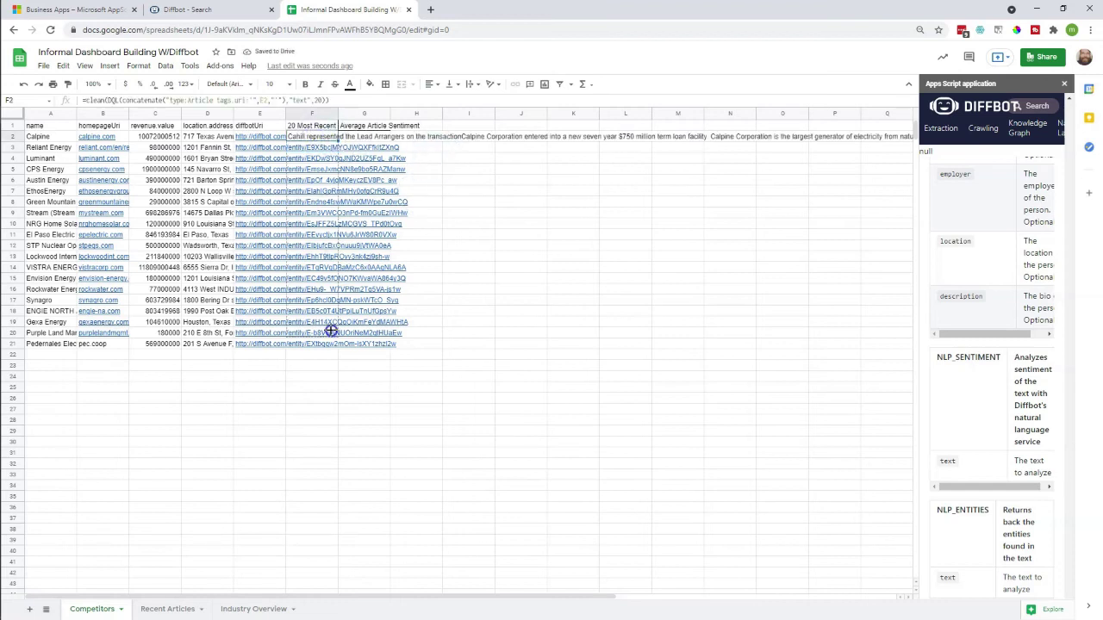
left_click_drag(337, 141, 335, 344)
left_click(364, 420)
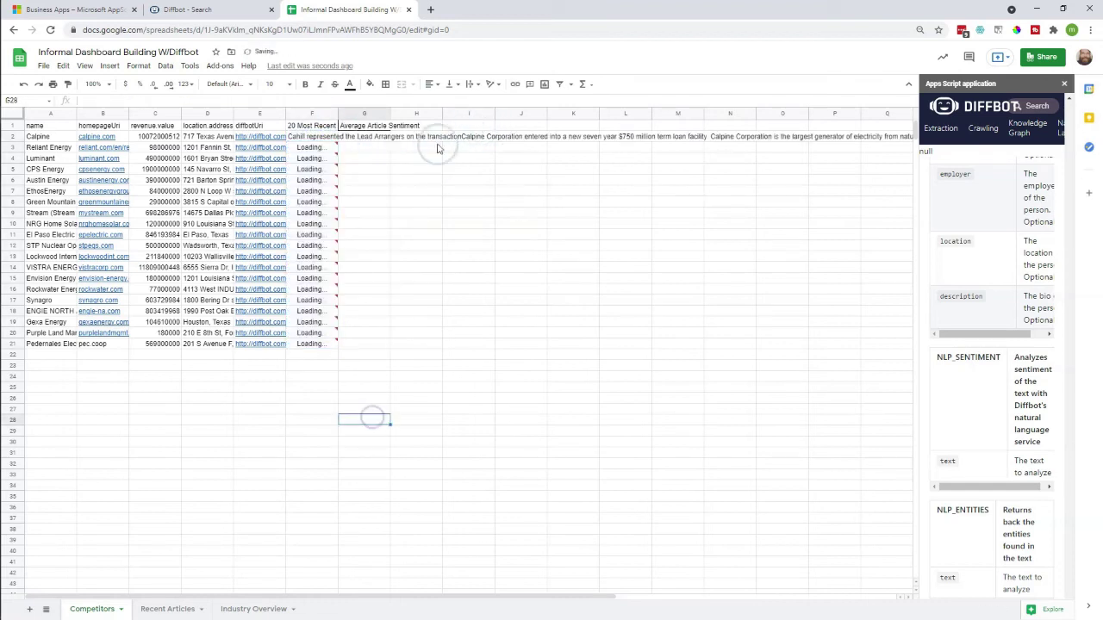
In cell G2, begin the average sentiment formula =average(DQL(concatenate("type:Article tags.uri:'", for the first company.
left_click(473, 216)
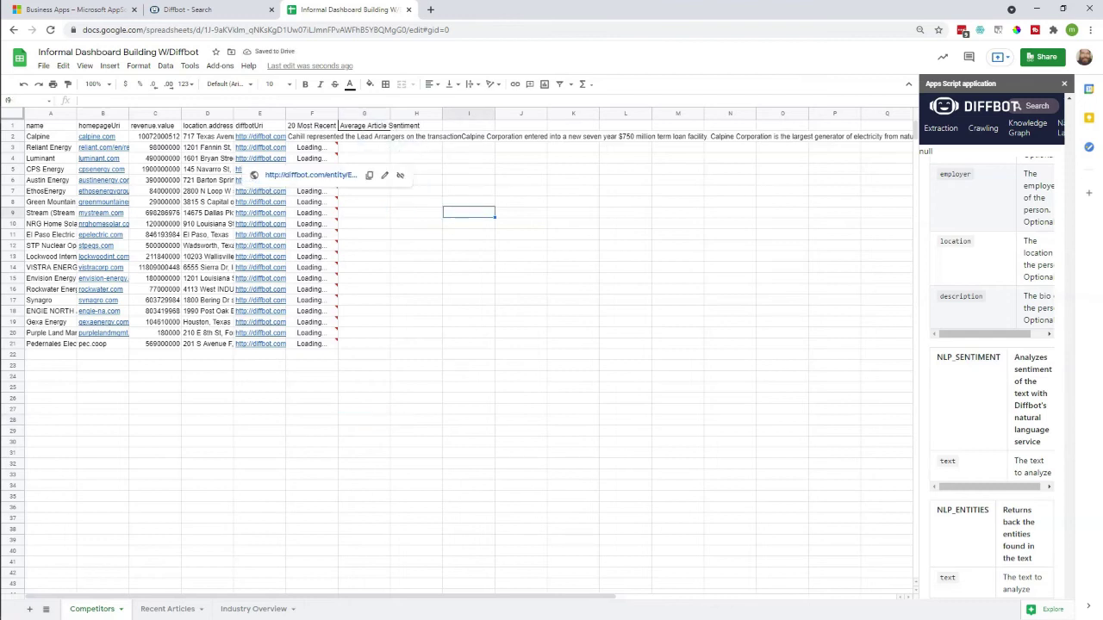
left_click(381, 137)
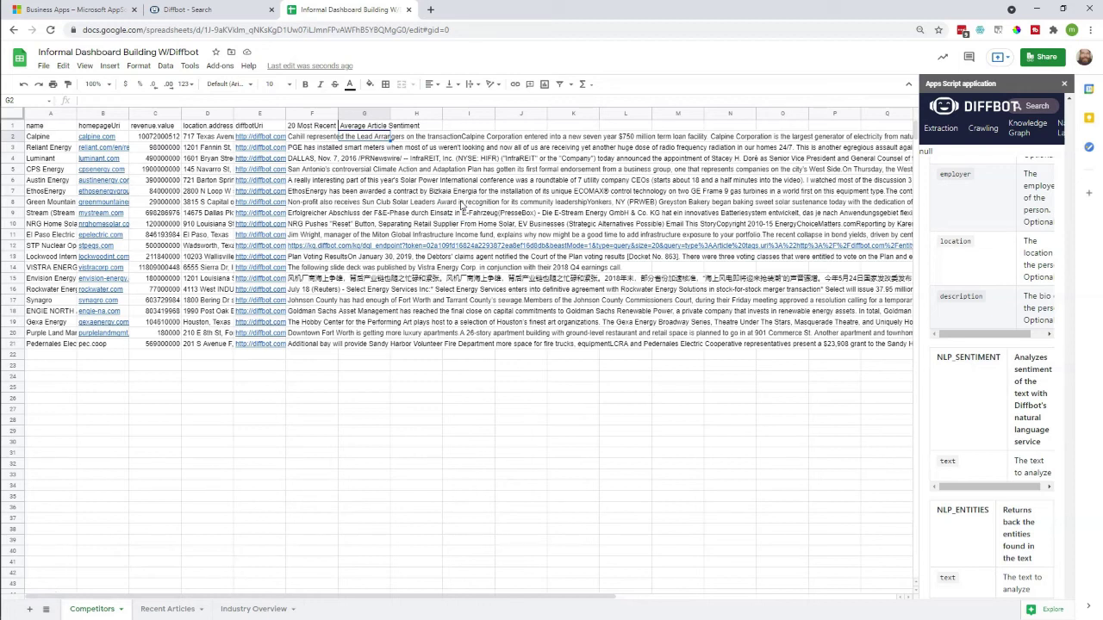
type("=")
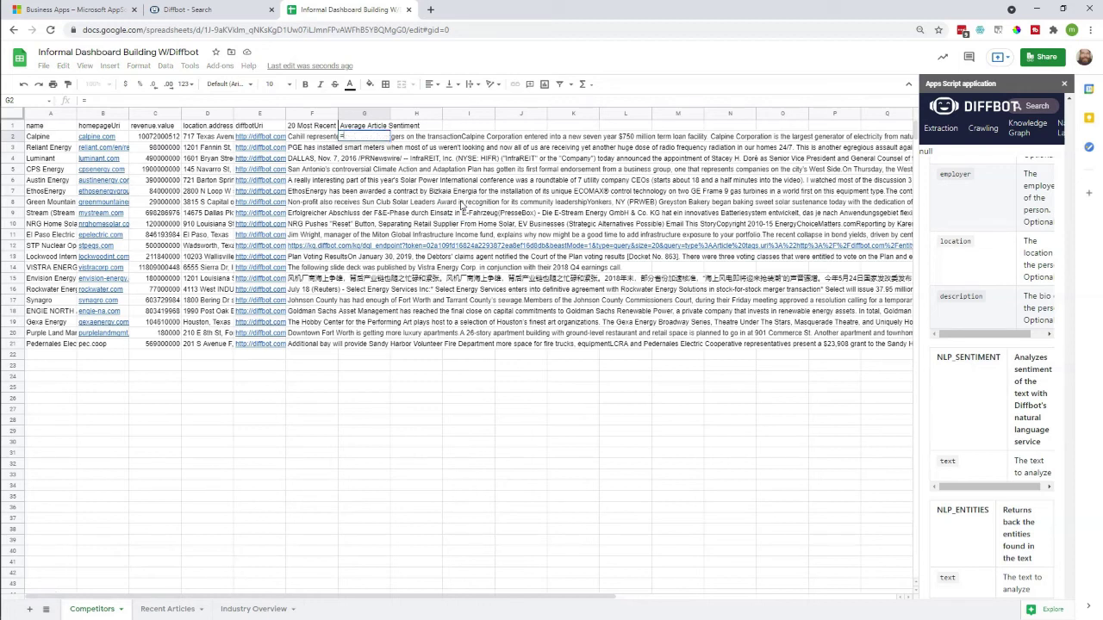
type("average(")
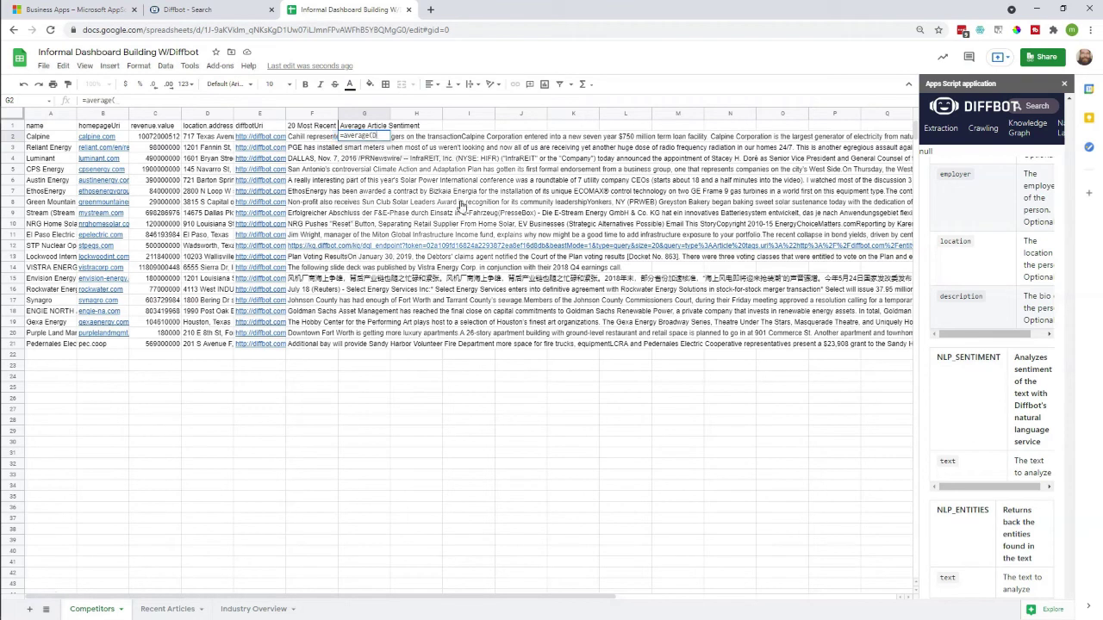
type("DQL(concatenate(")
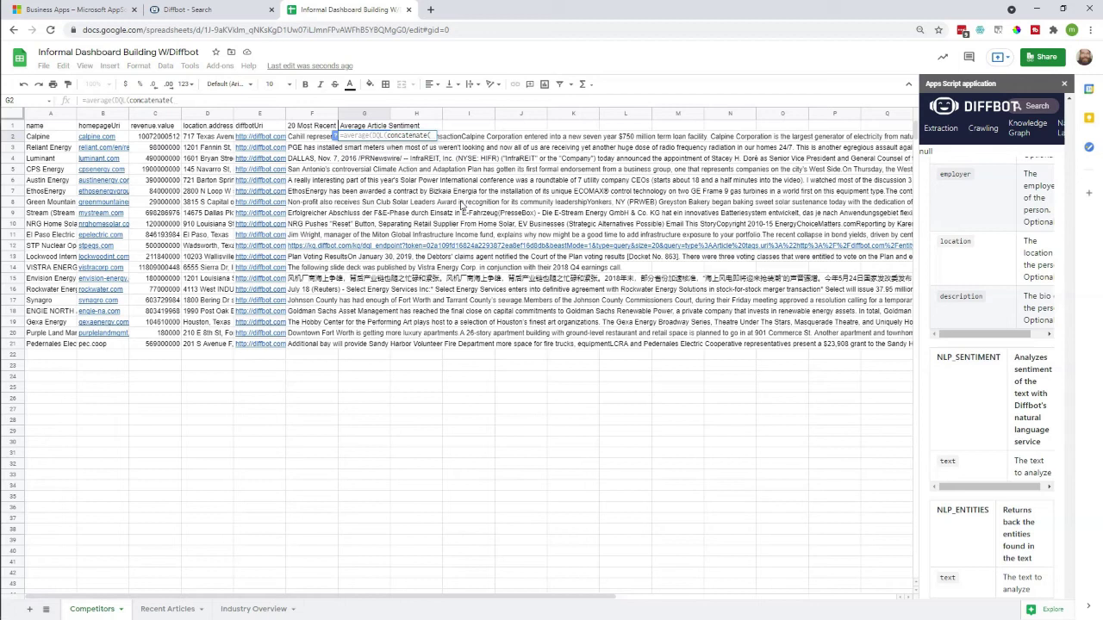
type("\"type:Article tags.uri:\",")
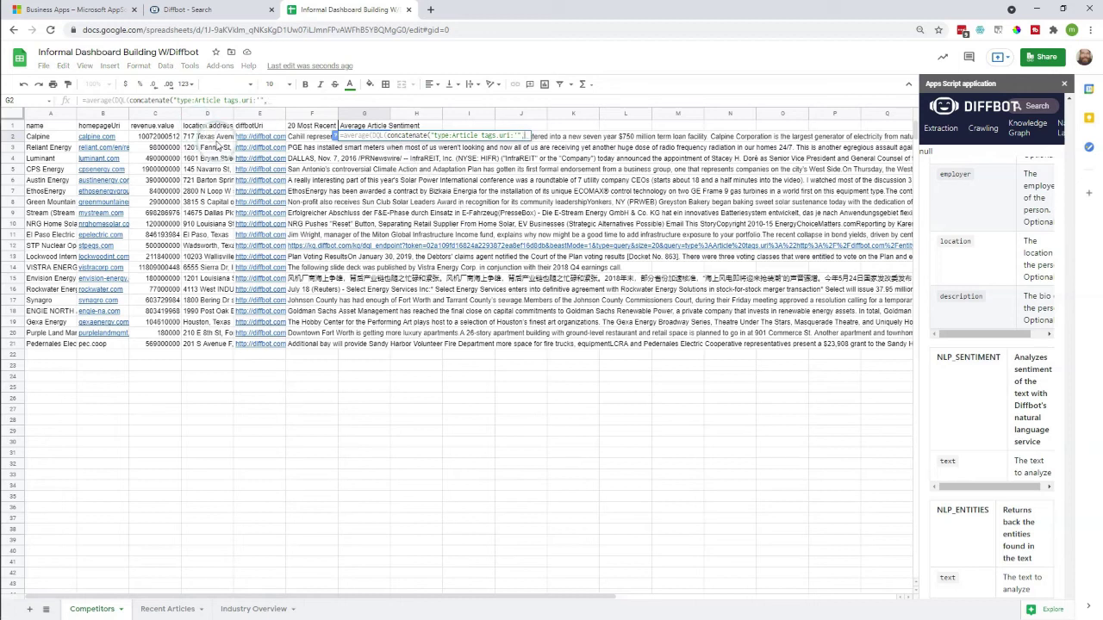
Complete the G2 formula with E2,"'"),"sentiment",1000)) so it averages the sentiment of up to 1000 articles for that diffbotUri.
left_click(250, 141)
type(",\"'")
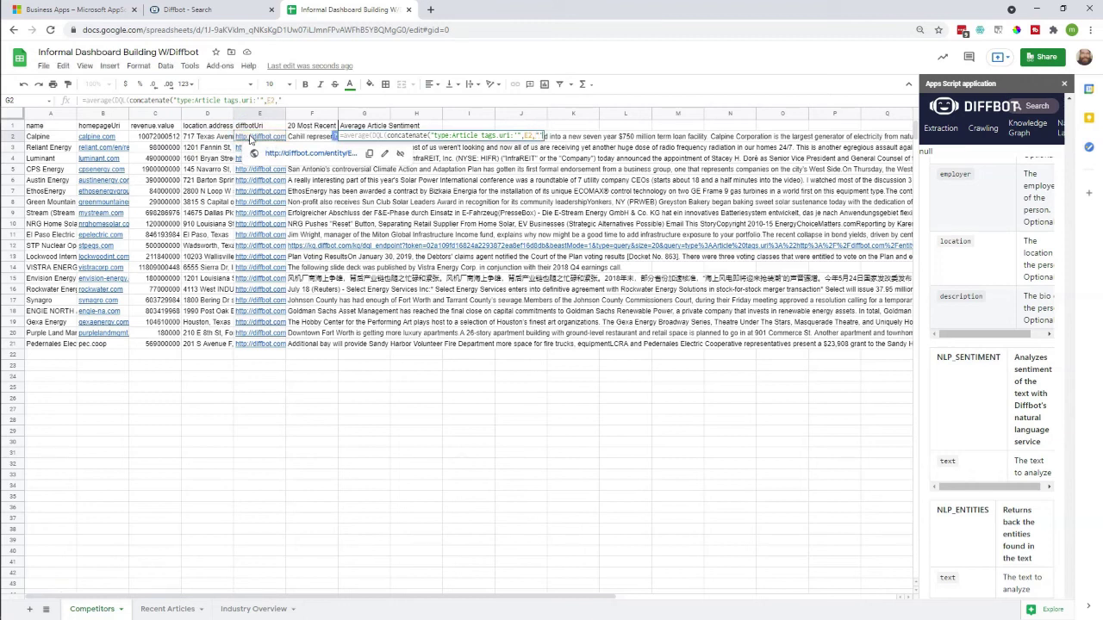
type("\"),\"sentiment\",1000")
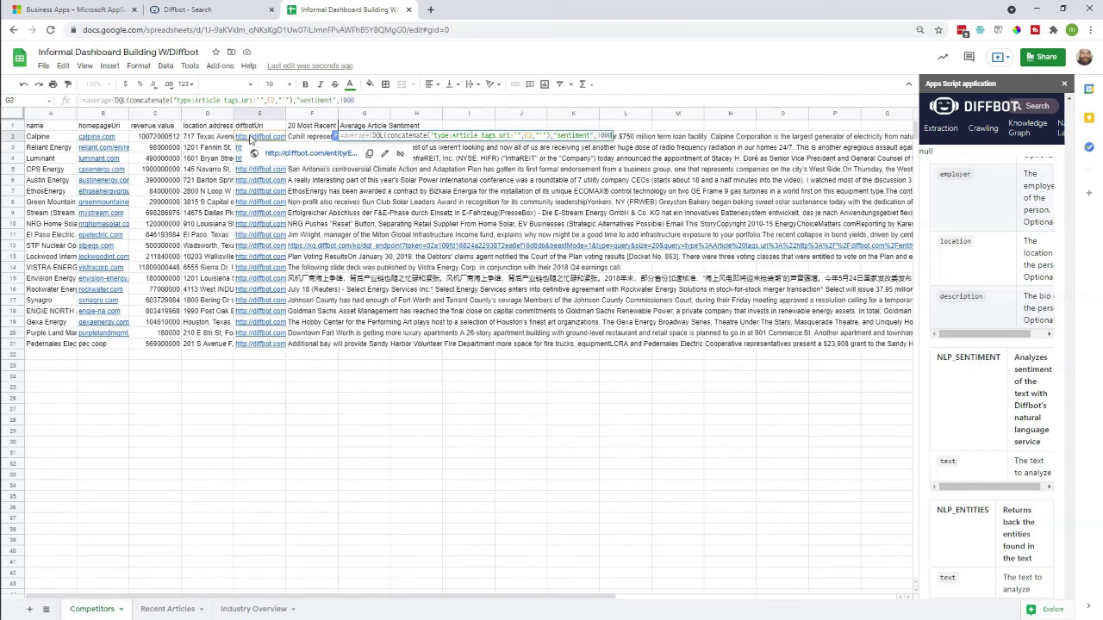
type(")")
key("Return")
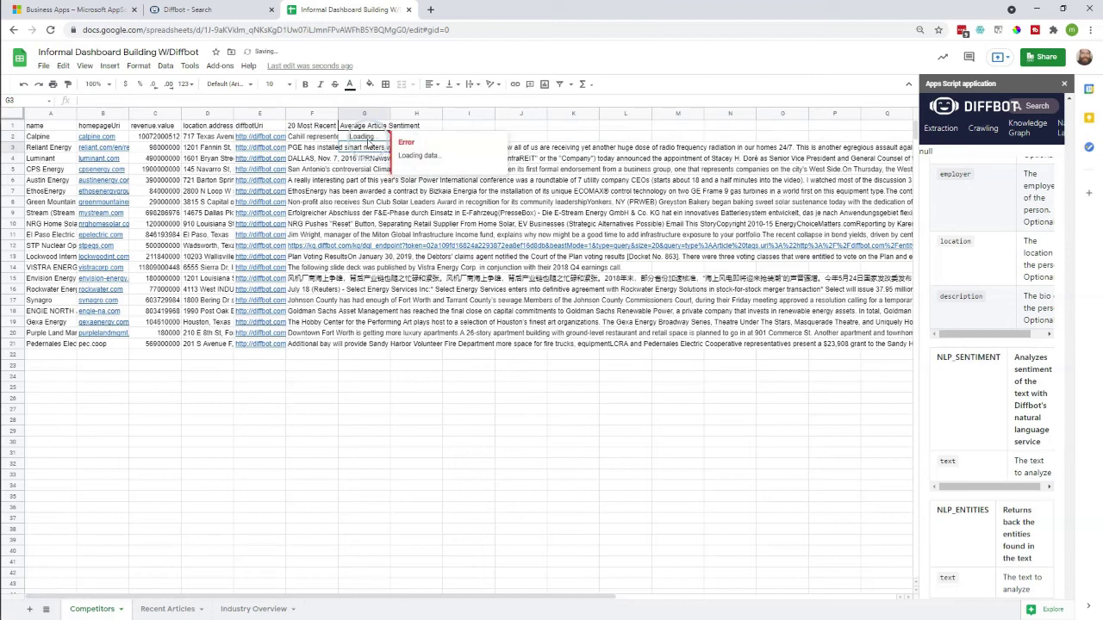
Copy the G2 sentiment formula down the Average Article Sentiment column to row 21.
left_click(358, 137)
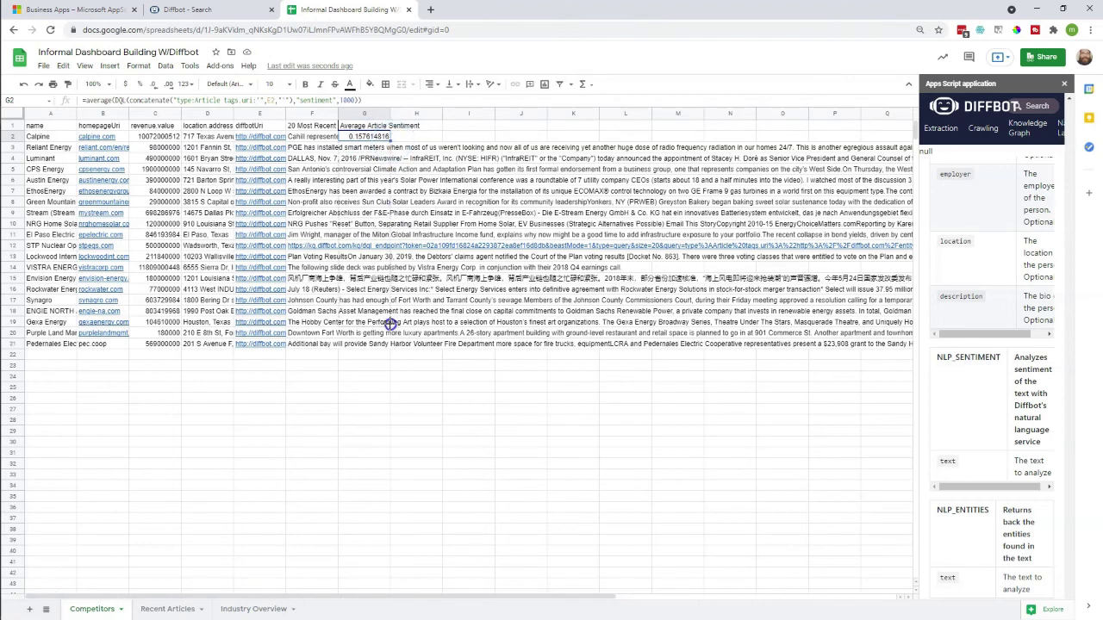
left_click_drag(390, 345, 391, 347)
left_click(379, 408)
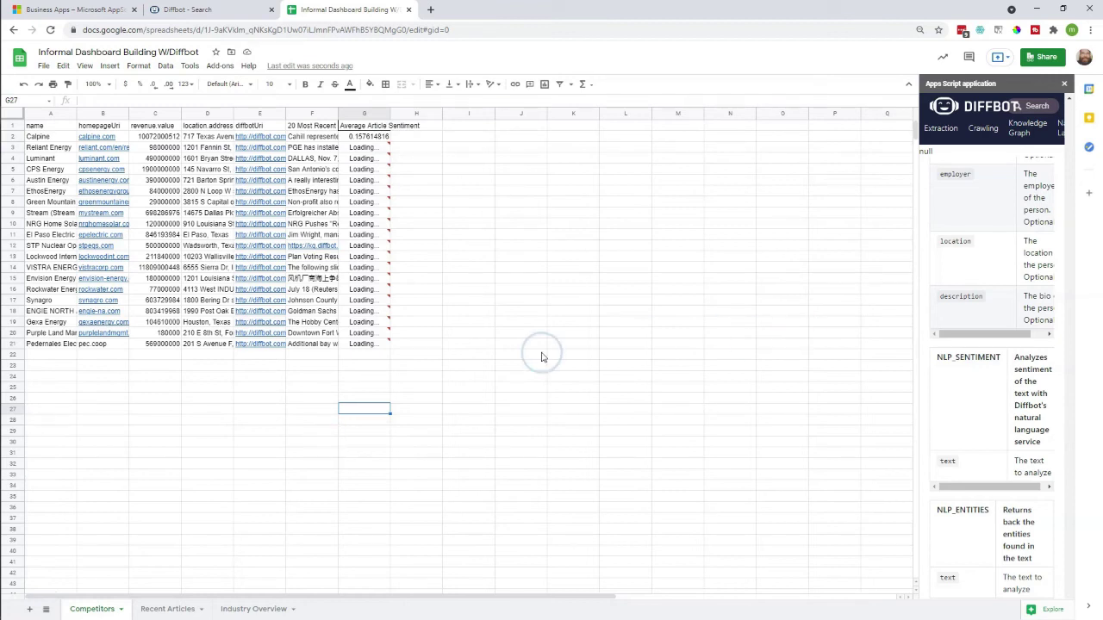
Check the average article sentiment calculated for Synagro in row 17.
left_click(352, 301)
left_click(52, 301)
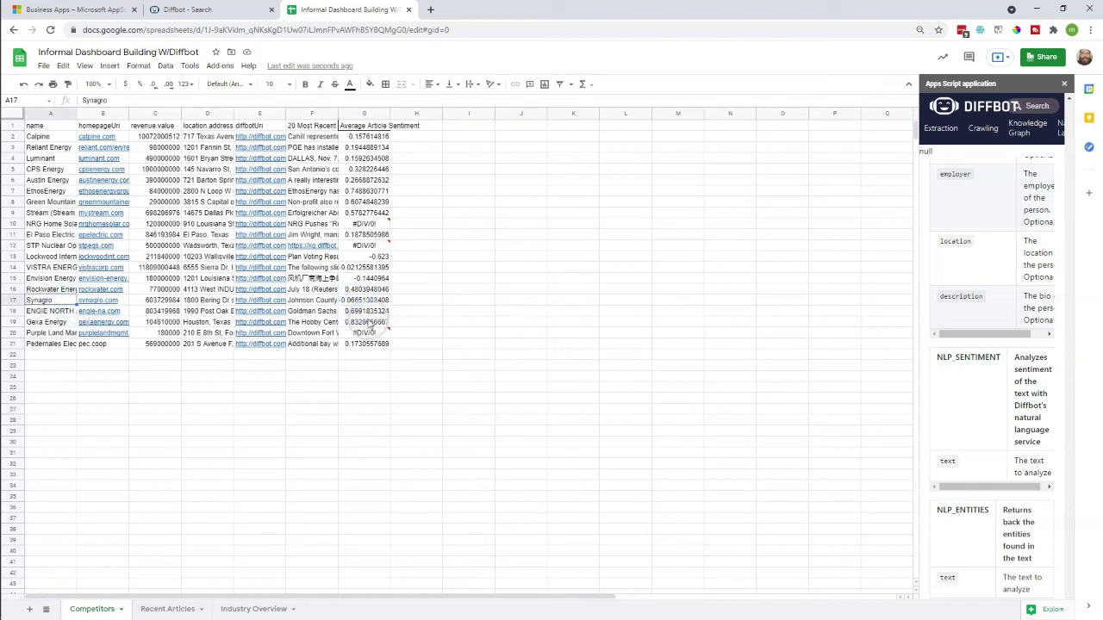
left_click(367, 300)
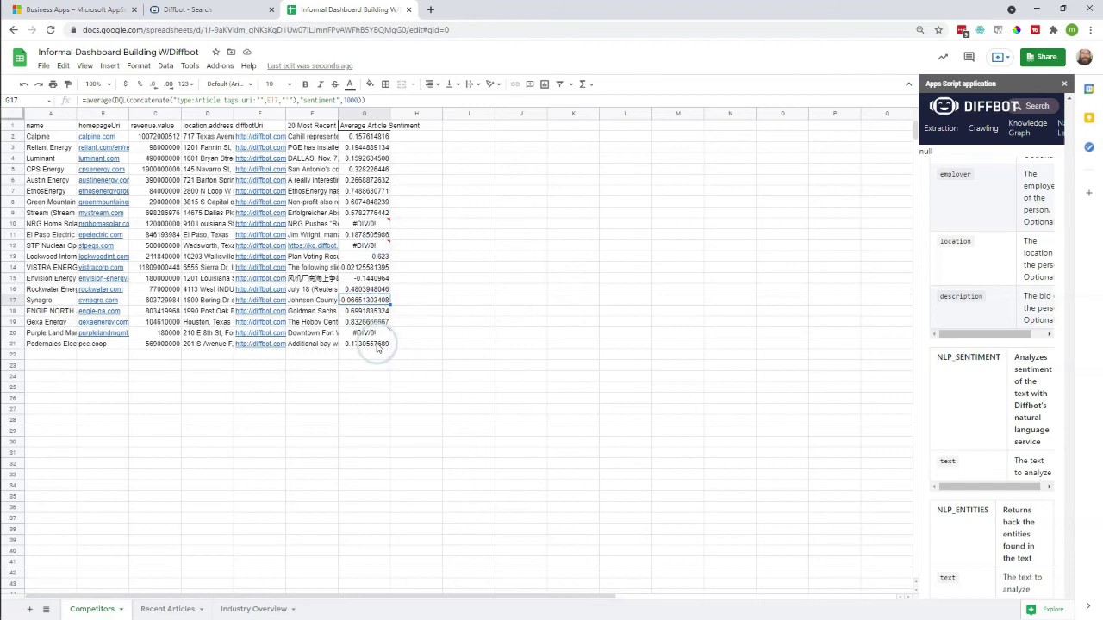
Insert a column chart of average article sentiment by company from G2:G21 and A2:A21, and move it clear of the data columns.
left_click_drag(369, 136, 359, 344)
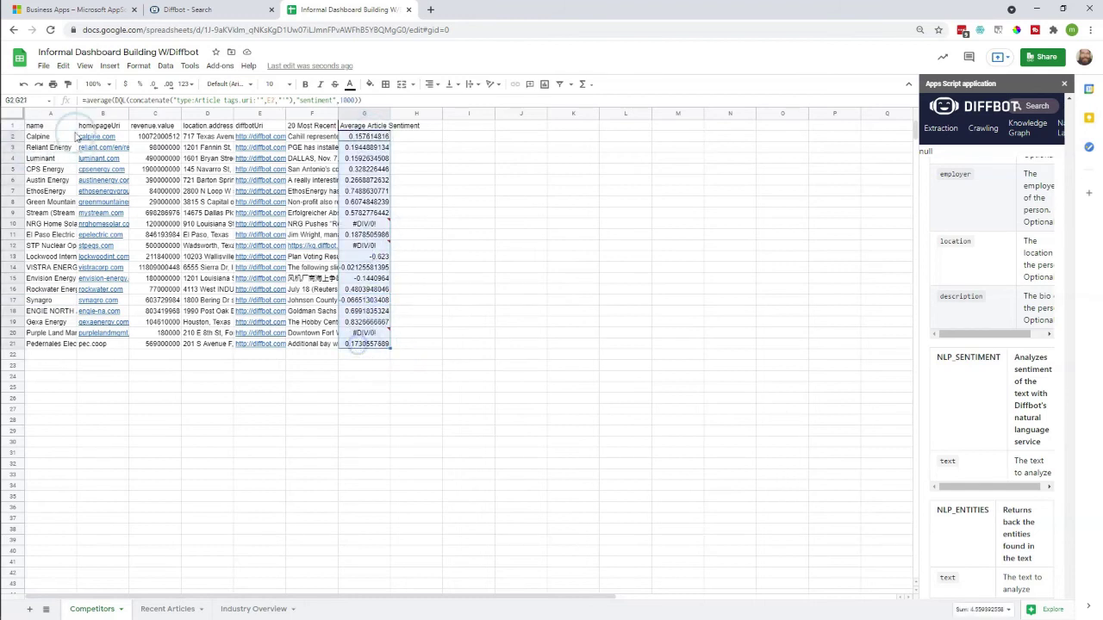
left_click_drag(39, 137, 43, 344)
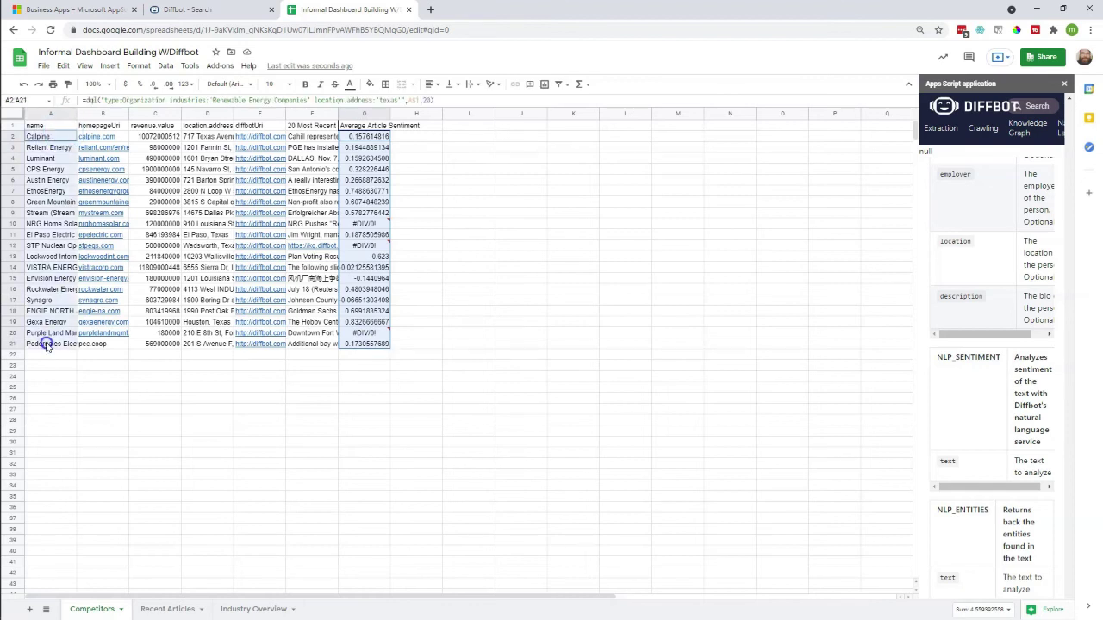
left_click(109, 66)
left_click(131, 210)
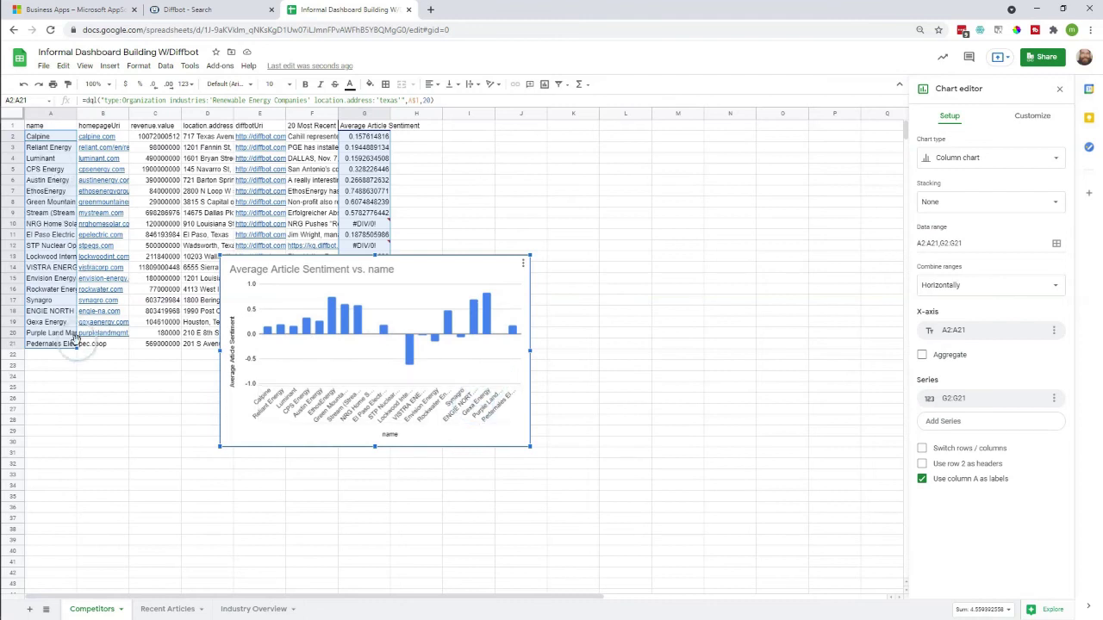
left_click_drag(422, 262, 644, 259)
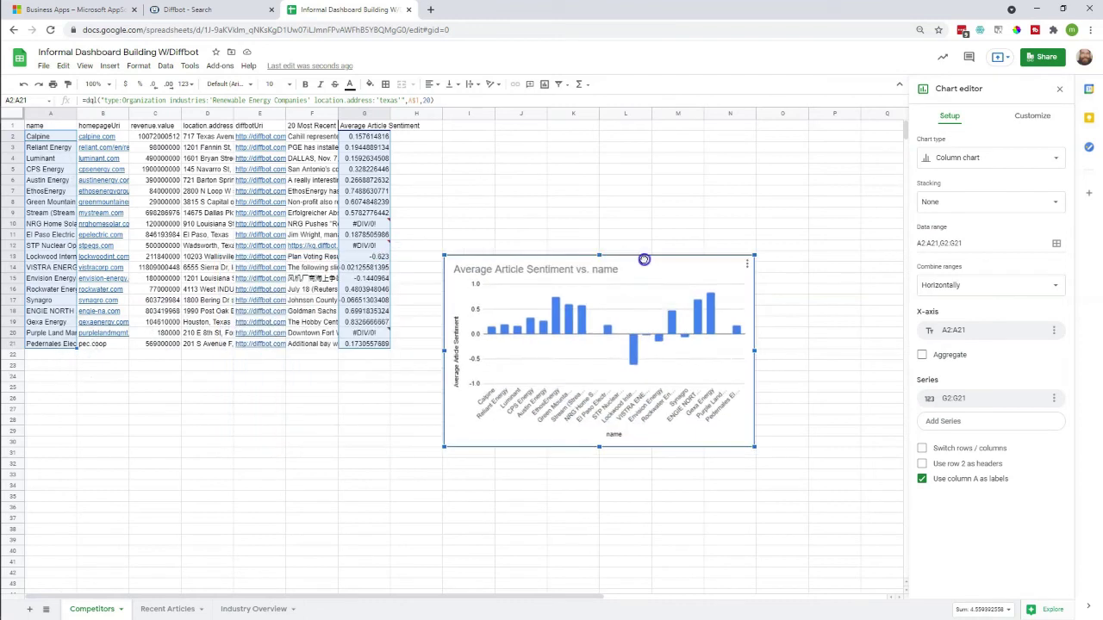
left_click(365, 322)
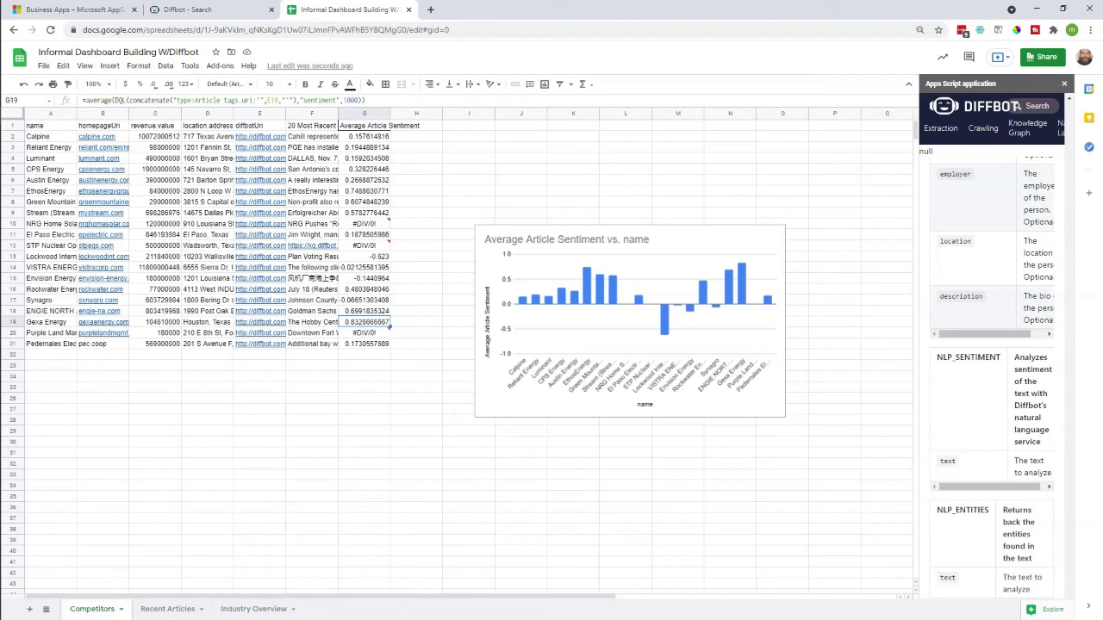
left_click(357, 181)
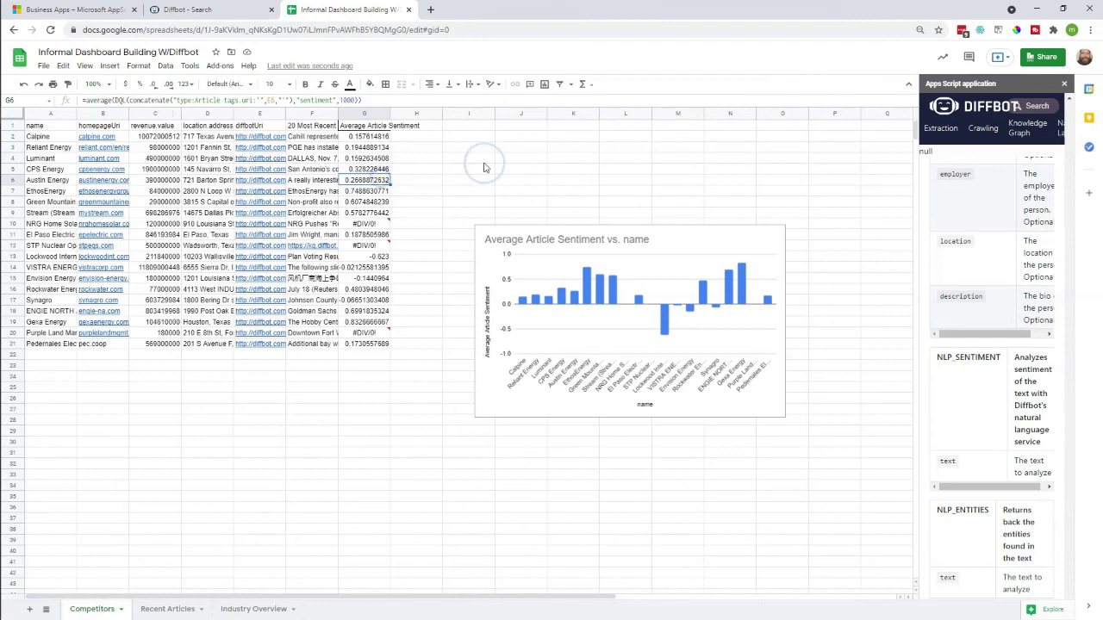
key("ctrl+v")
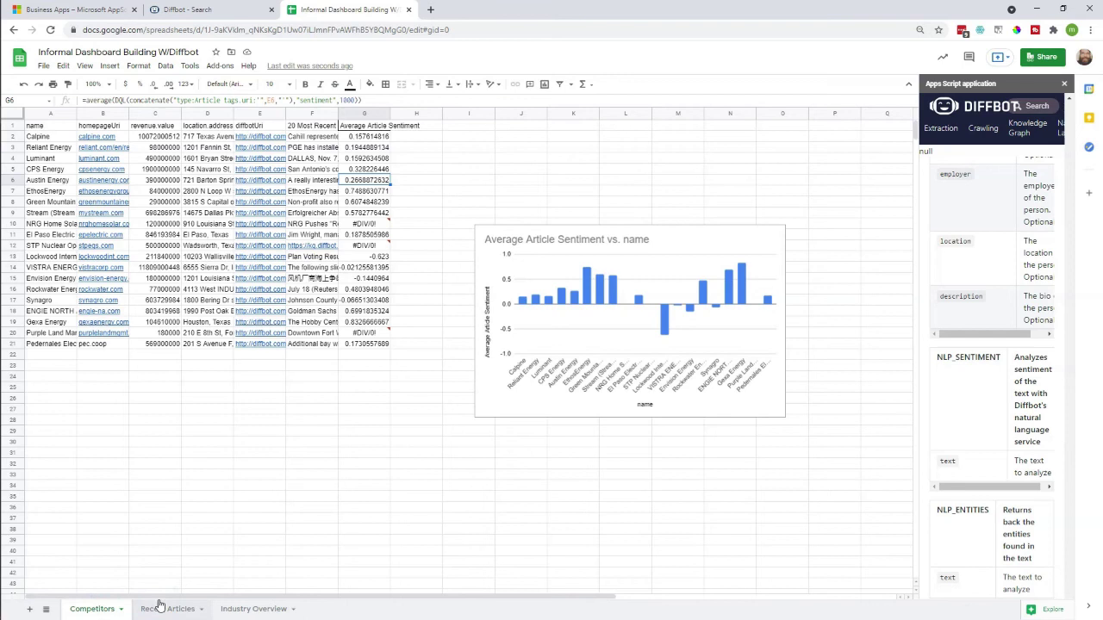
In cell A2 of the Industry Overview sheet, begin the formula =DQL("type:organization industries:'renewable energy'.
left_click(245, 607)
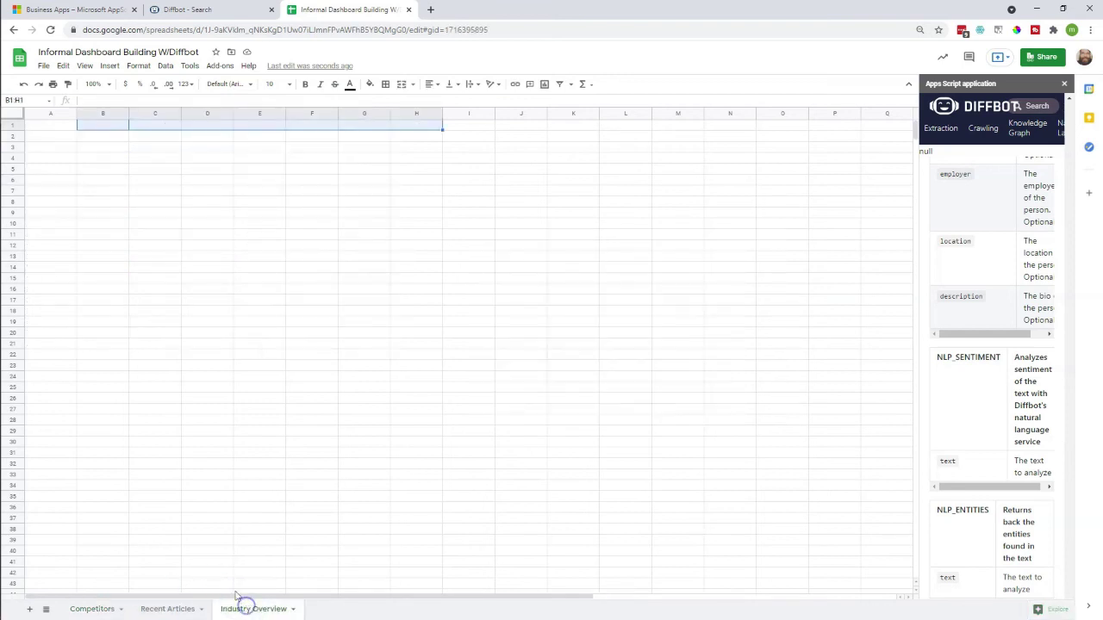
left_click(74, 188)
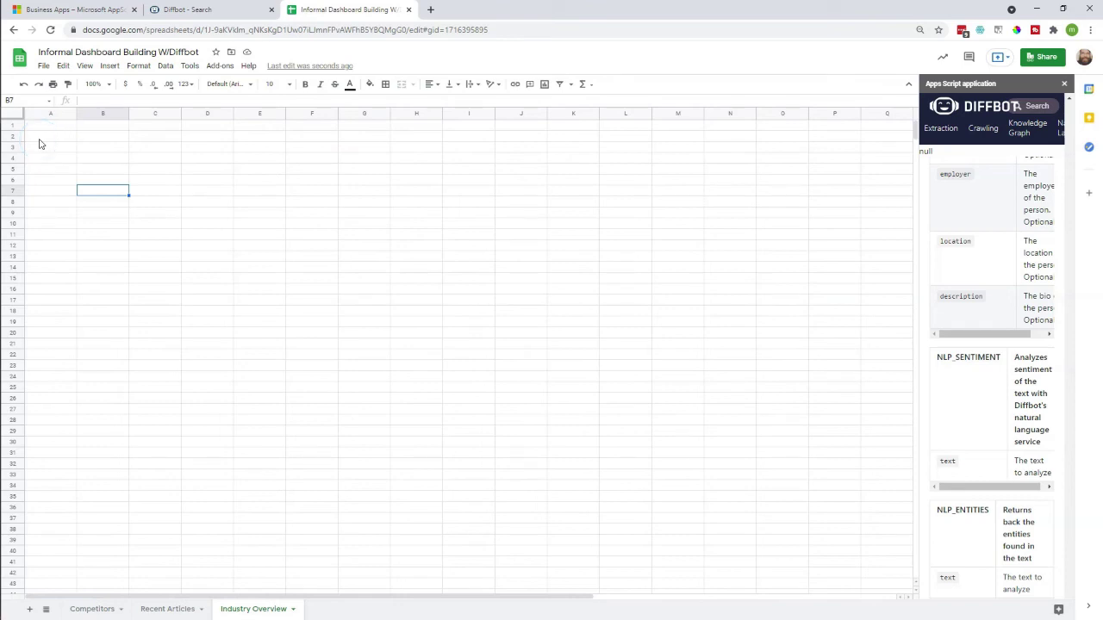
left_click(40, 137)
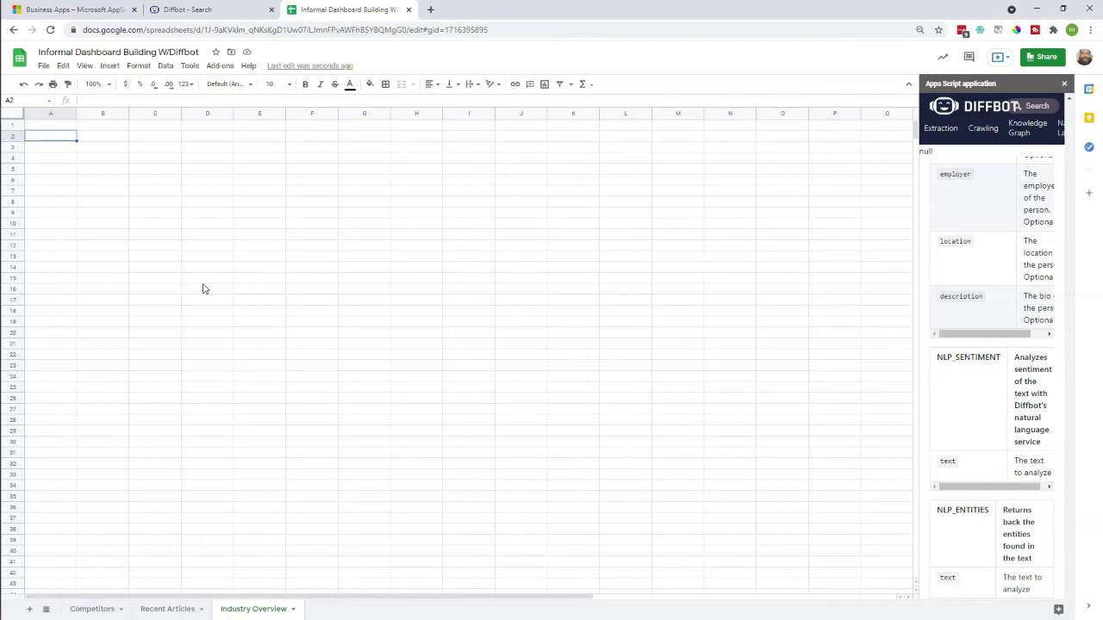
type("=DQL")
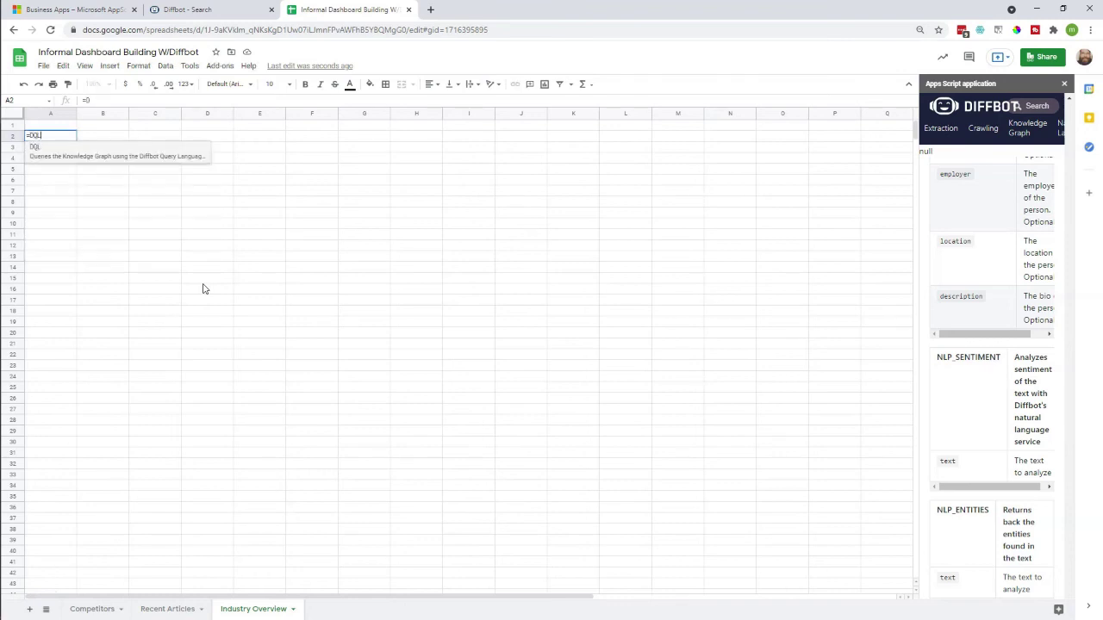
type("(\"type:")
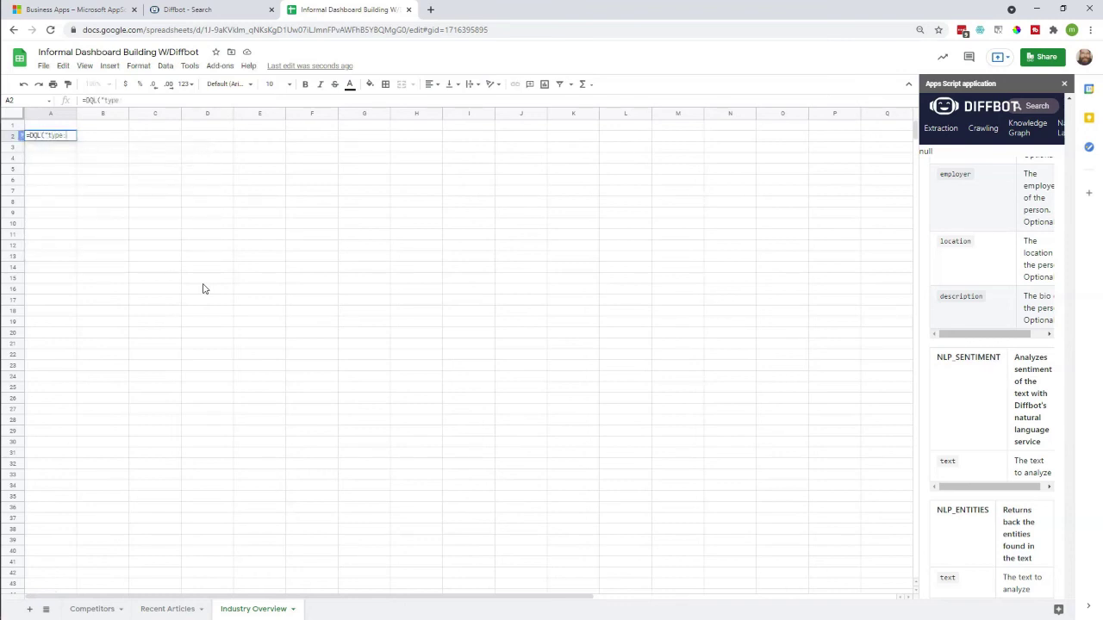
type("organization")
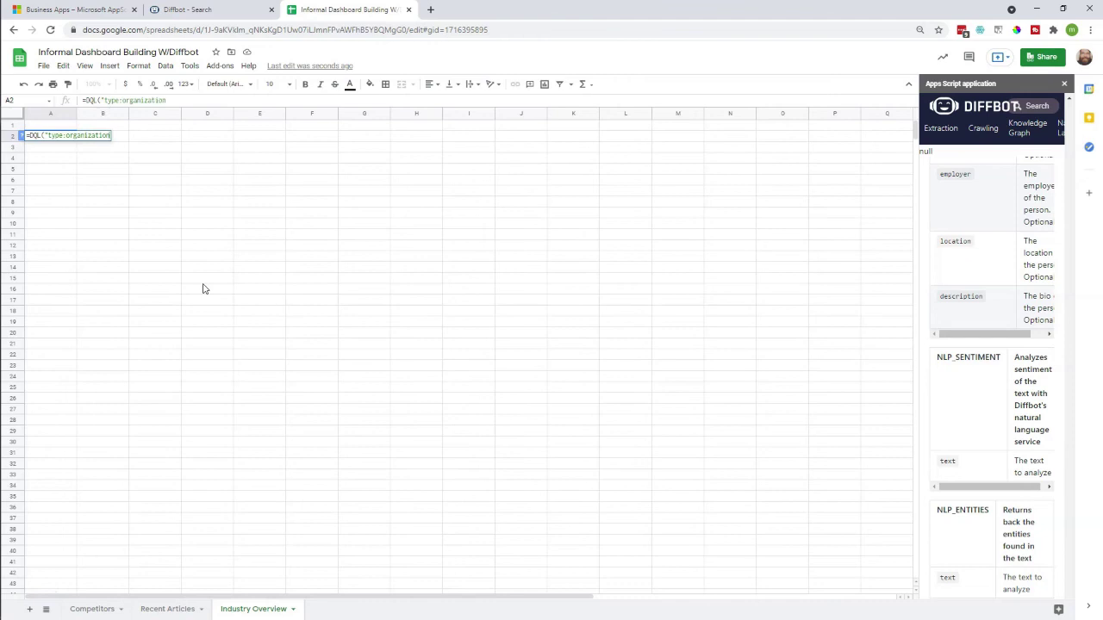
type(" industries:'reven")
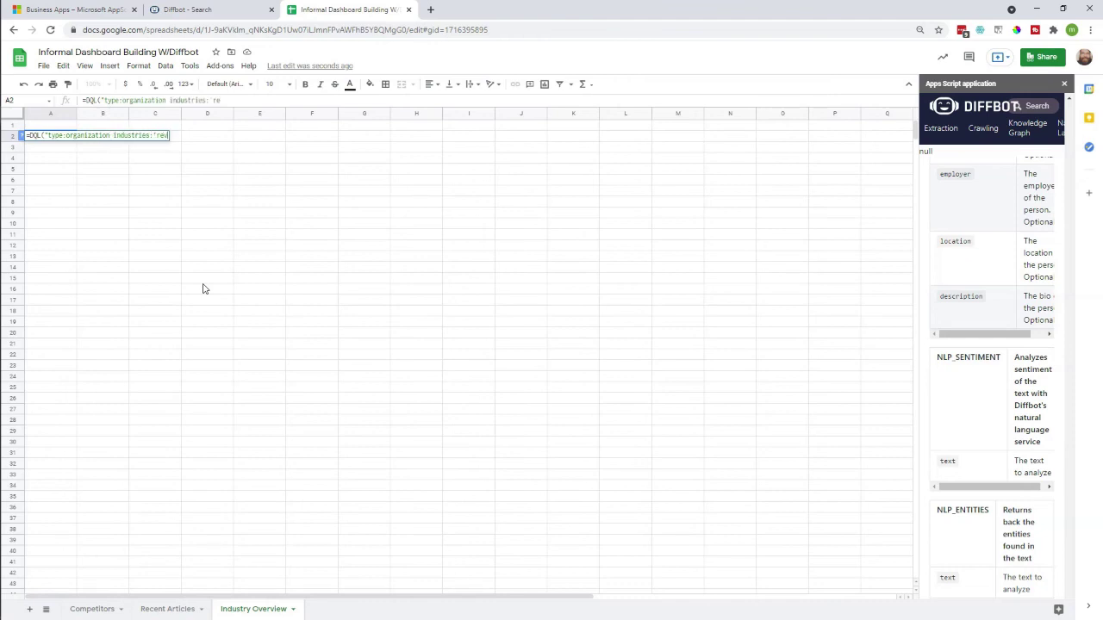
key("BackSpace")
key("BackSpace")
key("BackSpace")
type("newable energy'")
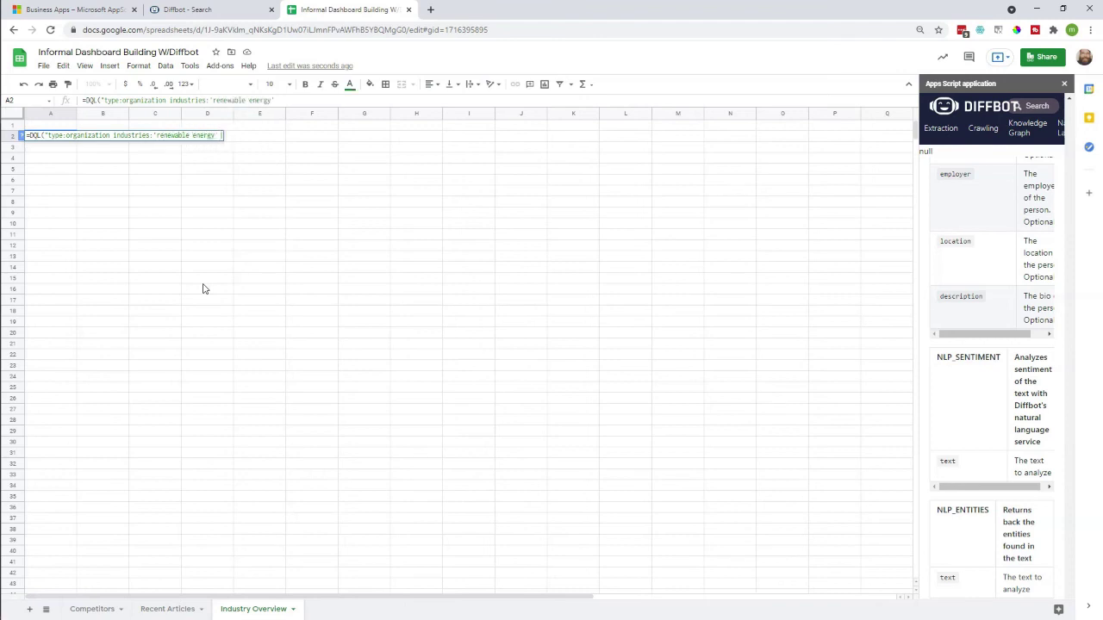
Complete the A2 formula with location.address:'texas' facet:location.city.name","count, value", 20) to count organizations by city.
type(" location.address")
type(":'")
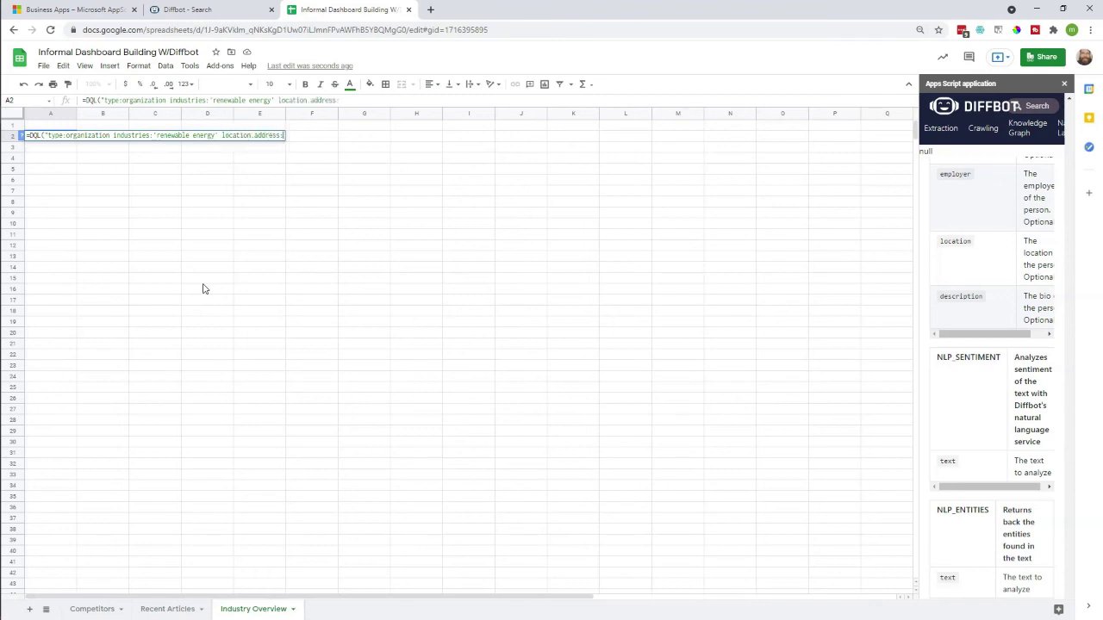
type("texas' facet:location.ci")
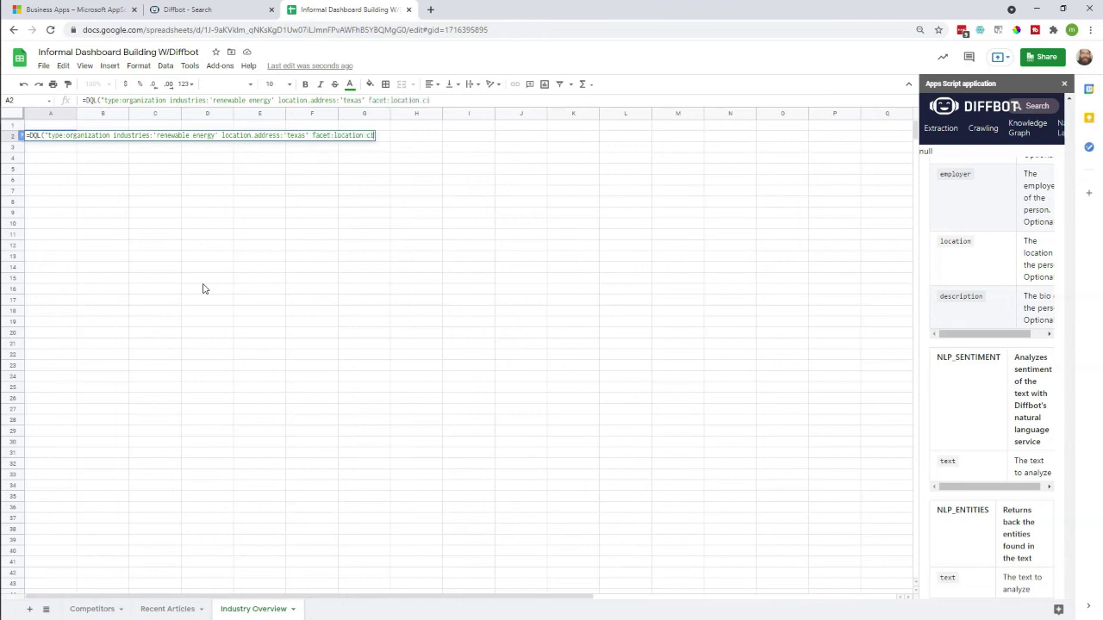
type("ty.name\", \"count, value\", 20")
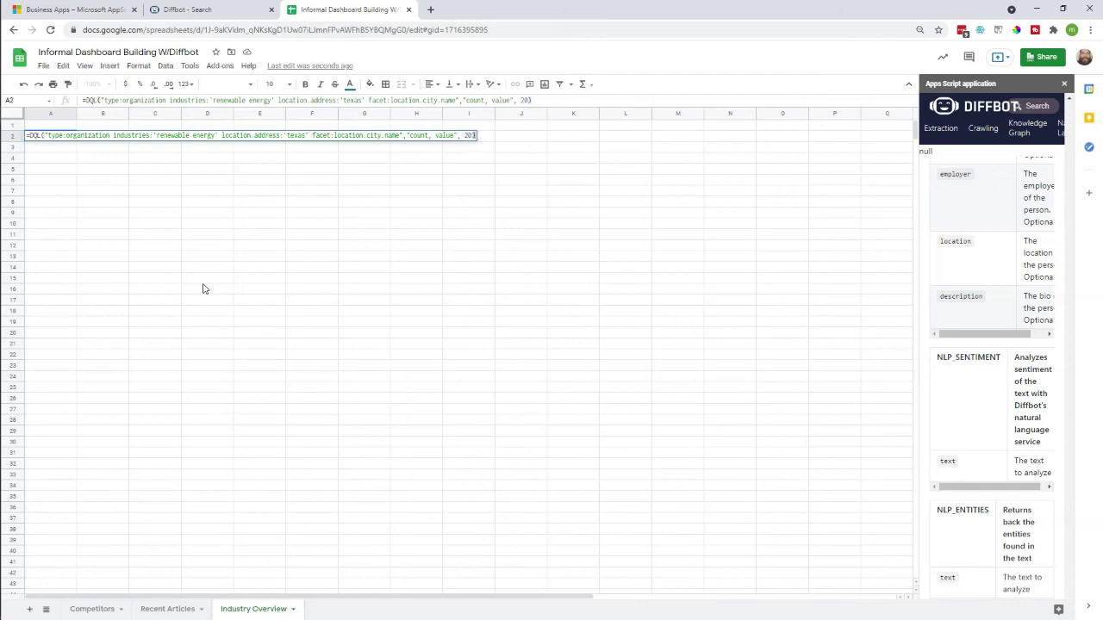
key("Return")
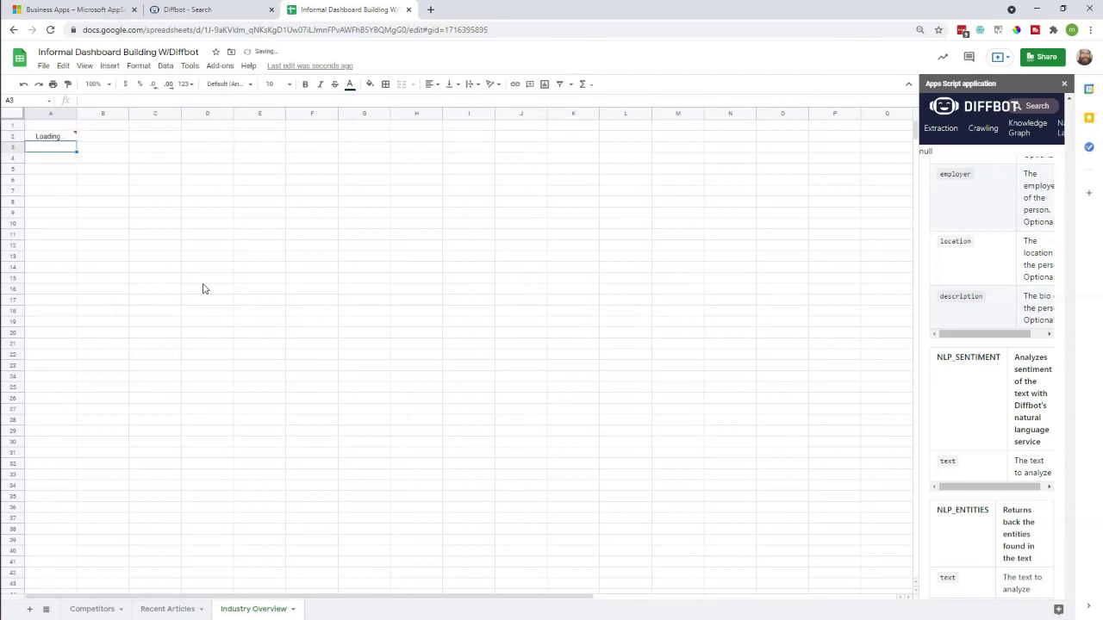
Add the headers City in A1 and Count in B1 above the facet results.
left_click(35, 127)
type("City")
key("Tab")
type("Count")
left_click(230, 249)
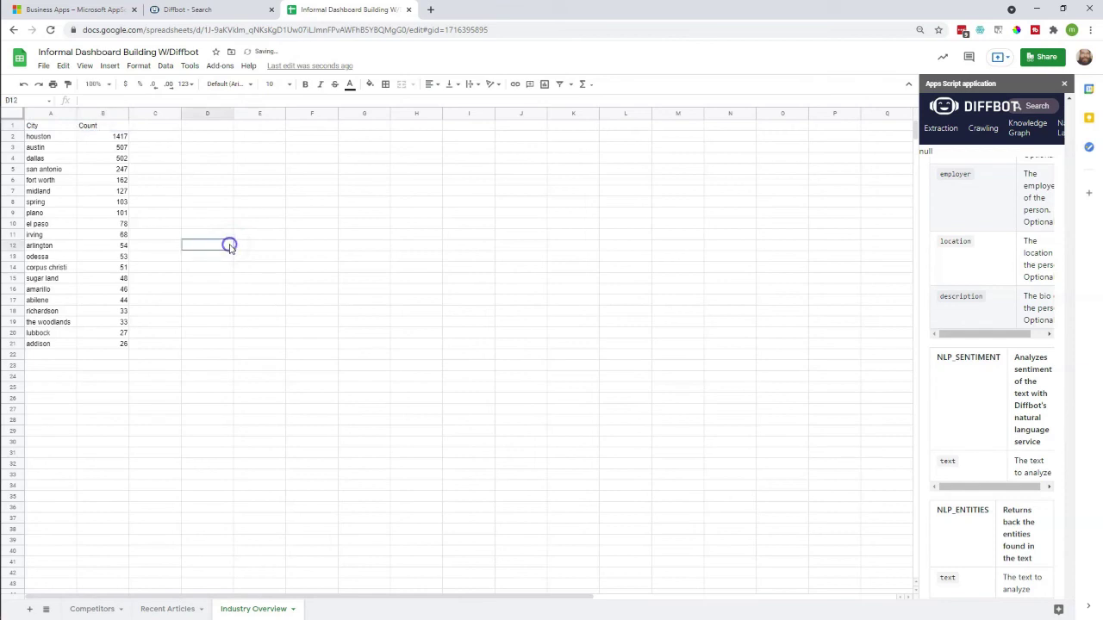
Check the Houston row in the list of renewable energy organizations per city.
left_click_drag(91, 138, 40, 138)
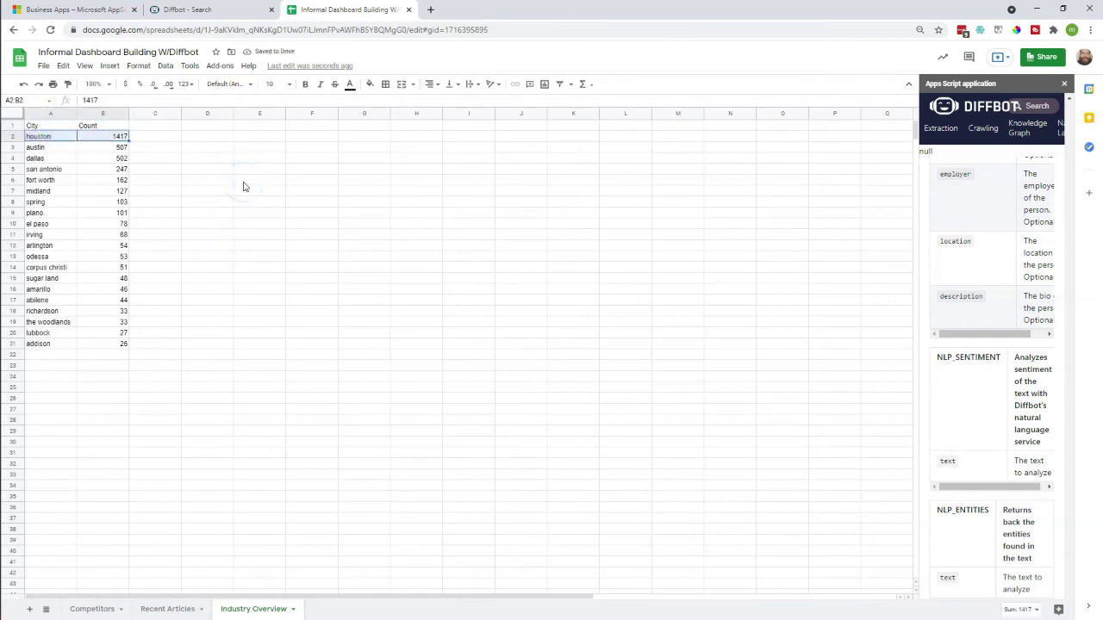
left_click(212, 180)
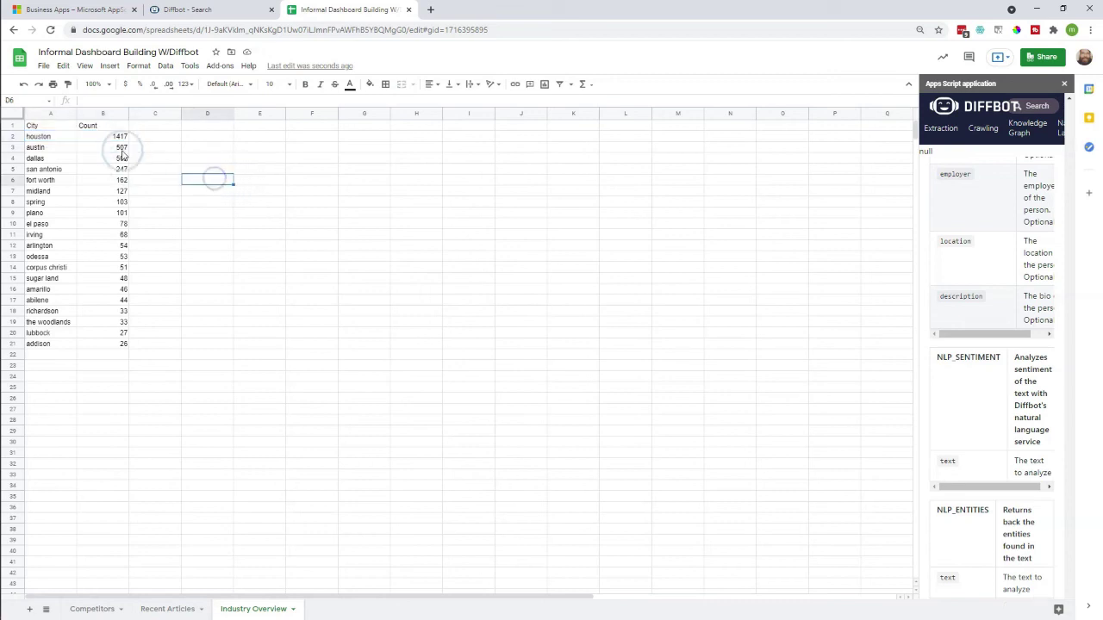
Examine the organization counts for the cities below Houston in column B.
left_click_drag(117, 147, 101, 163)
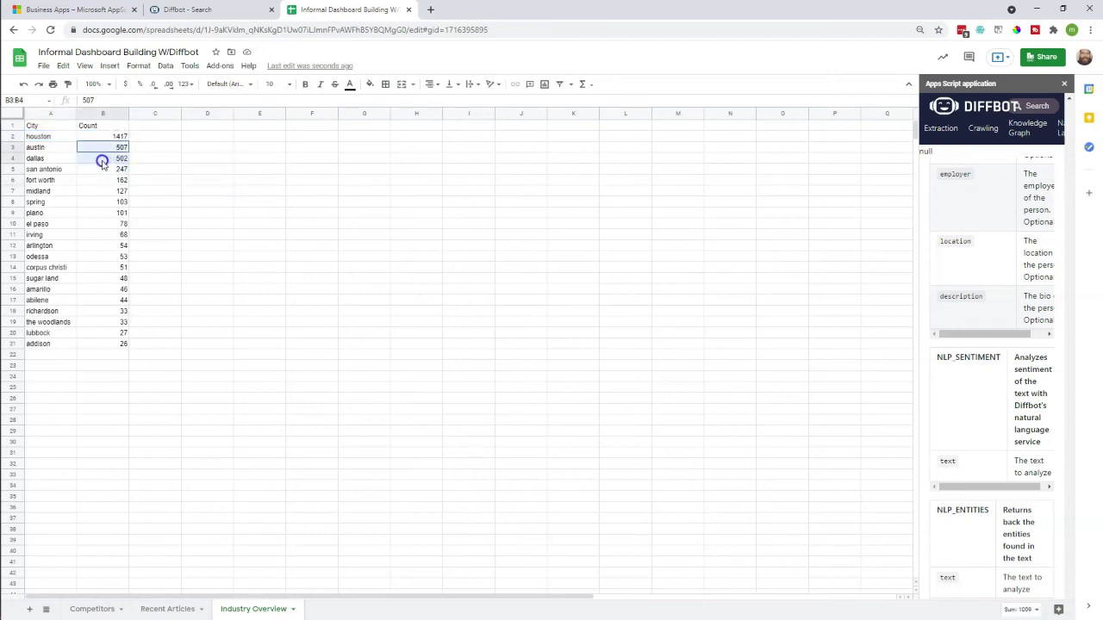
left_click(207, 252)
left_click_drag(104, 214, 110, 312)
left_click(110, 312)
left_click(110, 268)
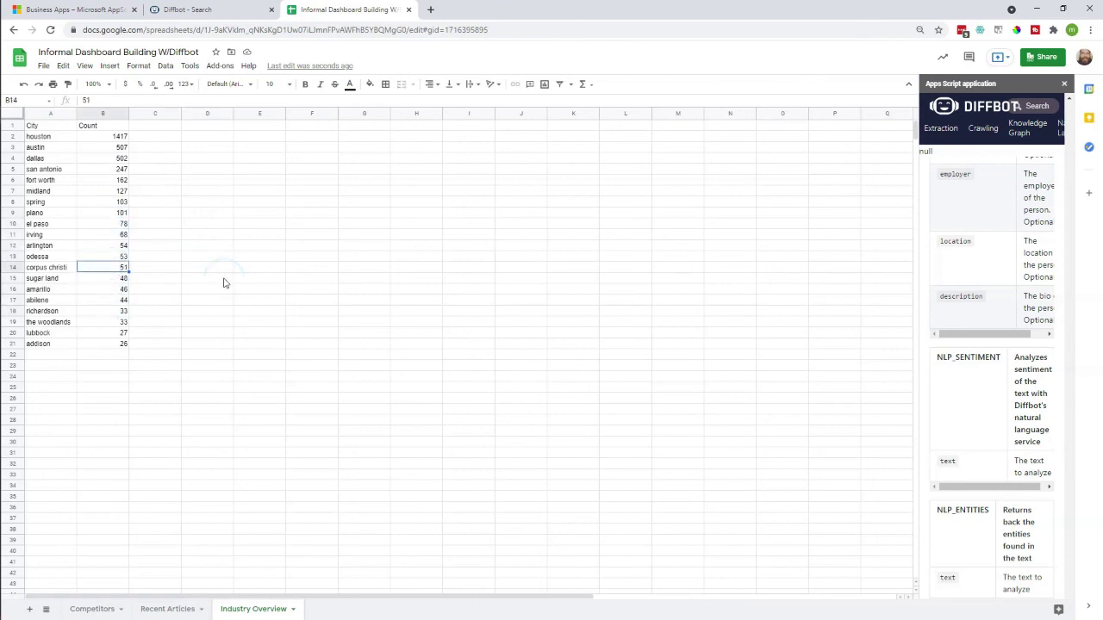
left_click(117, 333)
left_click(193, 348)
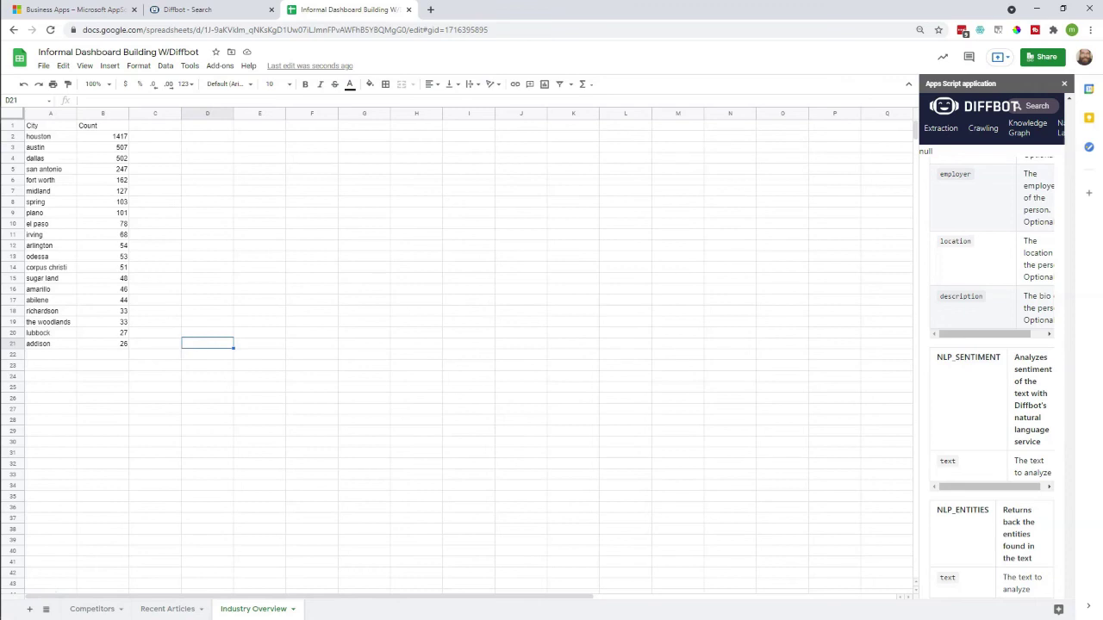
In cell D2, enter =DQL("type:organization industries:'renewable energy' location.address:'texas' facet:industries","count, value", 20) to count organizations by industry.
left_click(54, 139)
left_click(202, 138)
type("=DQL(\"type:organization industries:'renewable energy' location.address:'texas' facet:location.city.name\",\"count, value\", 20)")
left_click_drag(456, 100, 395, 100)
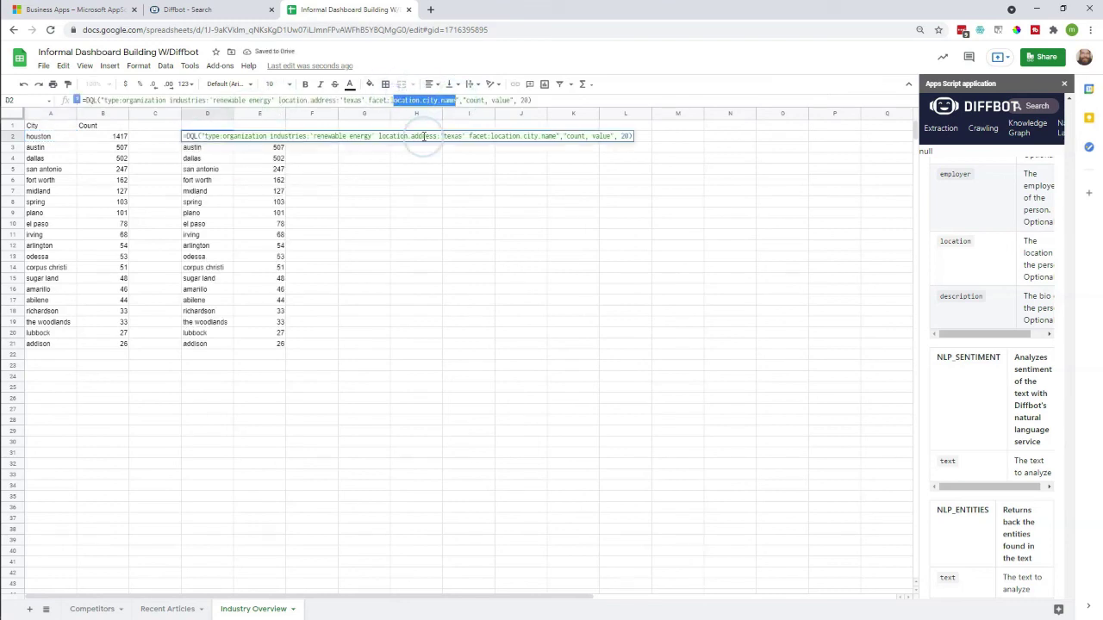
type("industries")
key("Return")
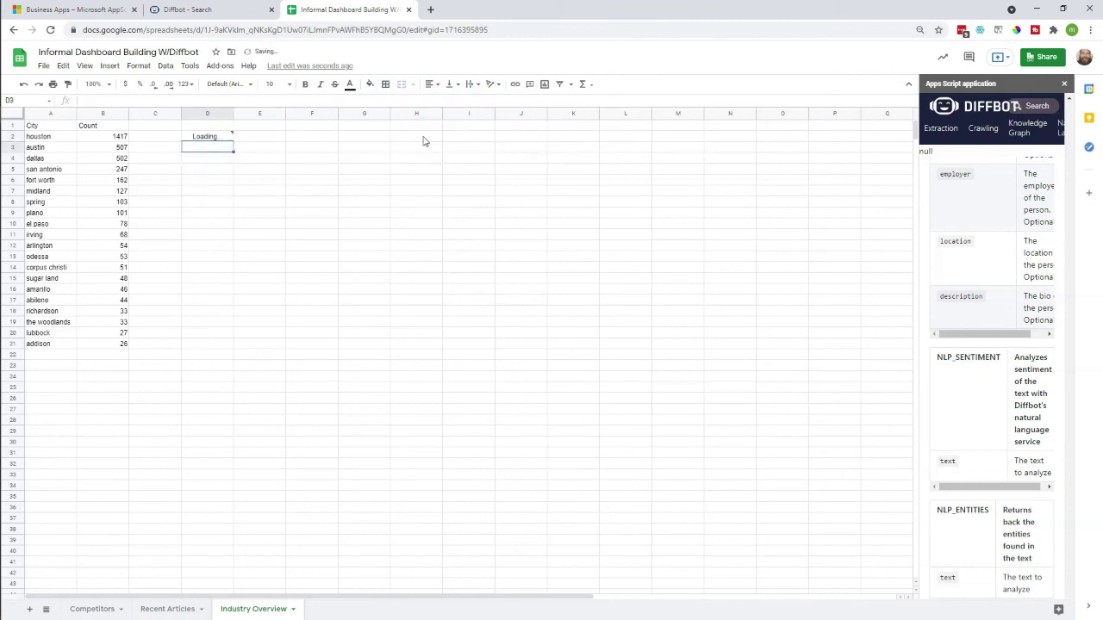
Add the header Count in E1 and widen column D to fit the full industry names.
left_click(205, 125)
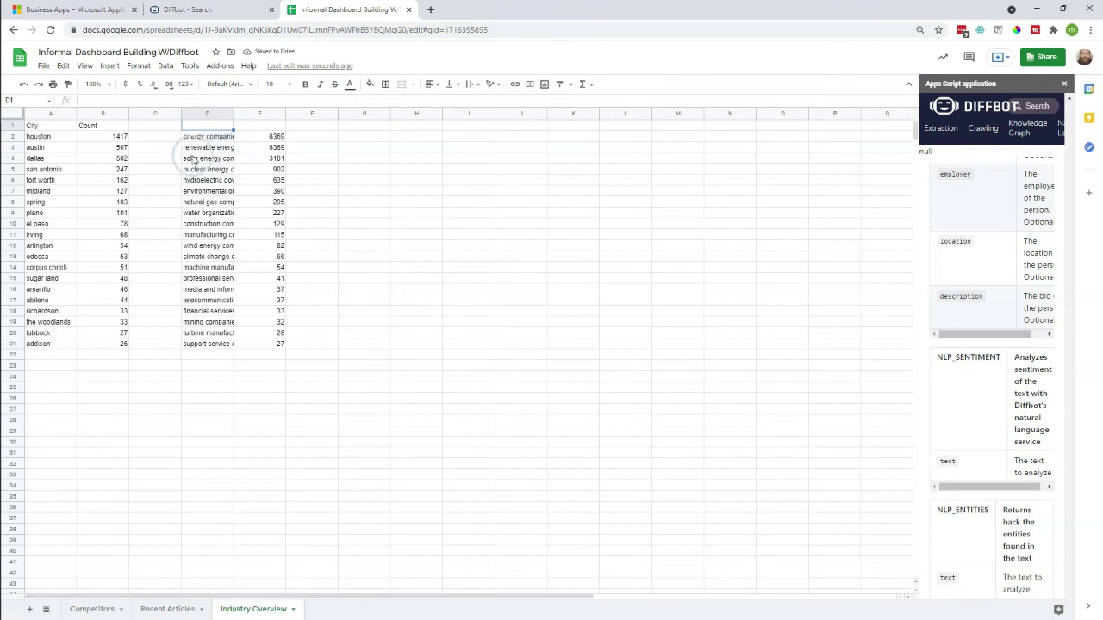
left_click(191, 149)
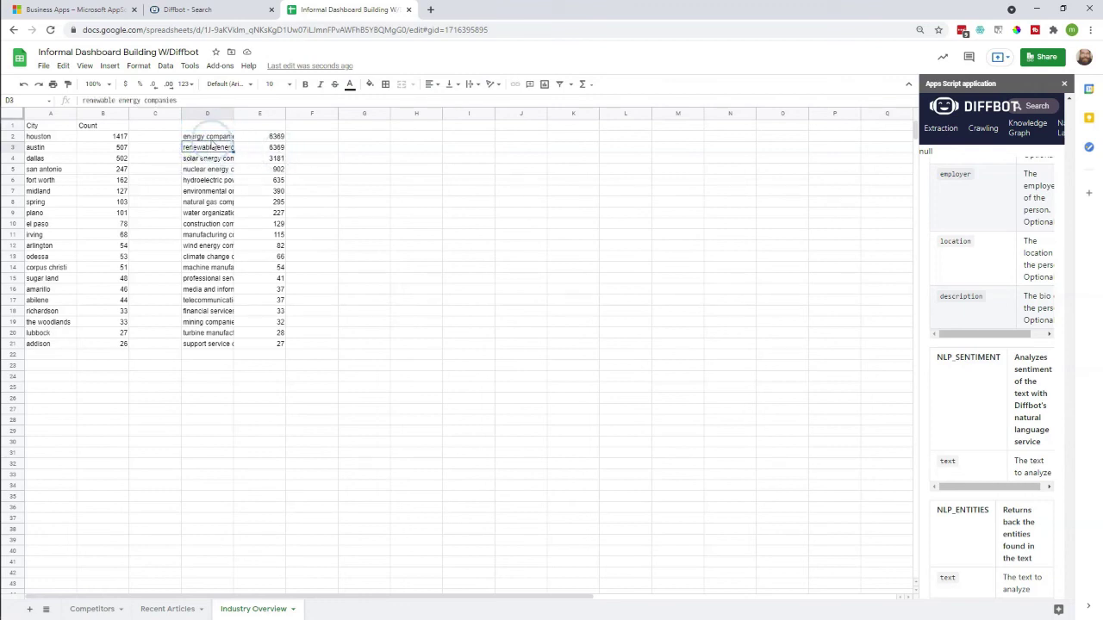
left_click(263, 126)
type("Count")
key("Return")
left_click(213, 148)
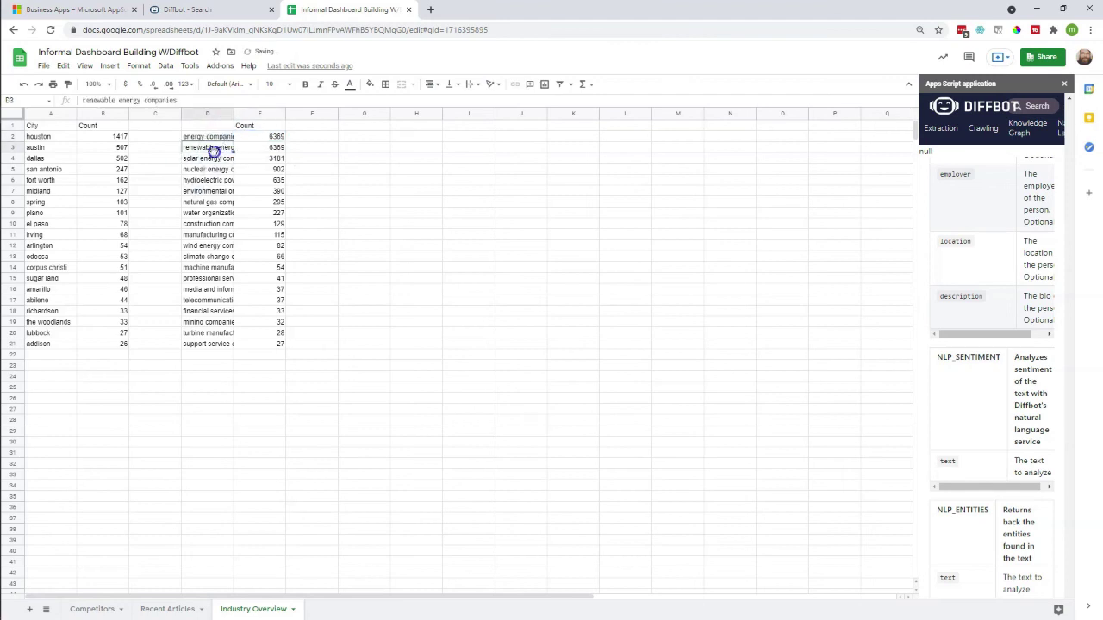
left_click_drag(187, 142, 192, 140)
key("ctrl+z")
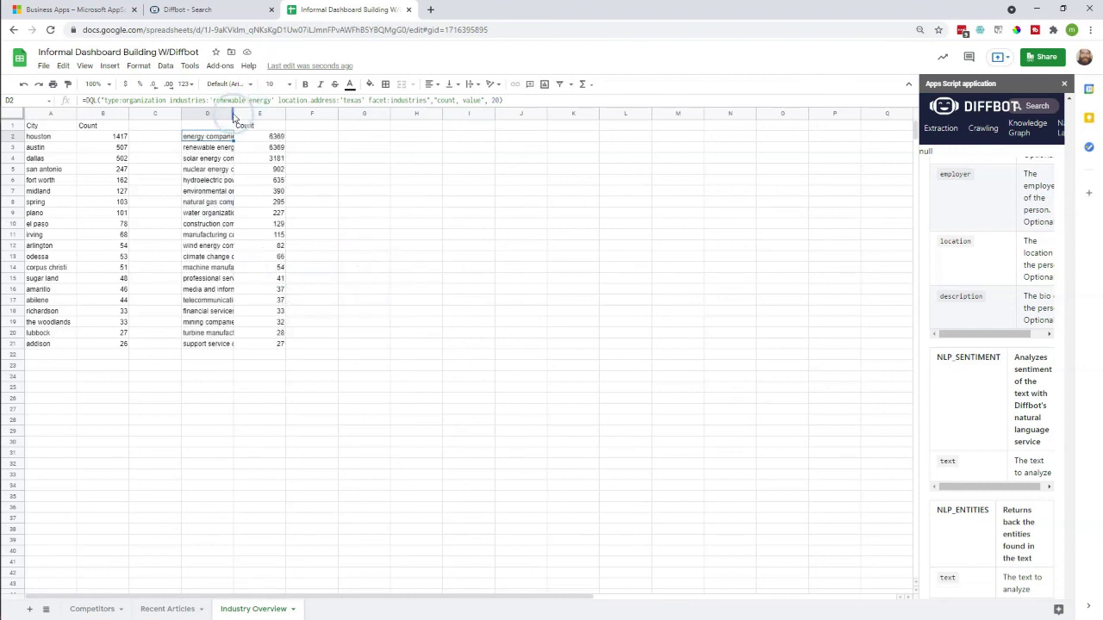
left_click_drag(233, 113, 355, 130)
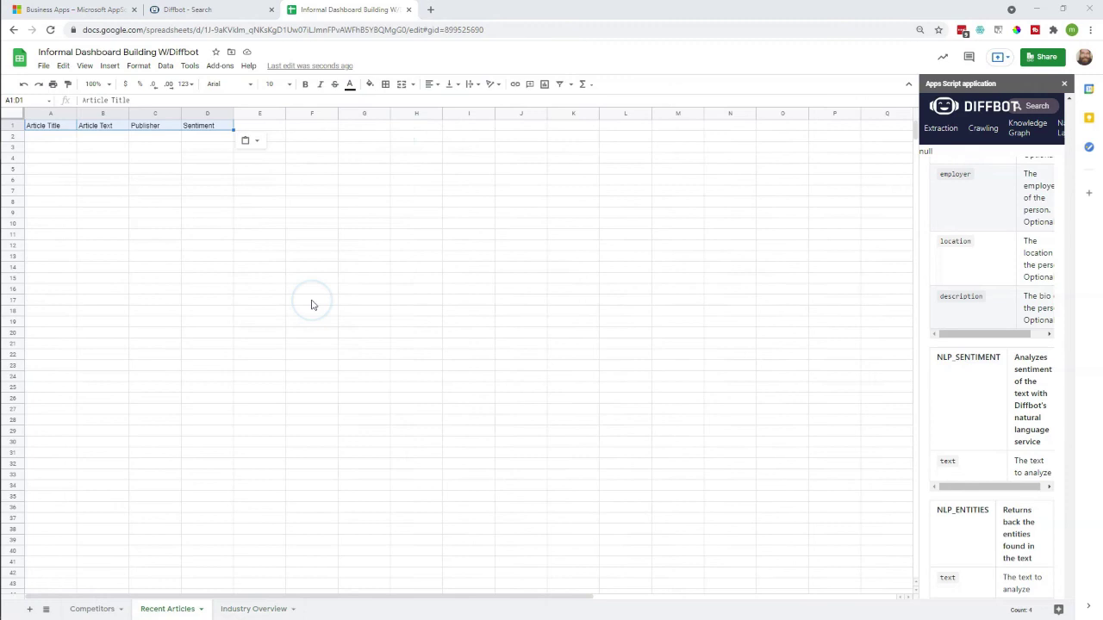
Paste the copied DQL article formulas into A2:D2 of Recent Articles, under Article Title, Article Text, Publisher and Sentiment.
left_click(298, 247)
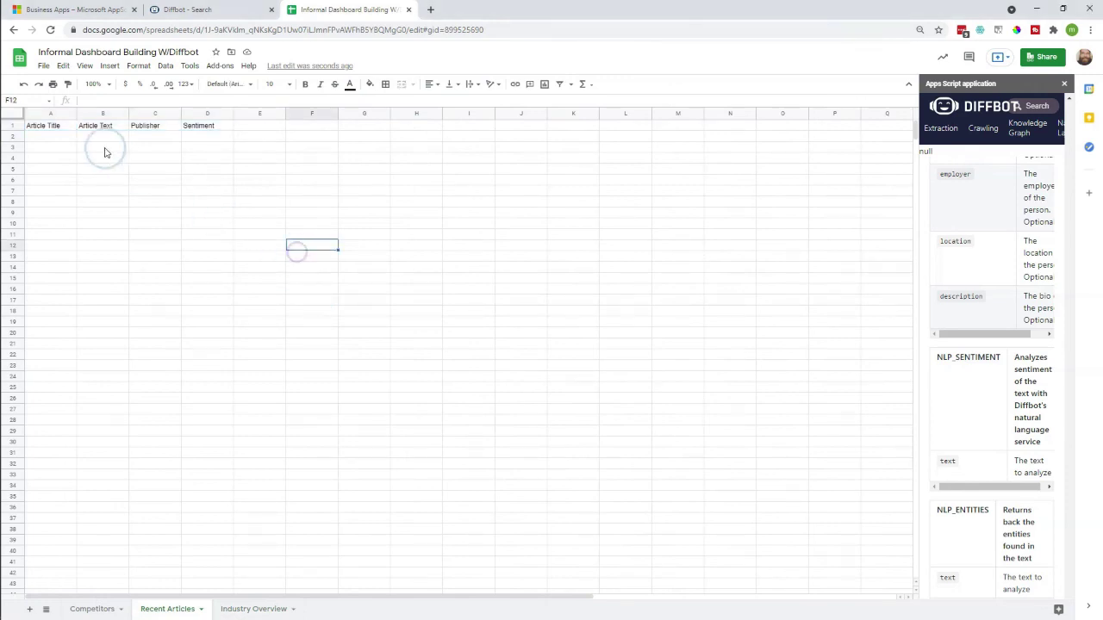
left_click(49, 138)
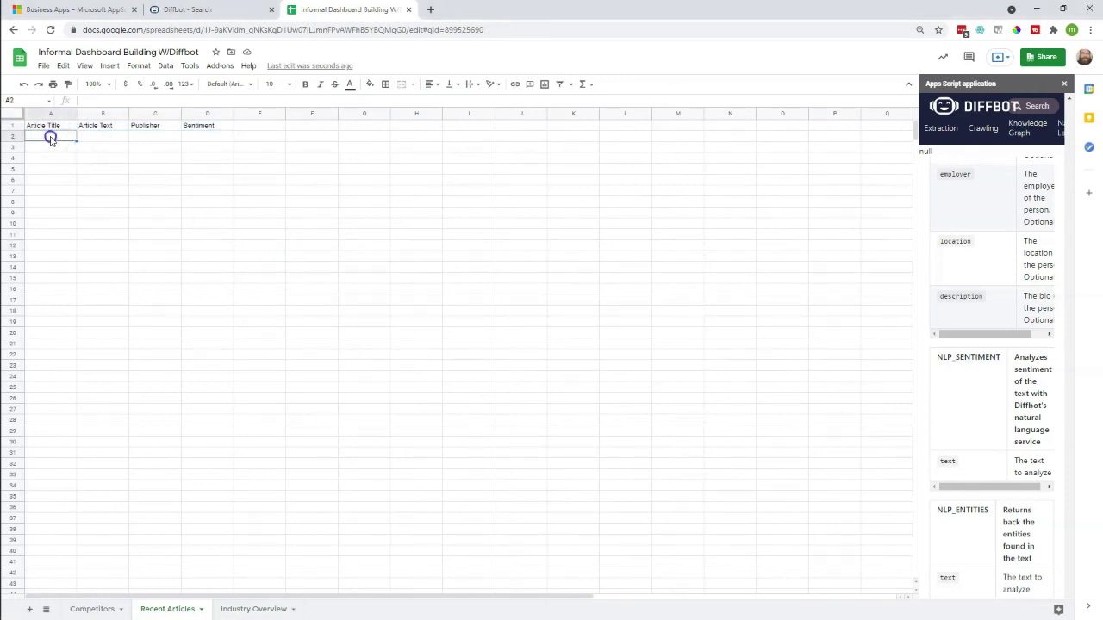
key("ctrl+v")
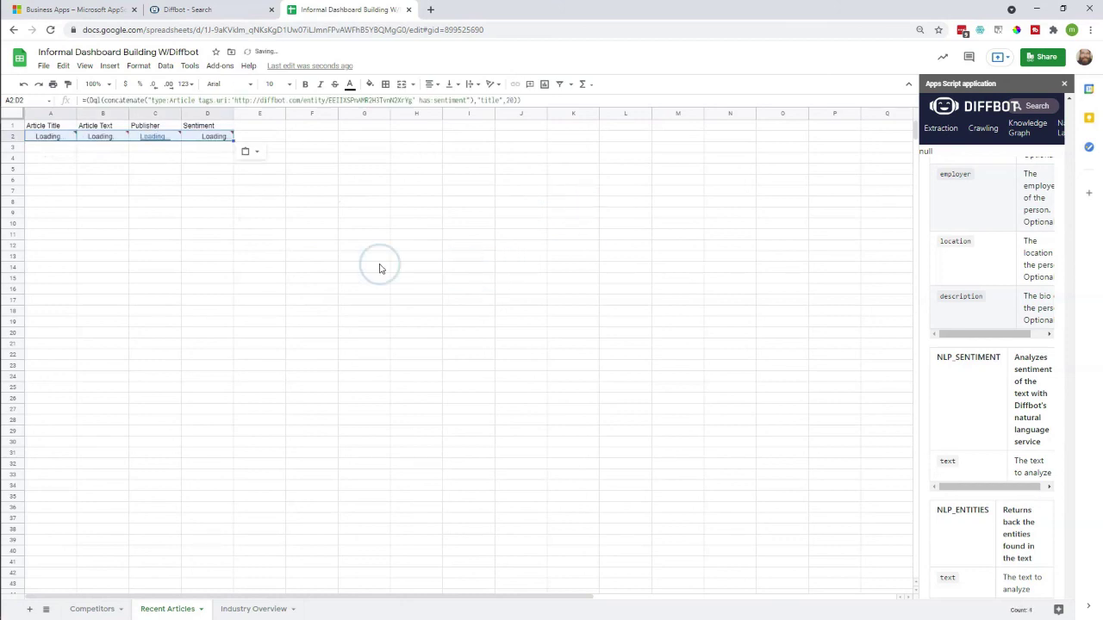
left_click(193, 180)
left_click(49, 139)
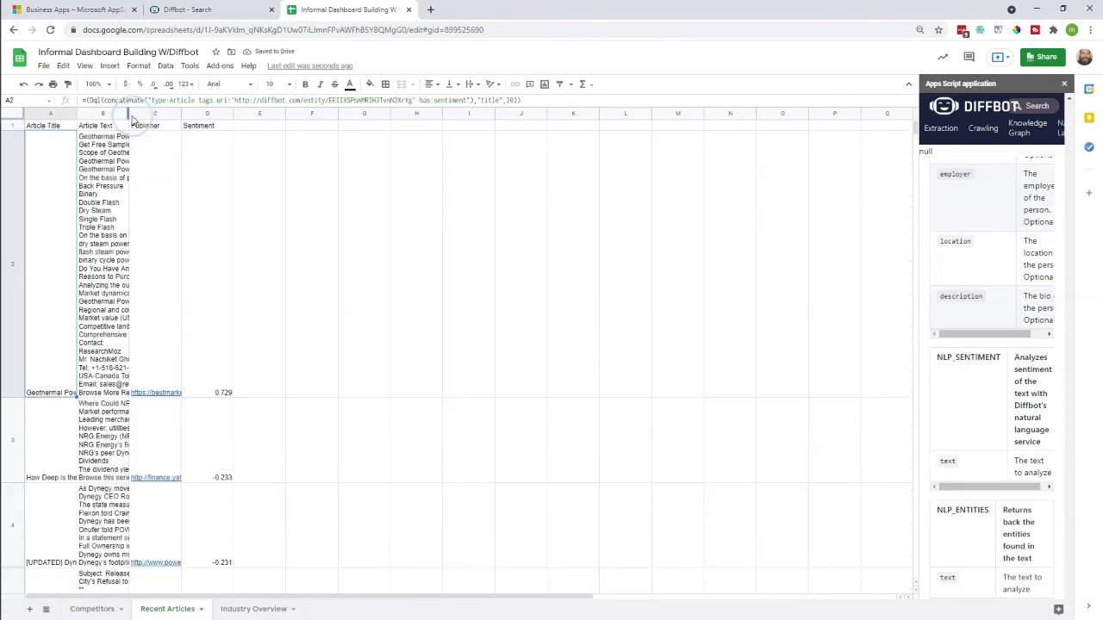
Shrink article rows 2 to 21 to a uniform height of about three text lines.
left_click(15, 234)
scroll(86, 303, "down", 15)
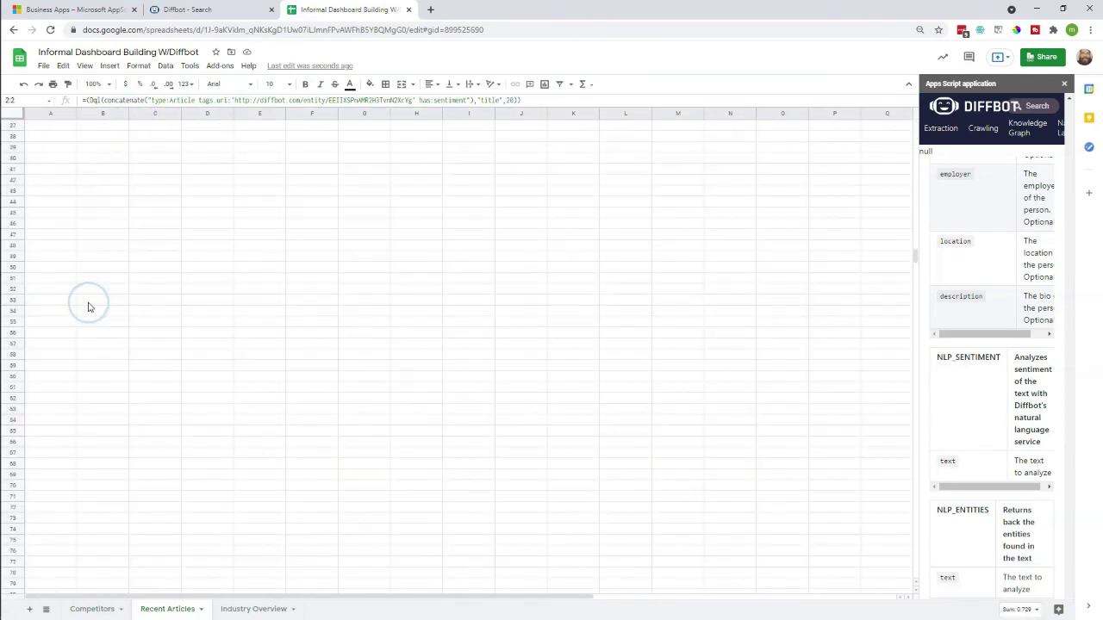
scroll(91, 308, "down", 2)
left_click(14, 401, "shift")
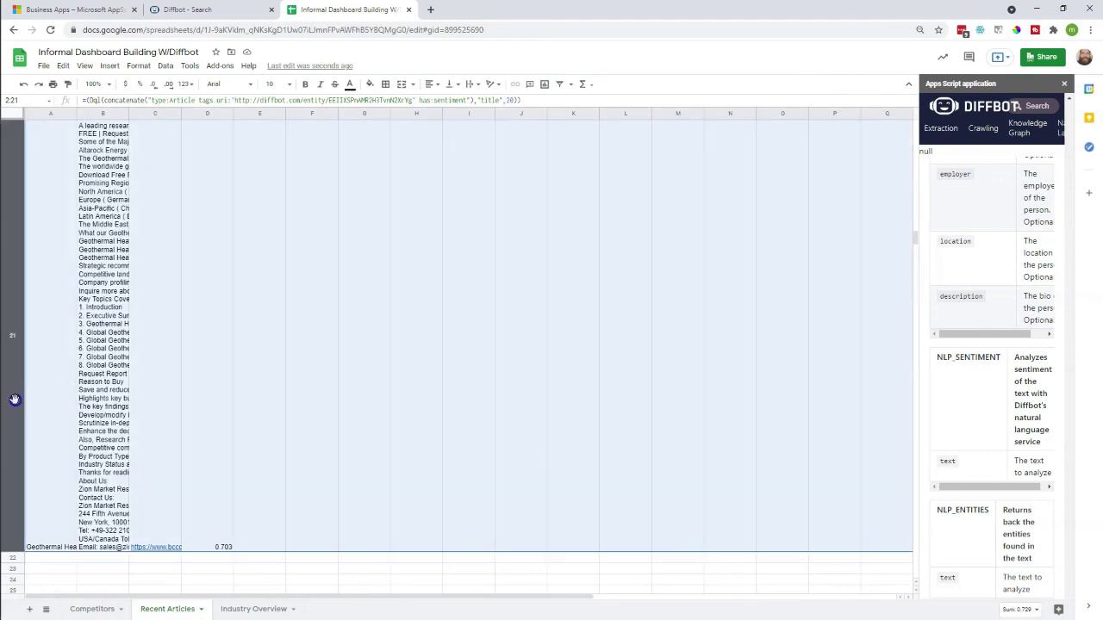
left_click_drag(12, 551, 29, 143)
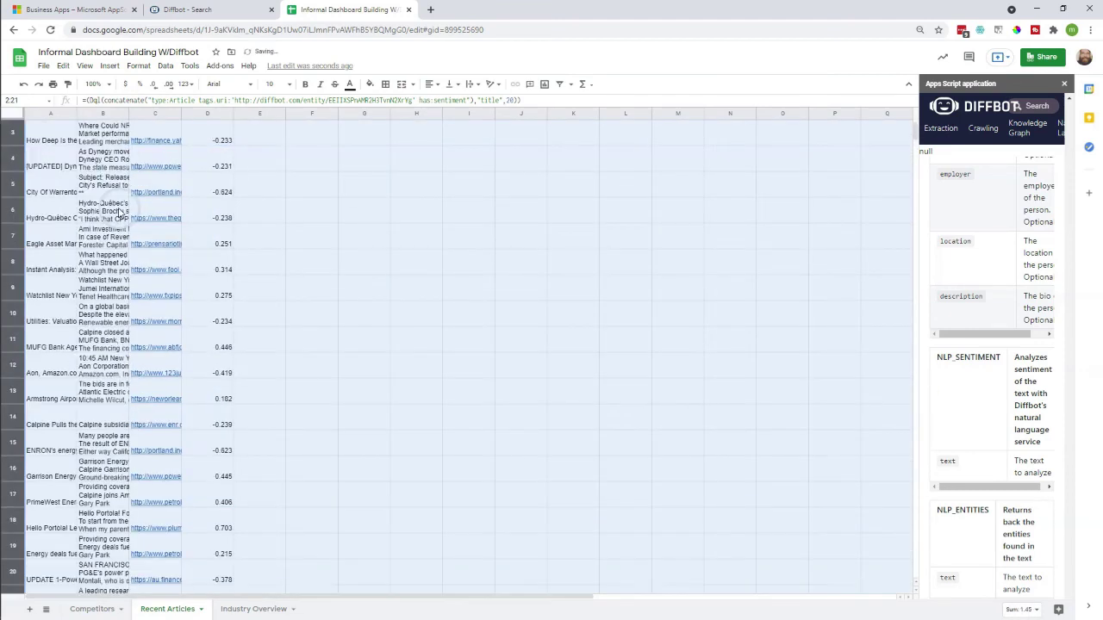
left_click(333, 179)
Examine the entity URI in the A2 article title formula and the company data it comes from on the Competitors sheet.
left_click(60, 144)
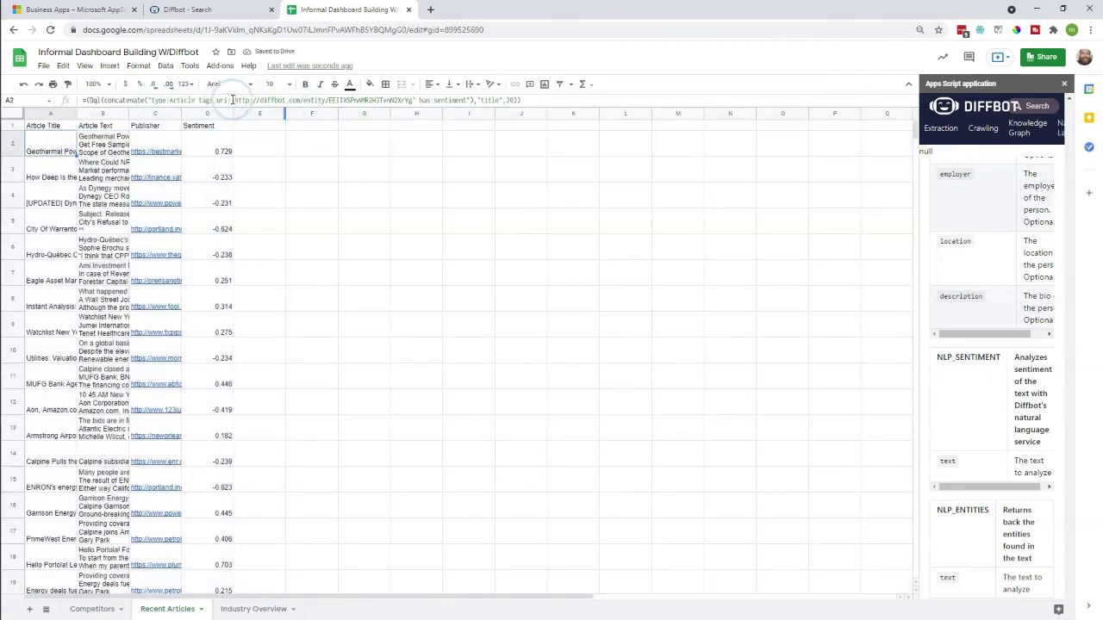
left_click_drag(234, 100, 413, 98)
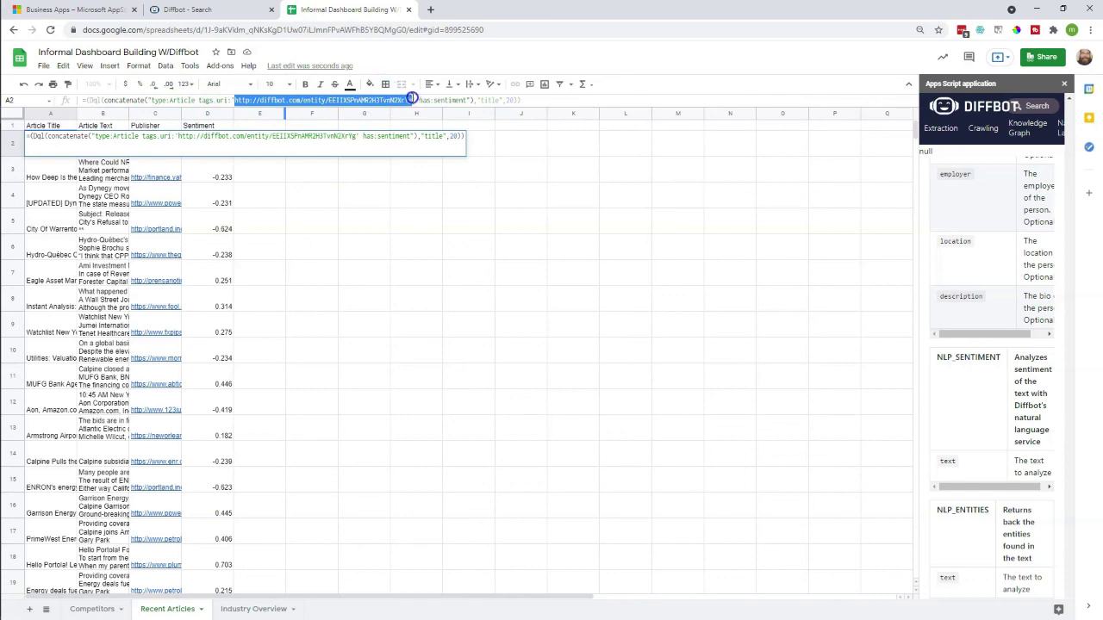
left_click(366, 253)
left_click(102, 609)
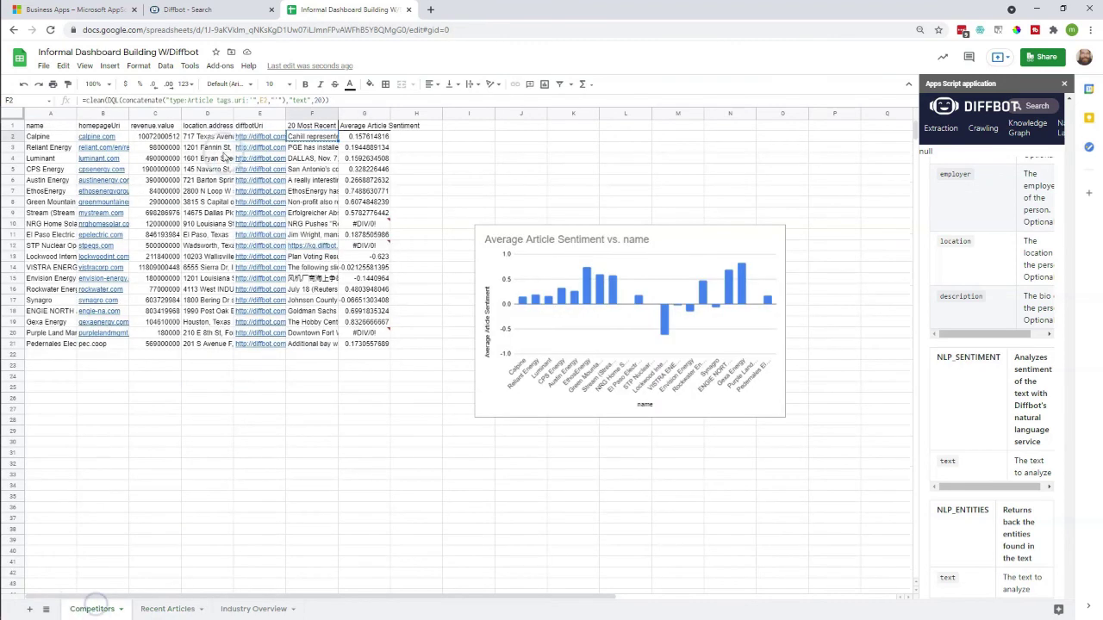
left_click(170, 609)
Examine the has:sentiment filter and the returned title, text and page URL fields in the formulas of A2, B2 and C2.
left_click(63, 158)
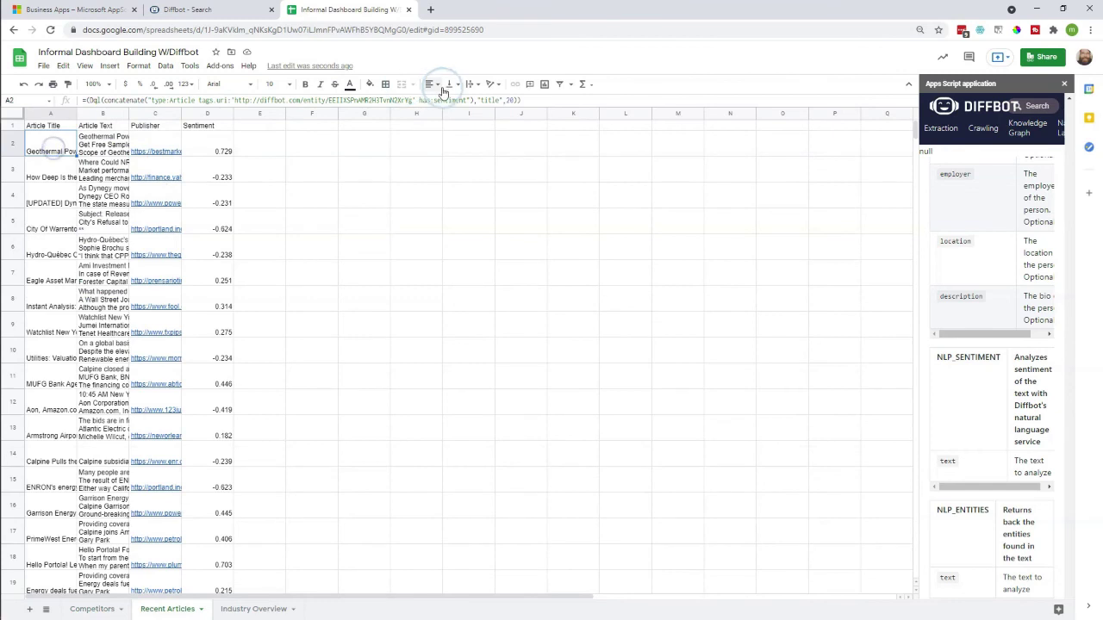
left_click(483, 100)
left_click(352, 197)
left_click(115, 144)
left_click(458, 100)
left_click(353, 216)
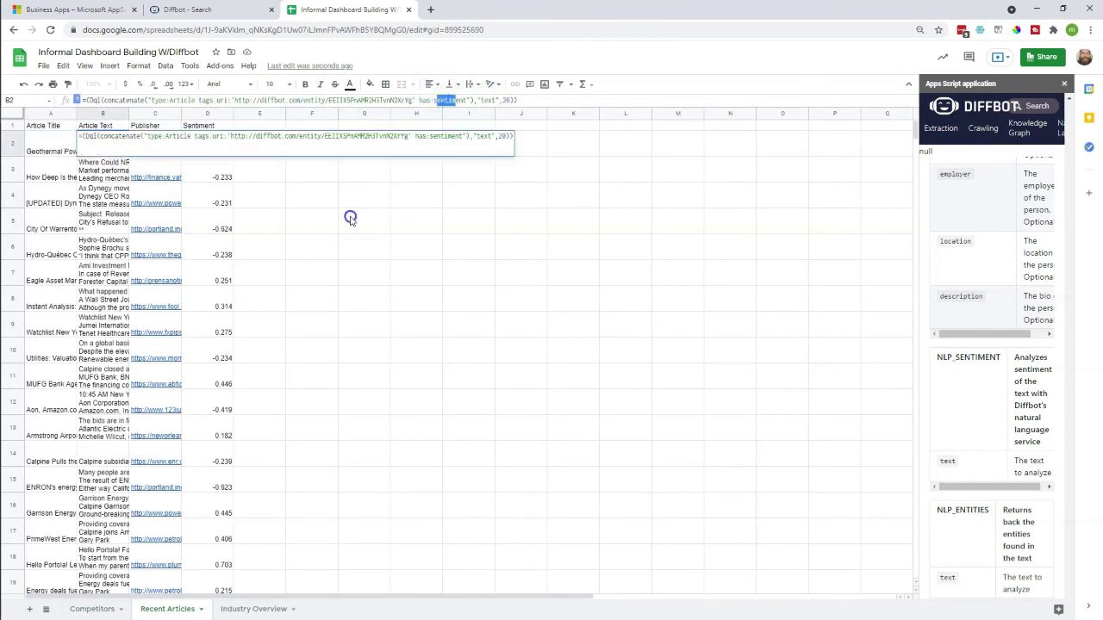
left_click(112, 142)
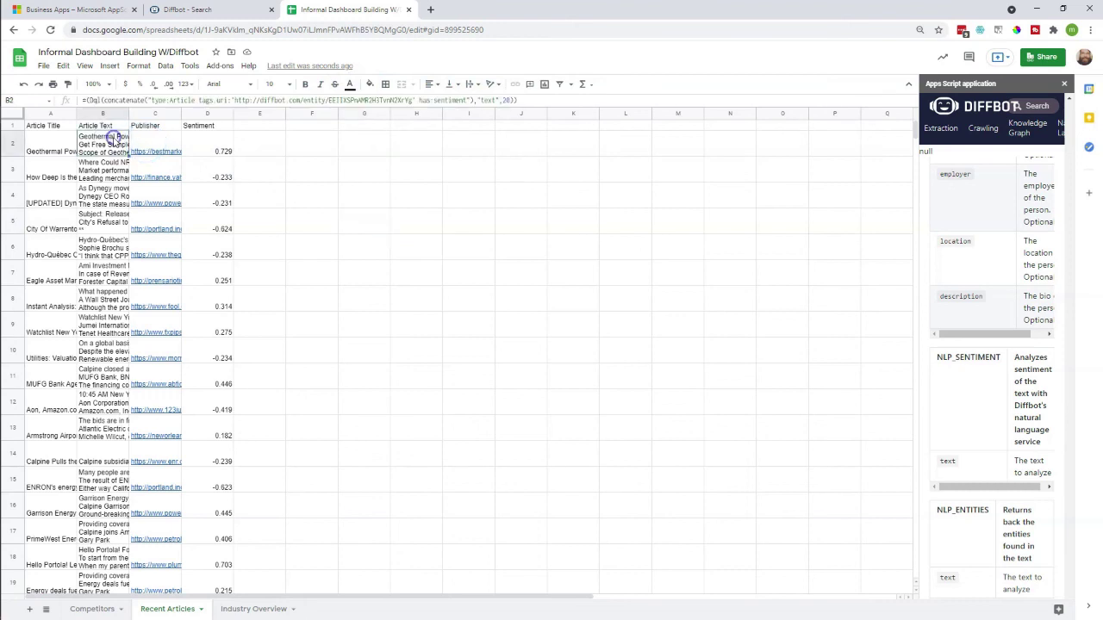
left_click(491, 100)
left_click(382, 317)
left_click(153, 140)
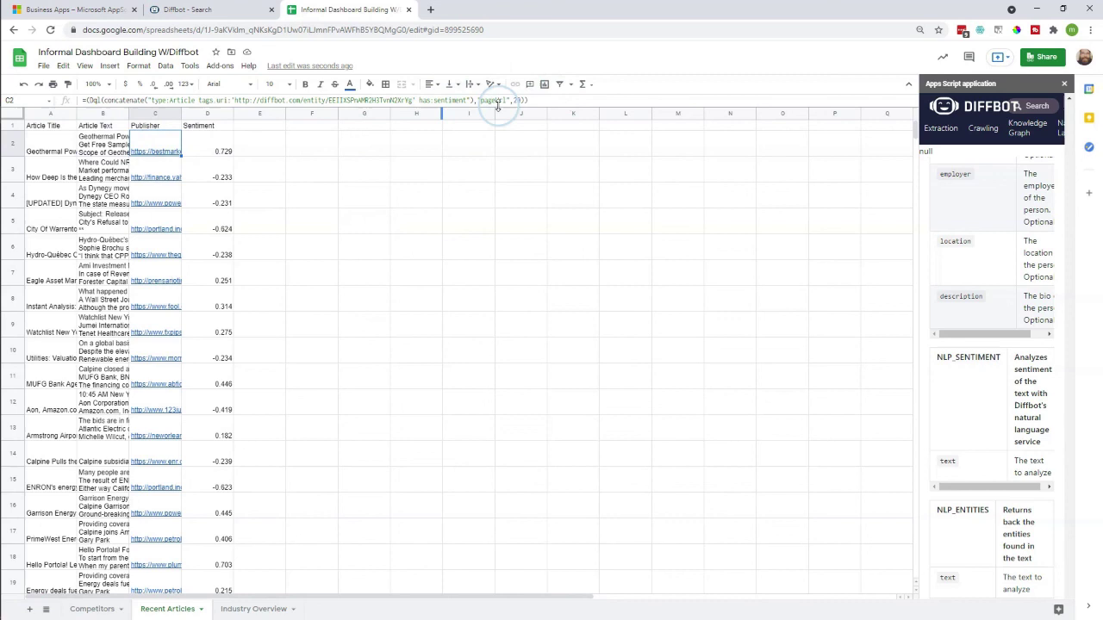
Widen the Publisher column so that more of each article URL fits.
left_click_drag(182, 114, 320, 115)
left_click(457, 173)
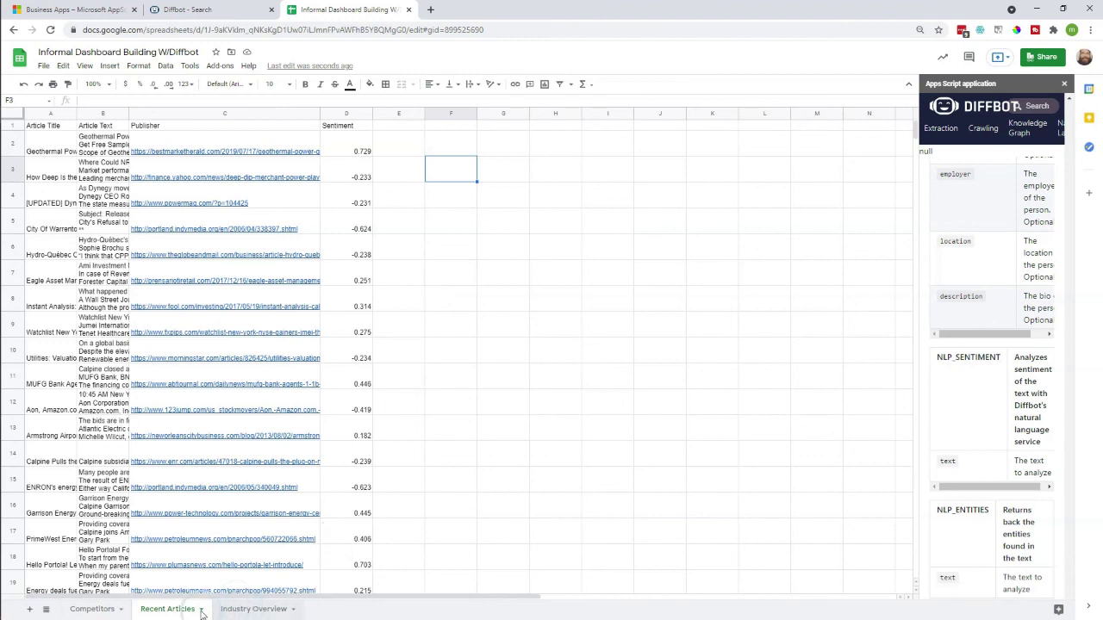
Look through the three dashboard sheets and rename the Recent Articles sheet as Calpine Articles.
left_click(86, 610)
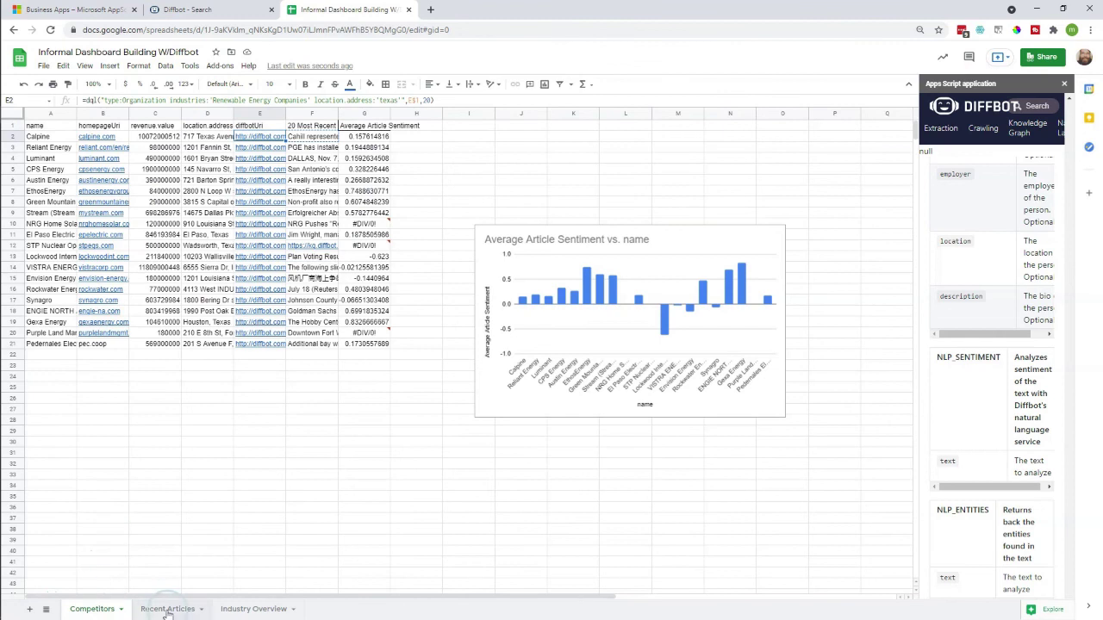
left_click(258, 609)
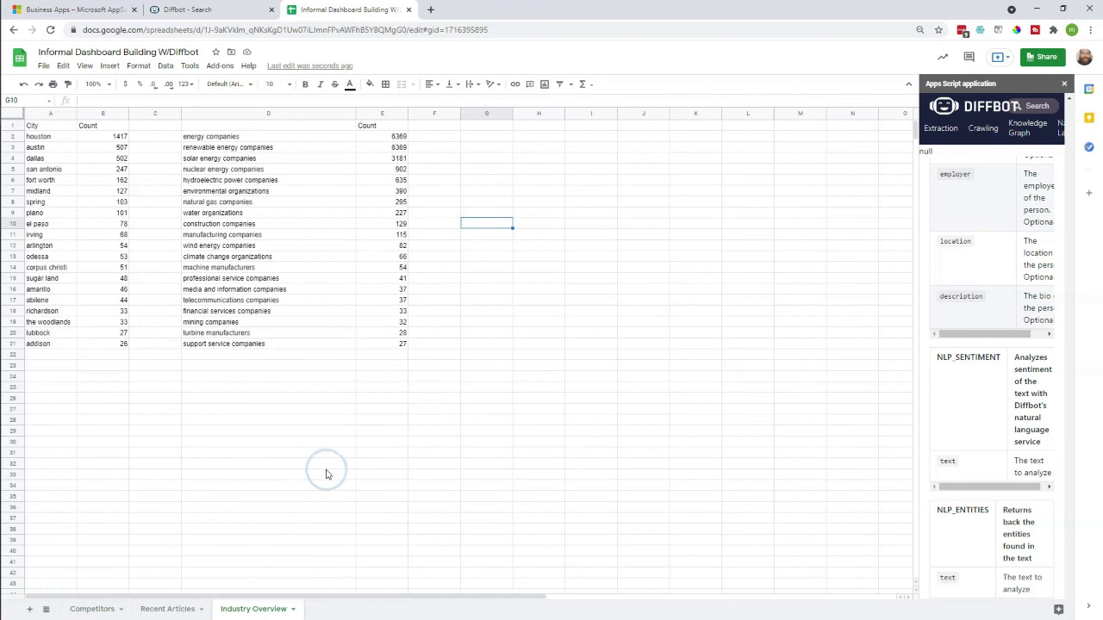
left_click(170, 609)
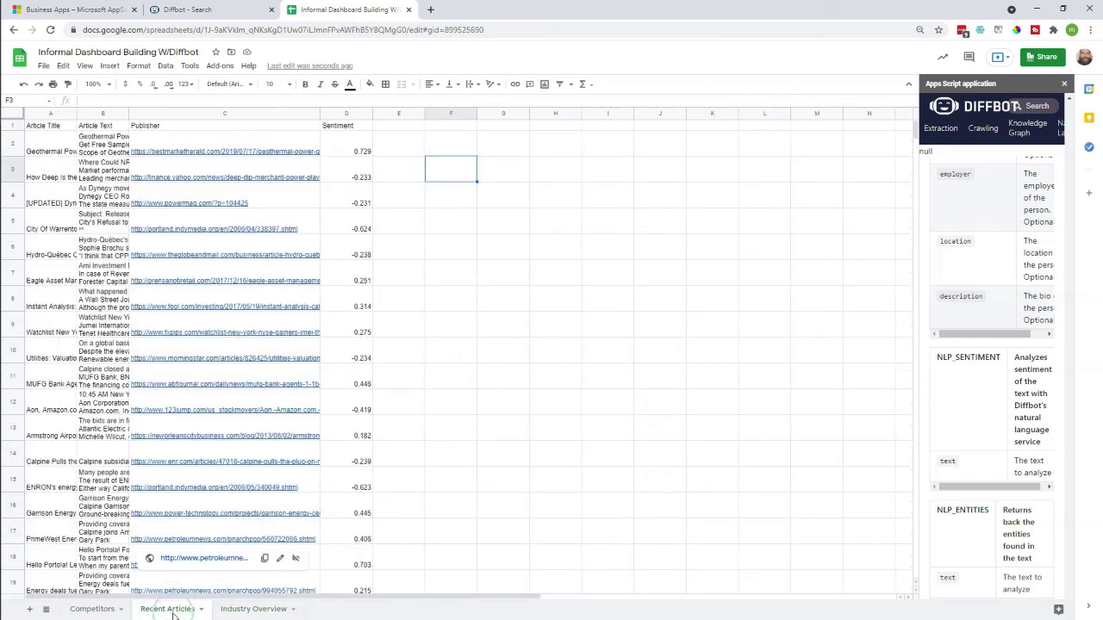
left_click(95, 609)
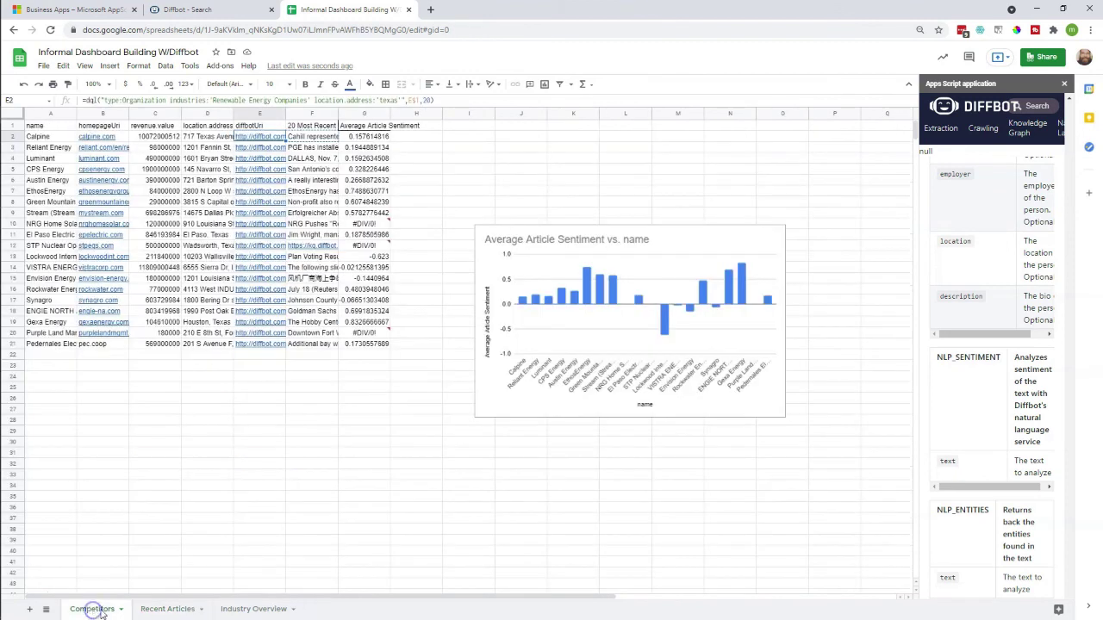
double_click(150, 609)
type("Calpine Articles")
key("Return")
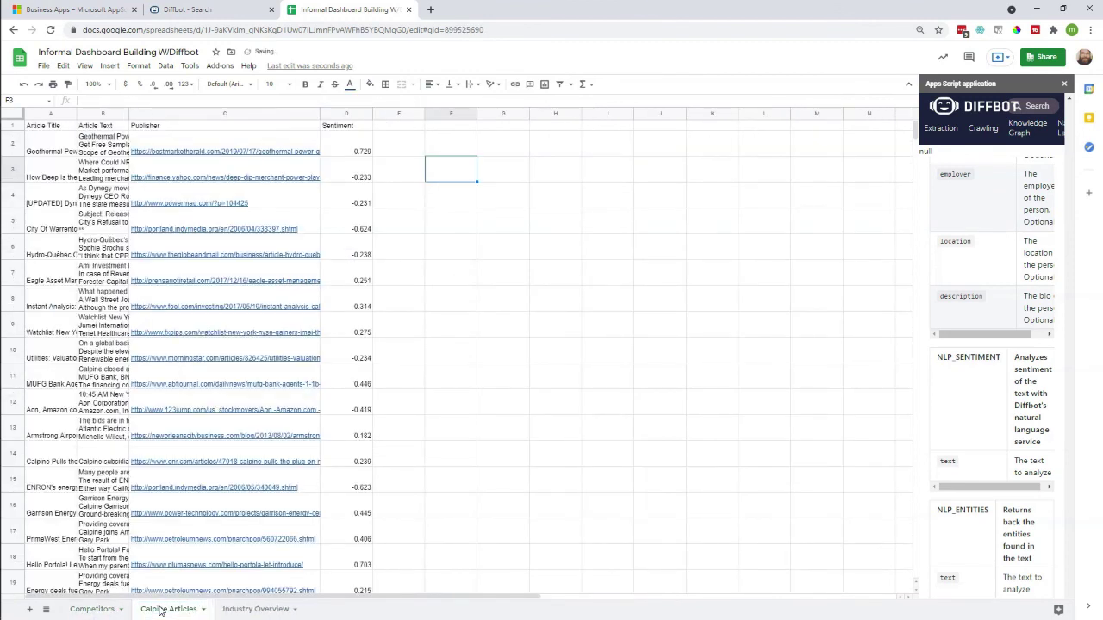
Return to the Competitors sheet and select Reliant Energy in the name column.
left_click(95, 609)
left_click(65, 159)
left_click(42, 148)
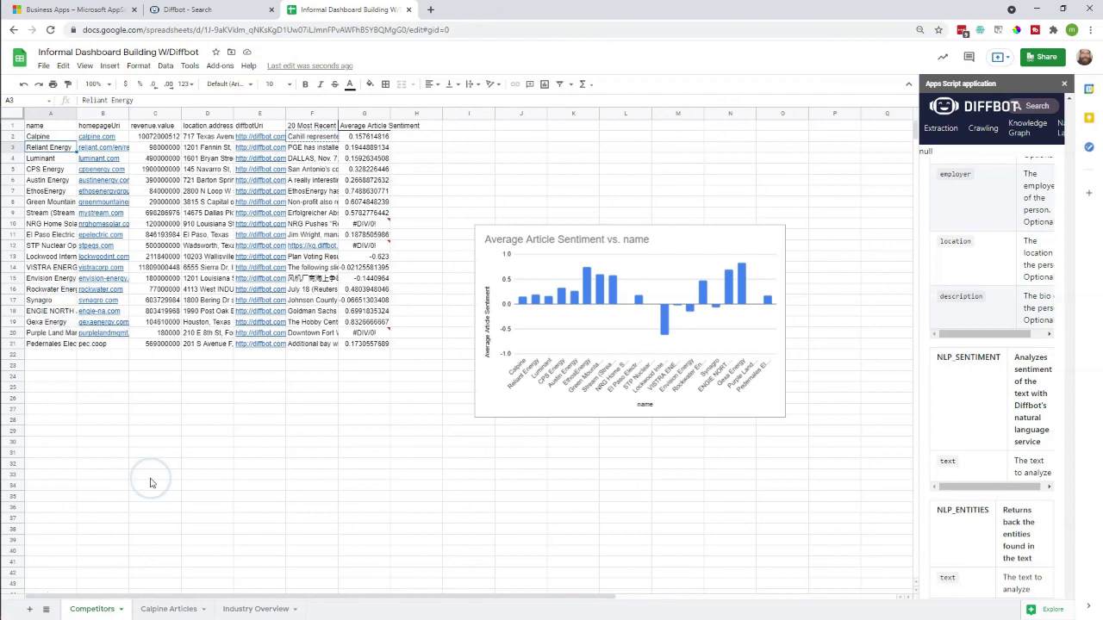